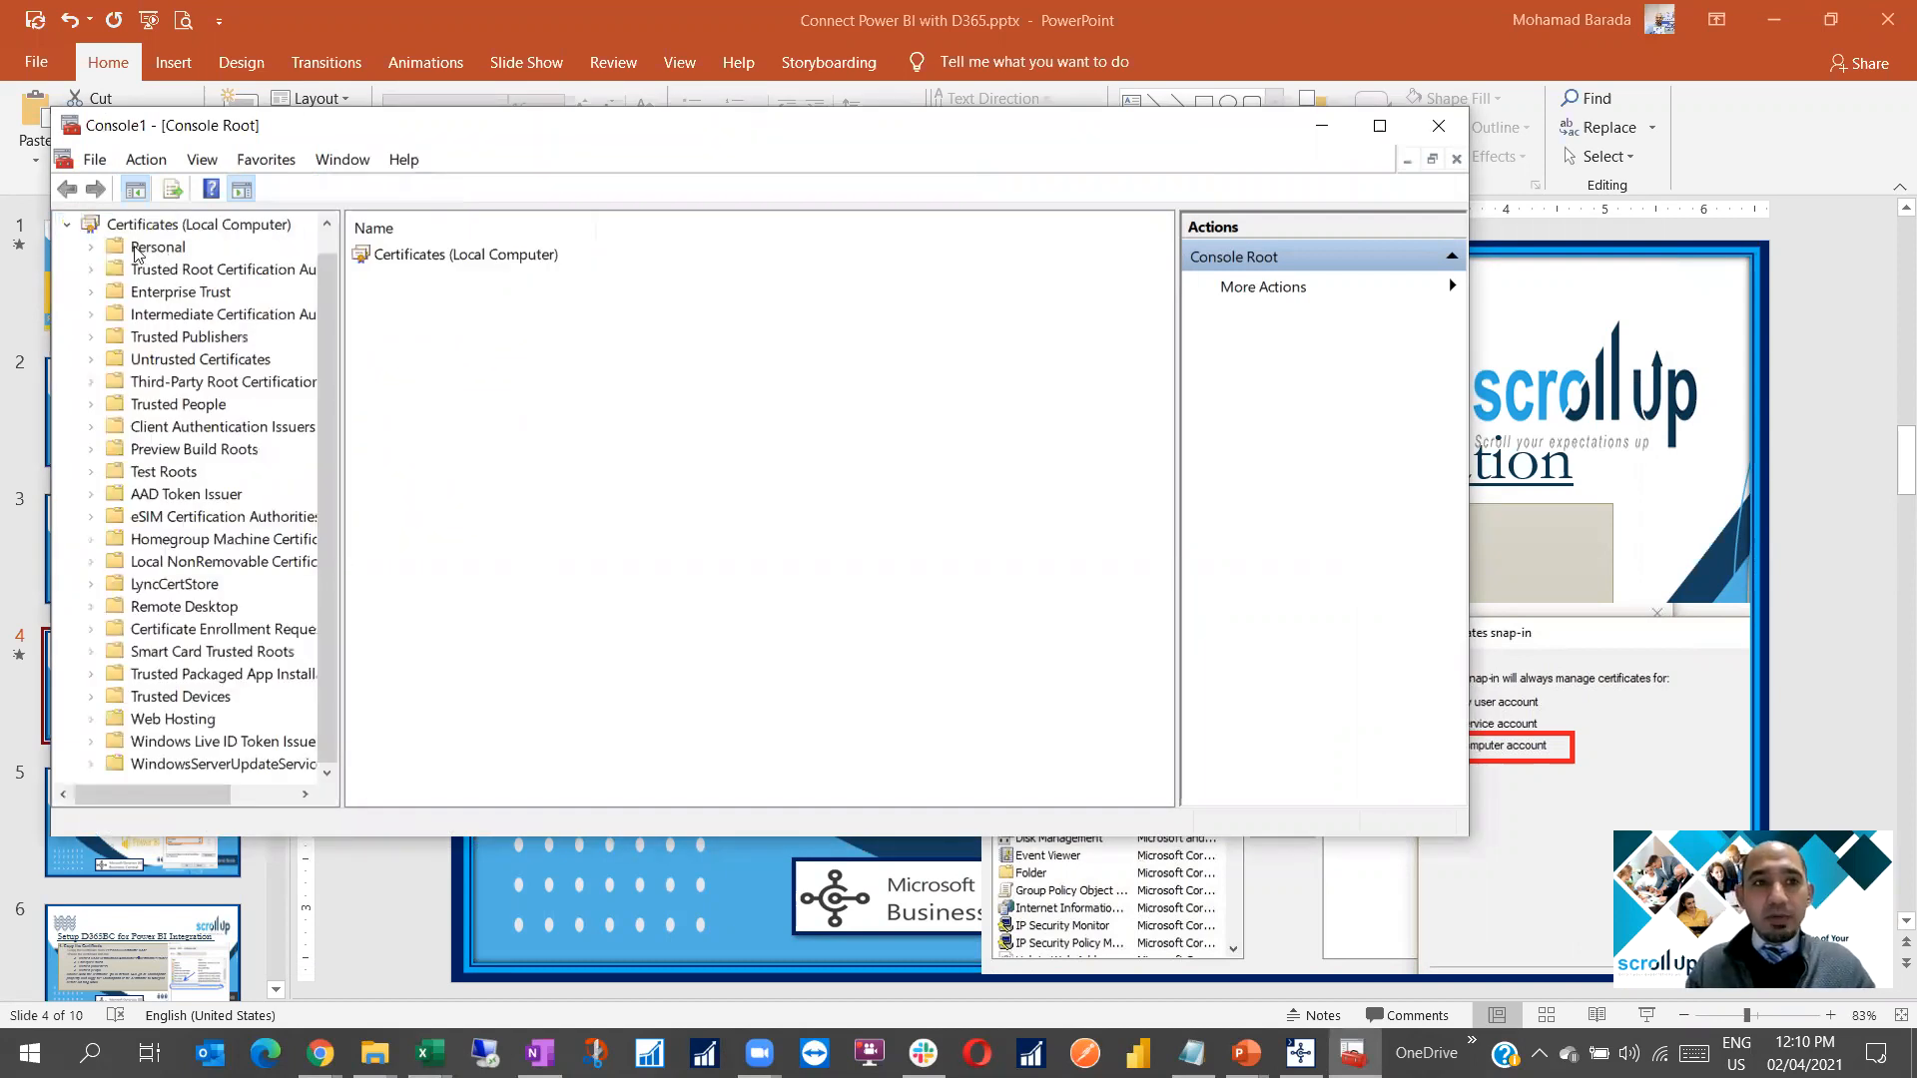
Expand the Personal store's Certificates folder and select the last self-signed certificate, expiring 01/04/2022
left_click(155, 248)
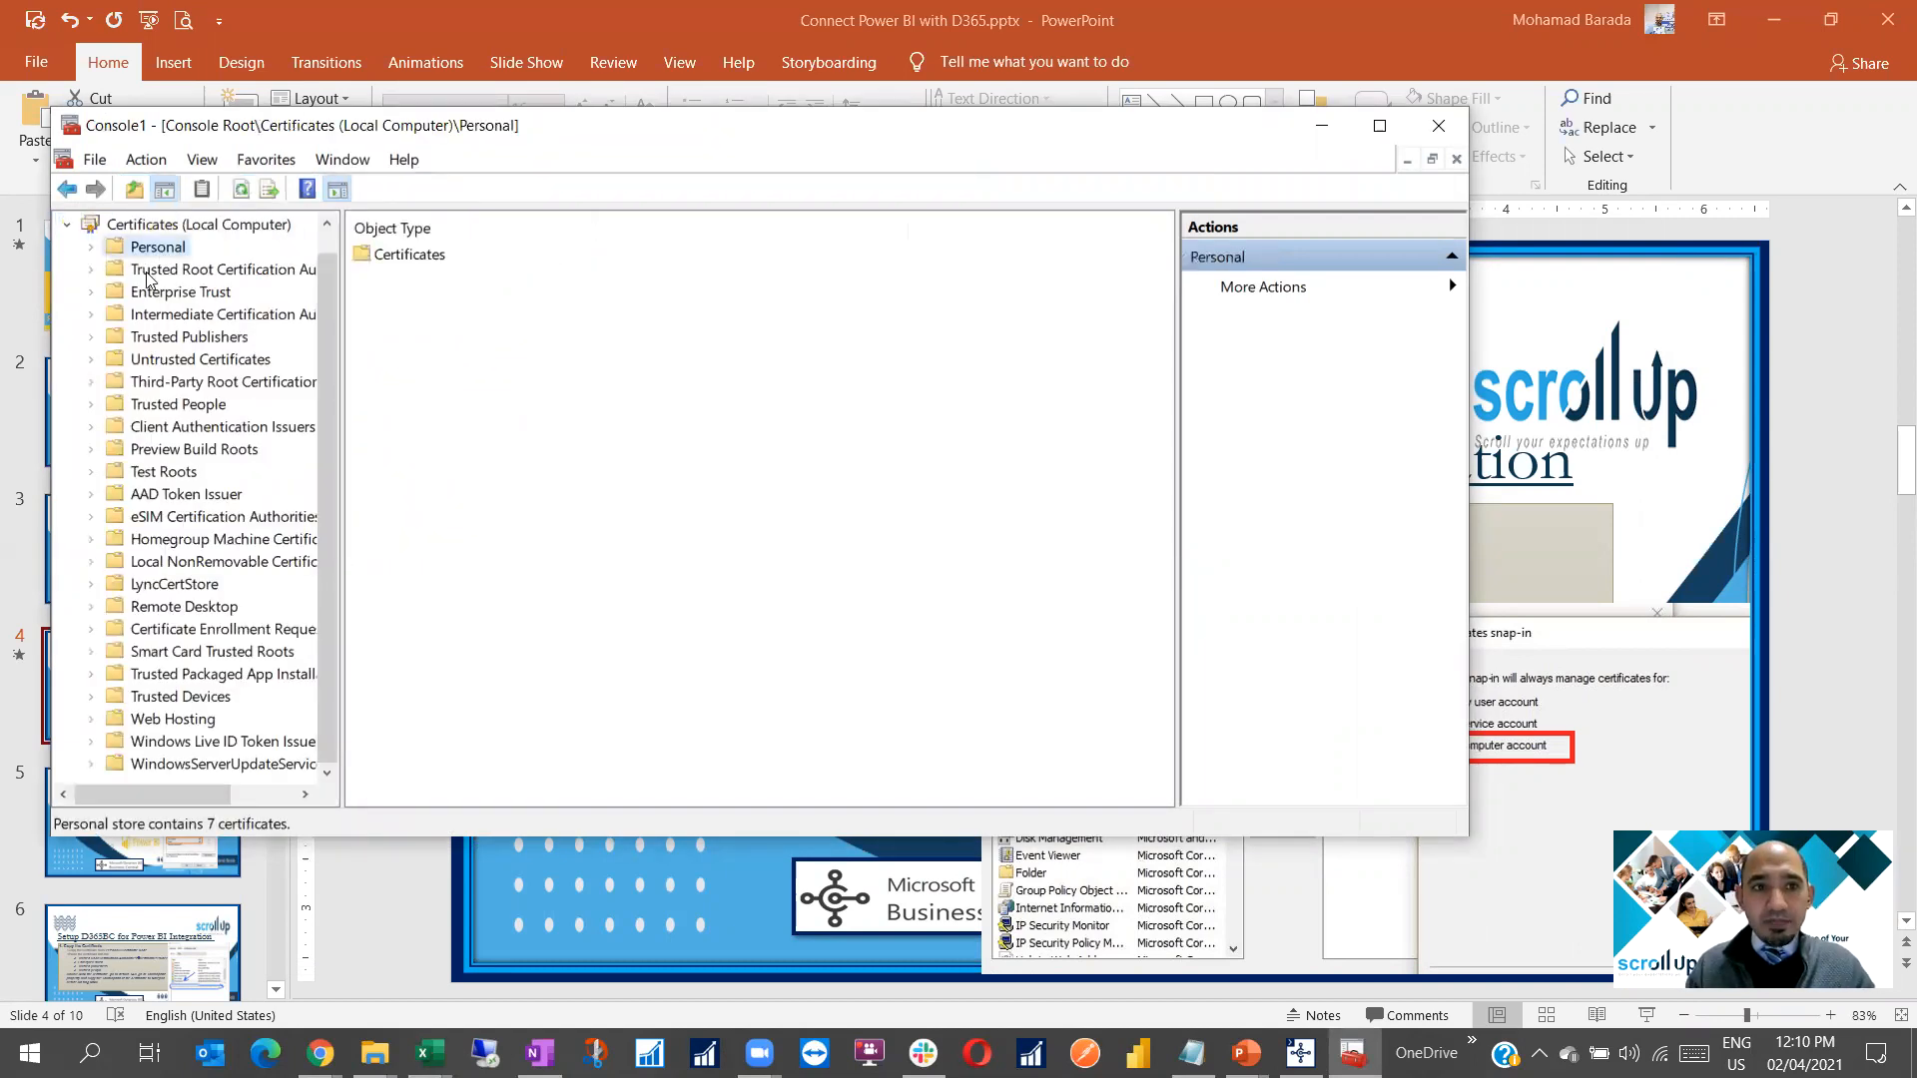
left_click(188, 273)
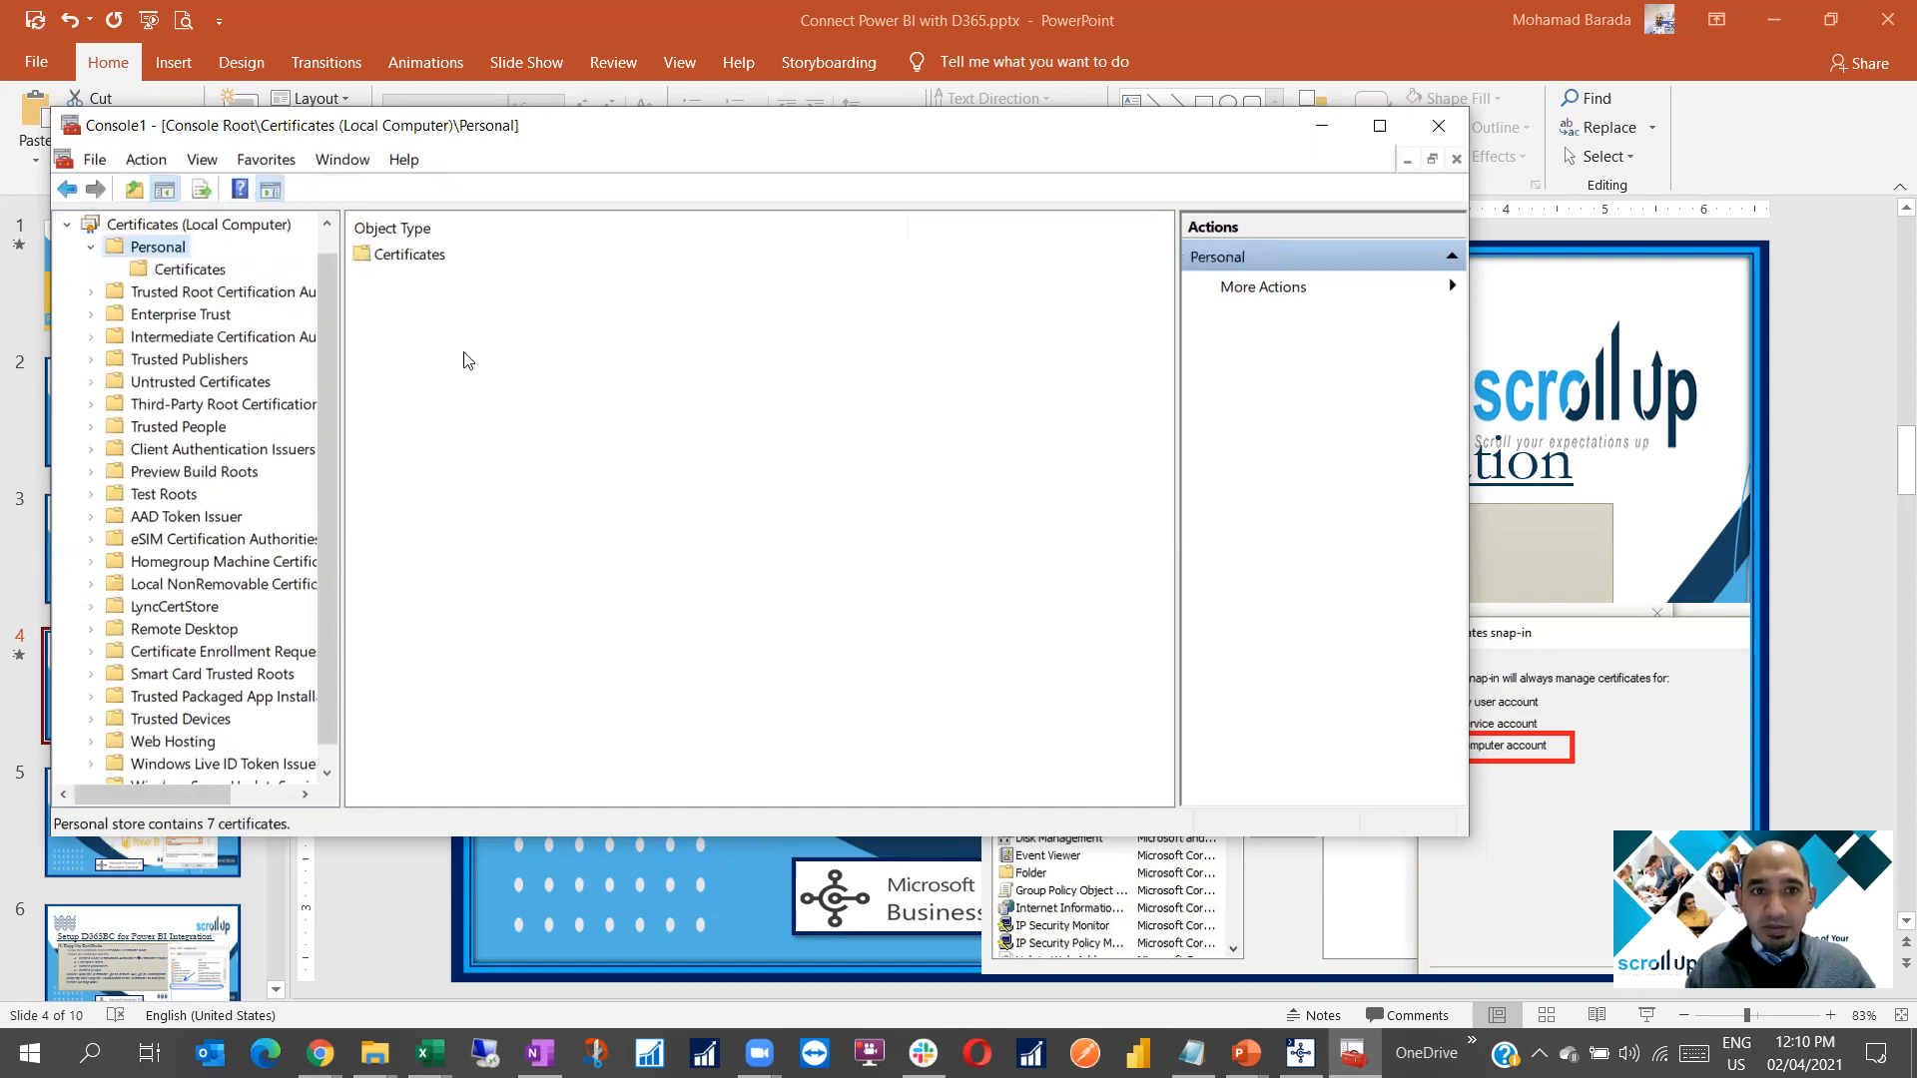
left_click(892, 400)
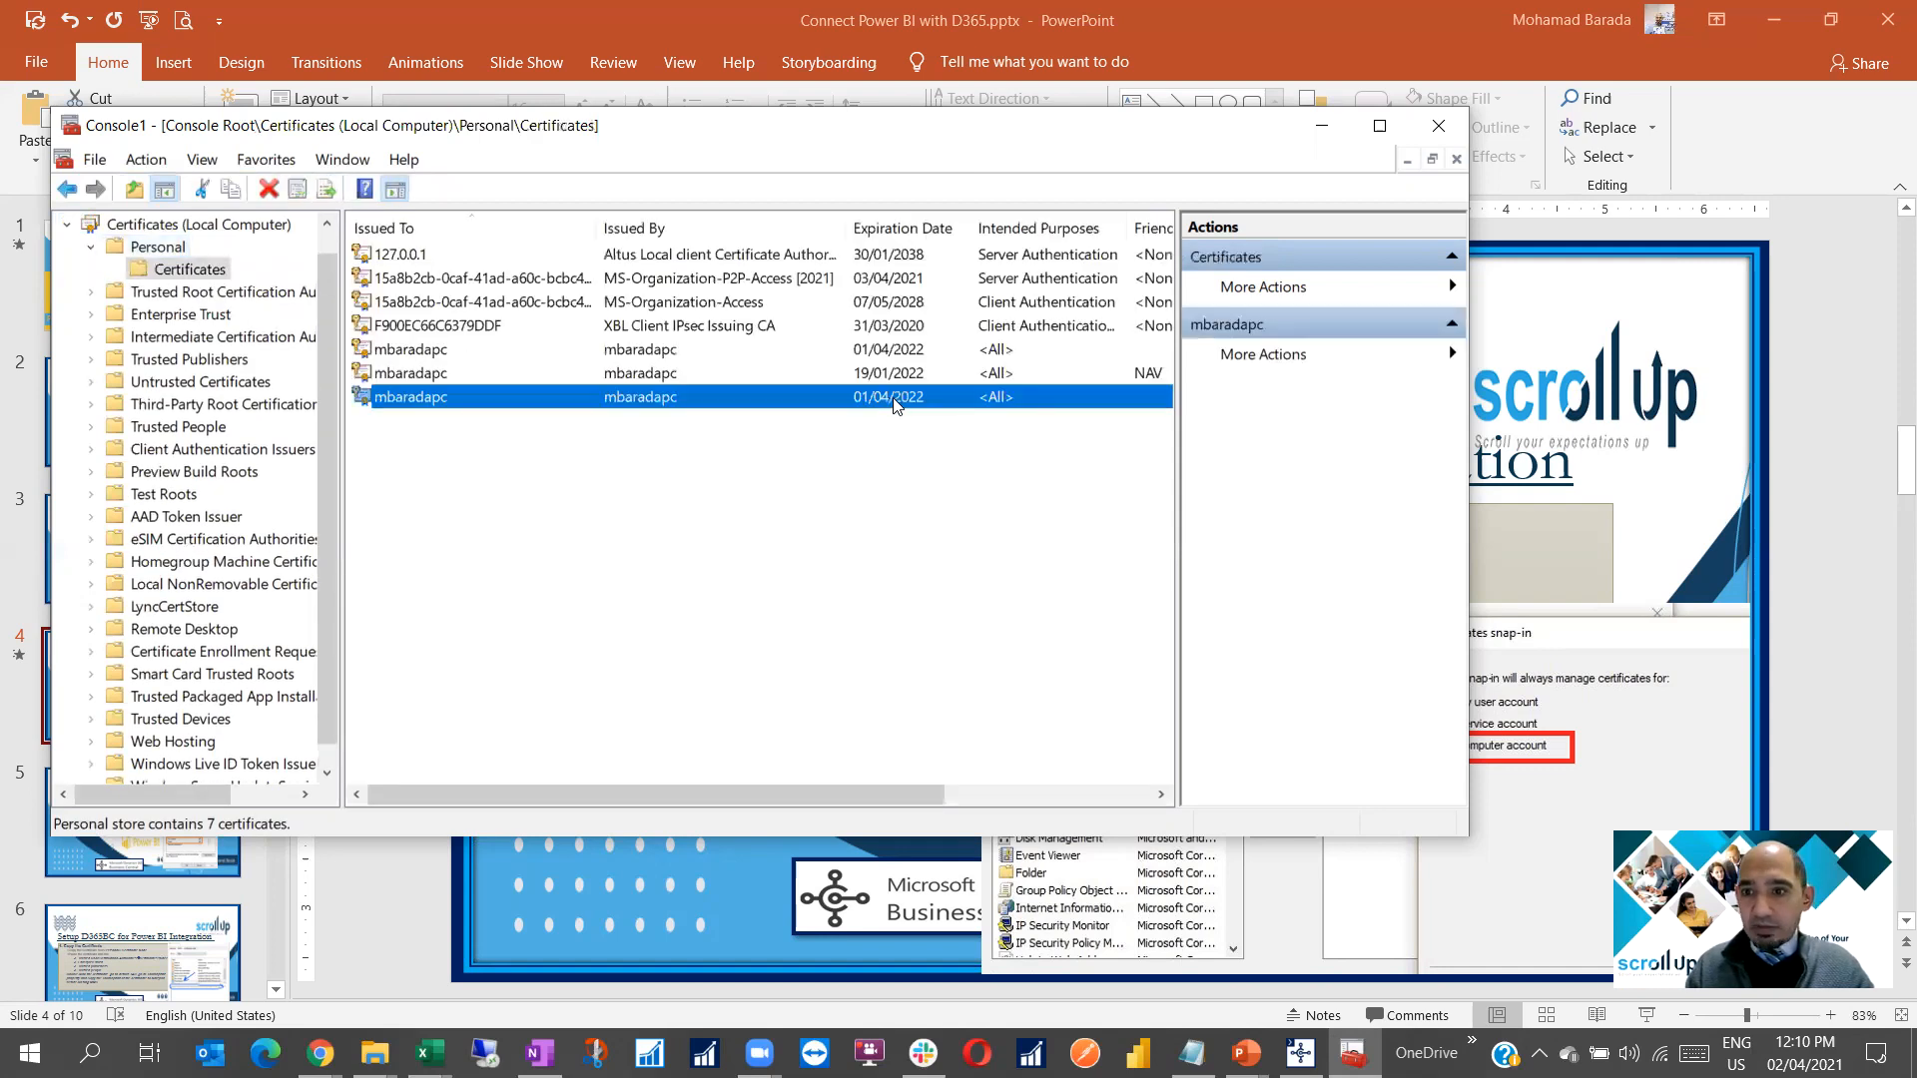
left_click_drag(757, 796, 871, 797)
left_click(406, 389)
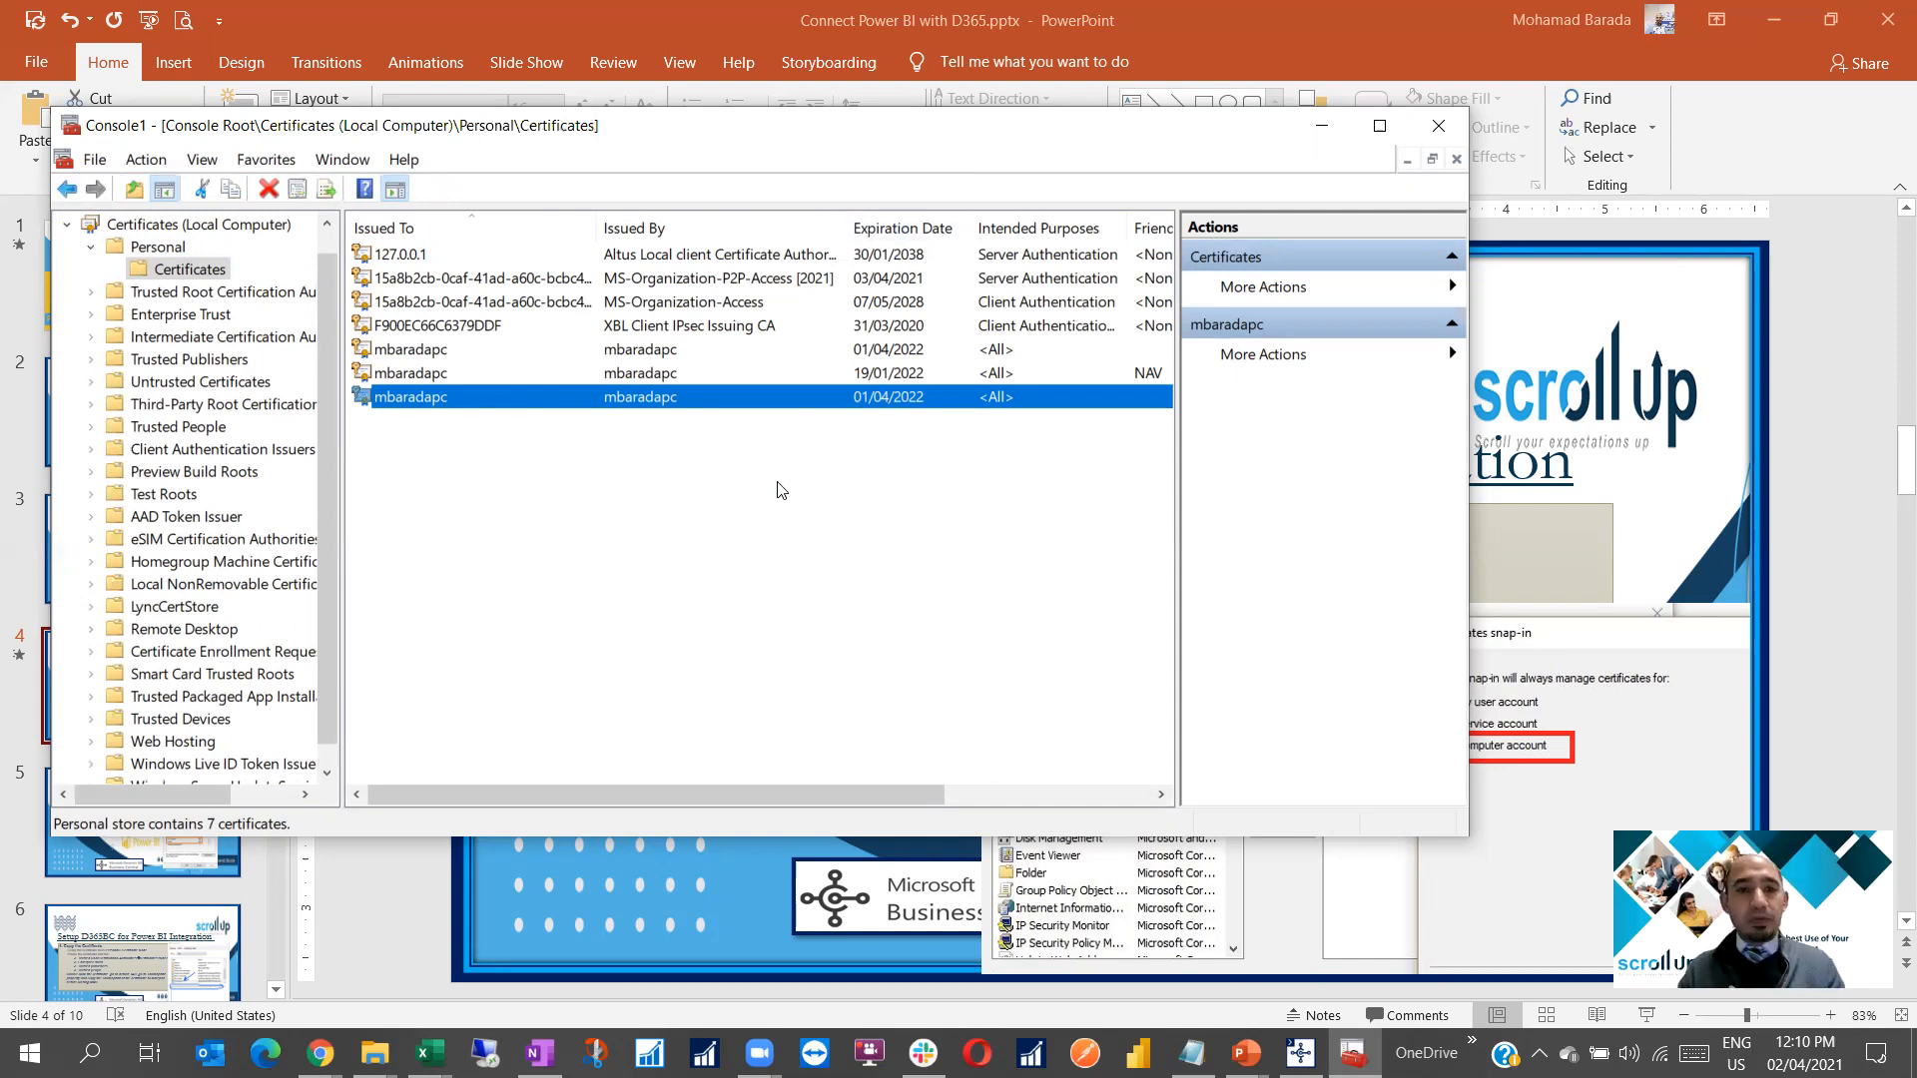
Review the certificate's Properties tabs, including cross-certificate and extended validation settings
right_click(555, 400)
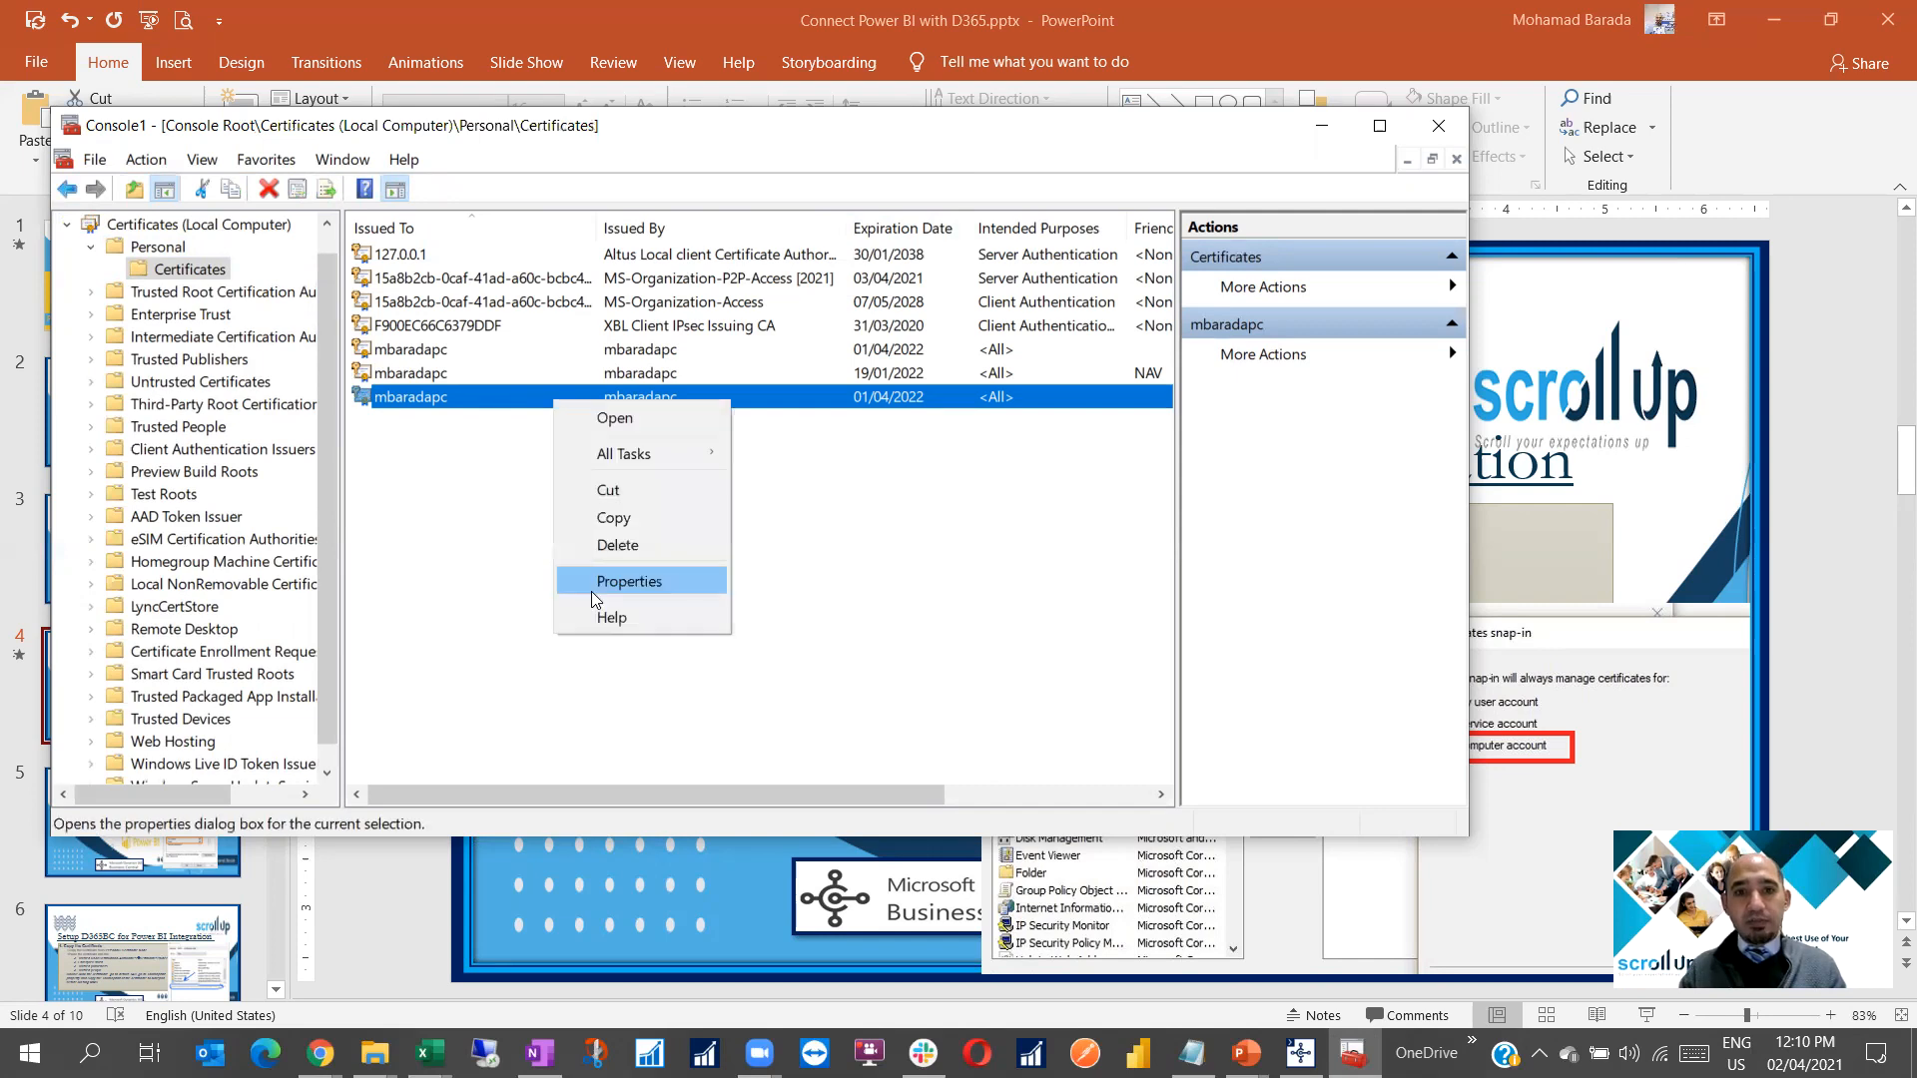
left_click(591, 591)
left_click(652, 192)
left_click(819, 191)
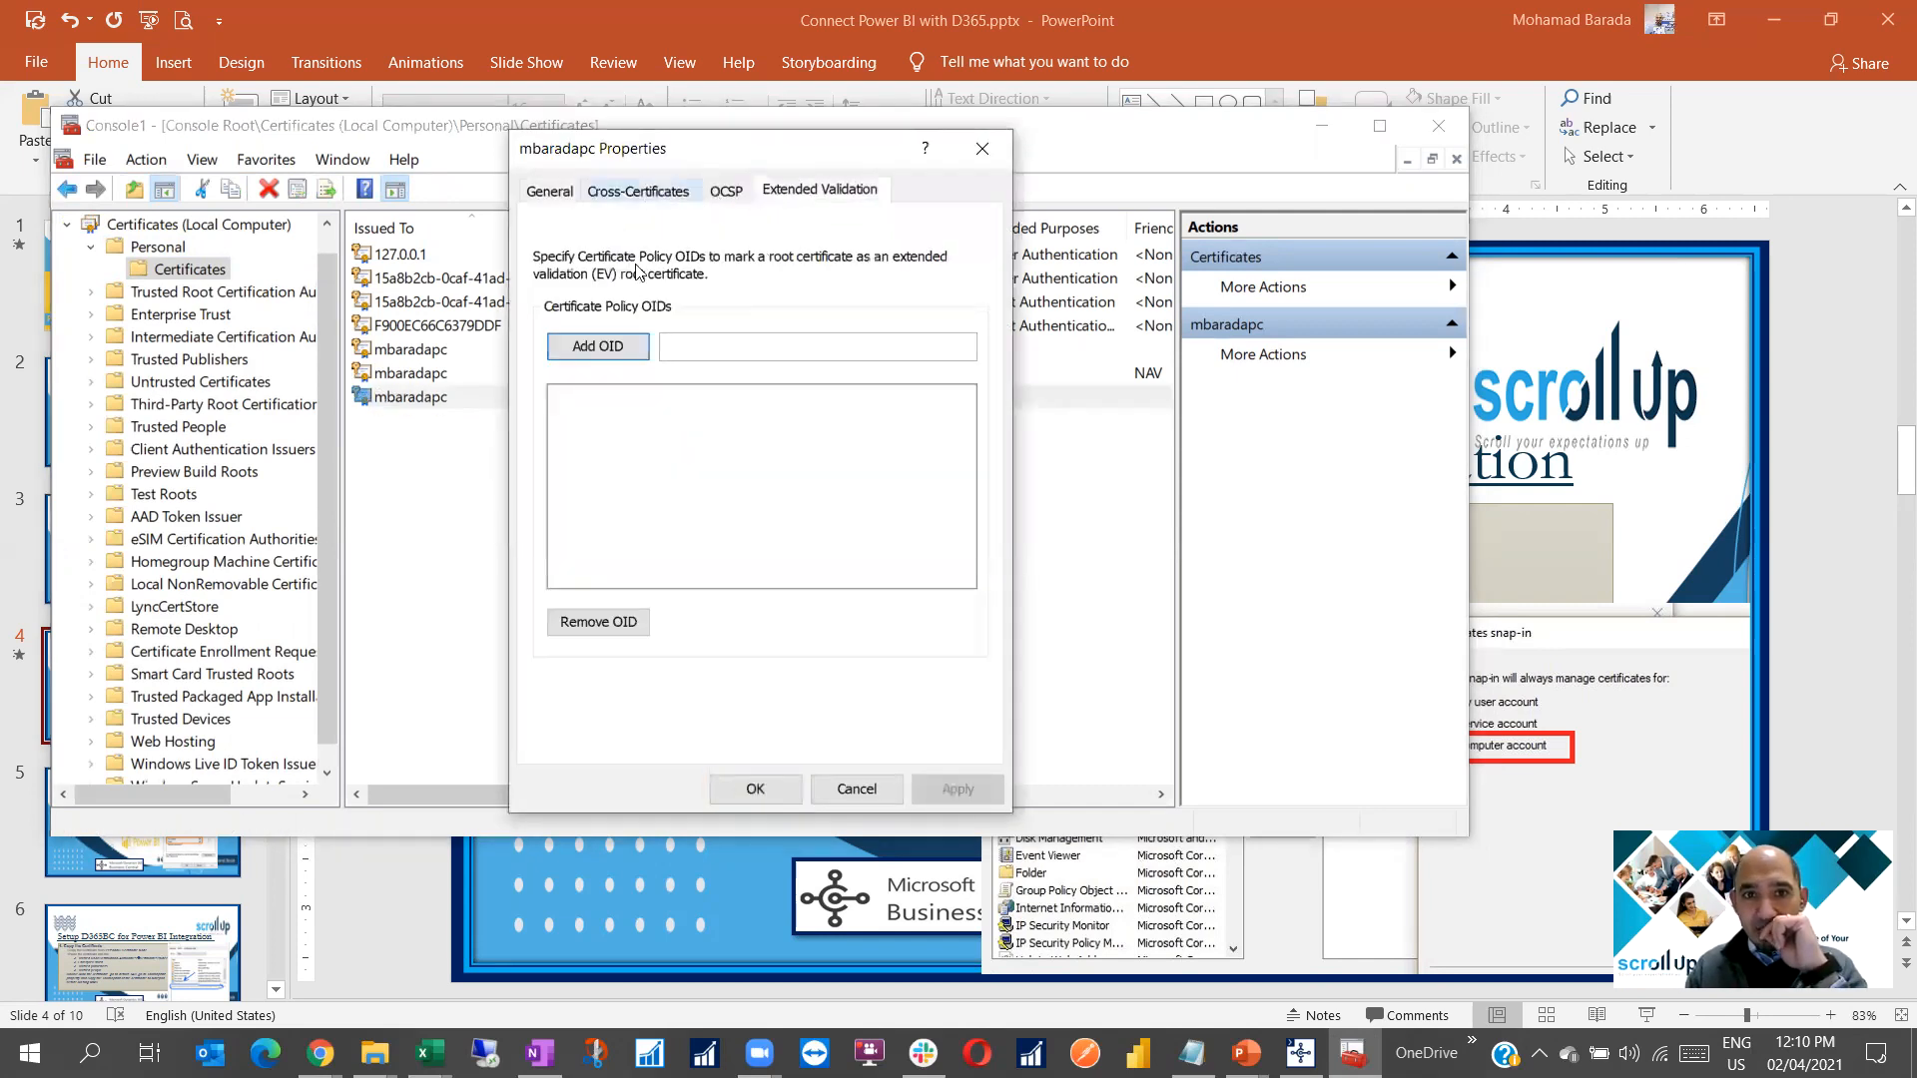
left_click(550, 191)
key("Escape")
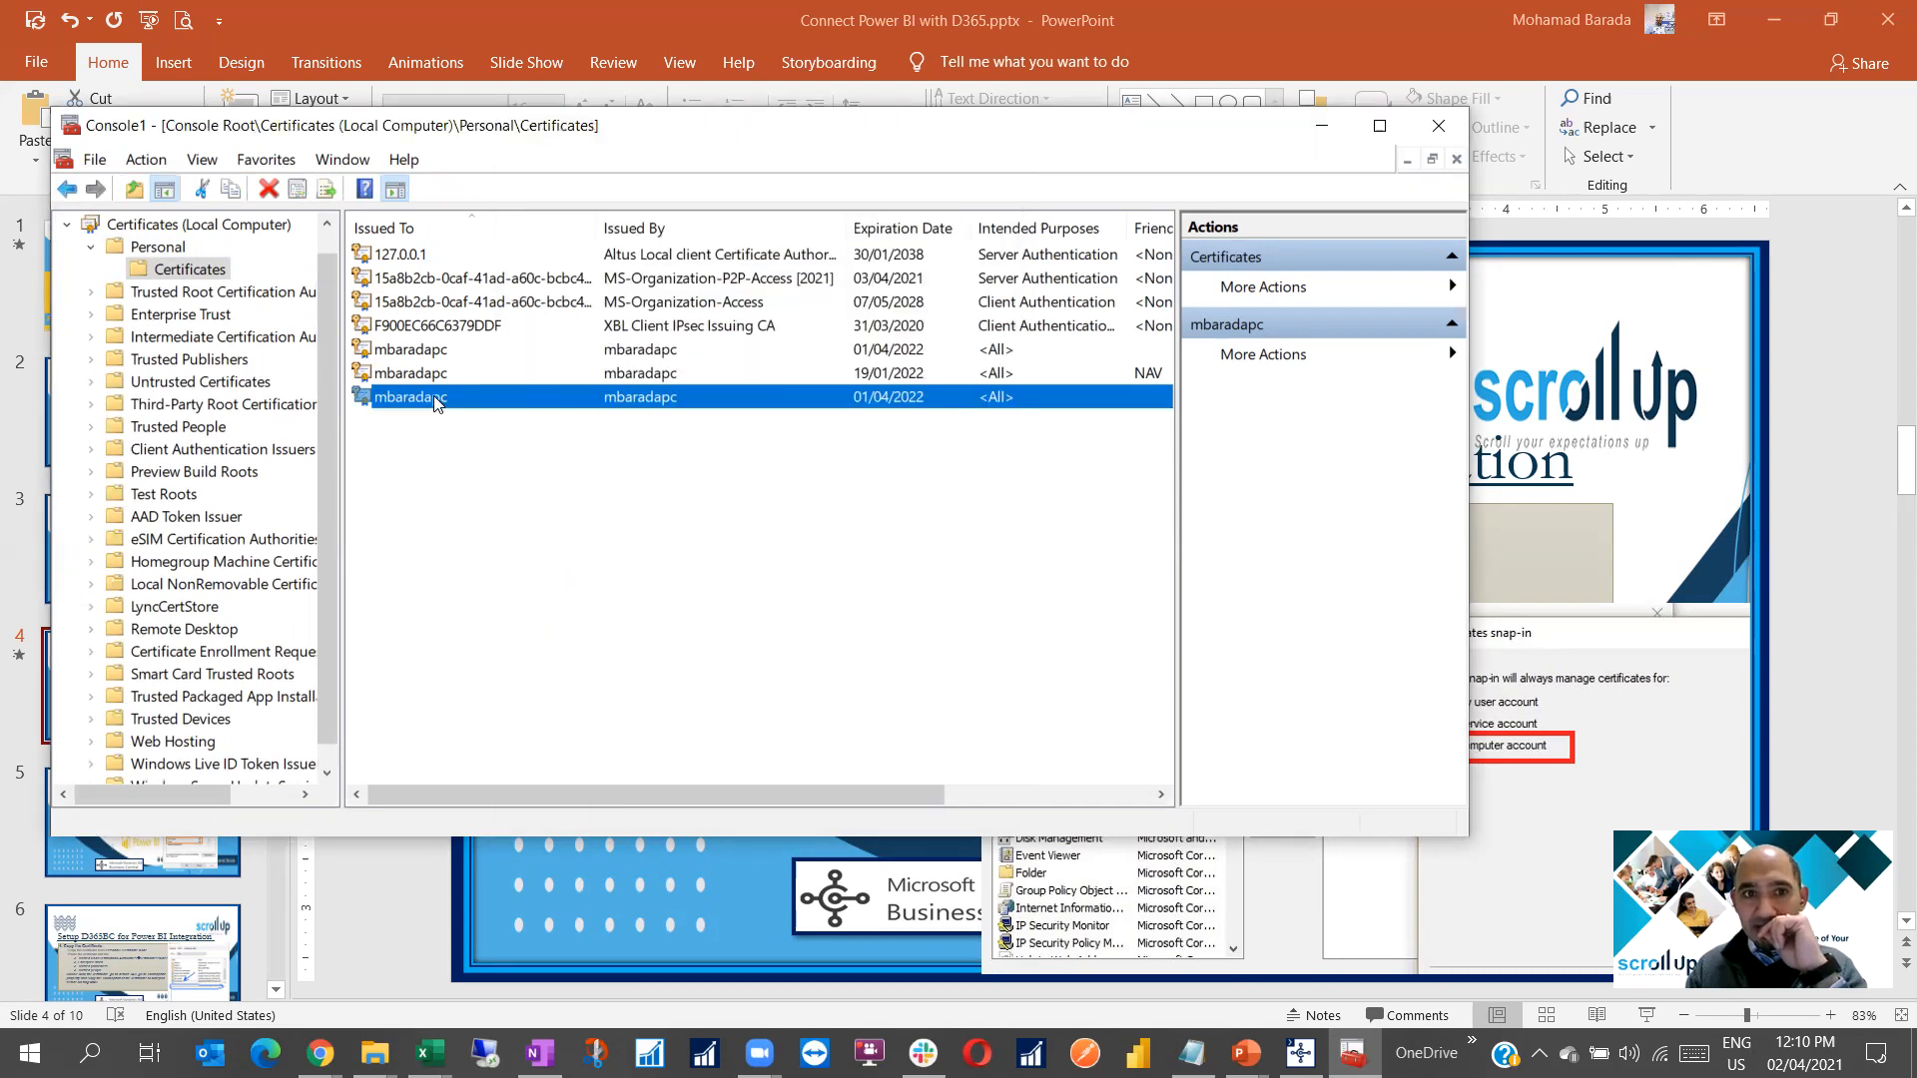
Read the certificate's Details fields, then return to PowerPoint slide 4, '2. Manage the certificate'
double_click(432, 398)
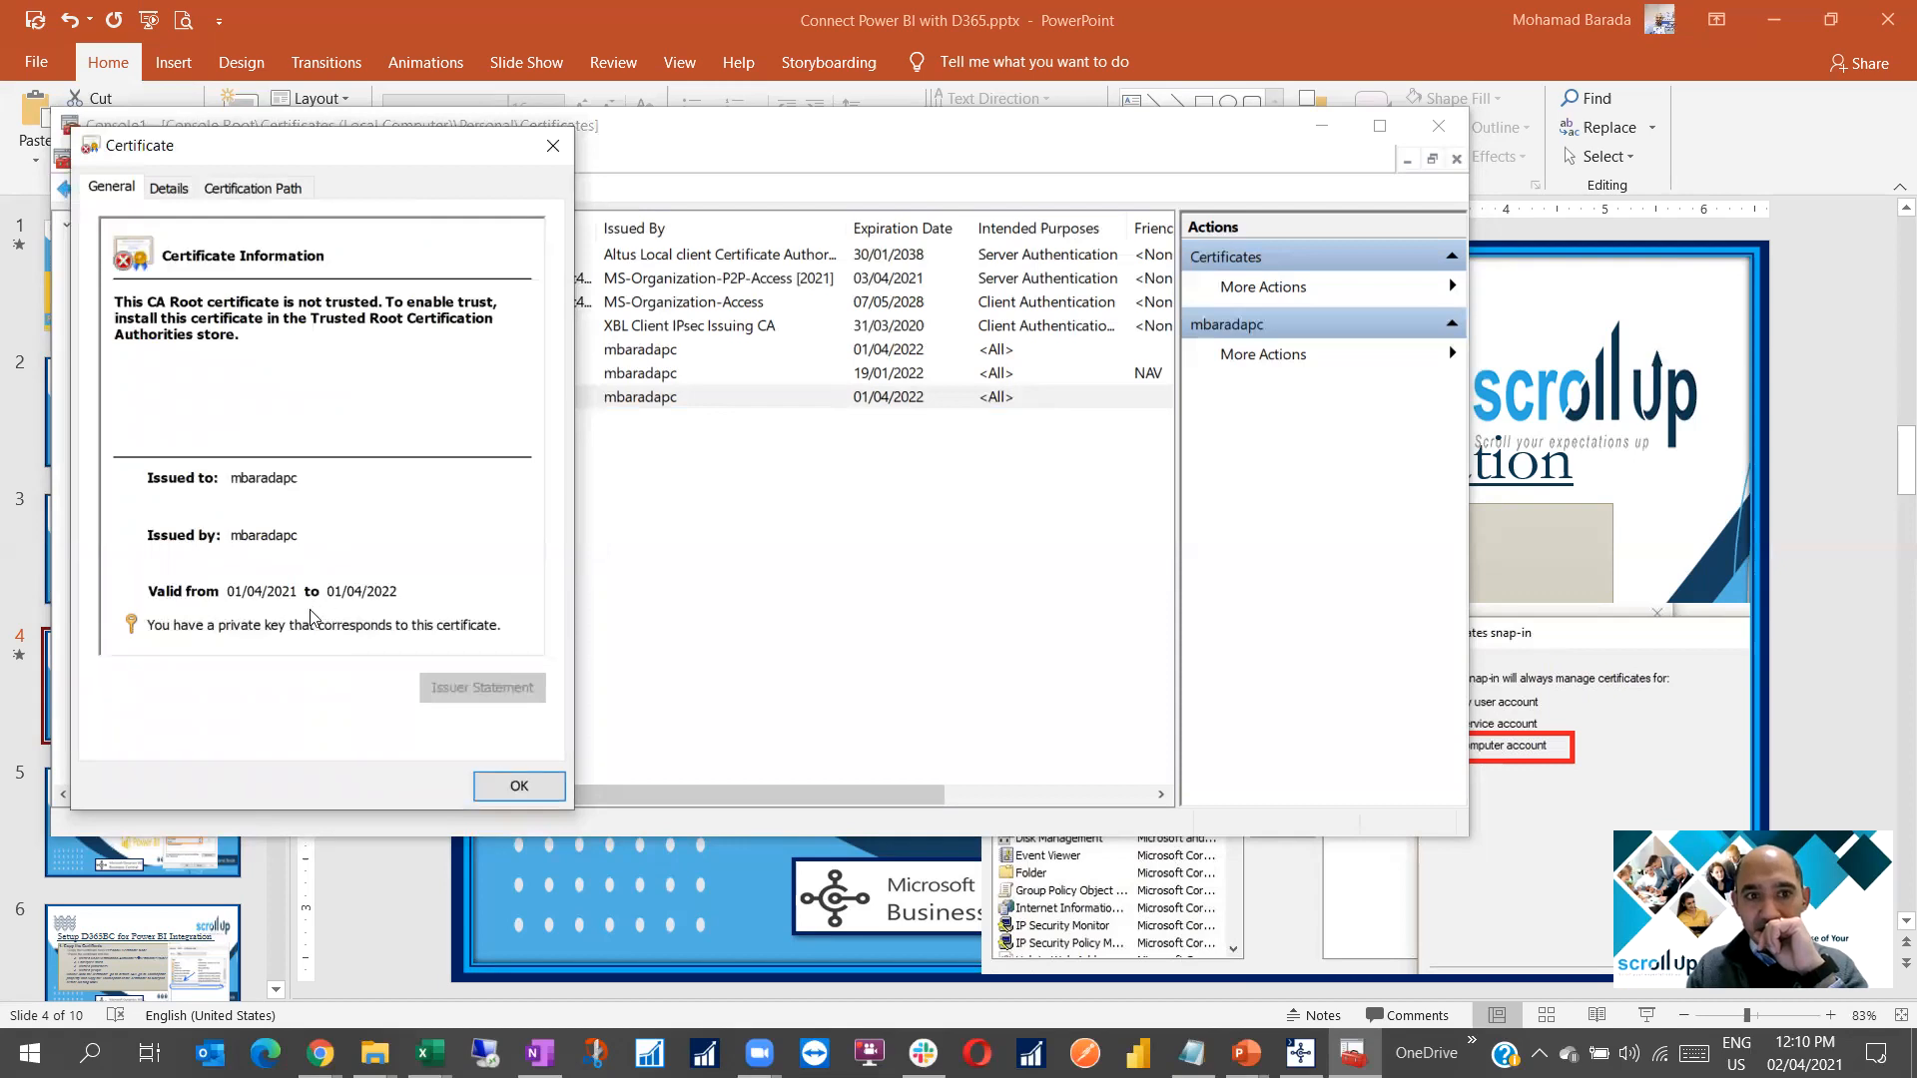
left_click(167, 194)
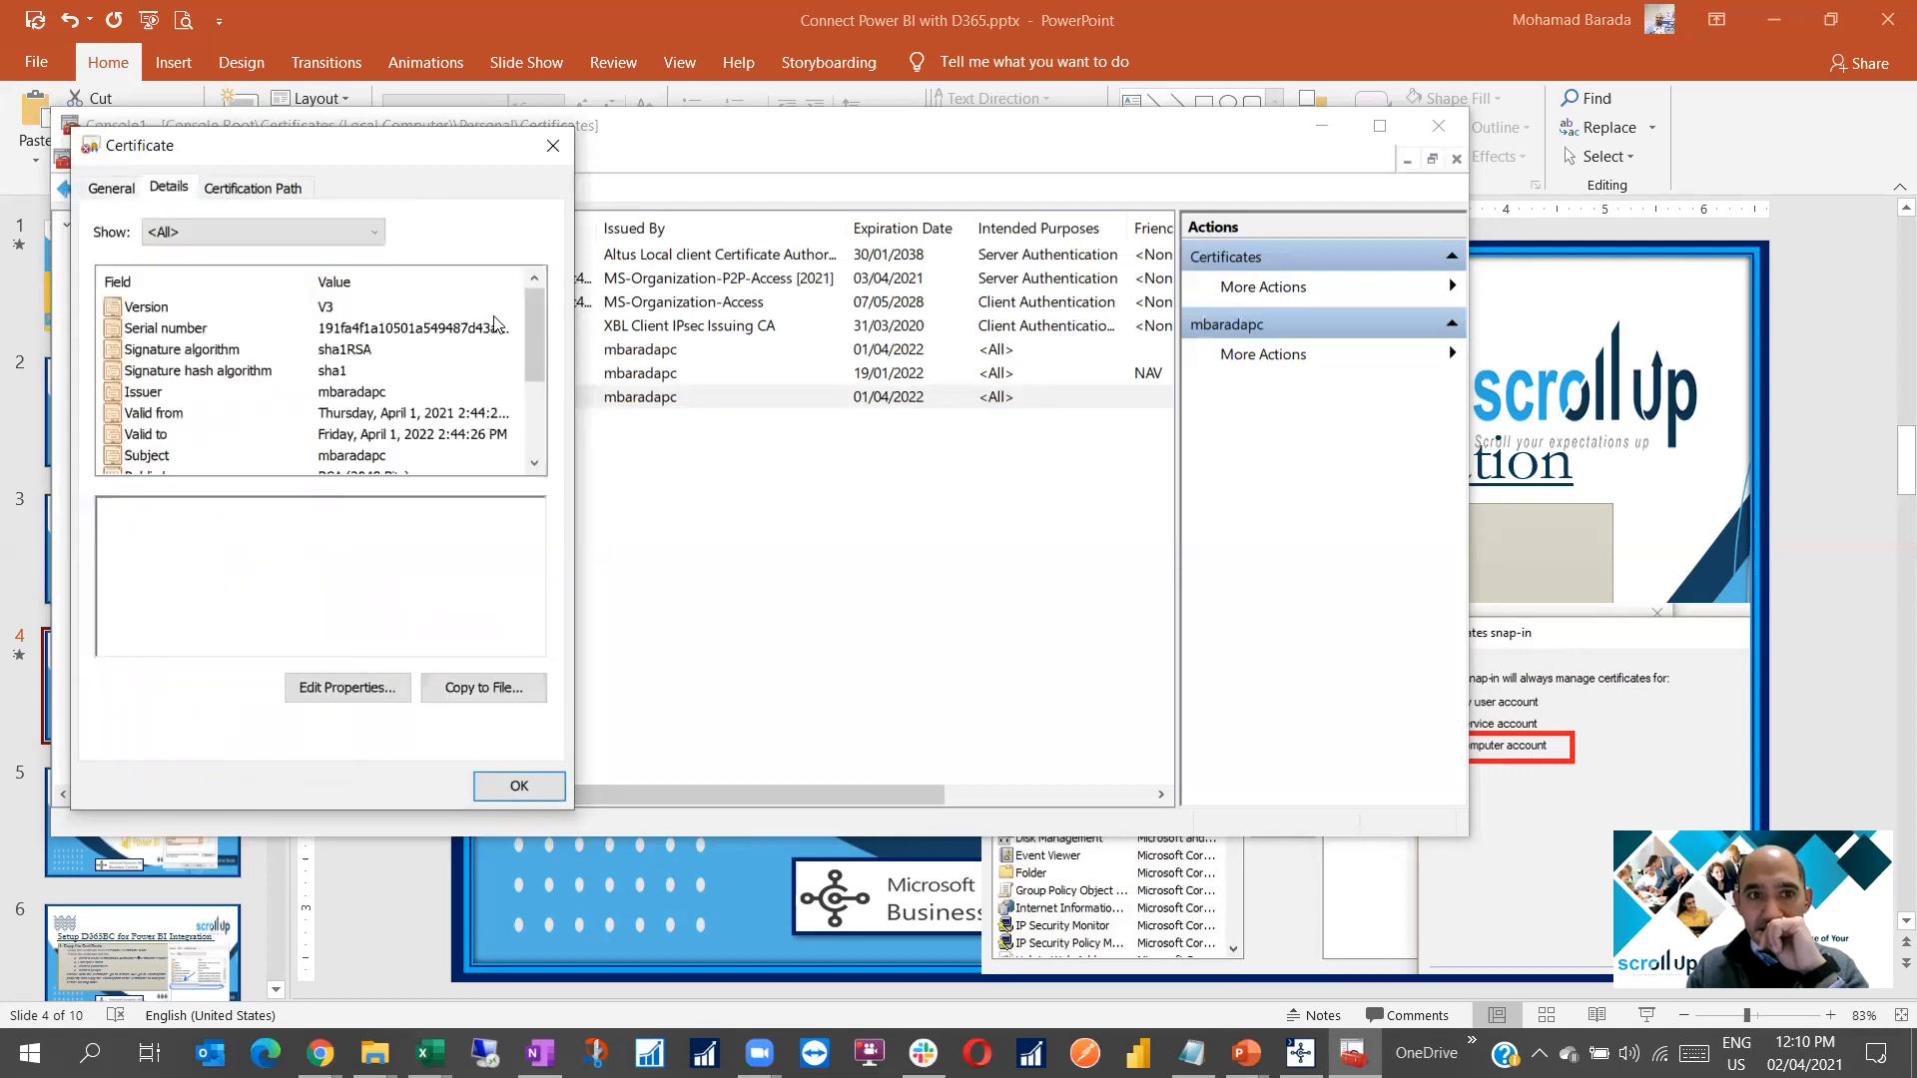
left_click_drag(535, 330, 535, 352)
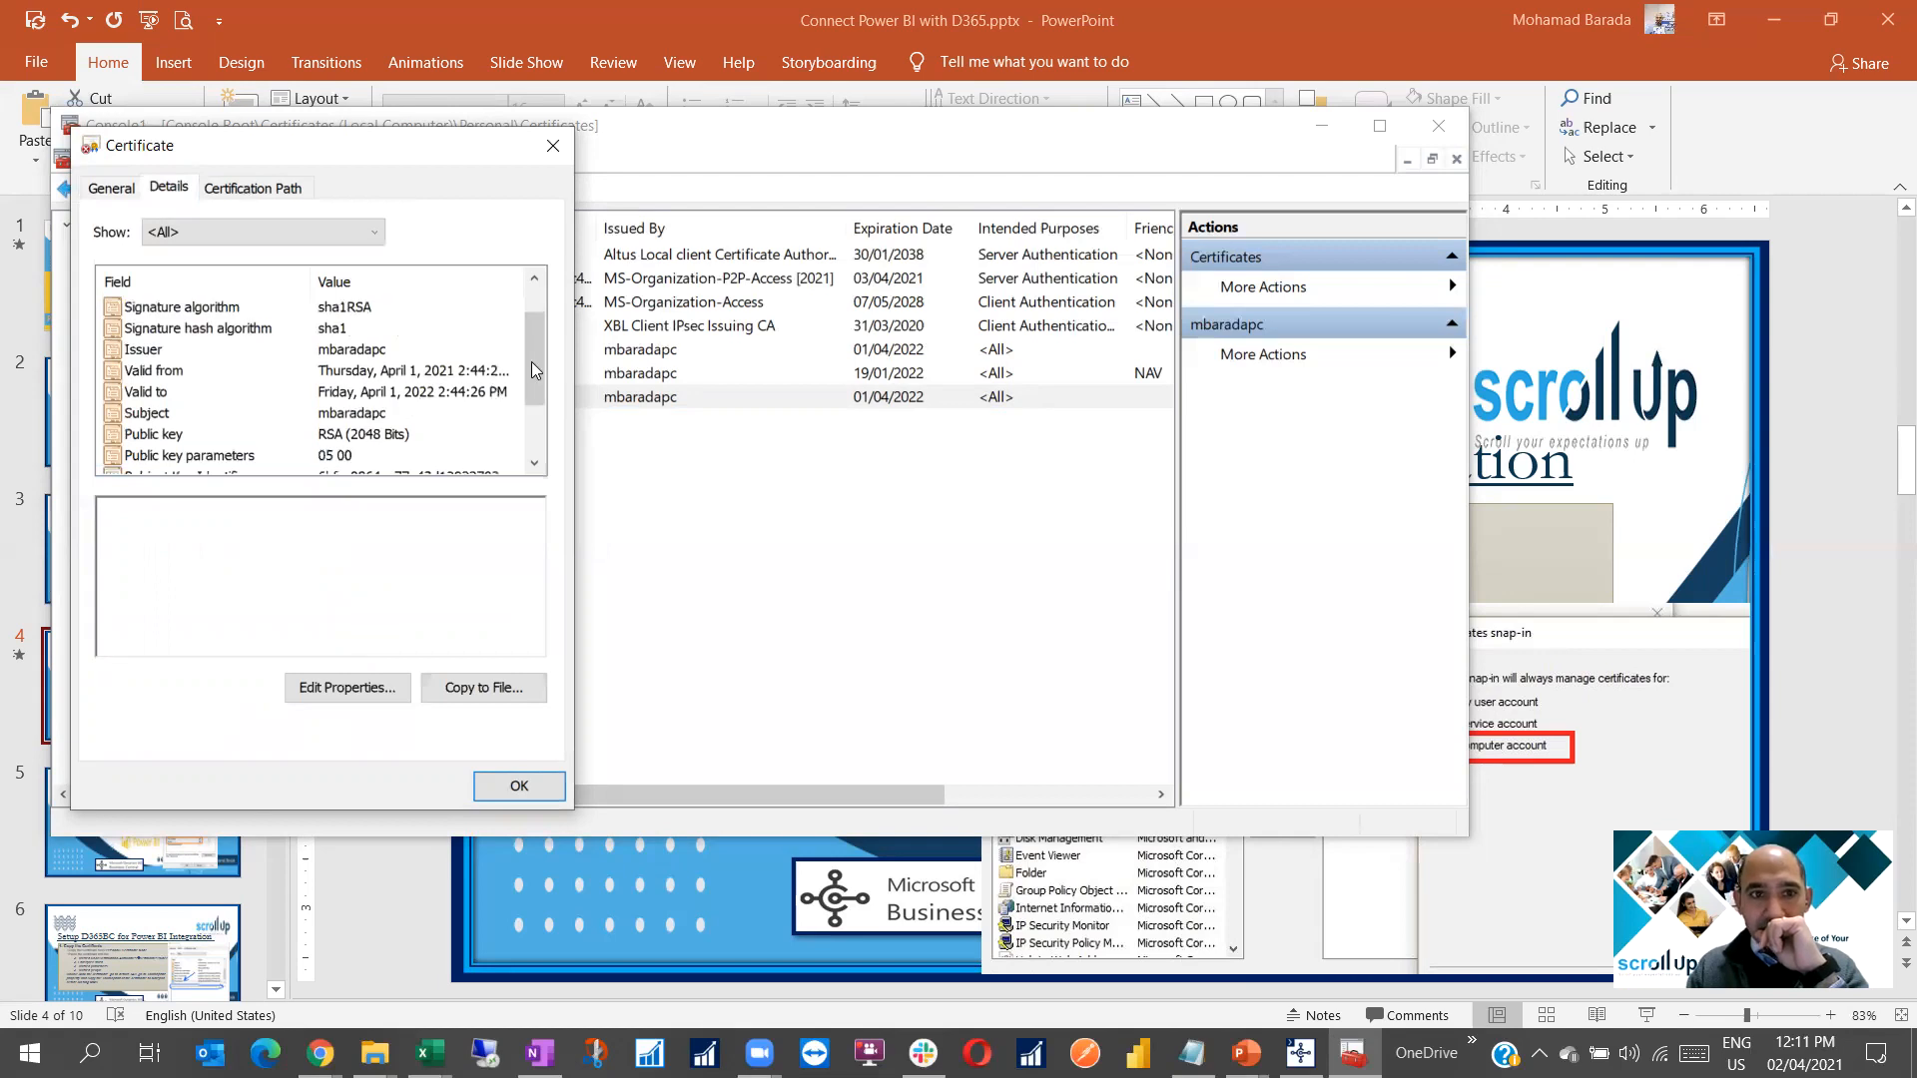
left_click_drag(533, 364, 533, 419)
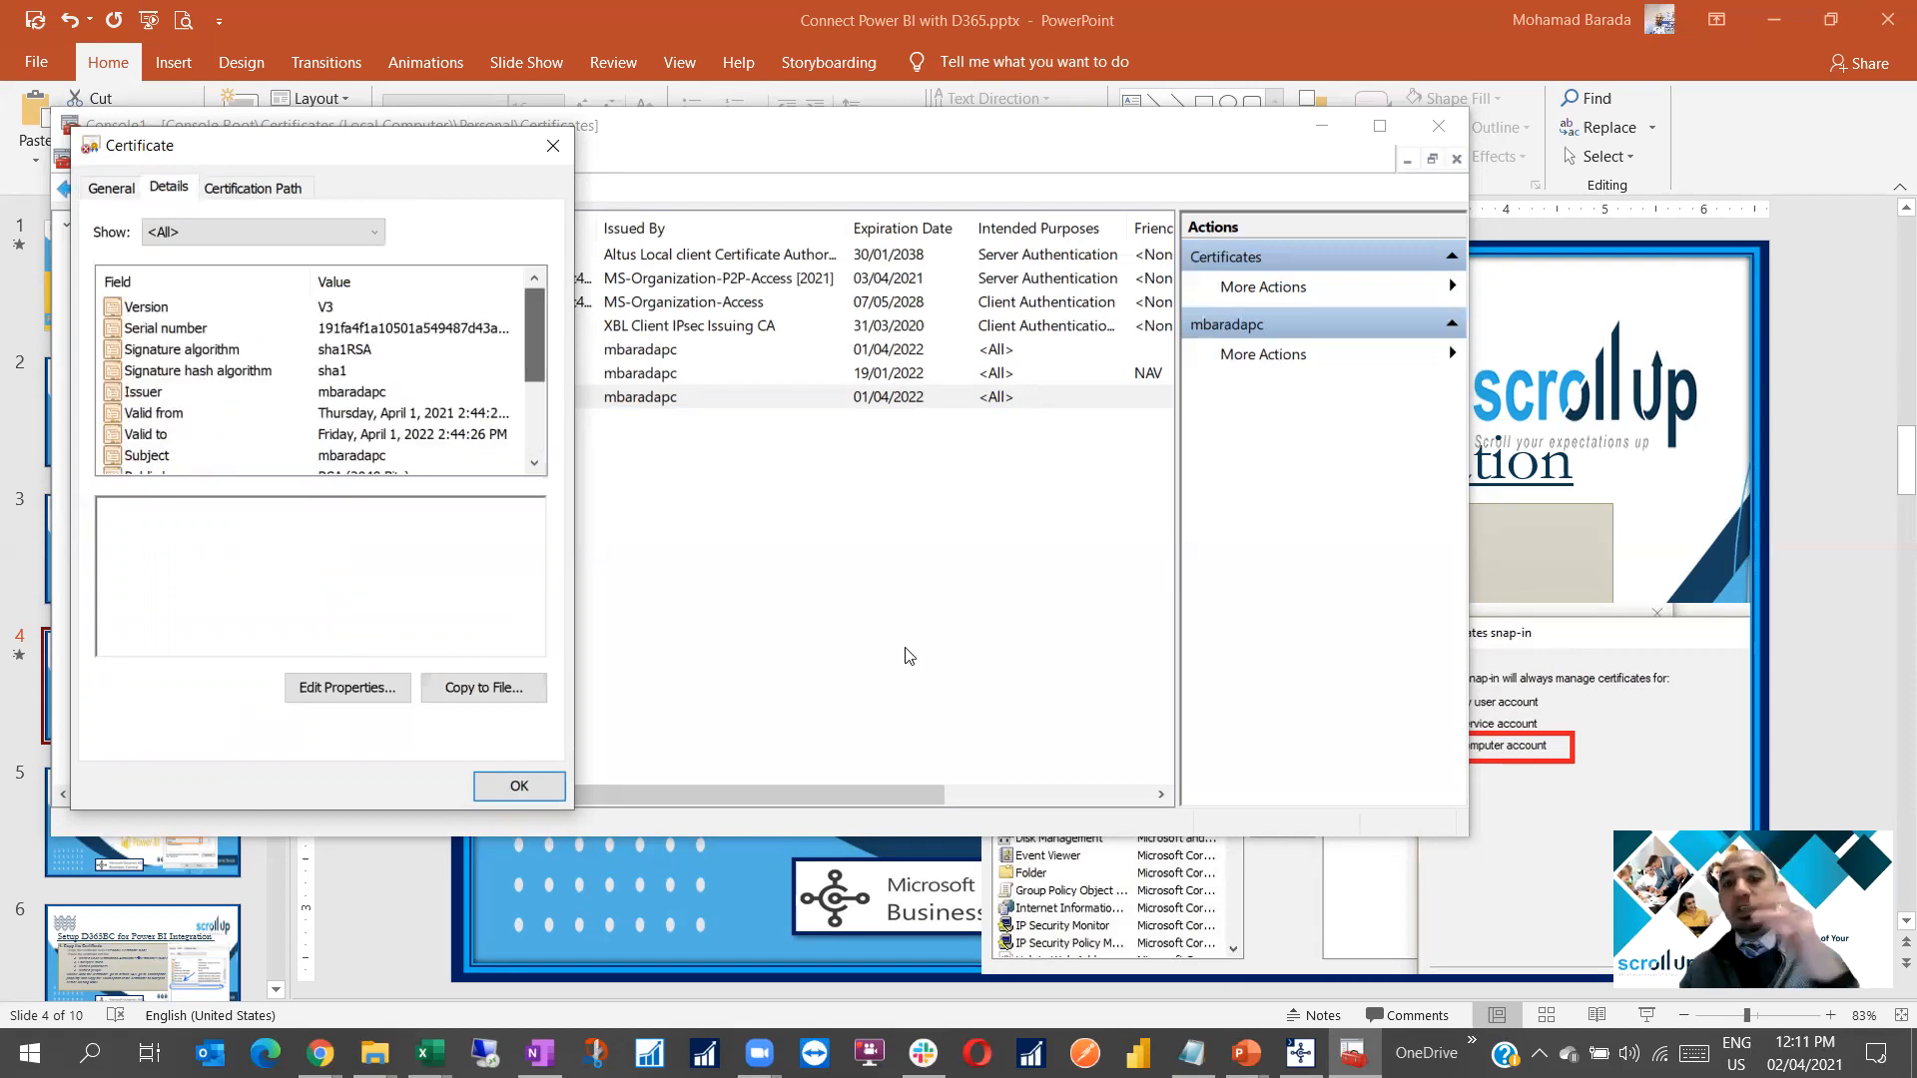
key("Escape")
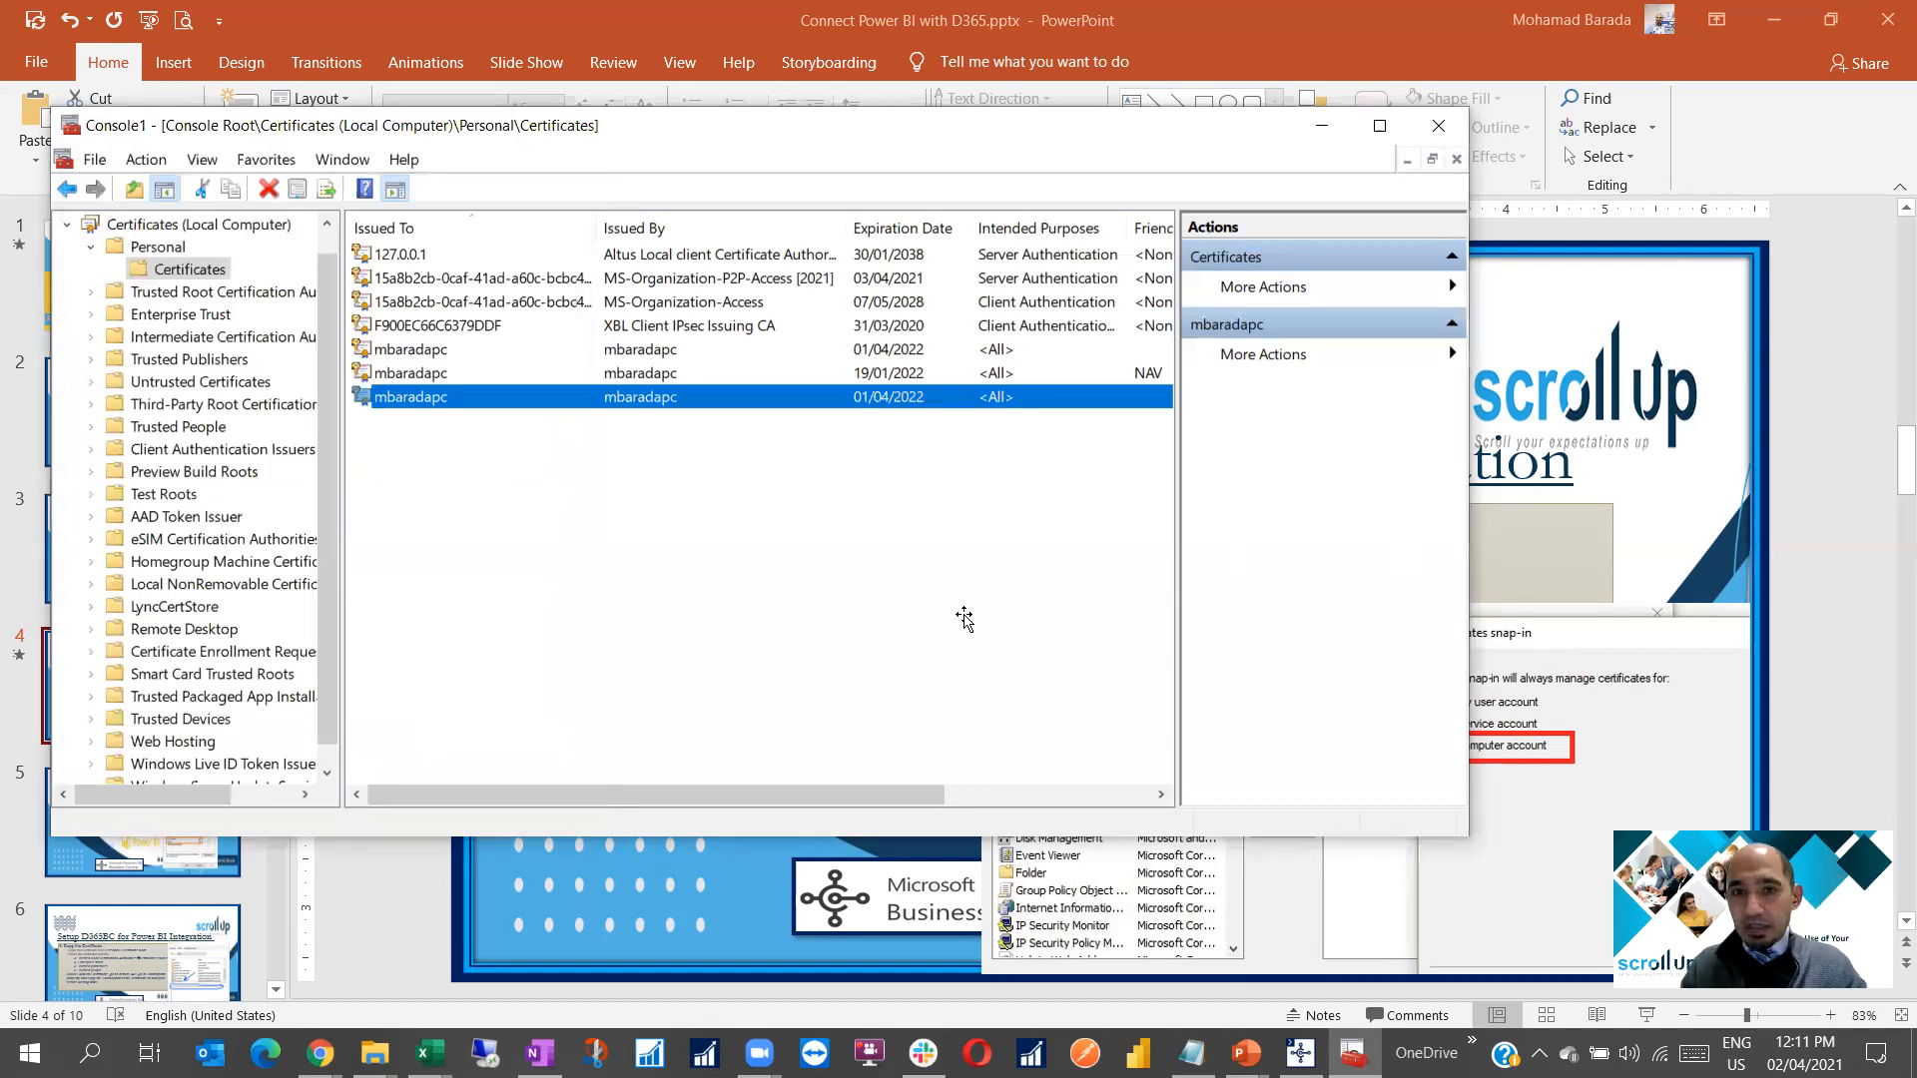
key("alt+Tab")
scroll(136, 573, "down", 1)
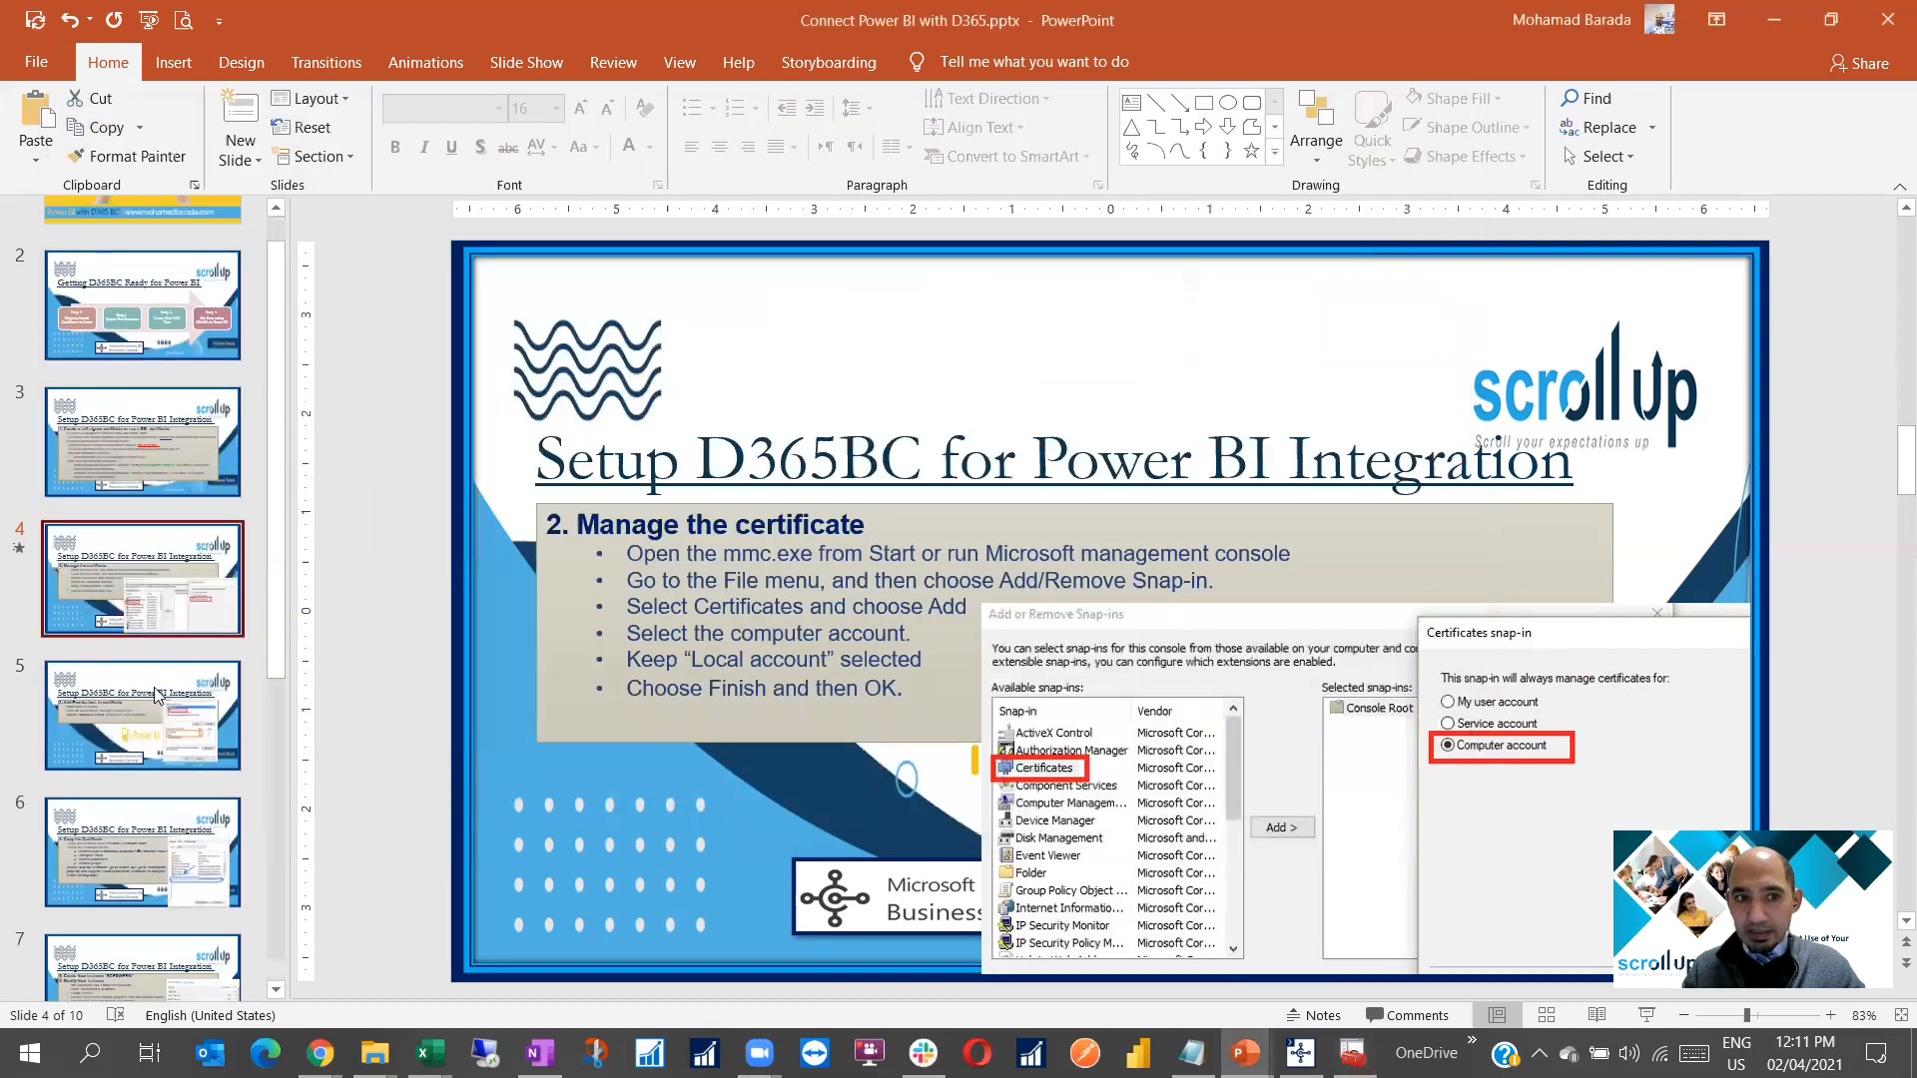
Open Manage Private Keys for the certificate and check the Administrators group's permissions
left_click(146, 684)
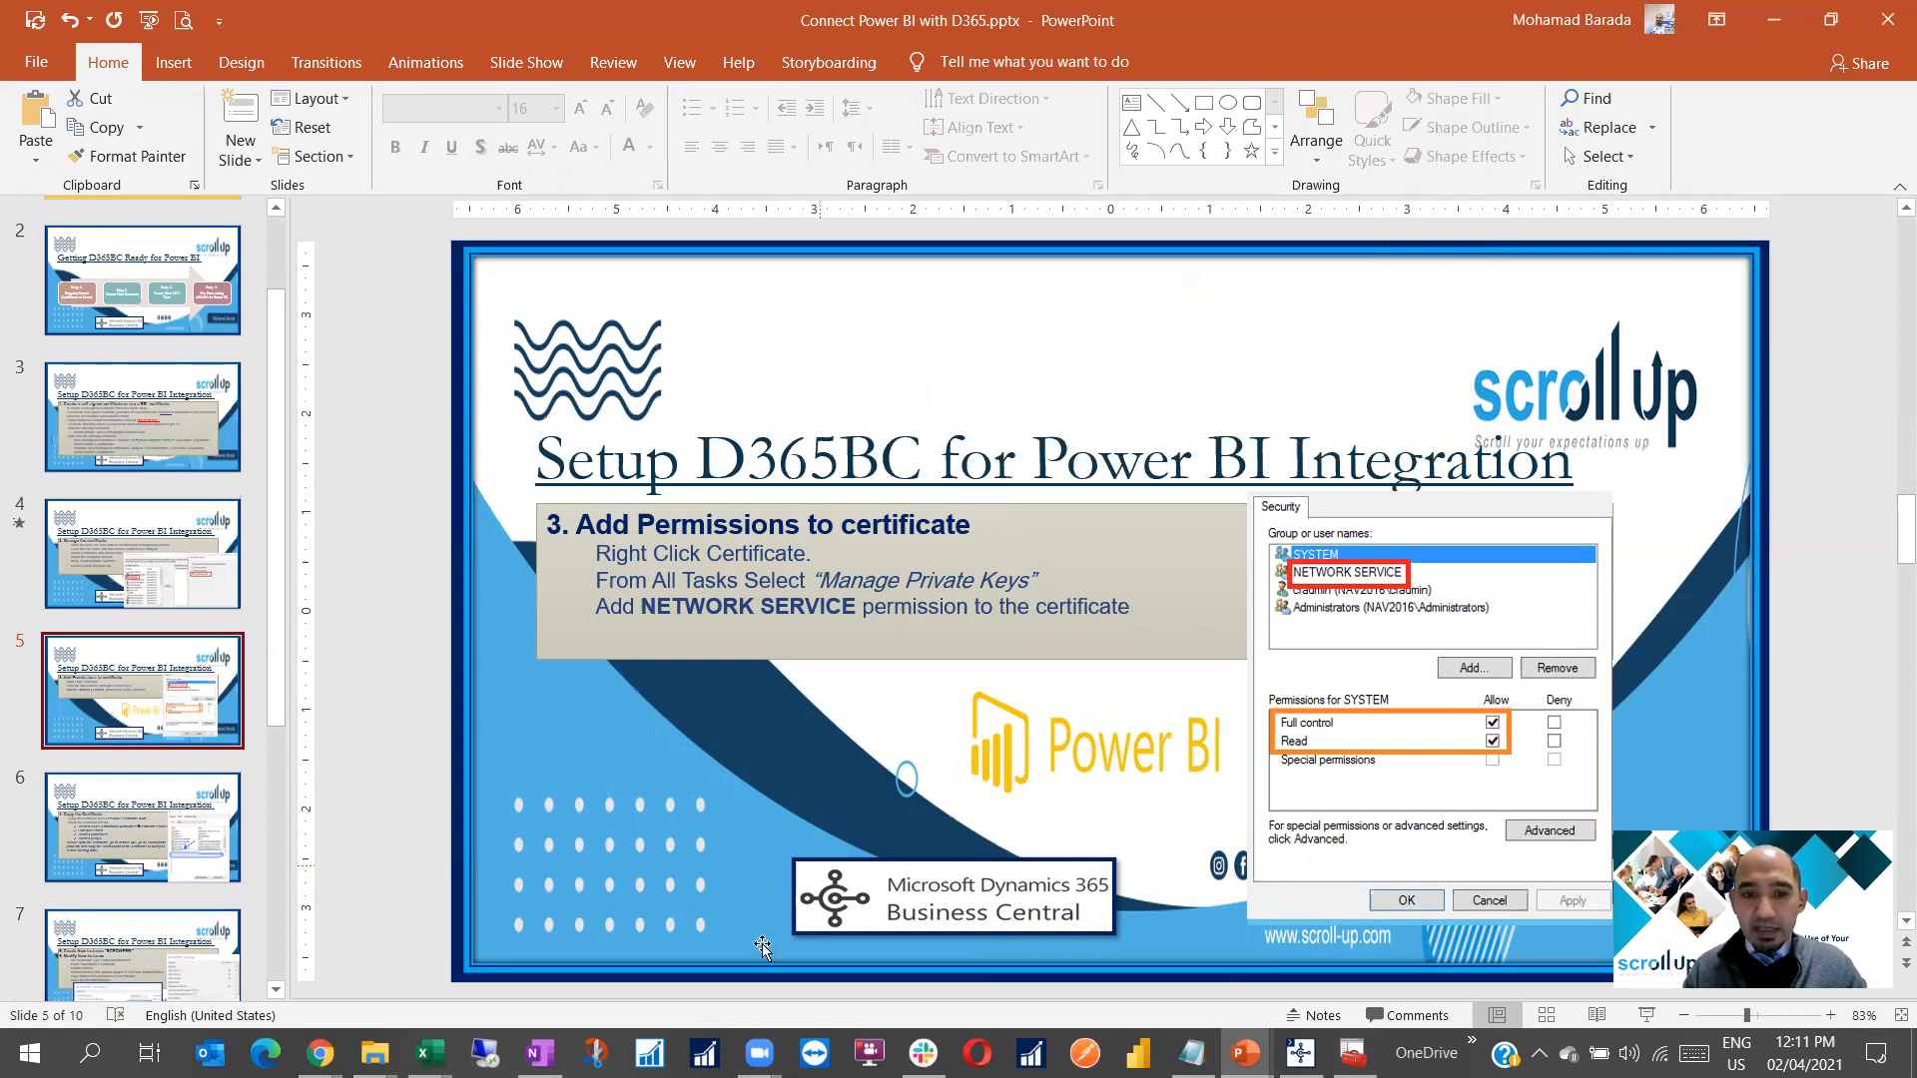
left_click(1353, 1053)
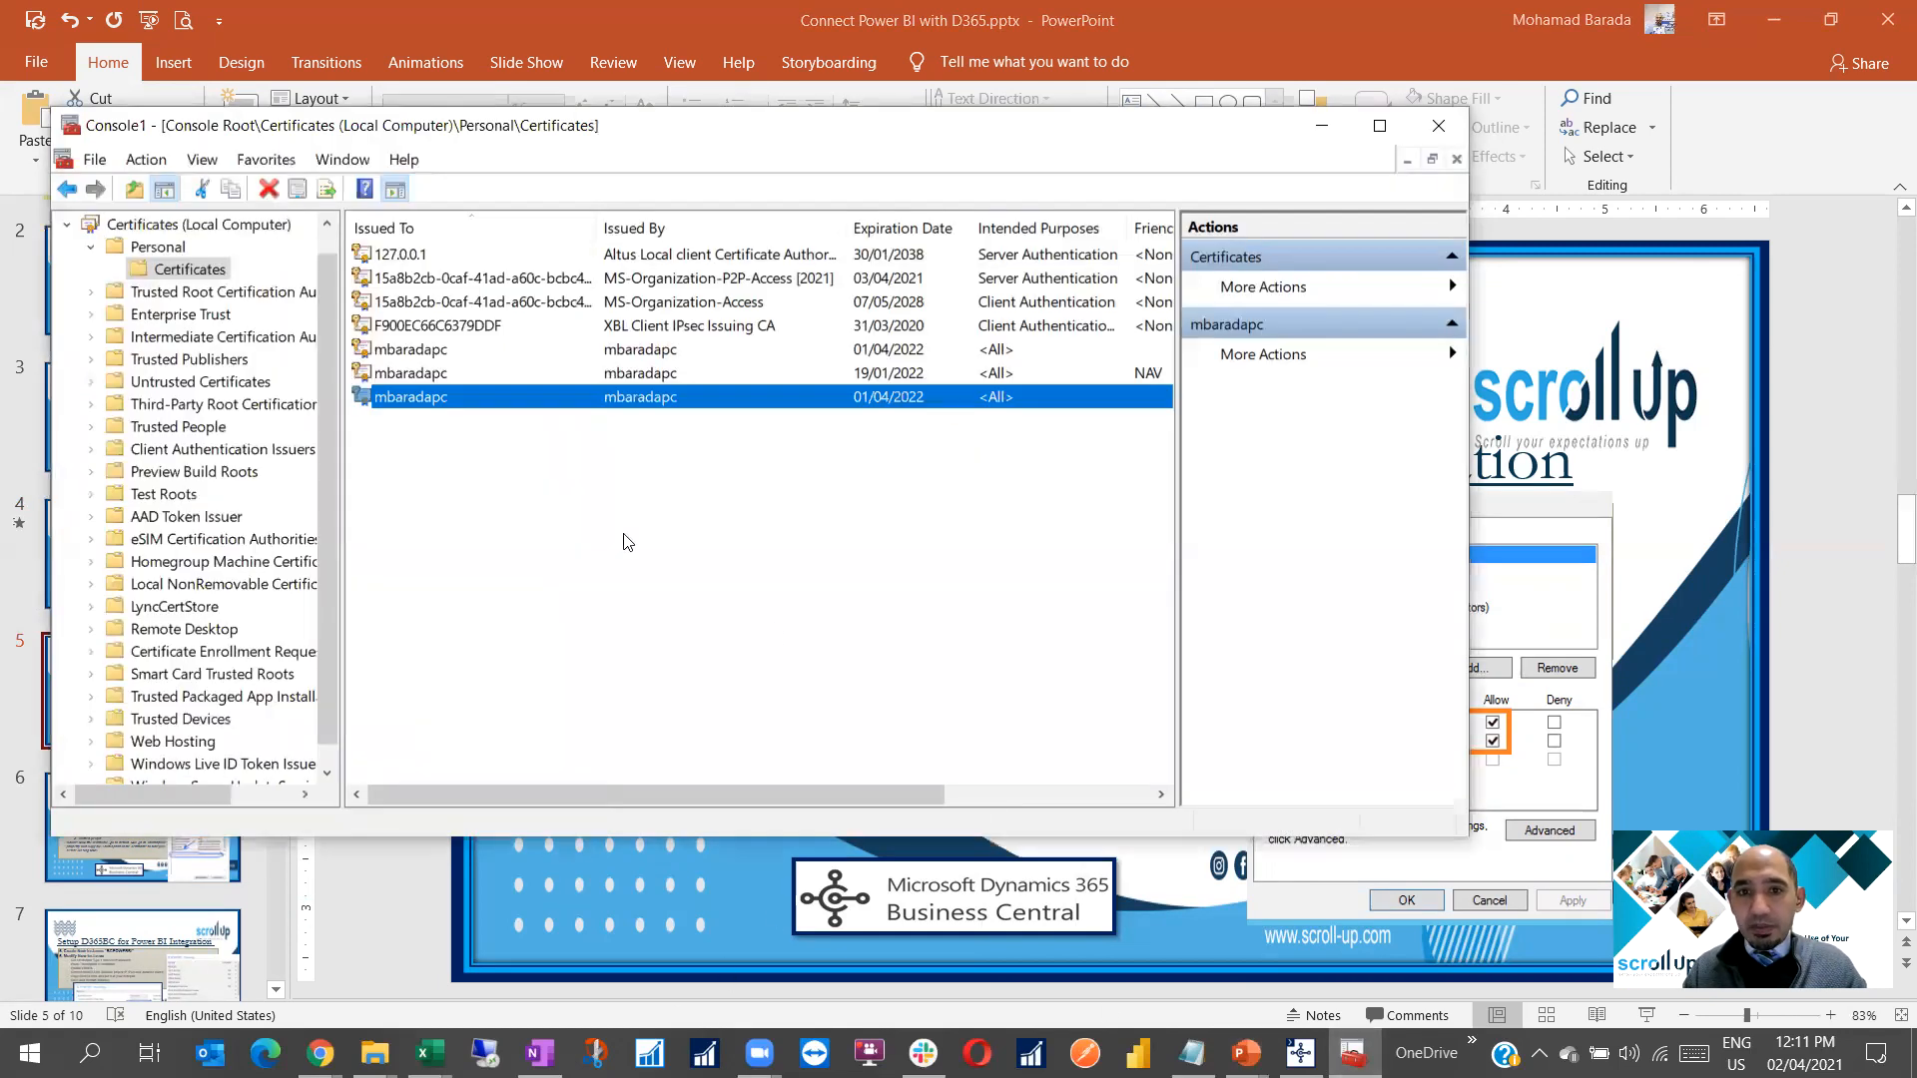
right_click(429, 402)
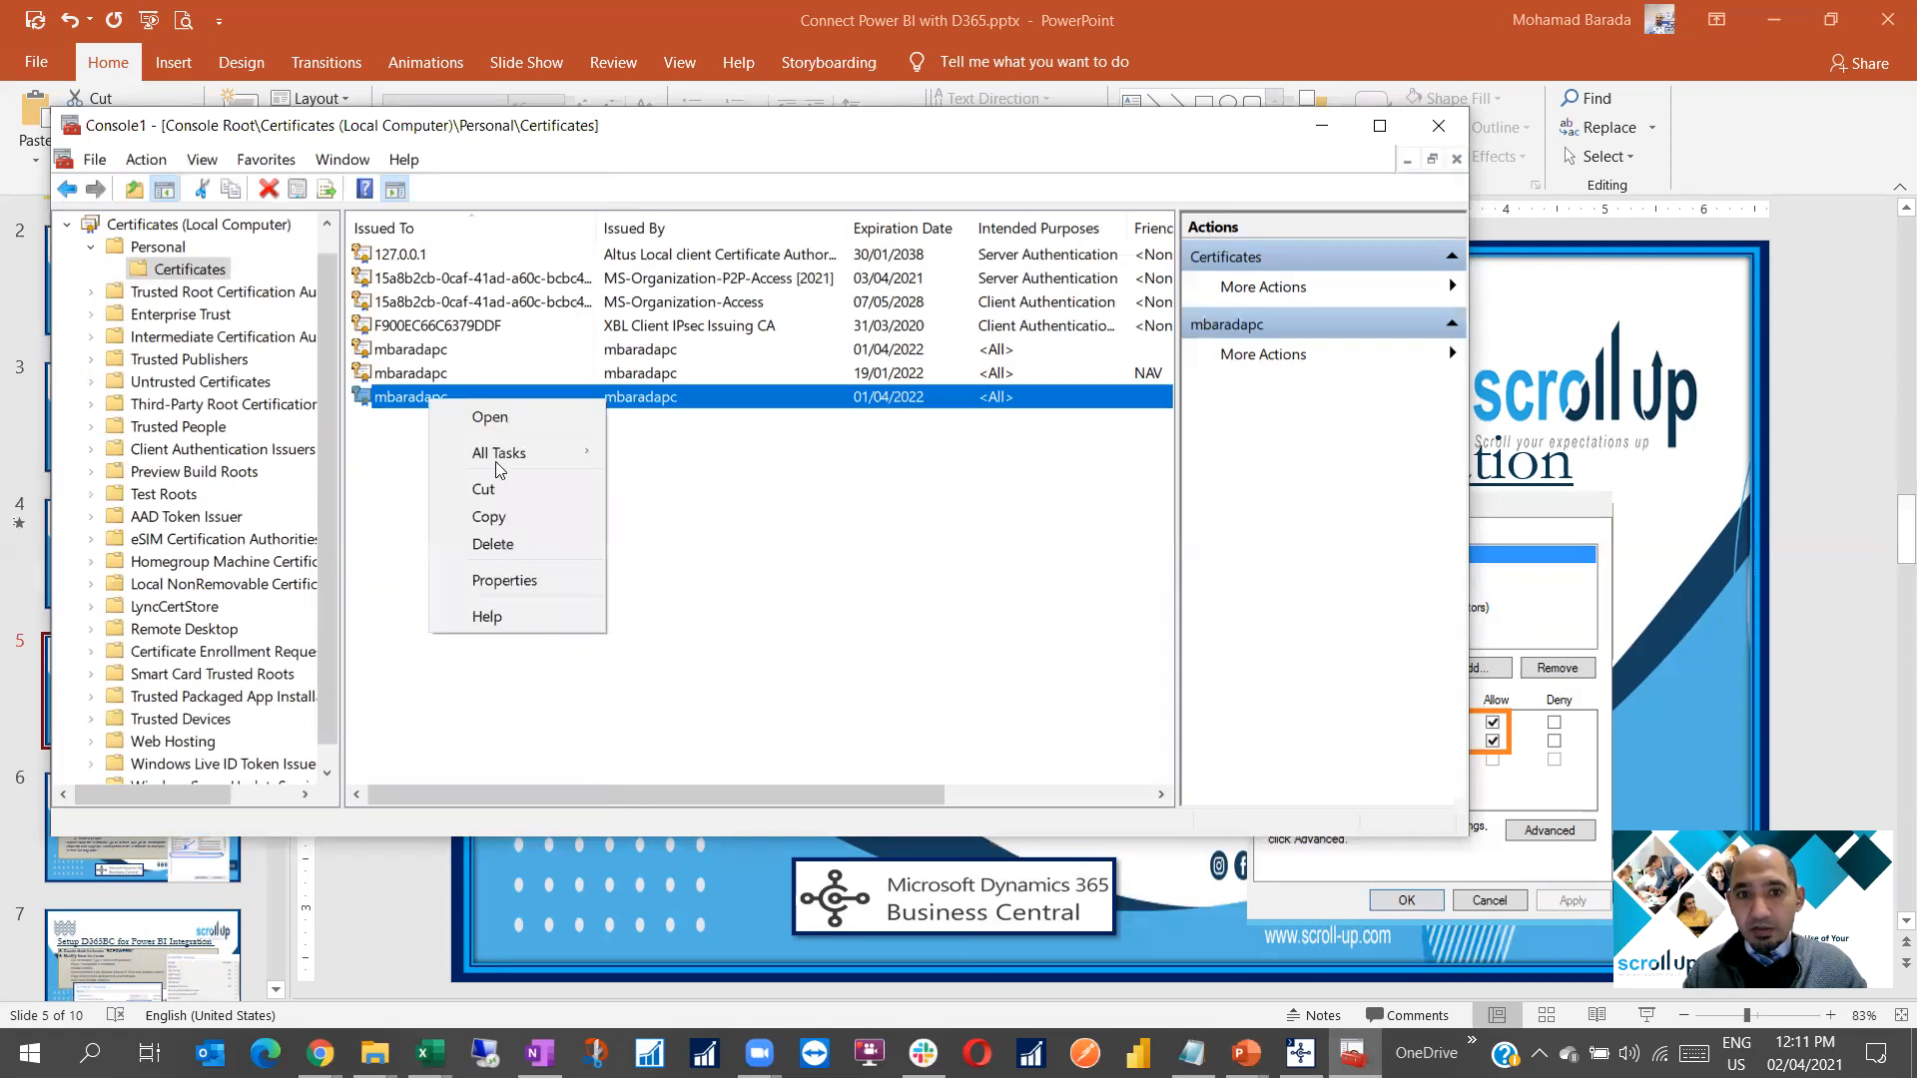
mouse_move(501, 454)
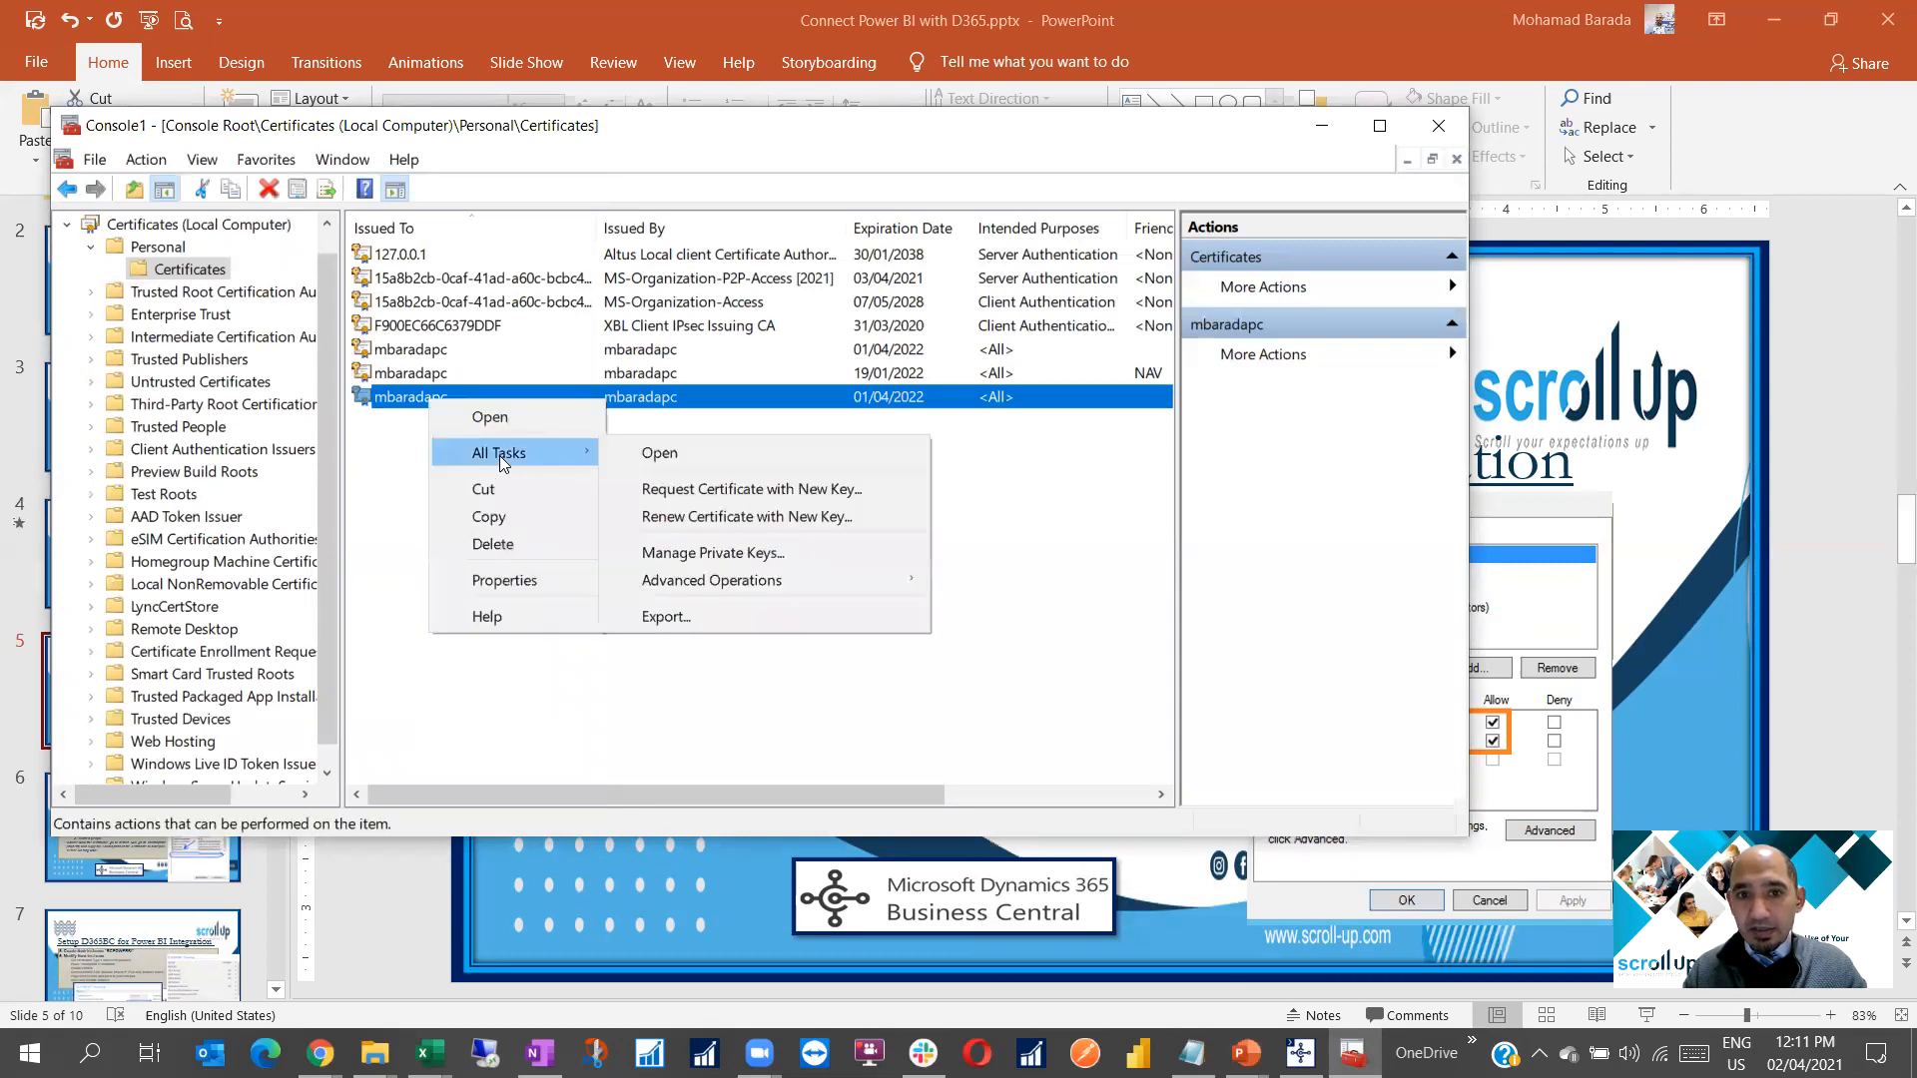
left_click(728, 555)
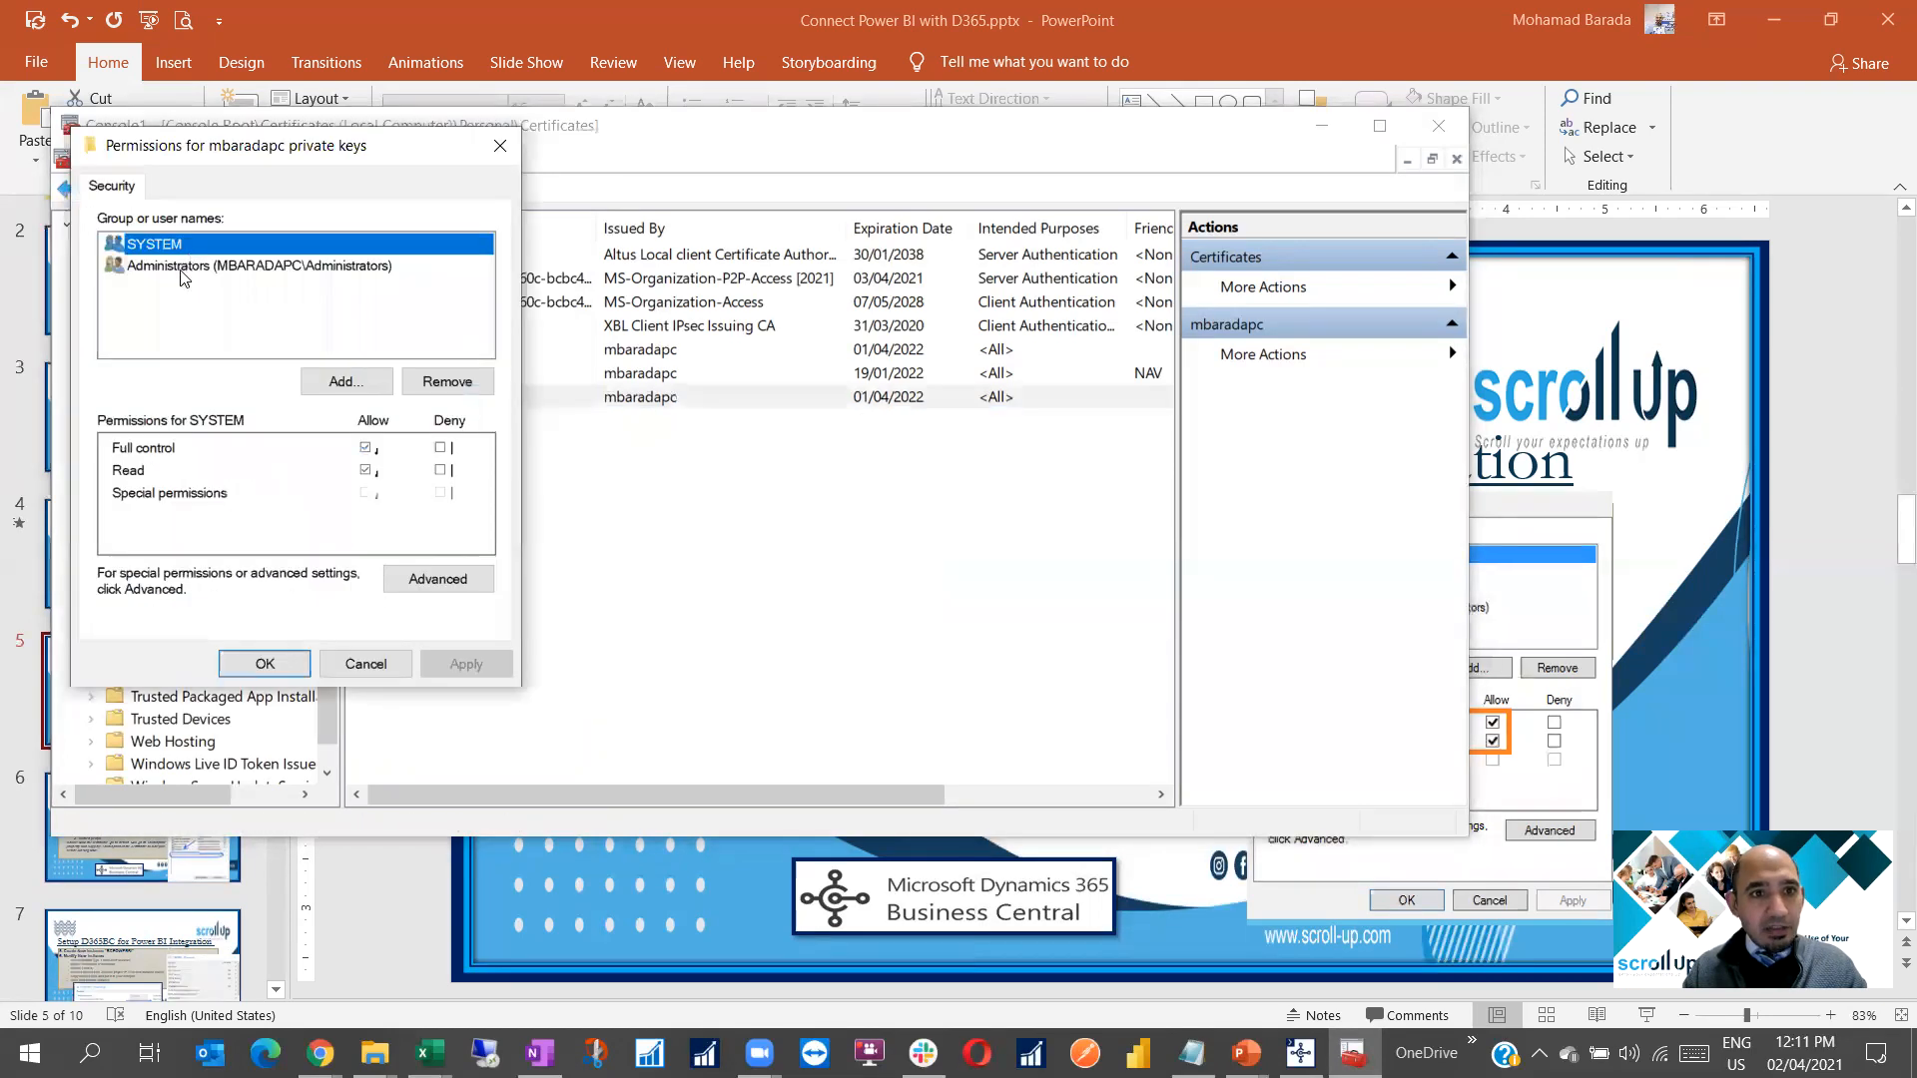
left_click(180, 266)
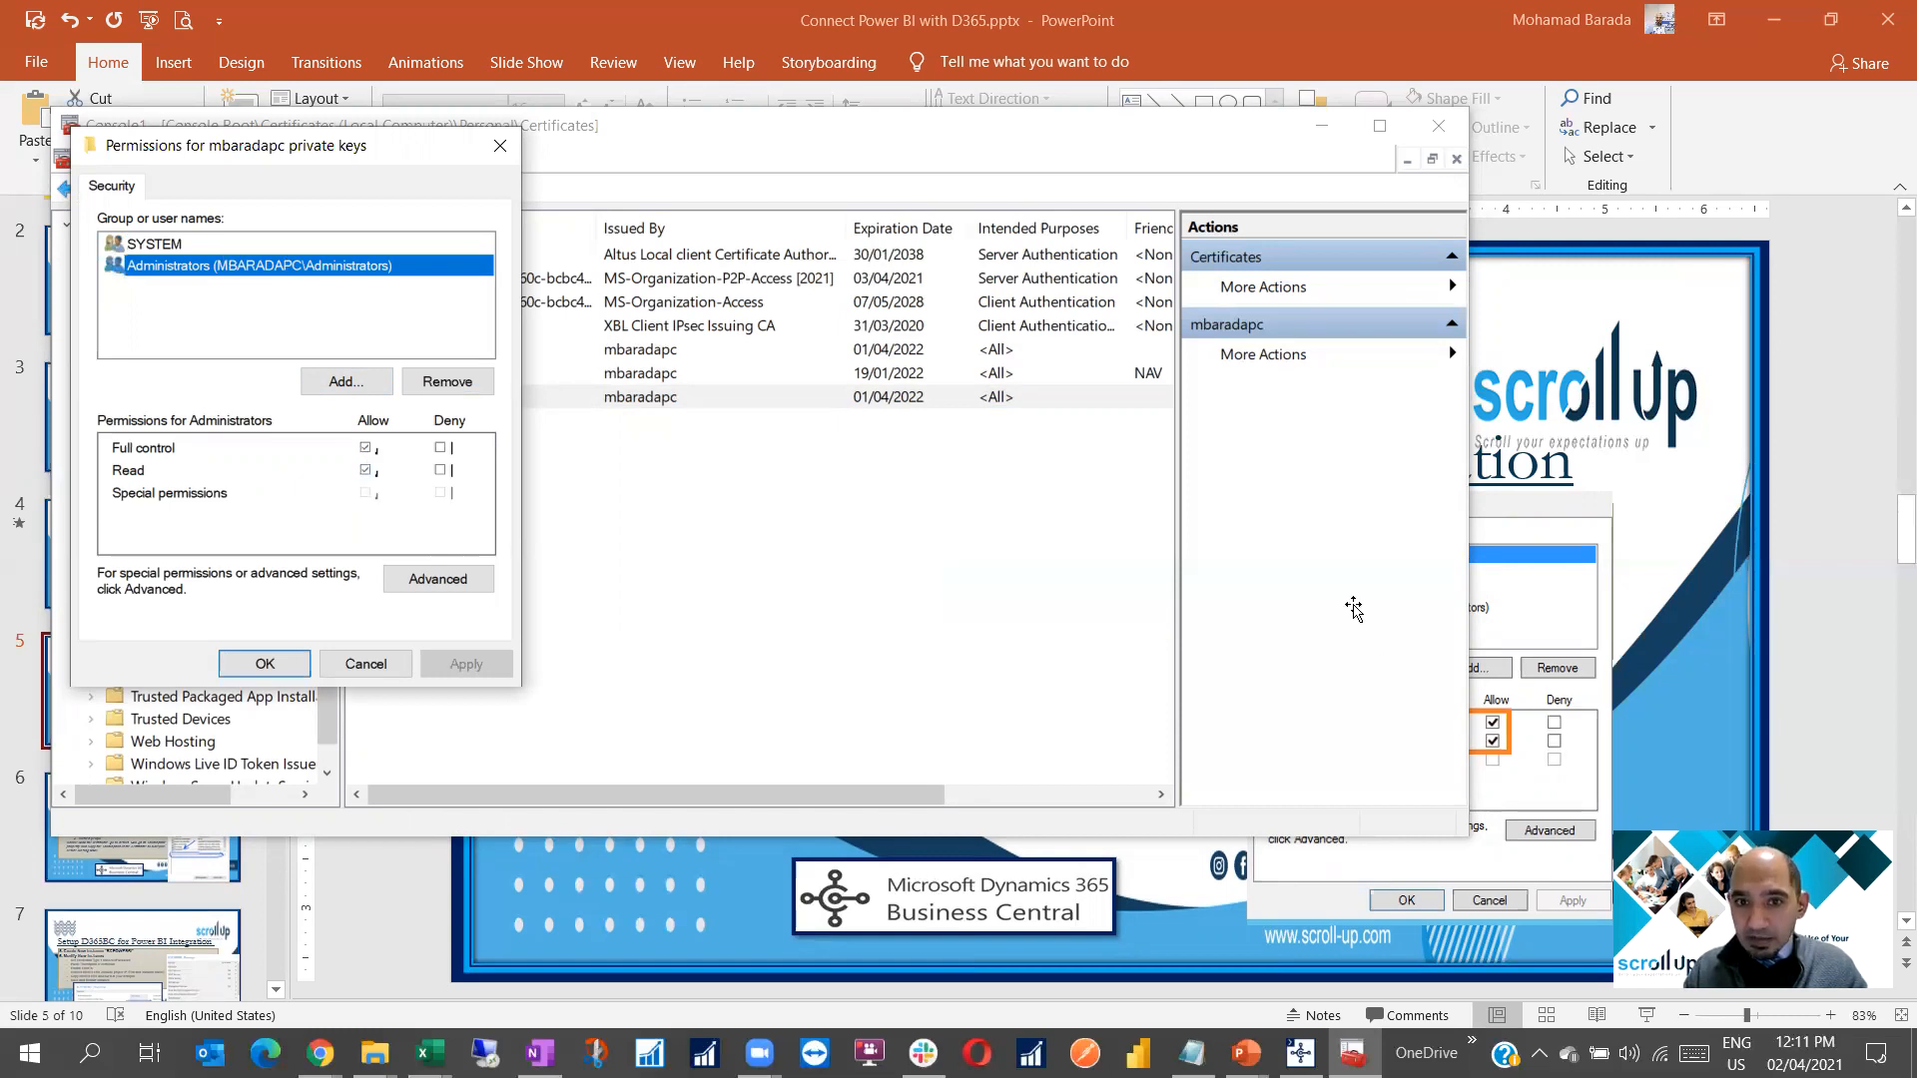
Add NETWORK SERVICE to the private key permissions, apply, and return to slide 5
key("alt+Tab")
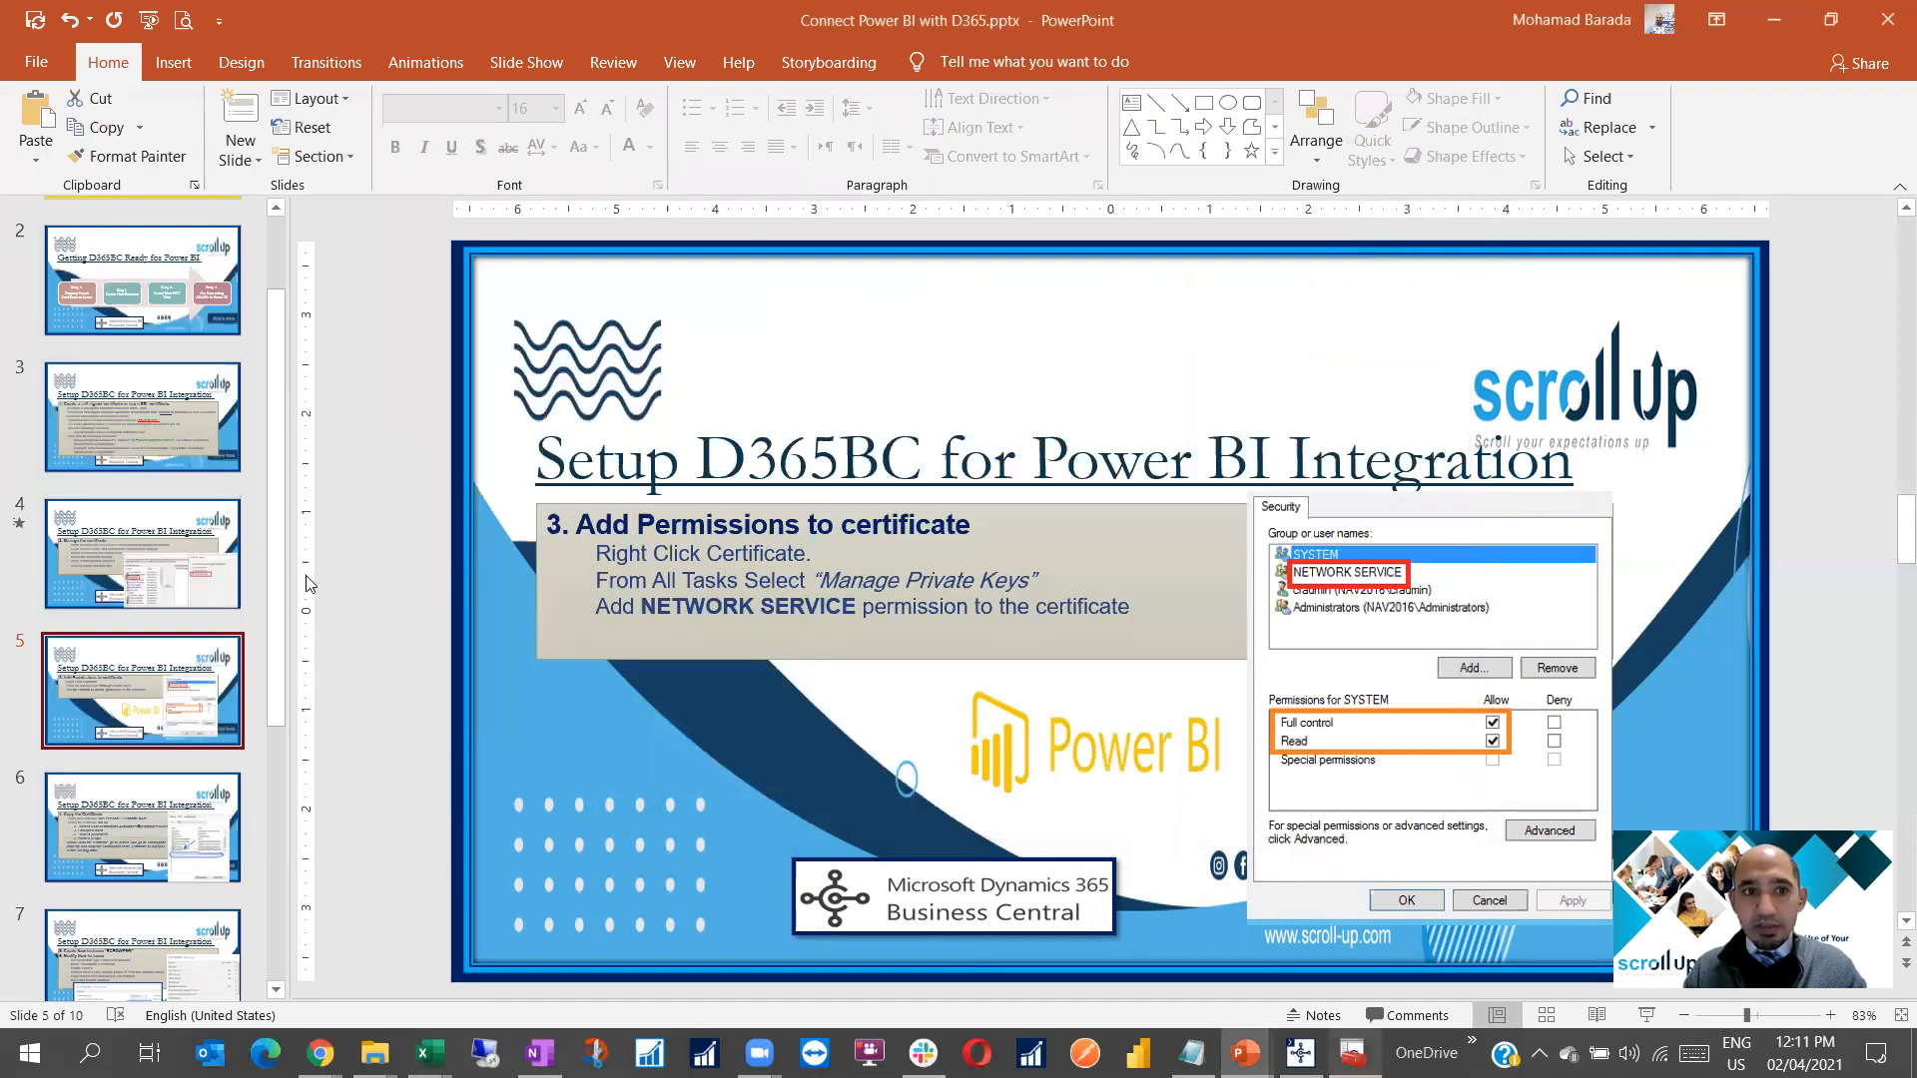
key("alt+Tab")
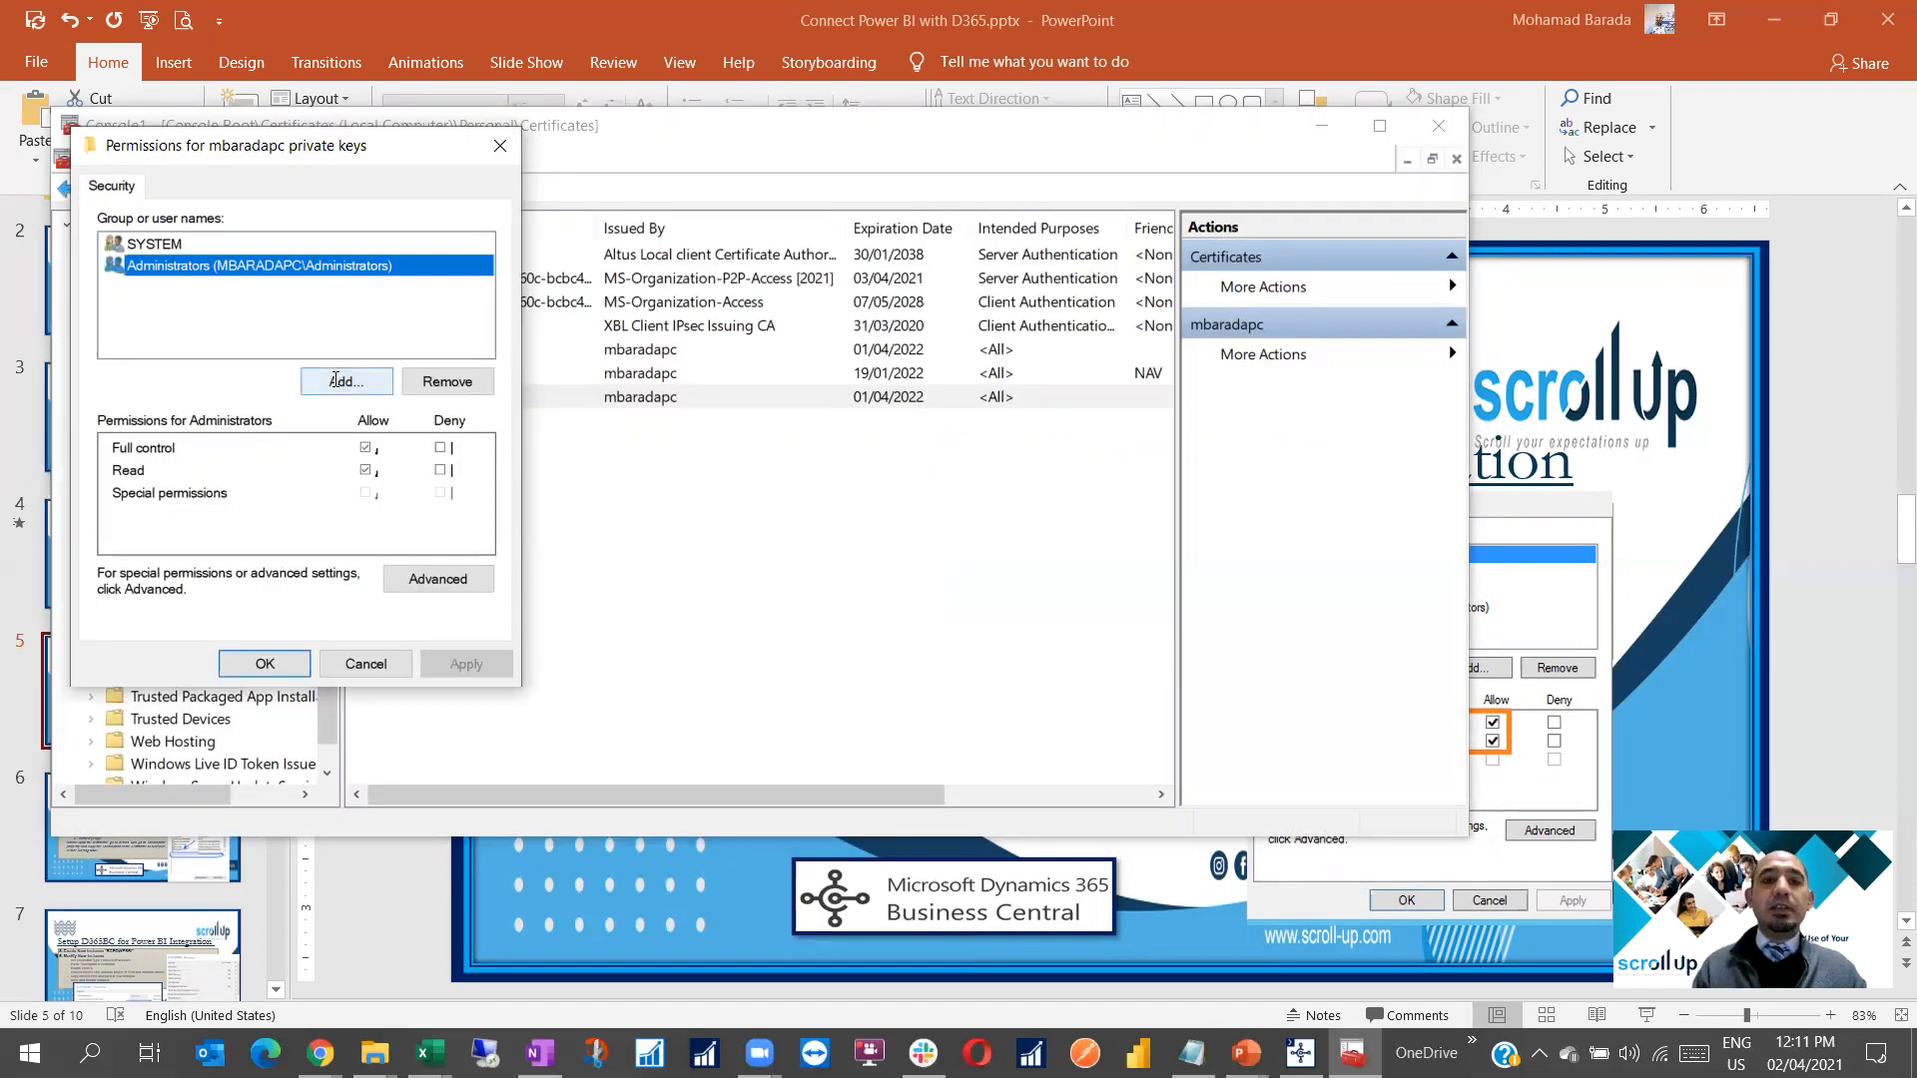
left_click(335, 379)
type("network service")
key("Return")
left_click(230, 292)
left_click(229, 290)
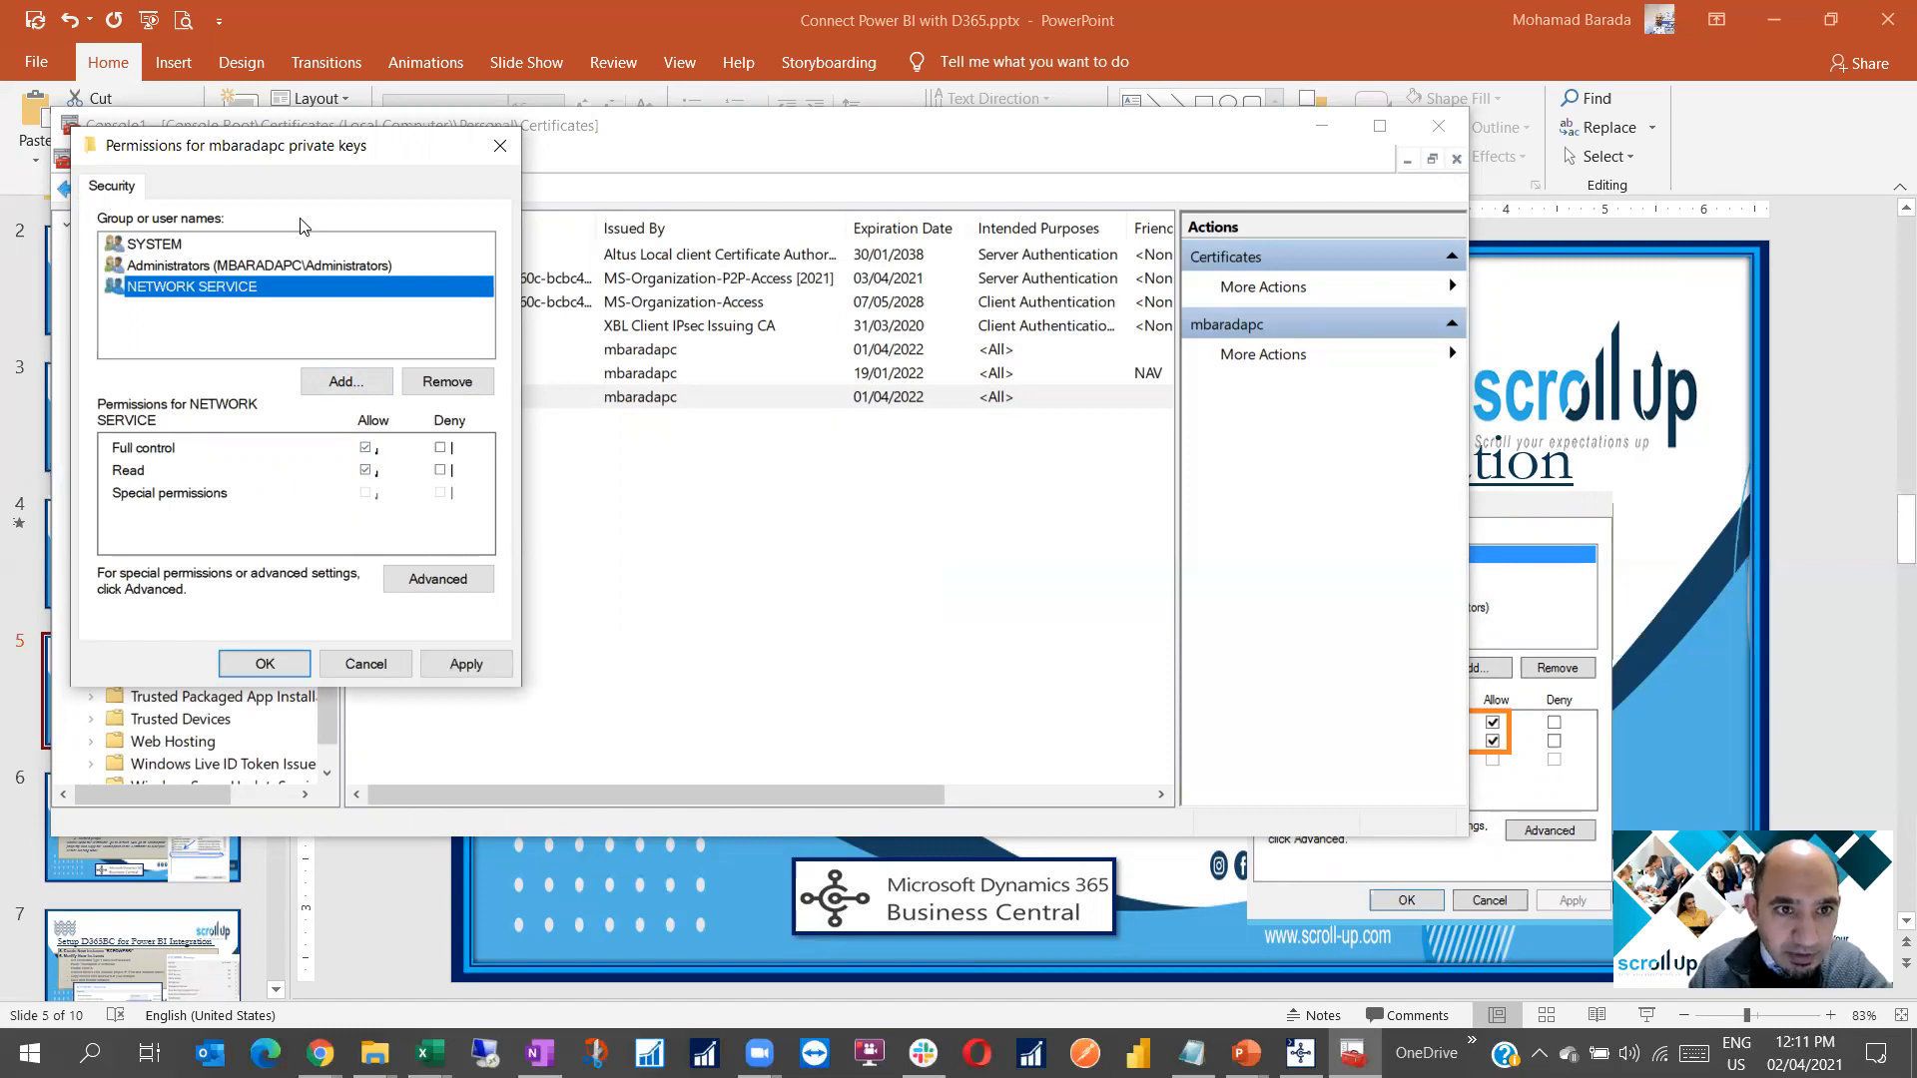
left_click(465, 664)
left_click(277, 666)
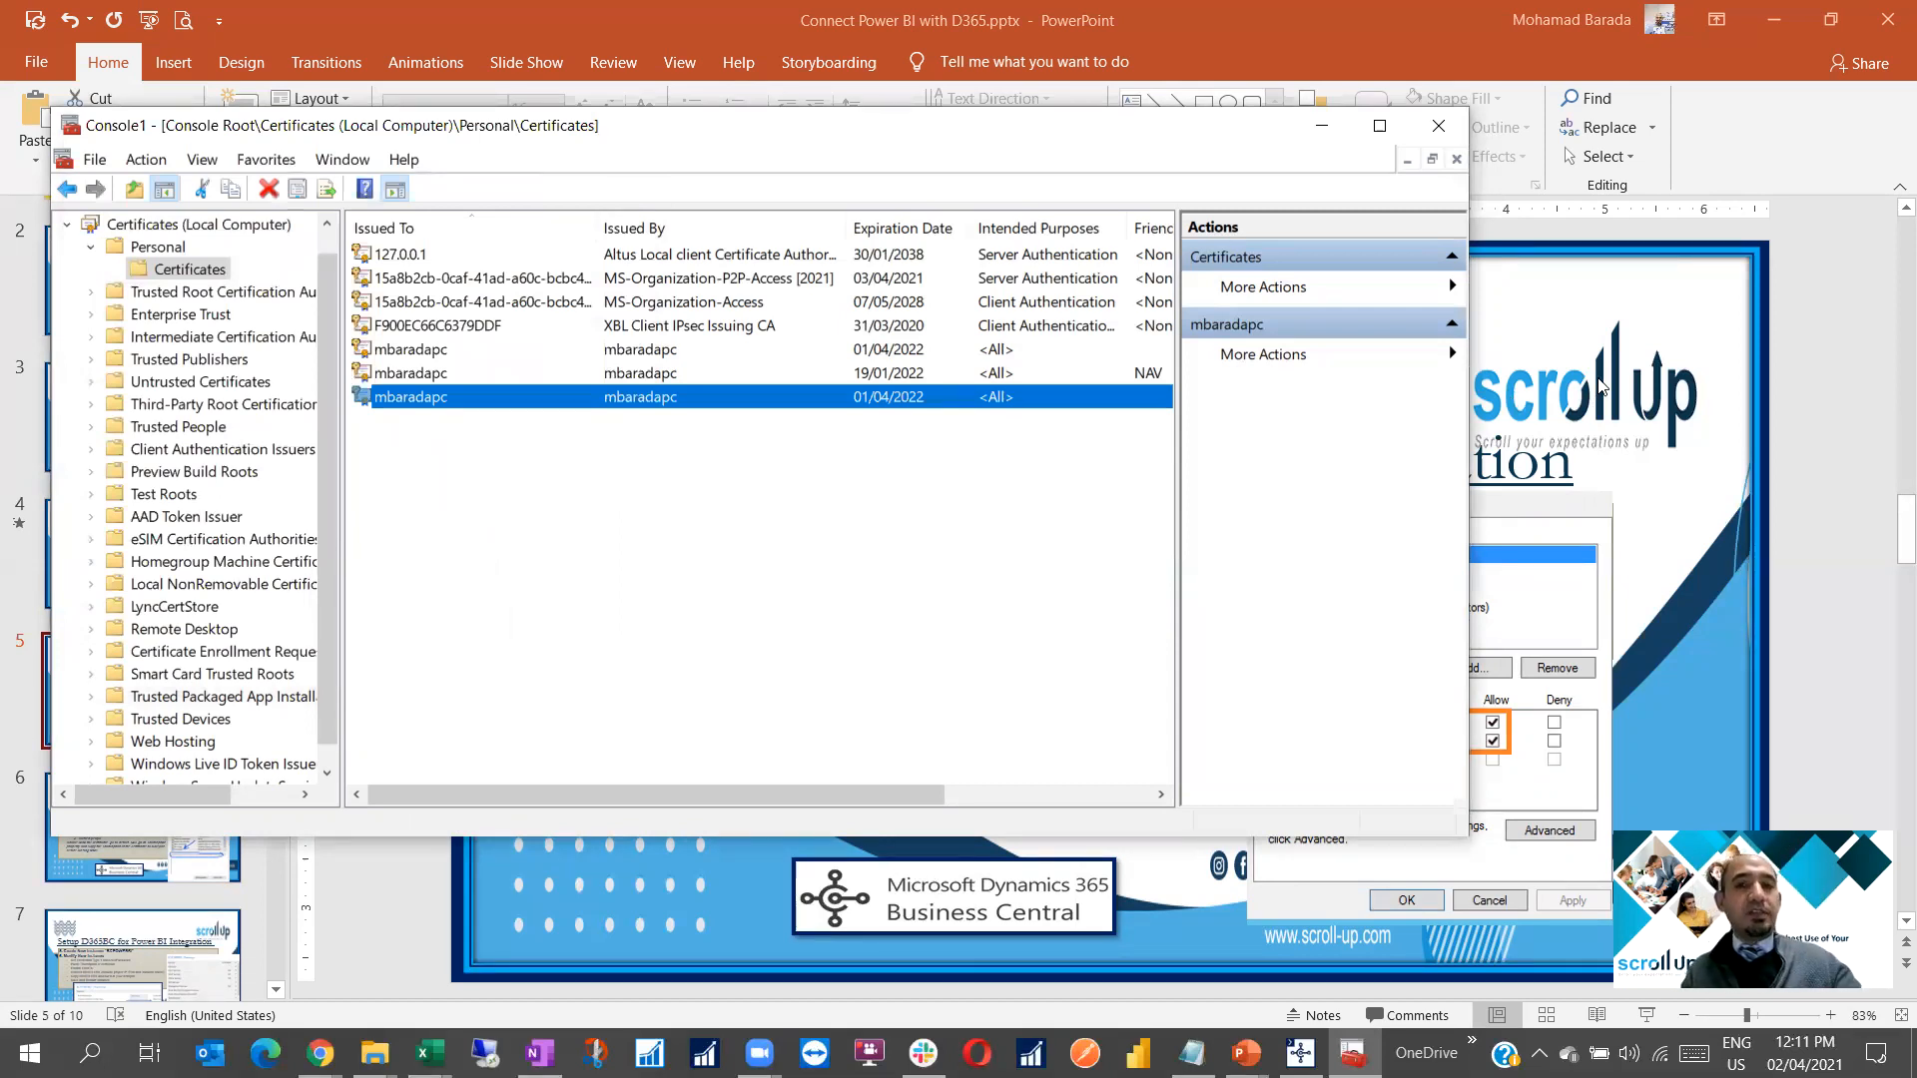
left_click(1591, 322)
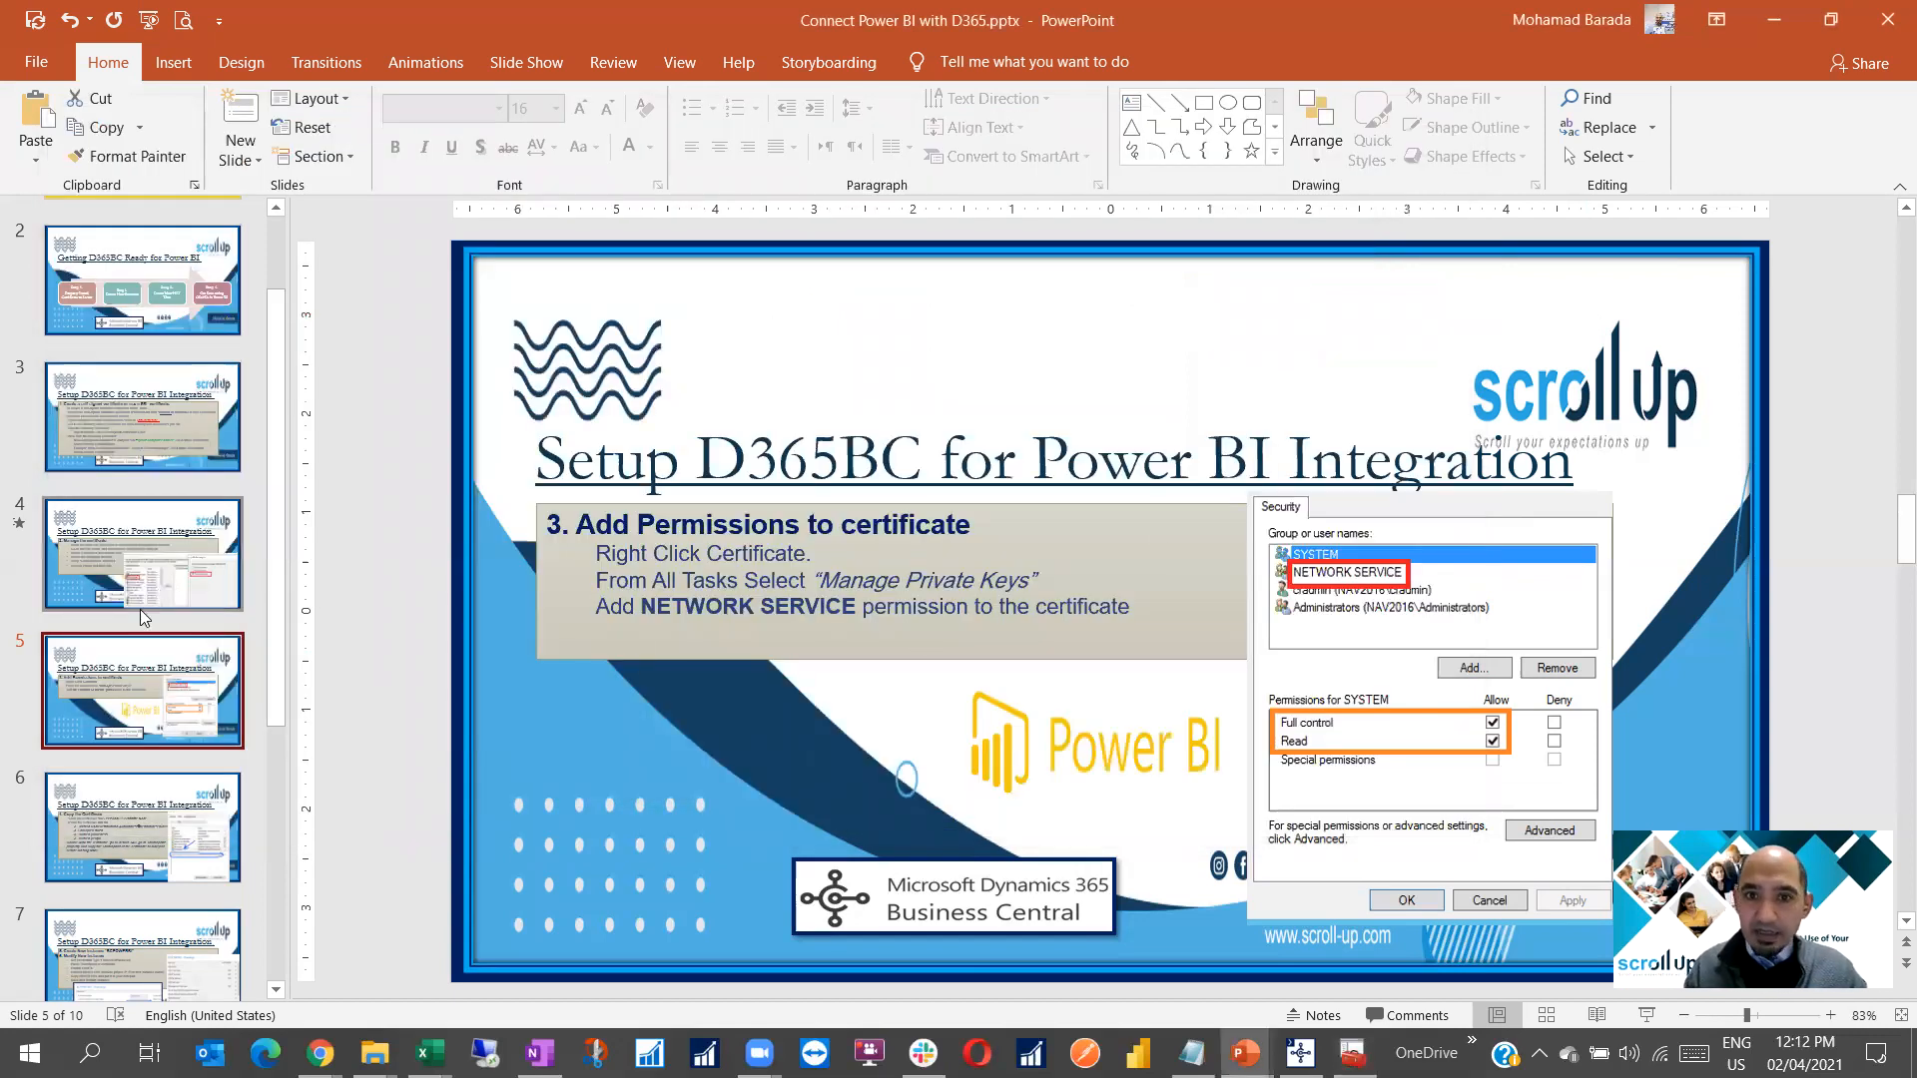
Select the certificate's Thumbprint value on the Details tab
key("Down")
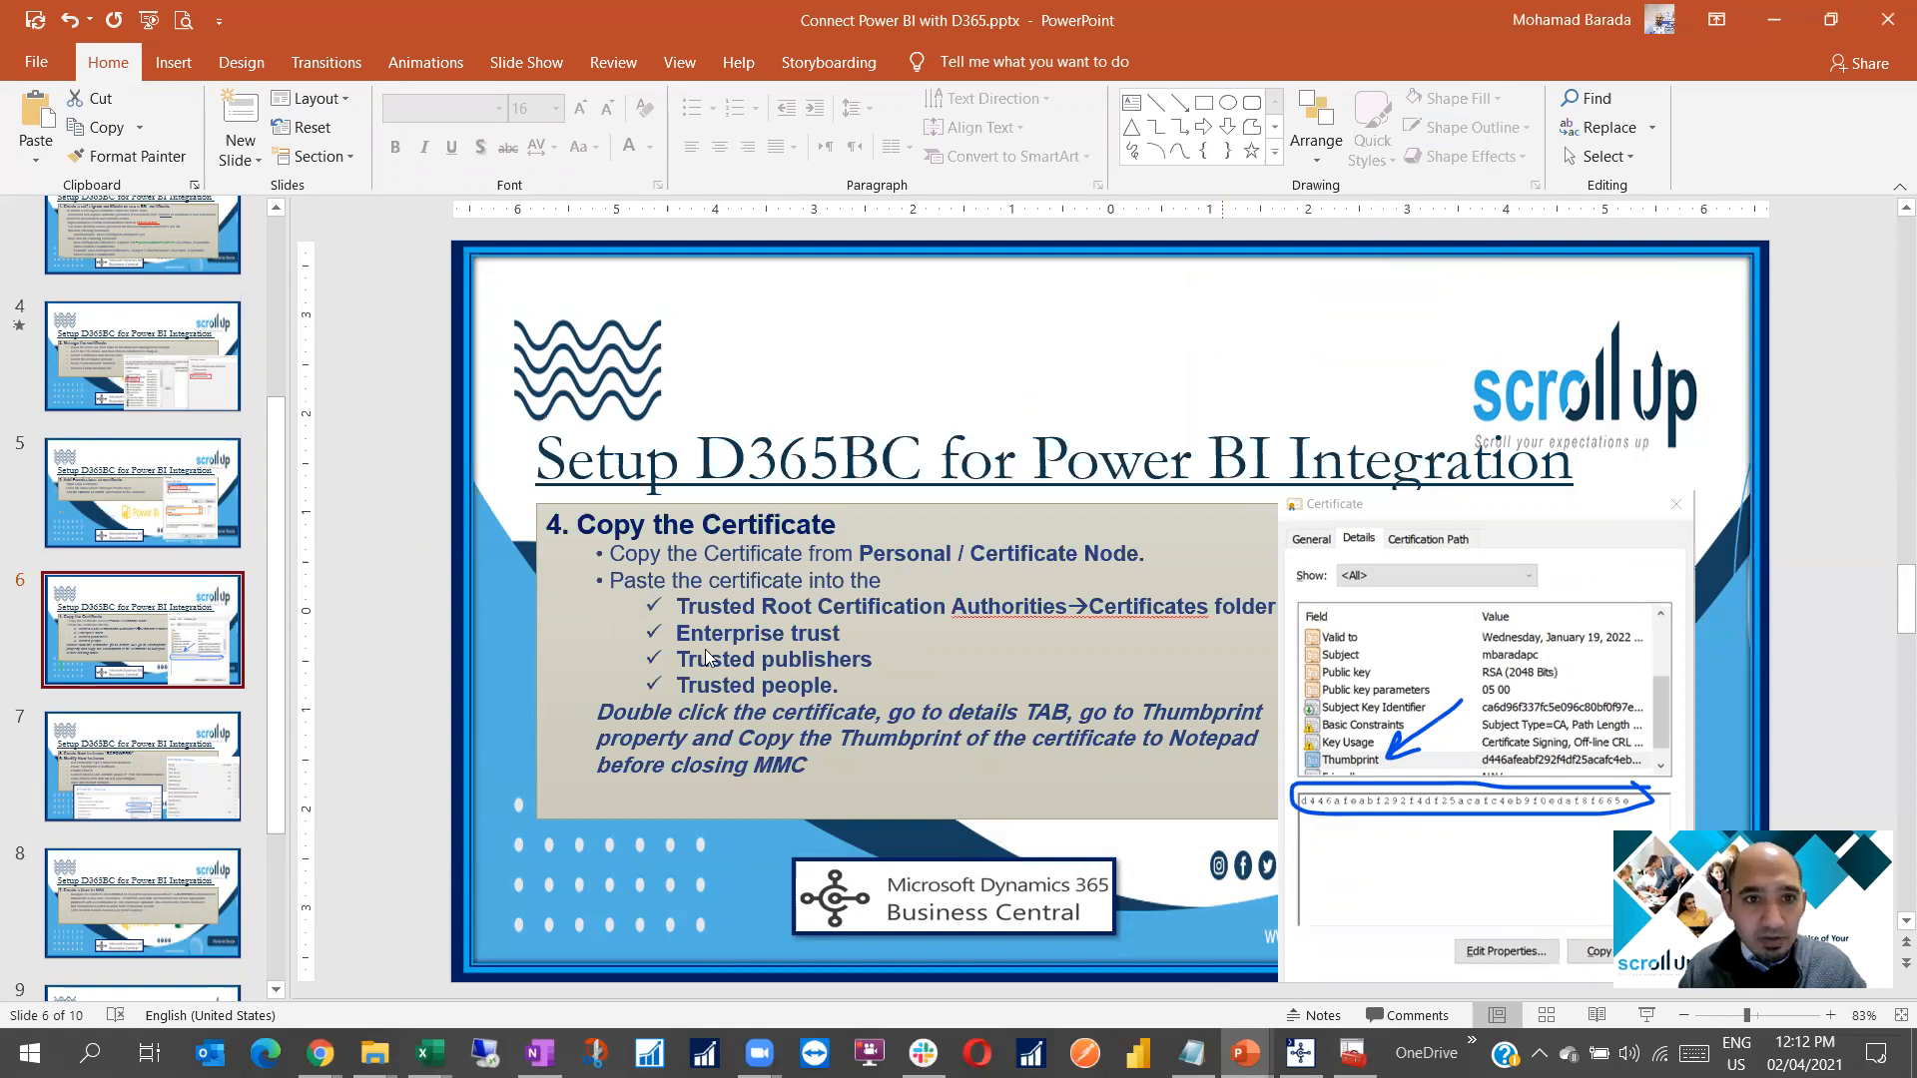
key("alt+Tab")
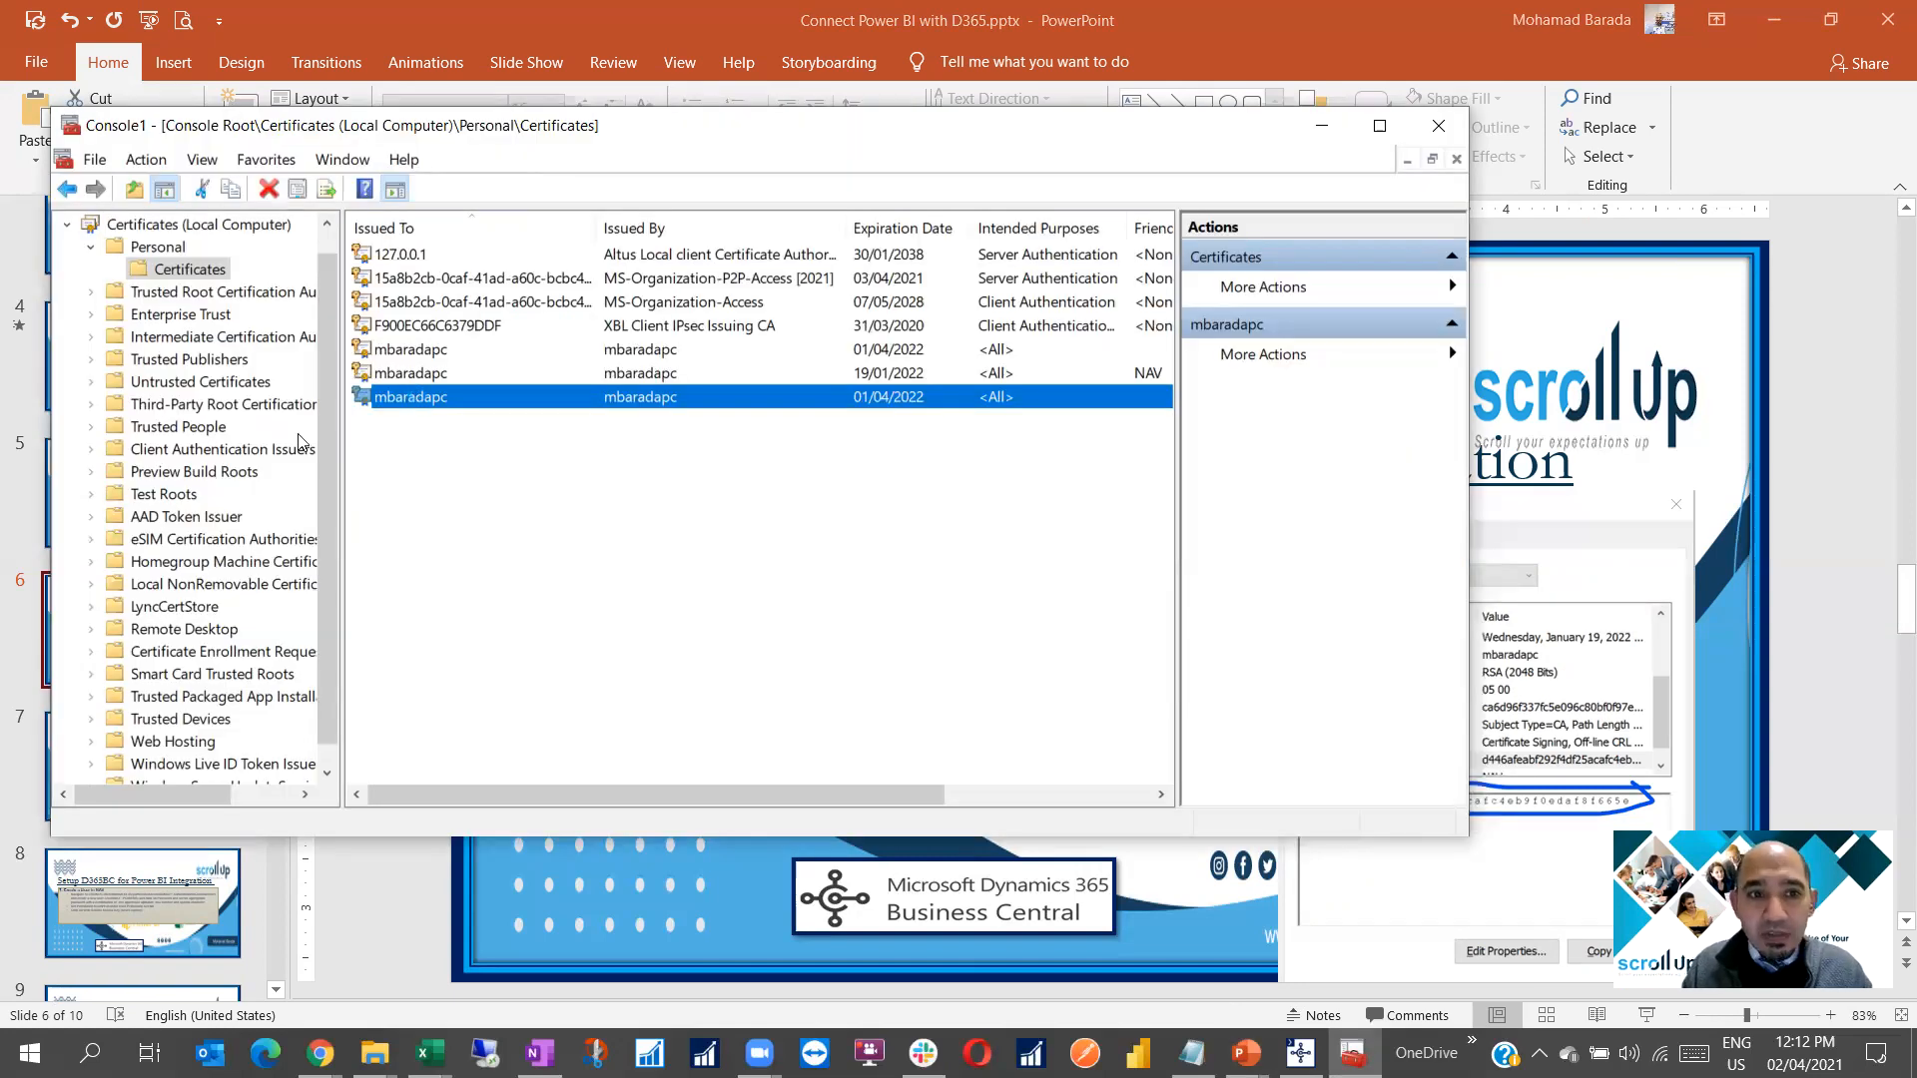
left_click(164, 189)
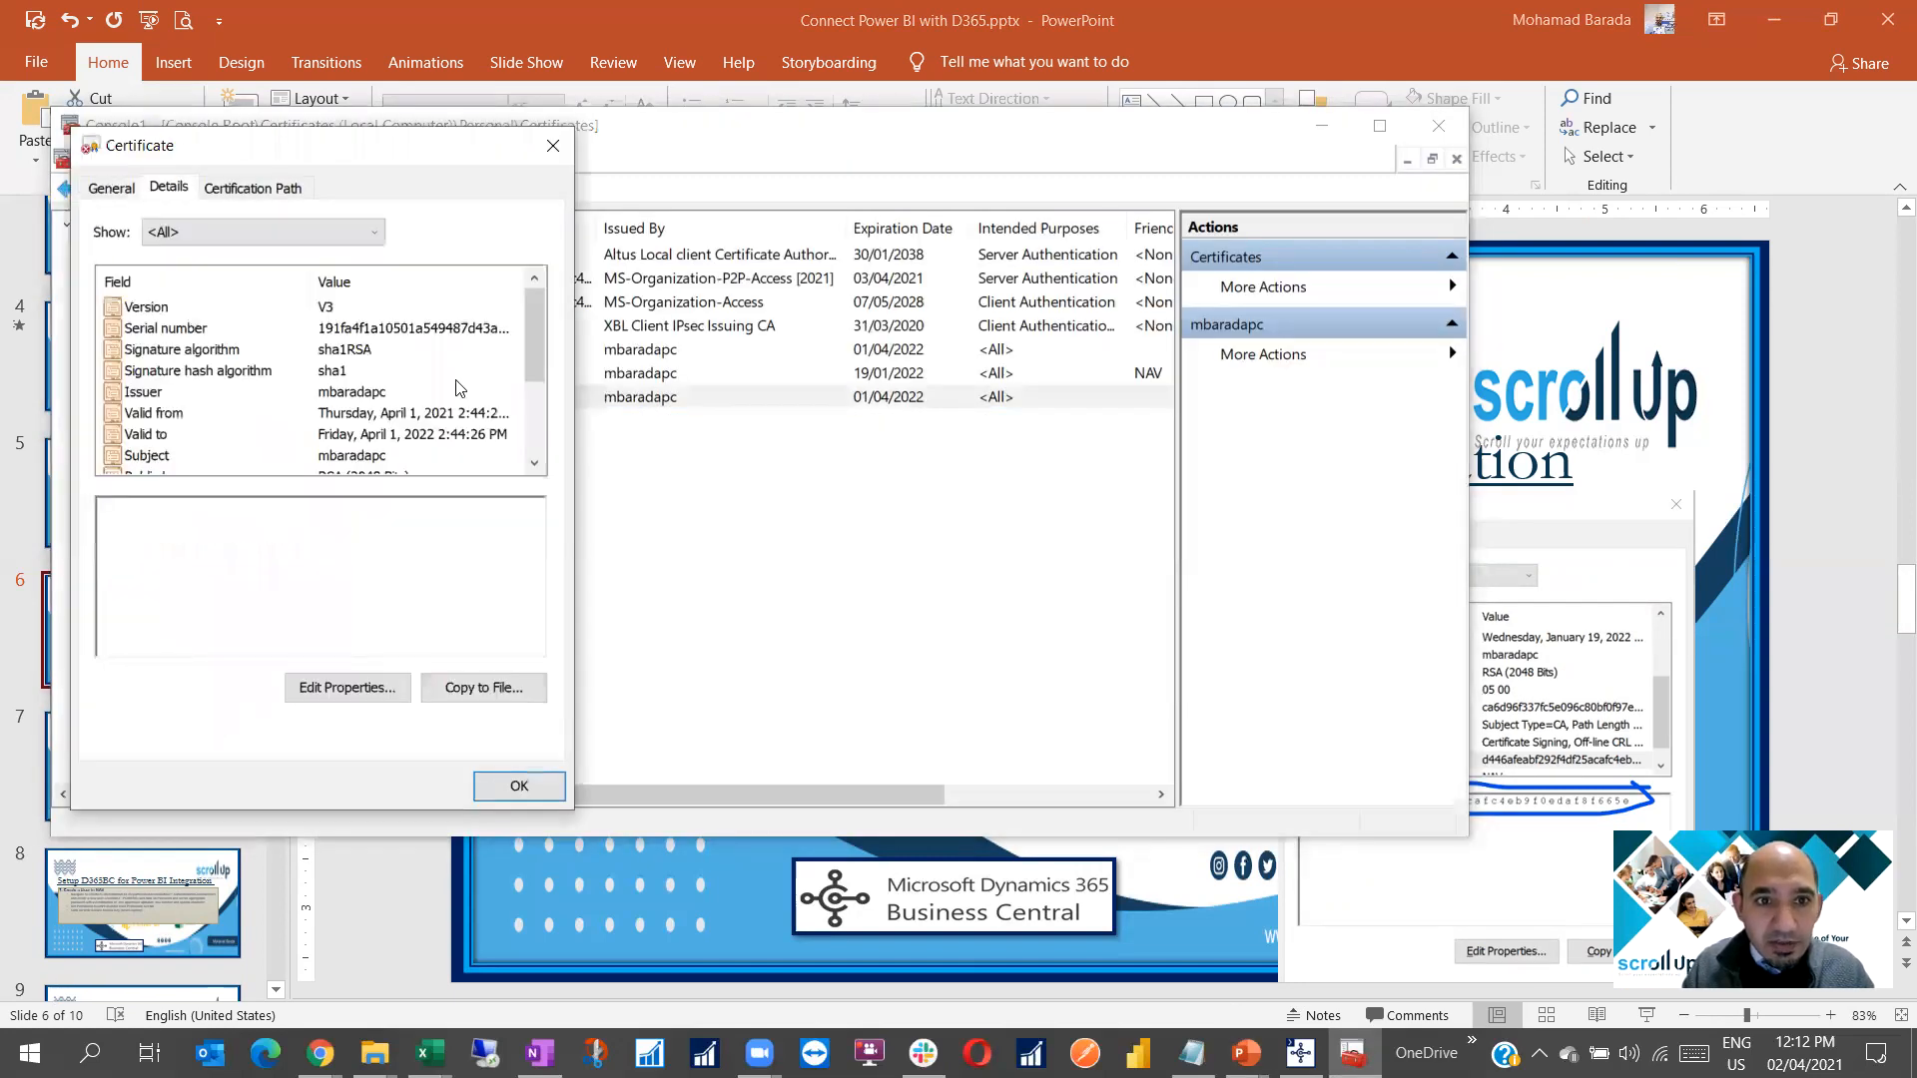
scroll(188, 459, "down", 2)
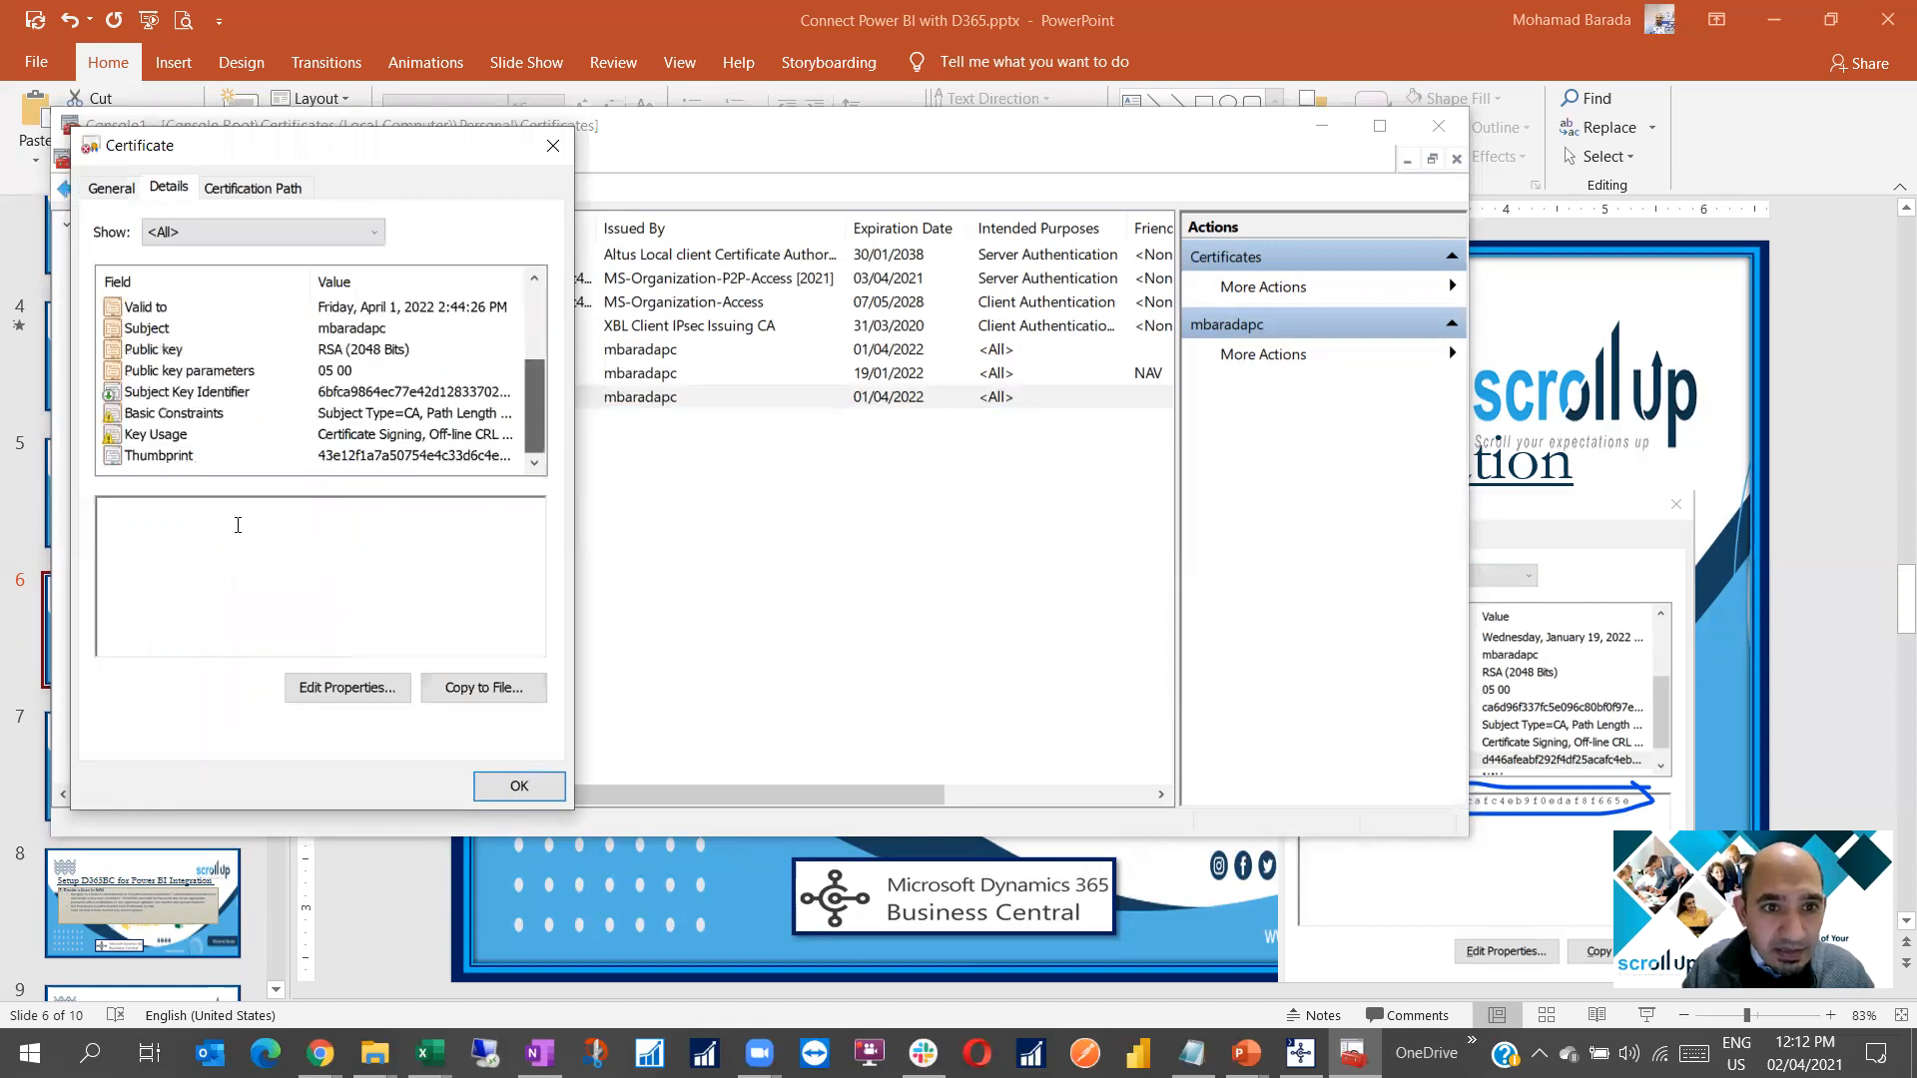
left_click(420, 455)
left_click_drag(501, 507, 50, 509)
key("ctrl+c")
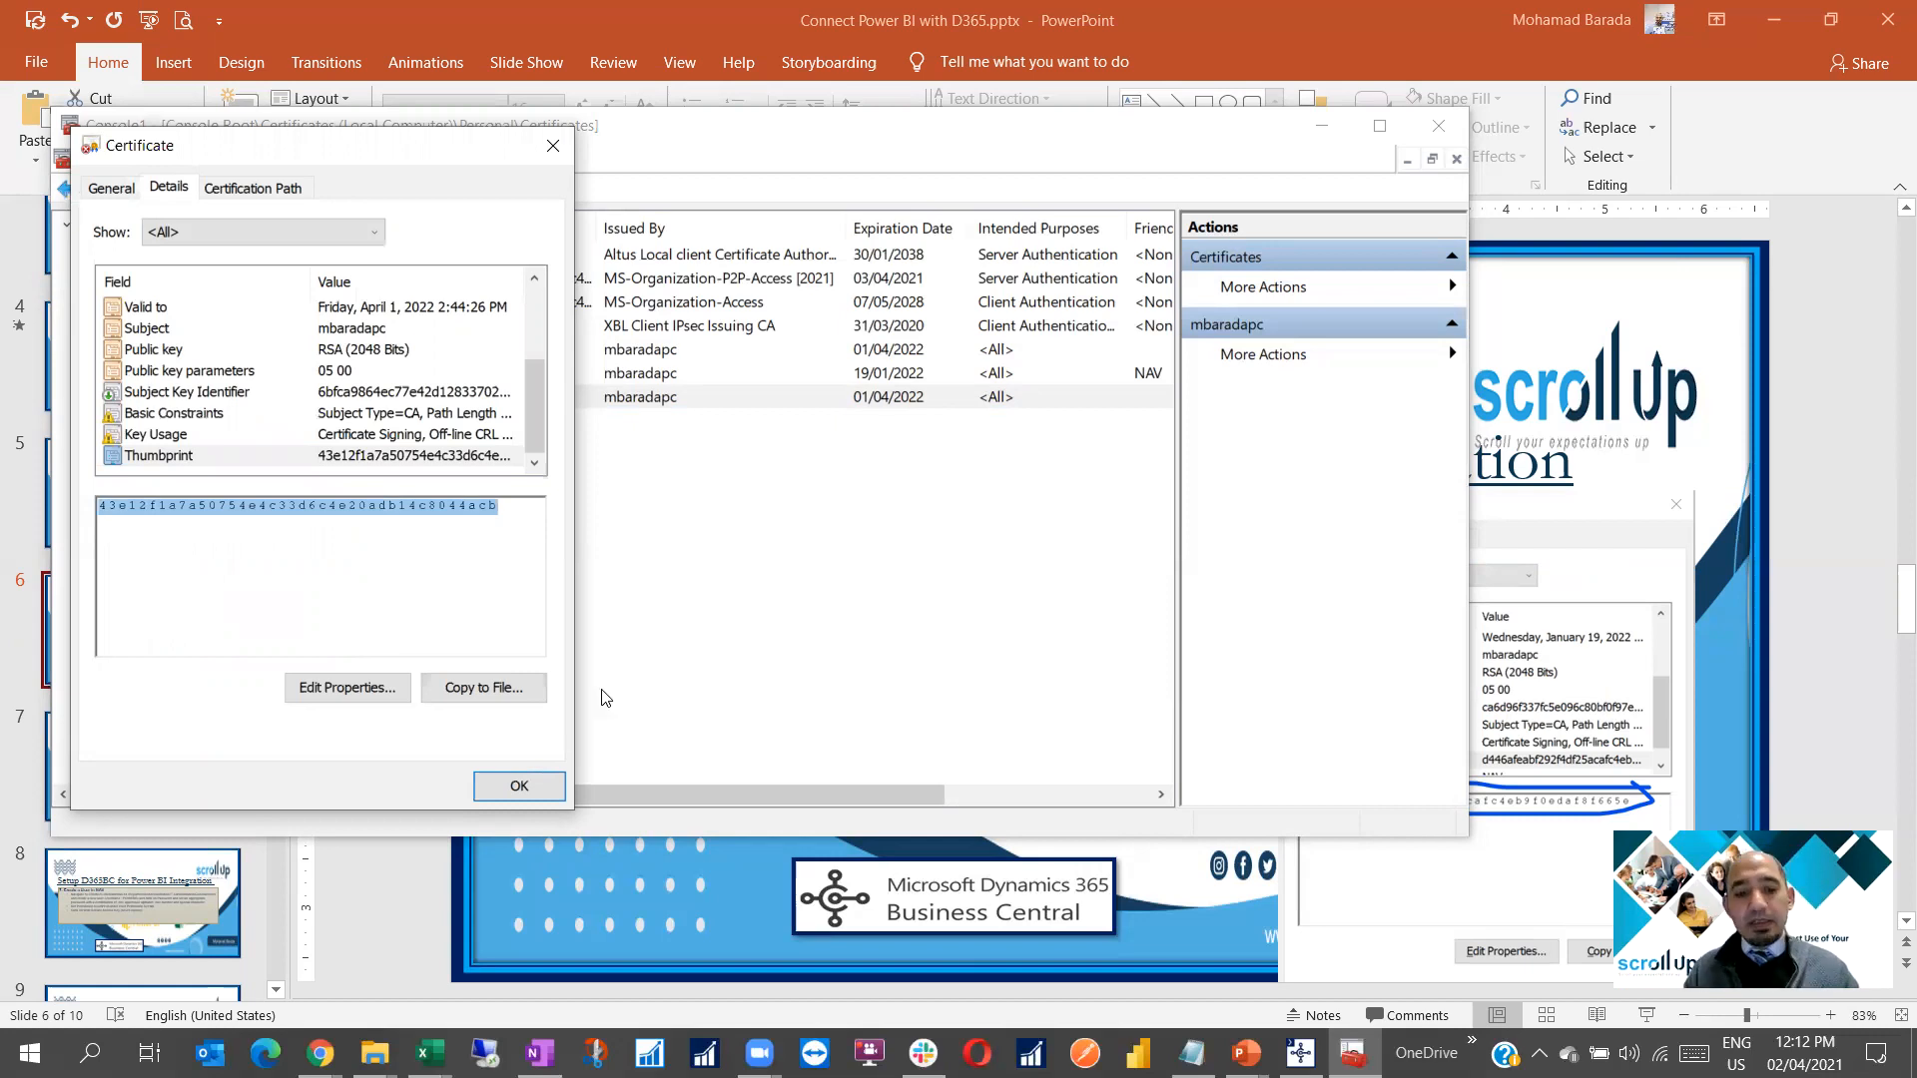
Paste thumbprint 43e12f1a7a50754e4c33d6c4e20adb14c8044acb into a new Notepad note and close the certificate details
key("super+r")
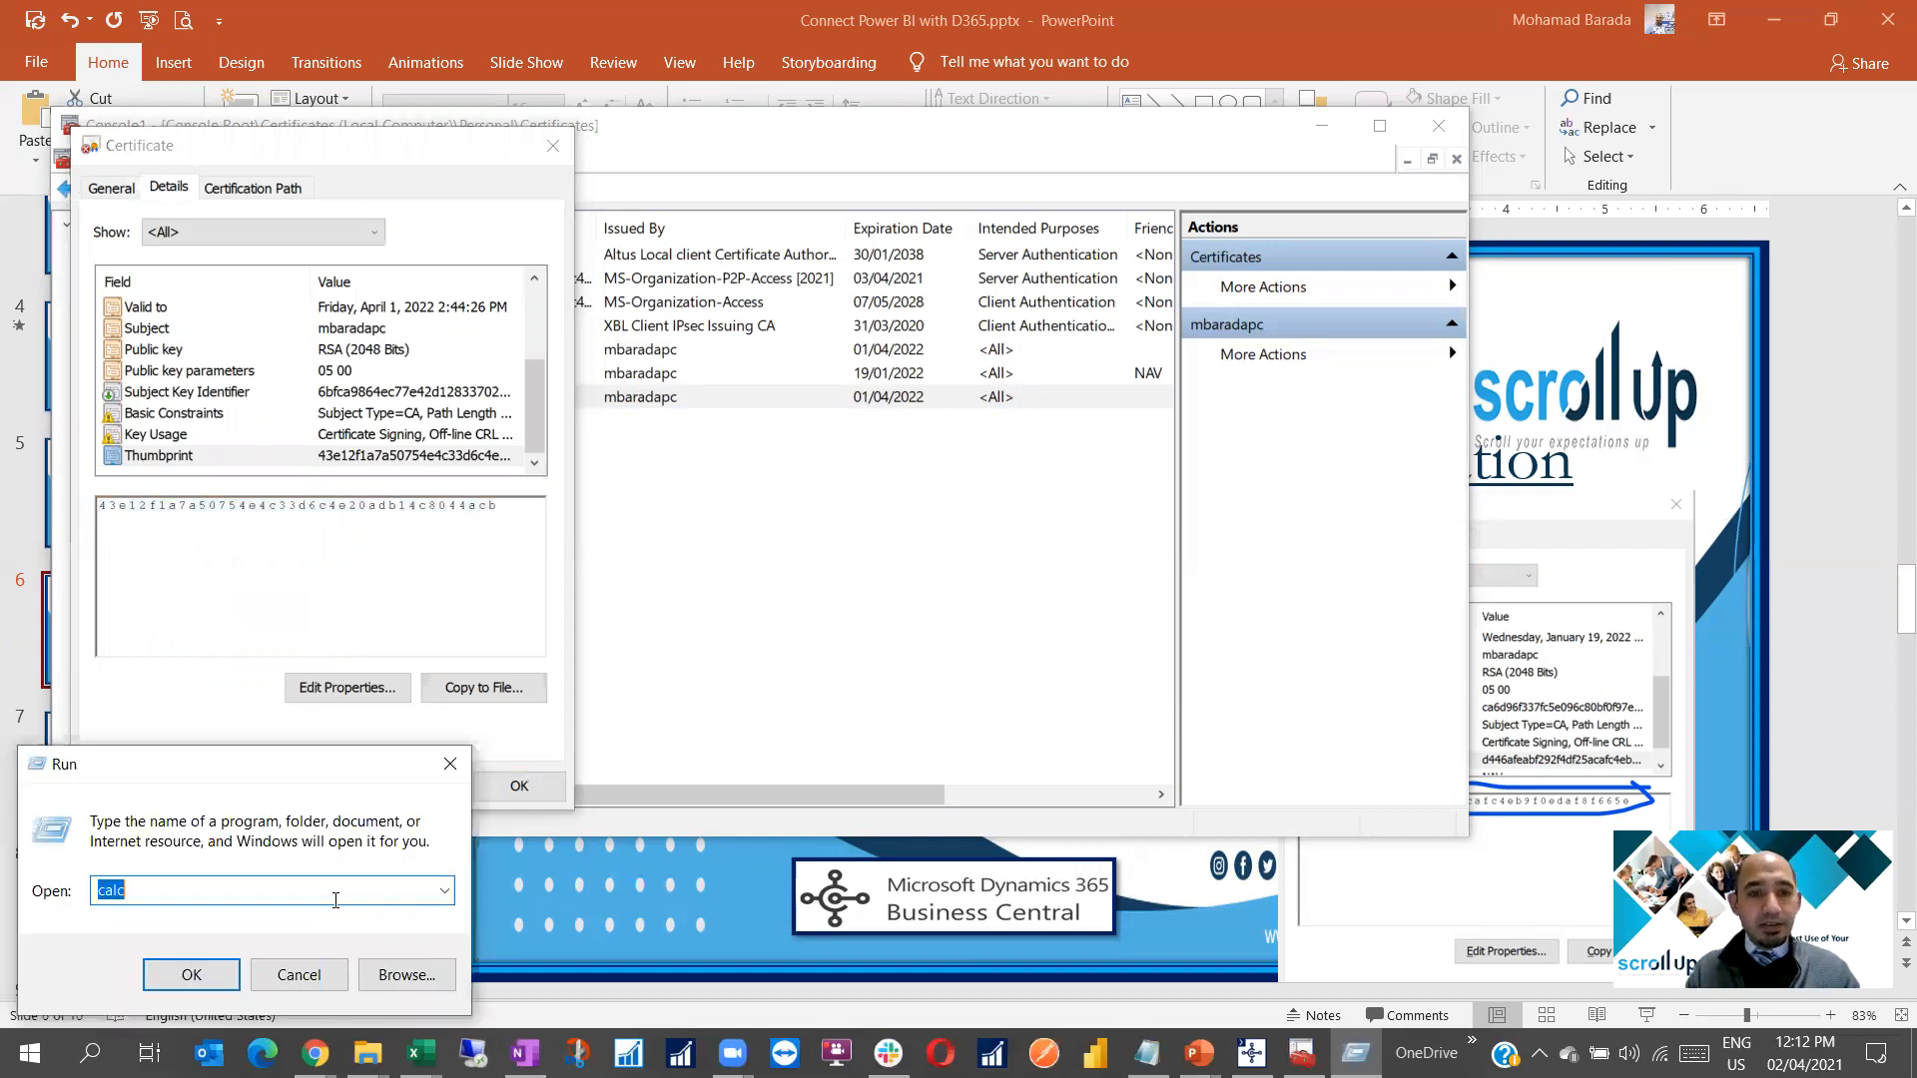
left_click(449, 891)
left_click(169, 521)
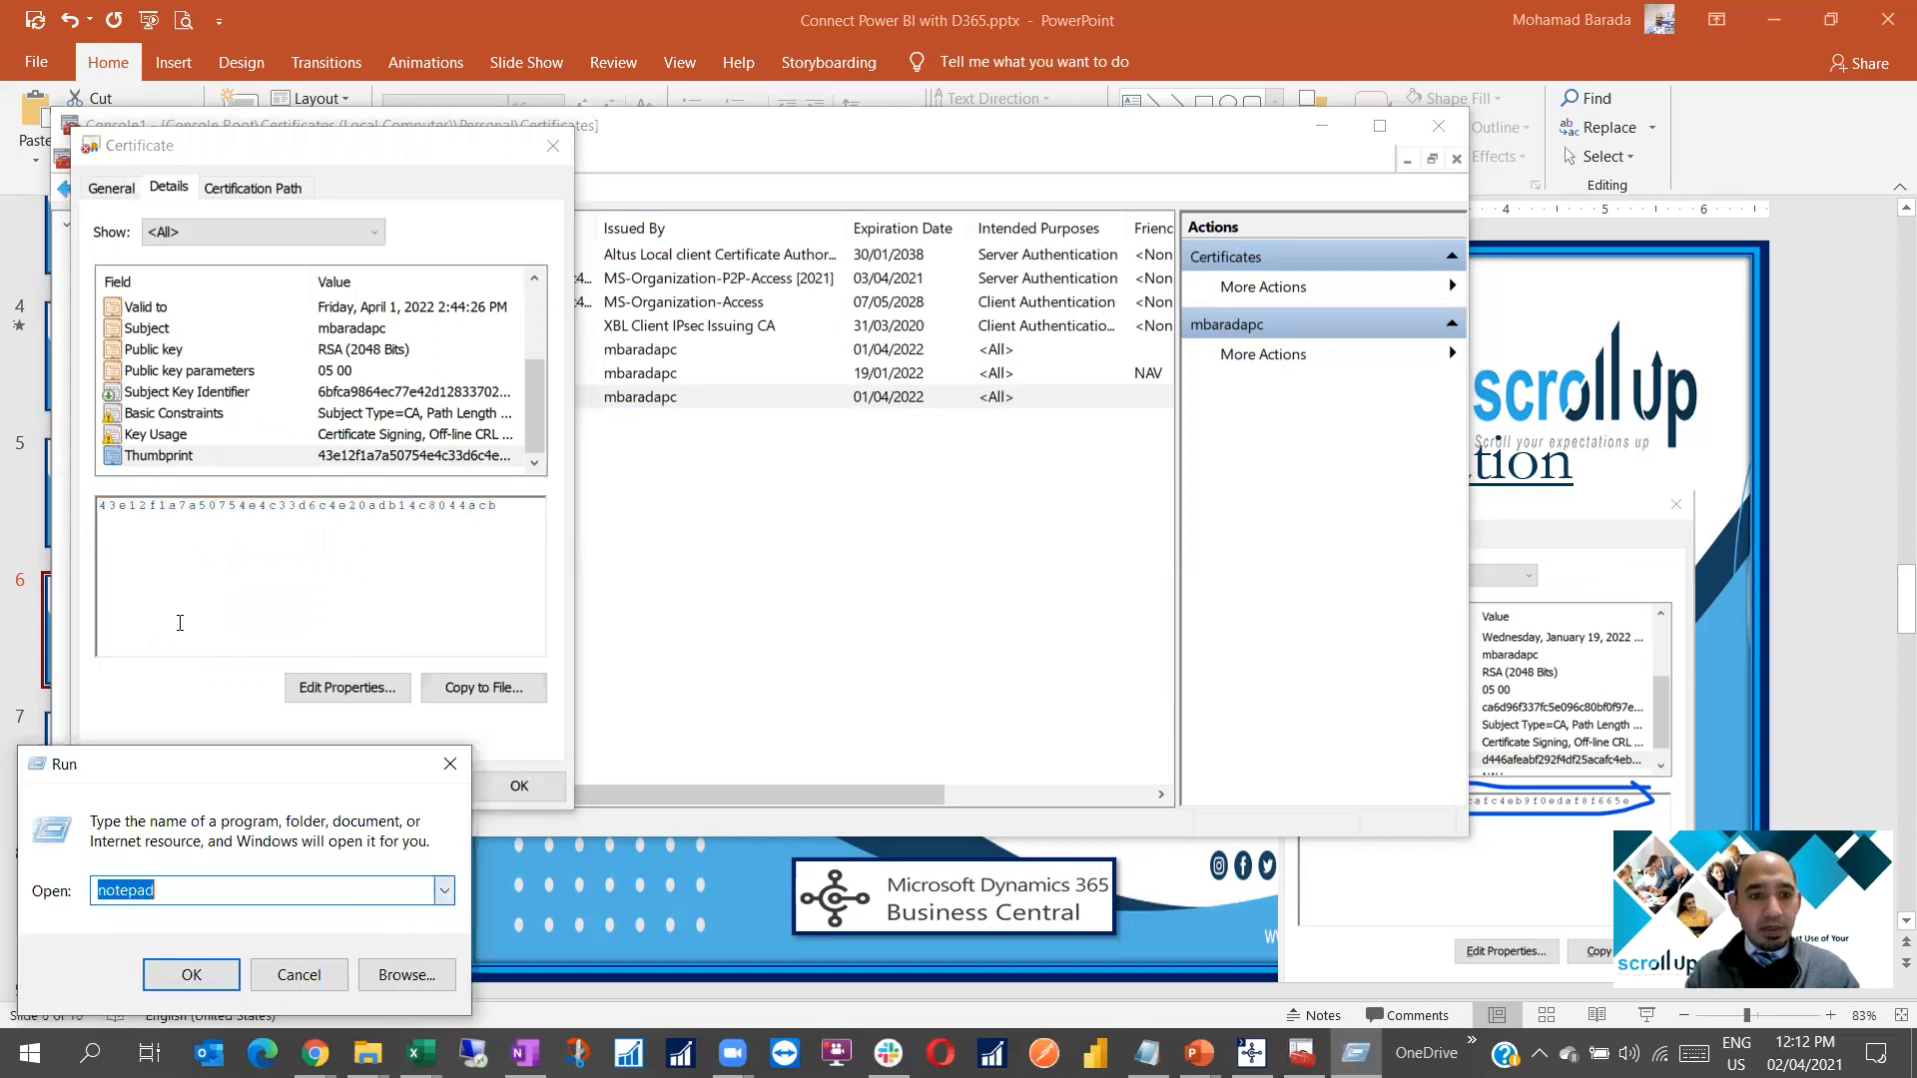
left_click(191, 973)
key("ctrl+v")
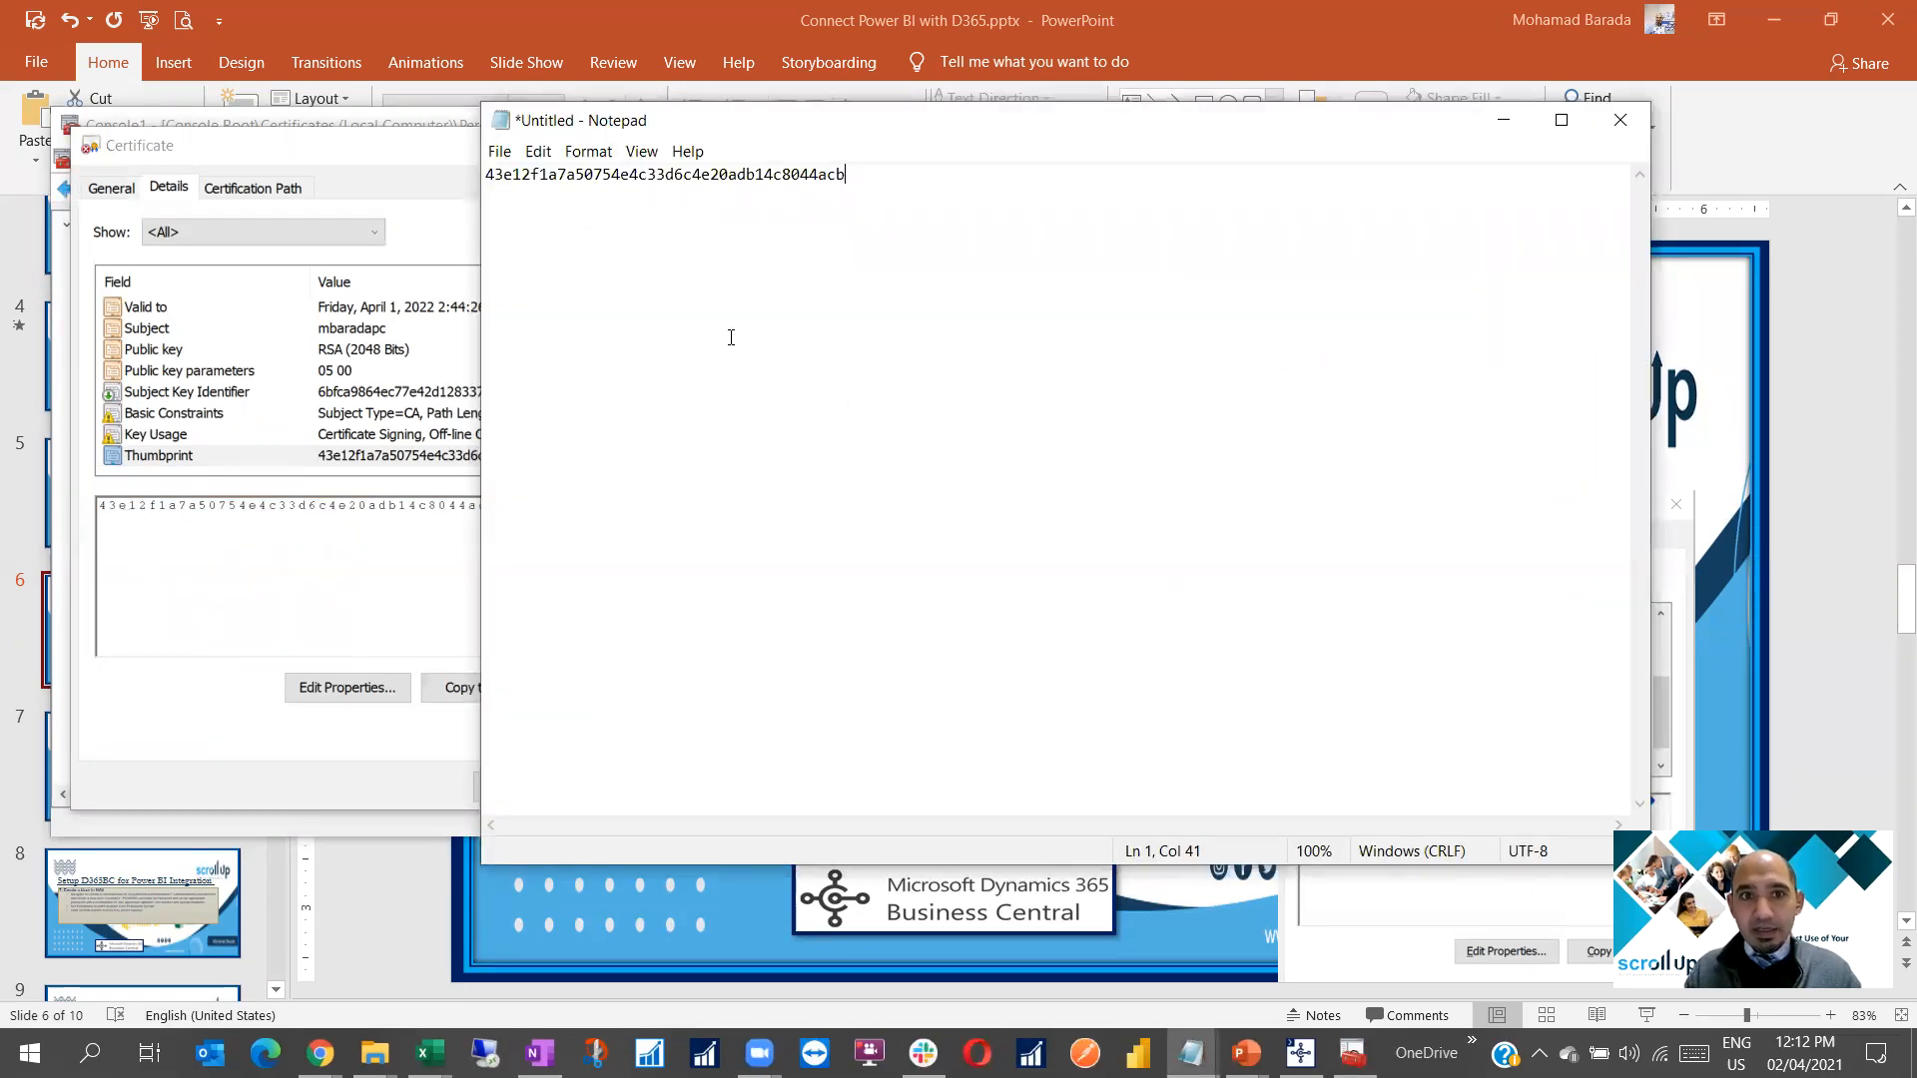
left_click_drag(737, 108, 1507, 459)
left_click(1505, 461)
left_click(528, 798)
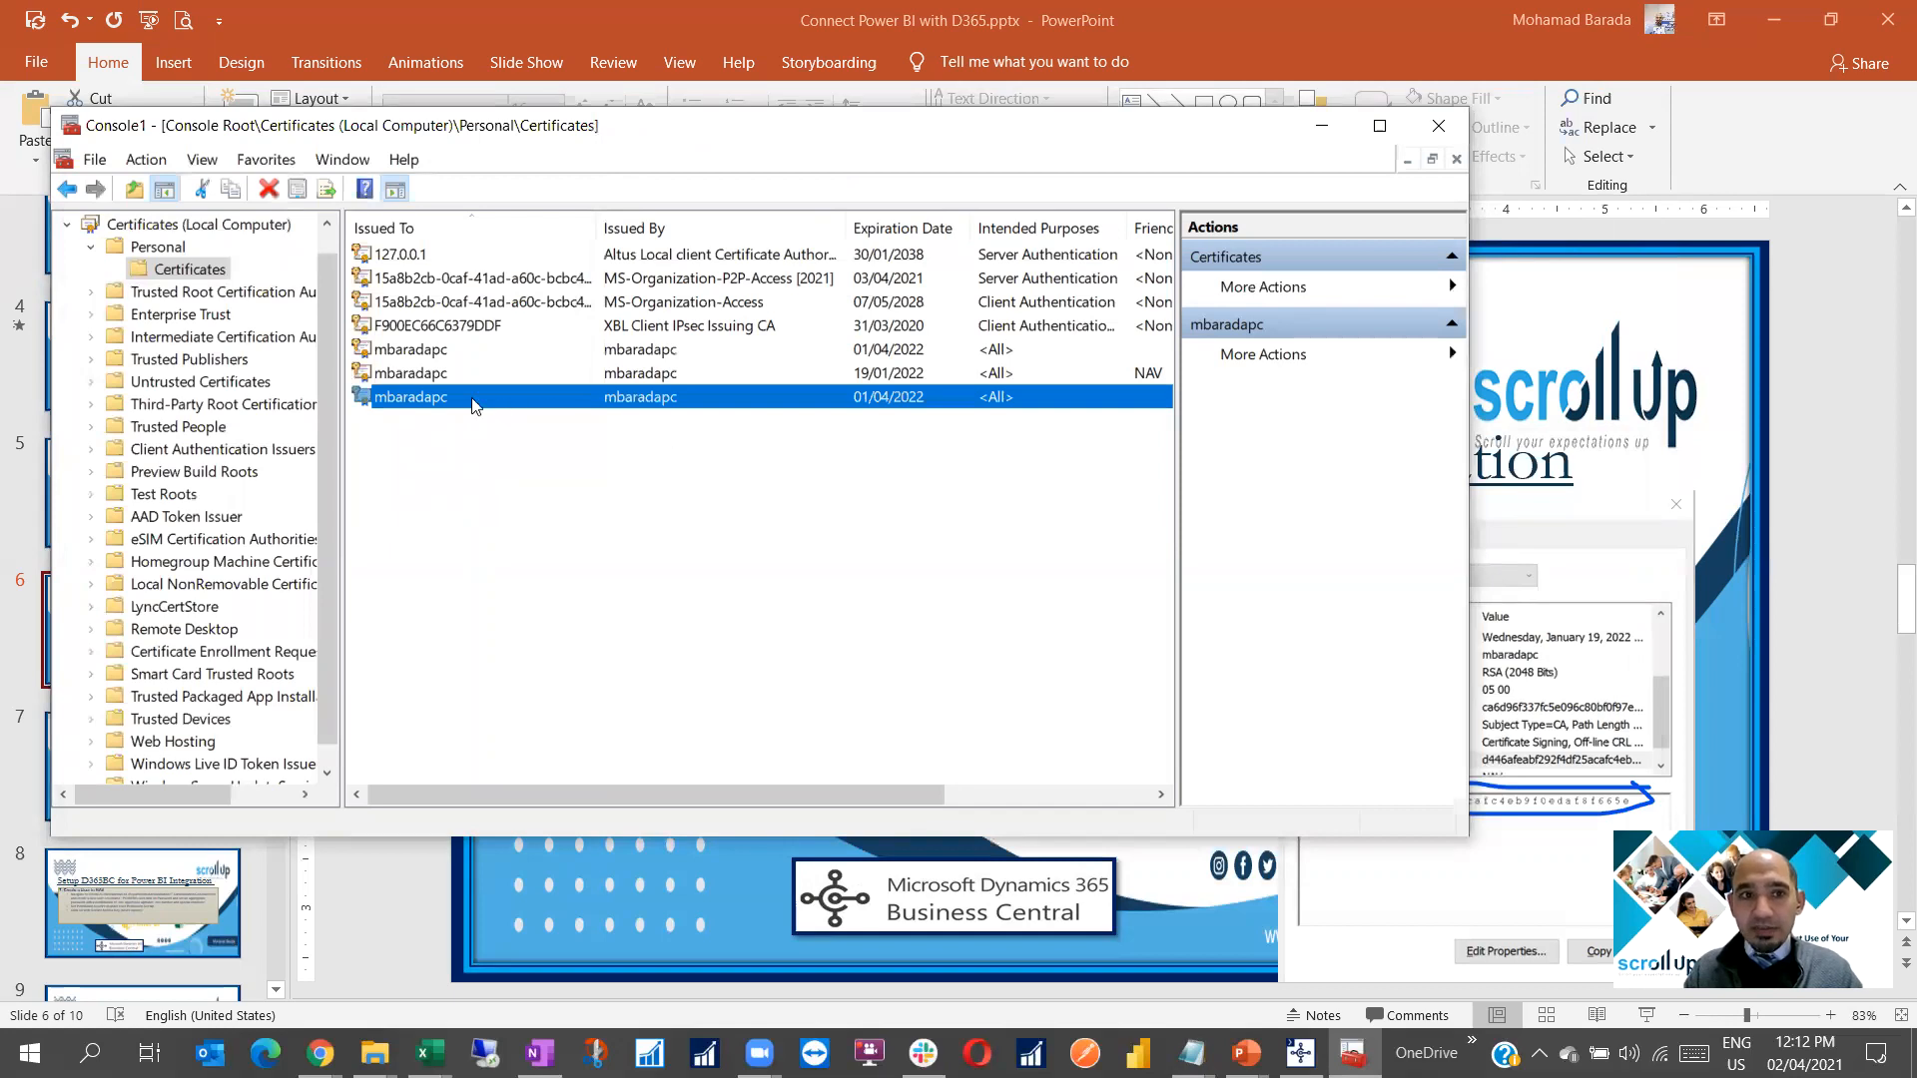
Copy the new certificate from the Personal certificates list
left_click(1596, 339)
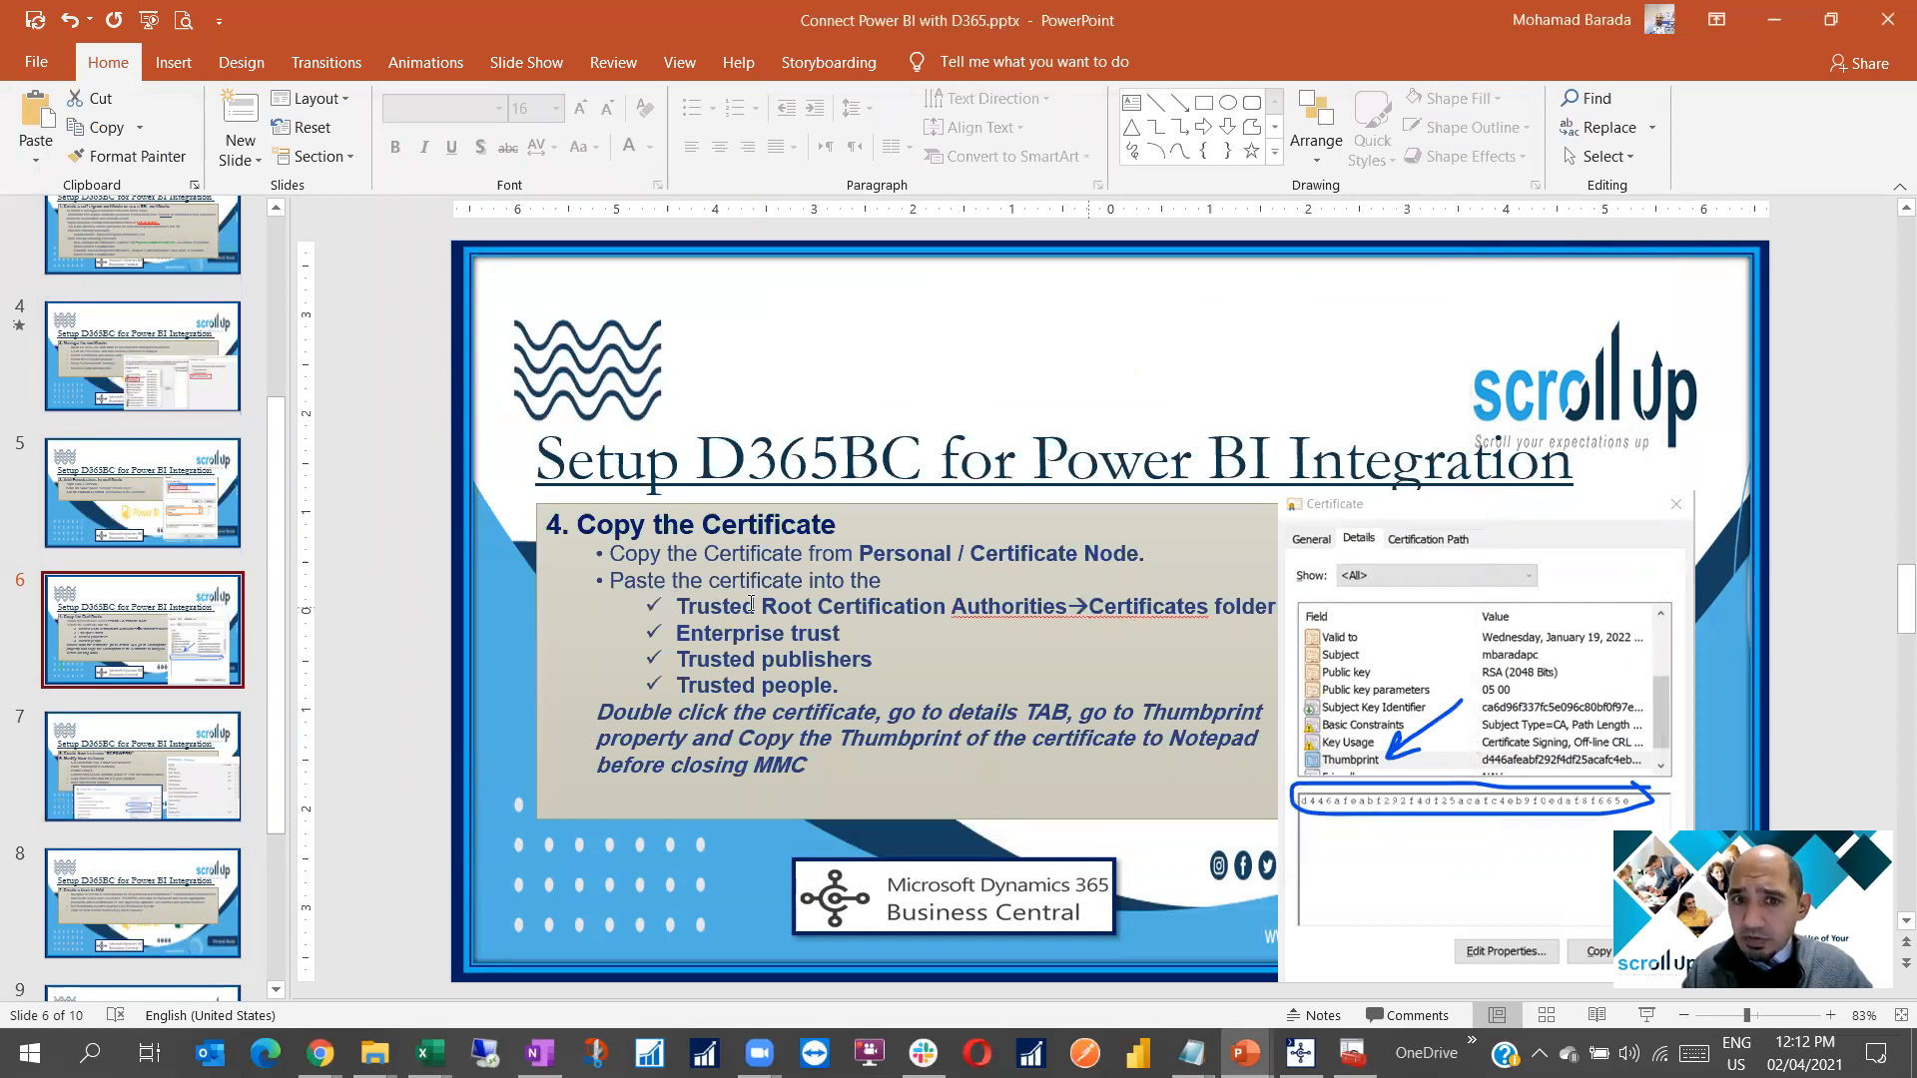
left_click(925, 609)
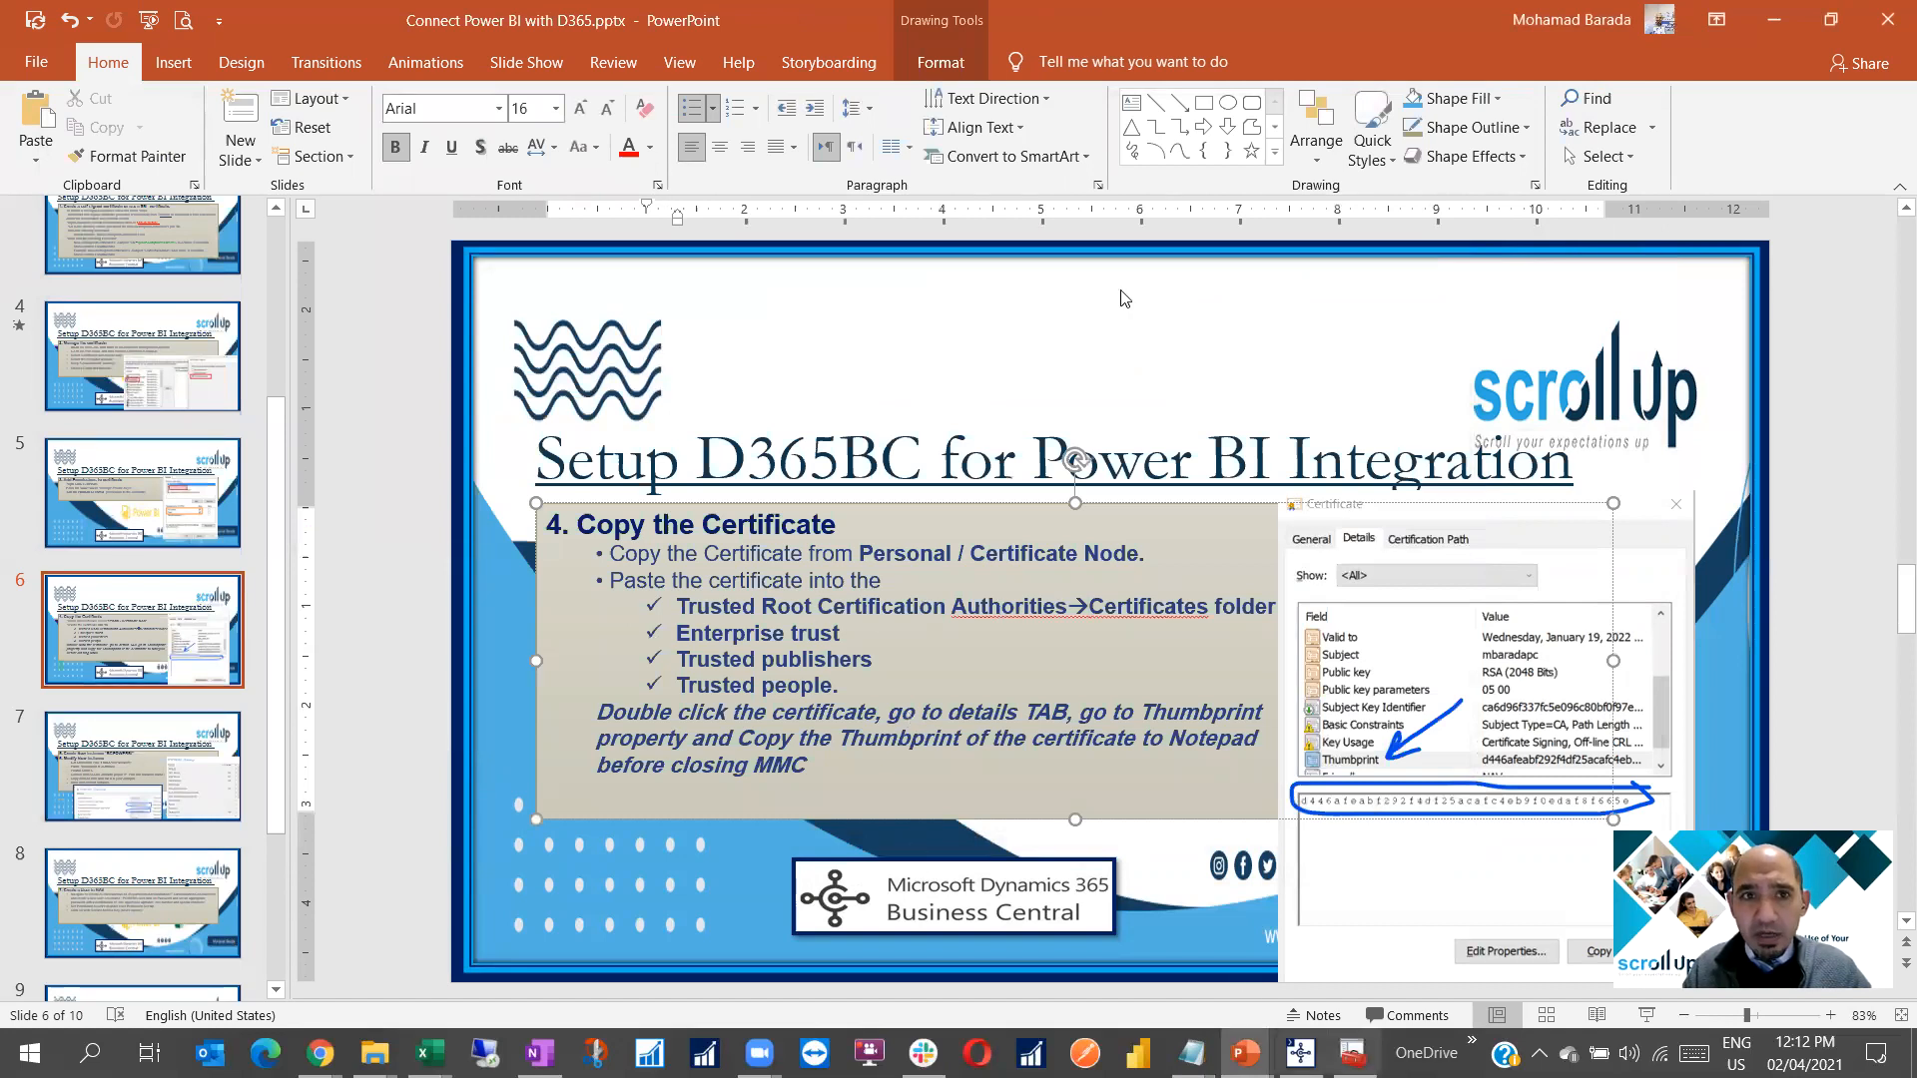
key("alt+Tab")
left_click_drag(616, 140, 1420, 140)
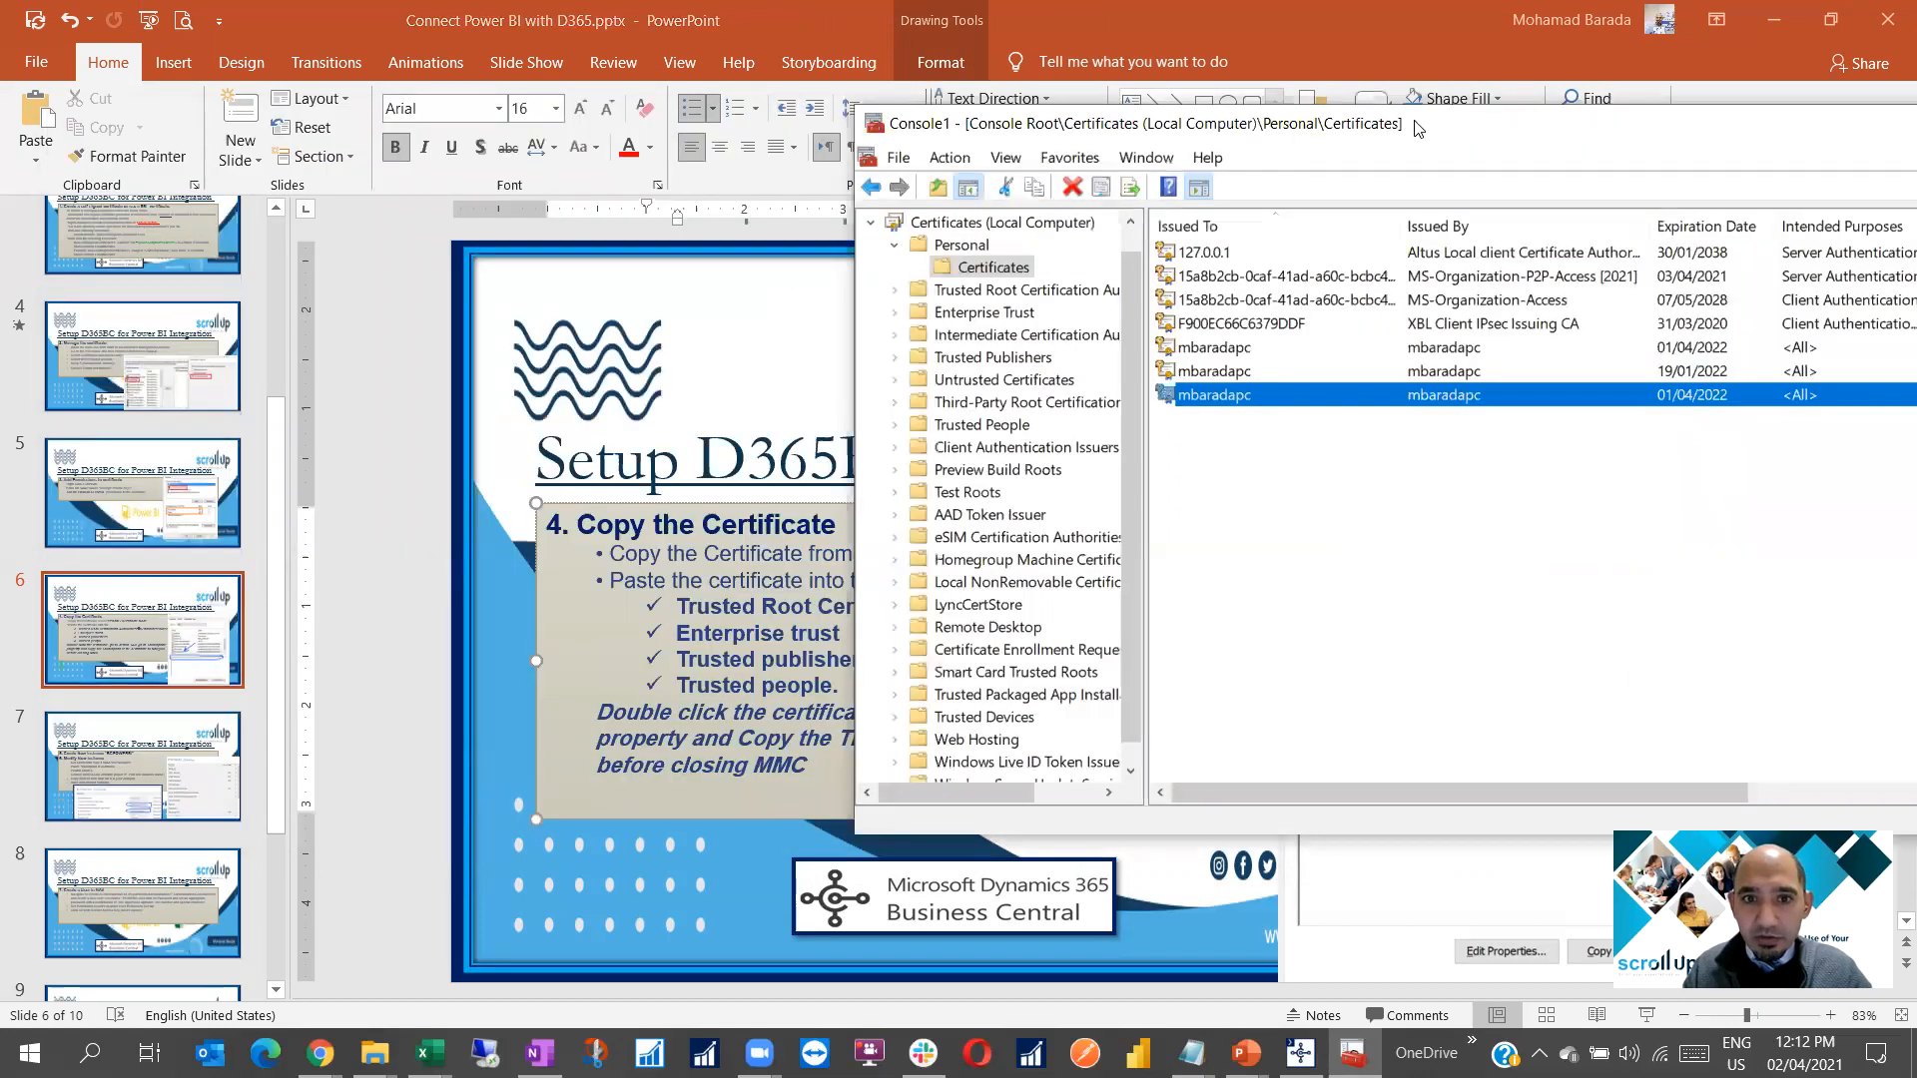
right_click(1405, 379)
left_click(1422, 490)
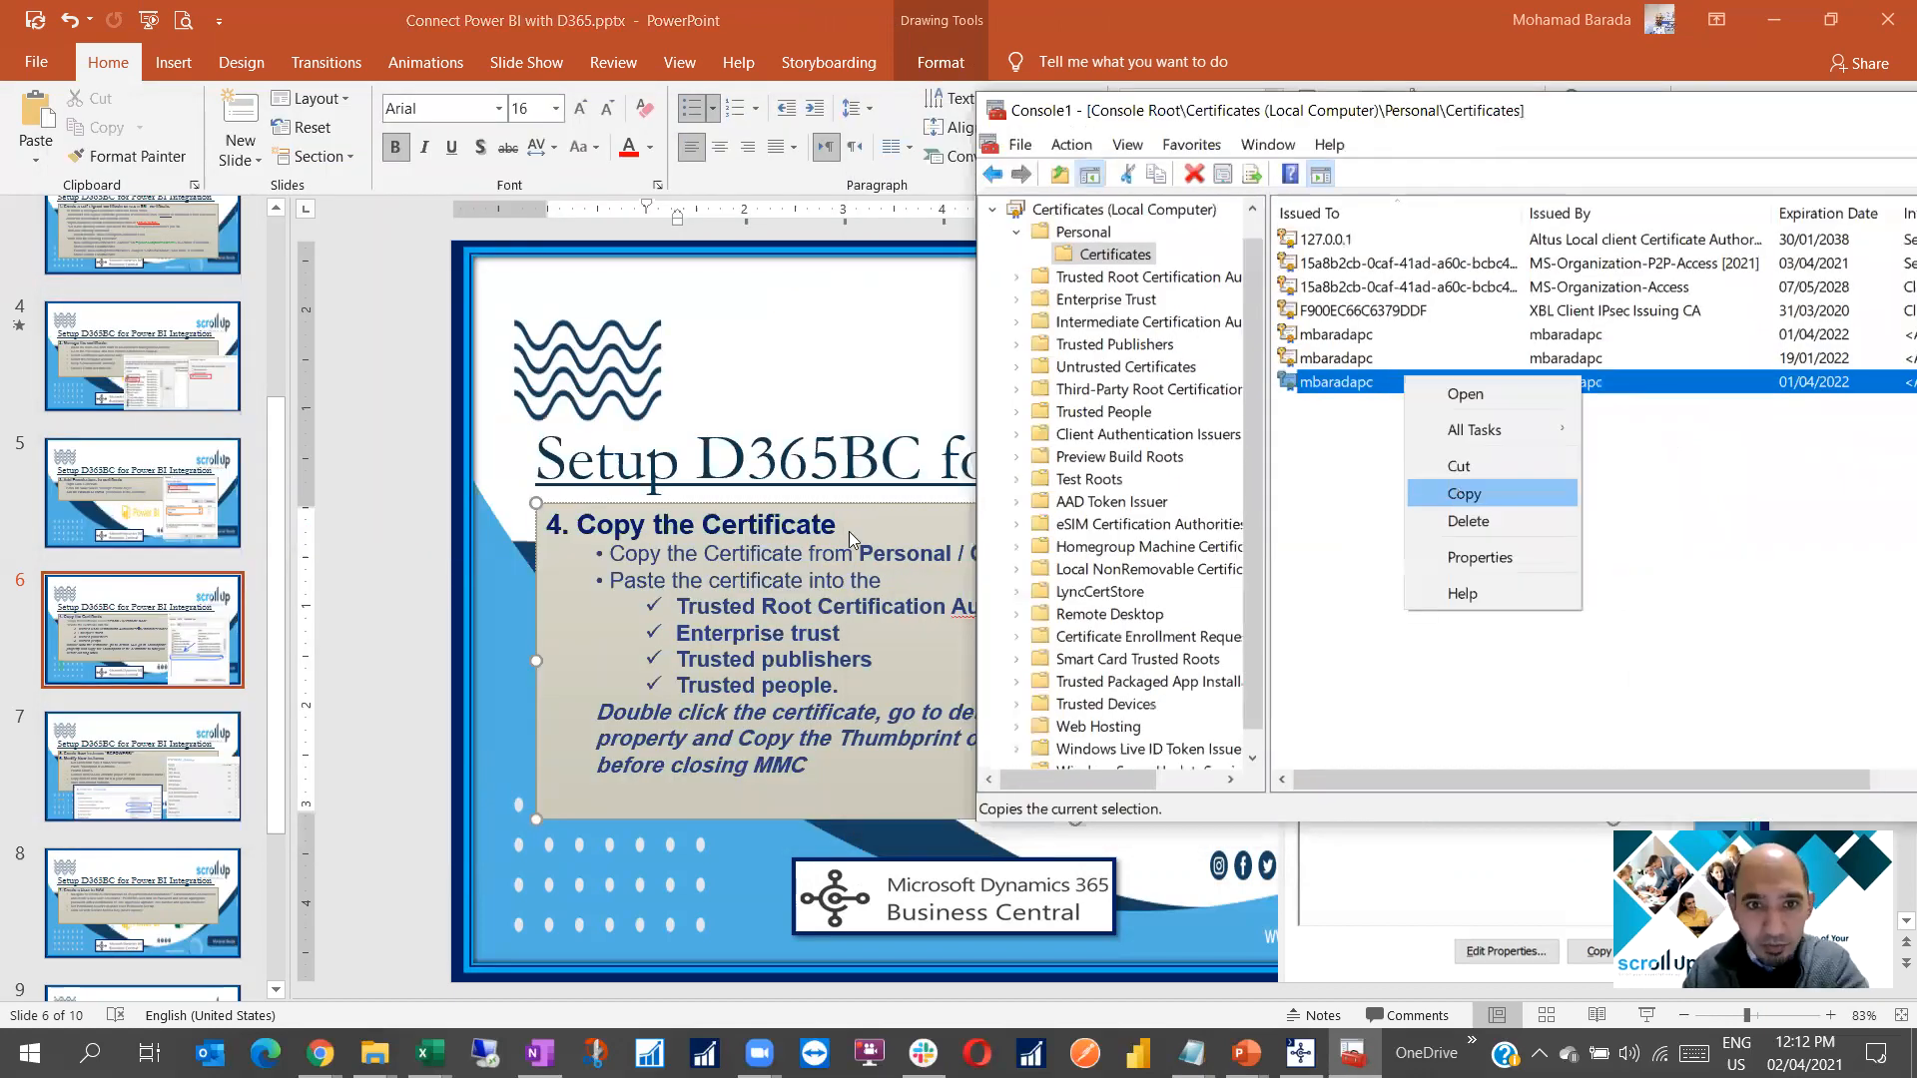
Browse the Trusted Root Certification Authorities store, then return to the Personal certificates
double_click(1038, 280)
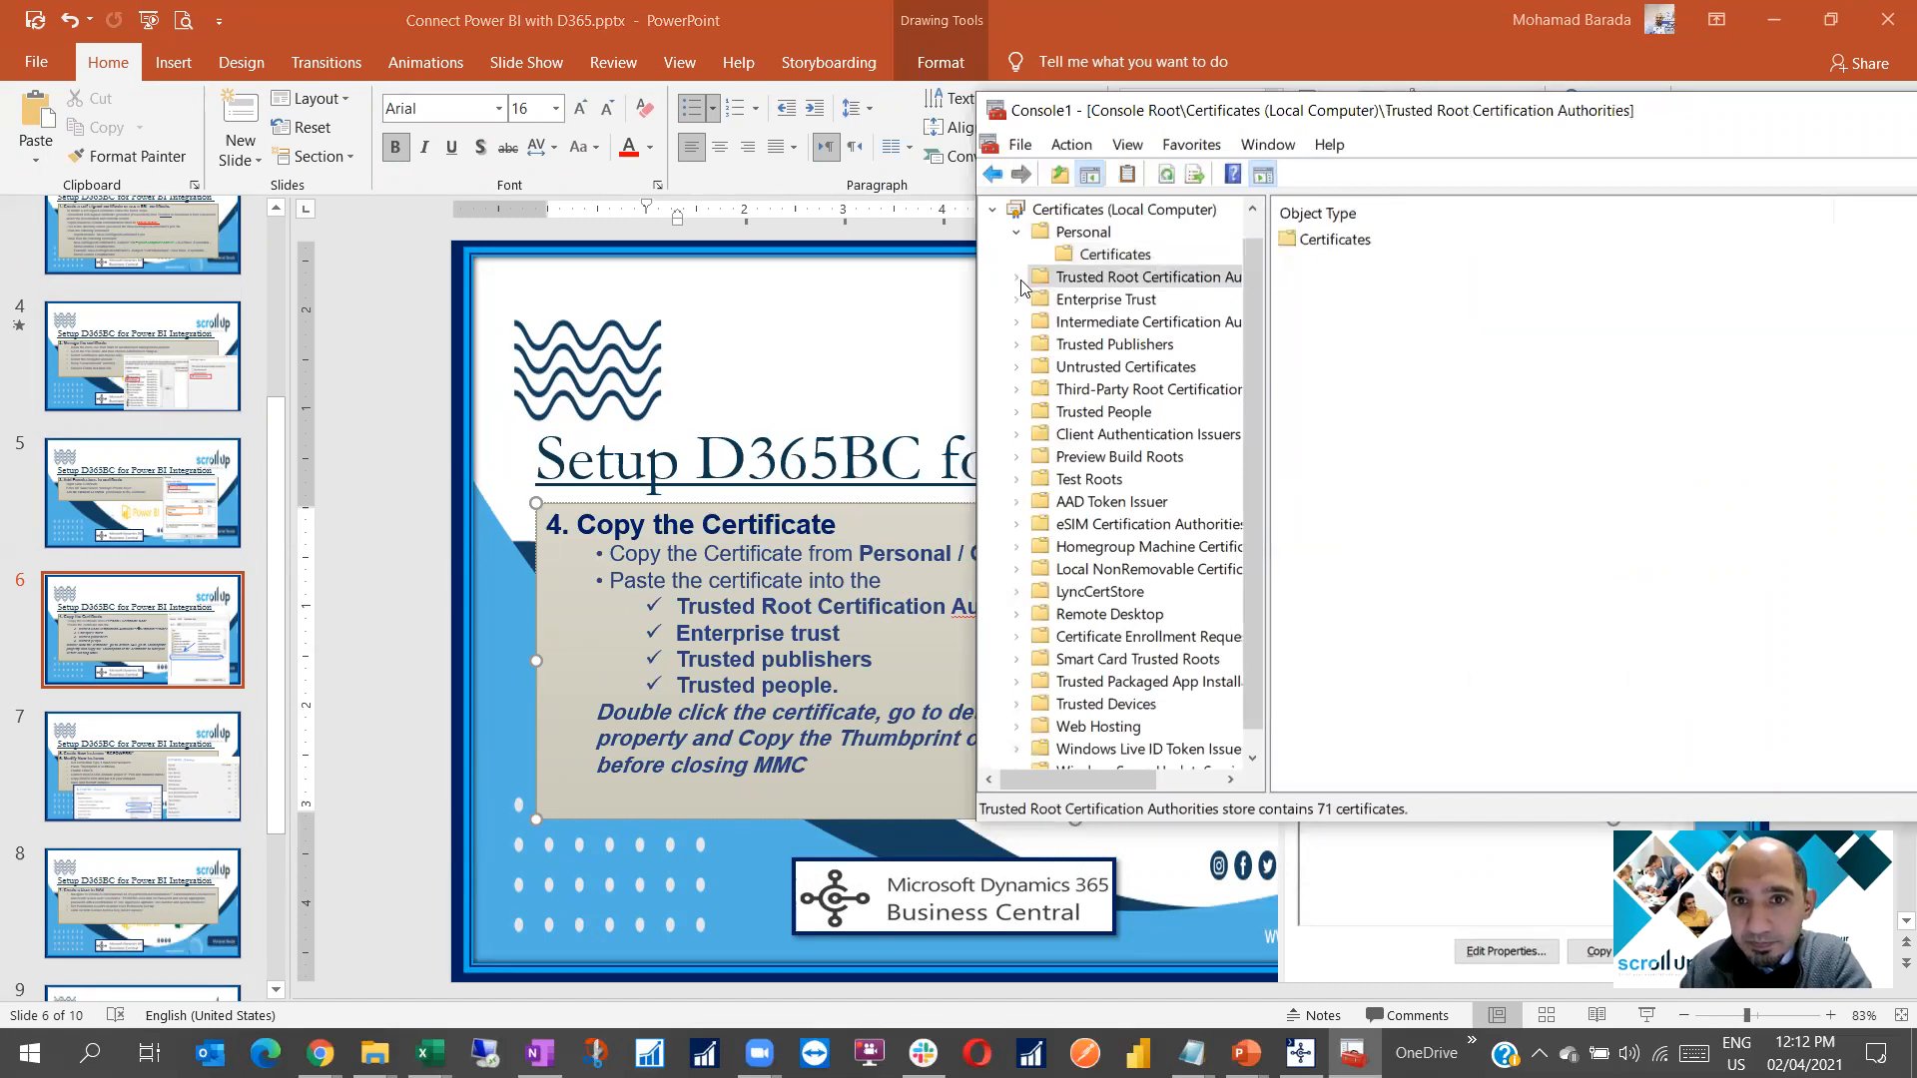
right_click(1383, 595)
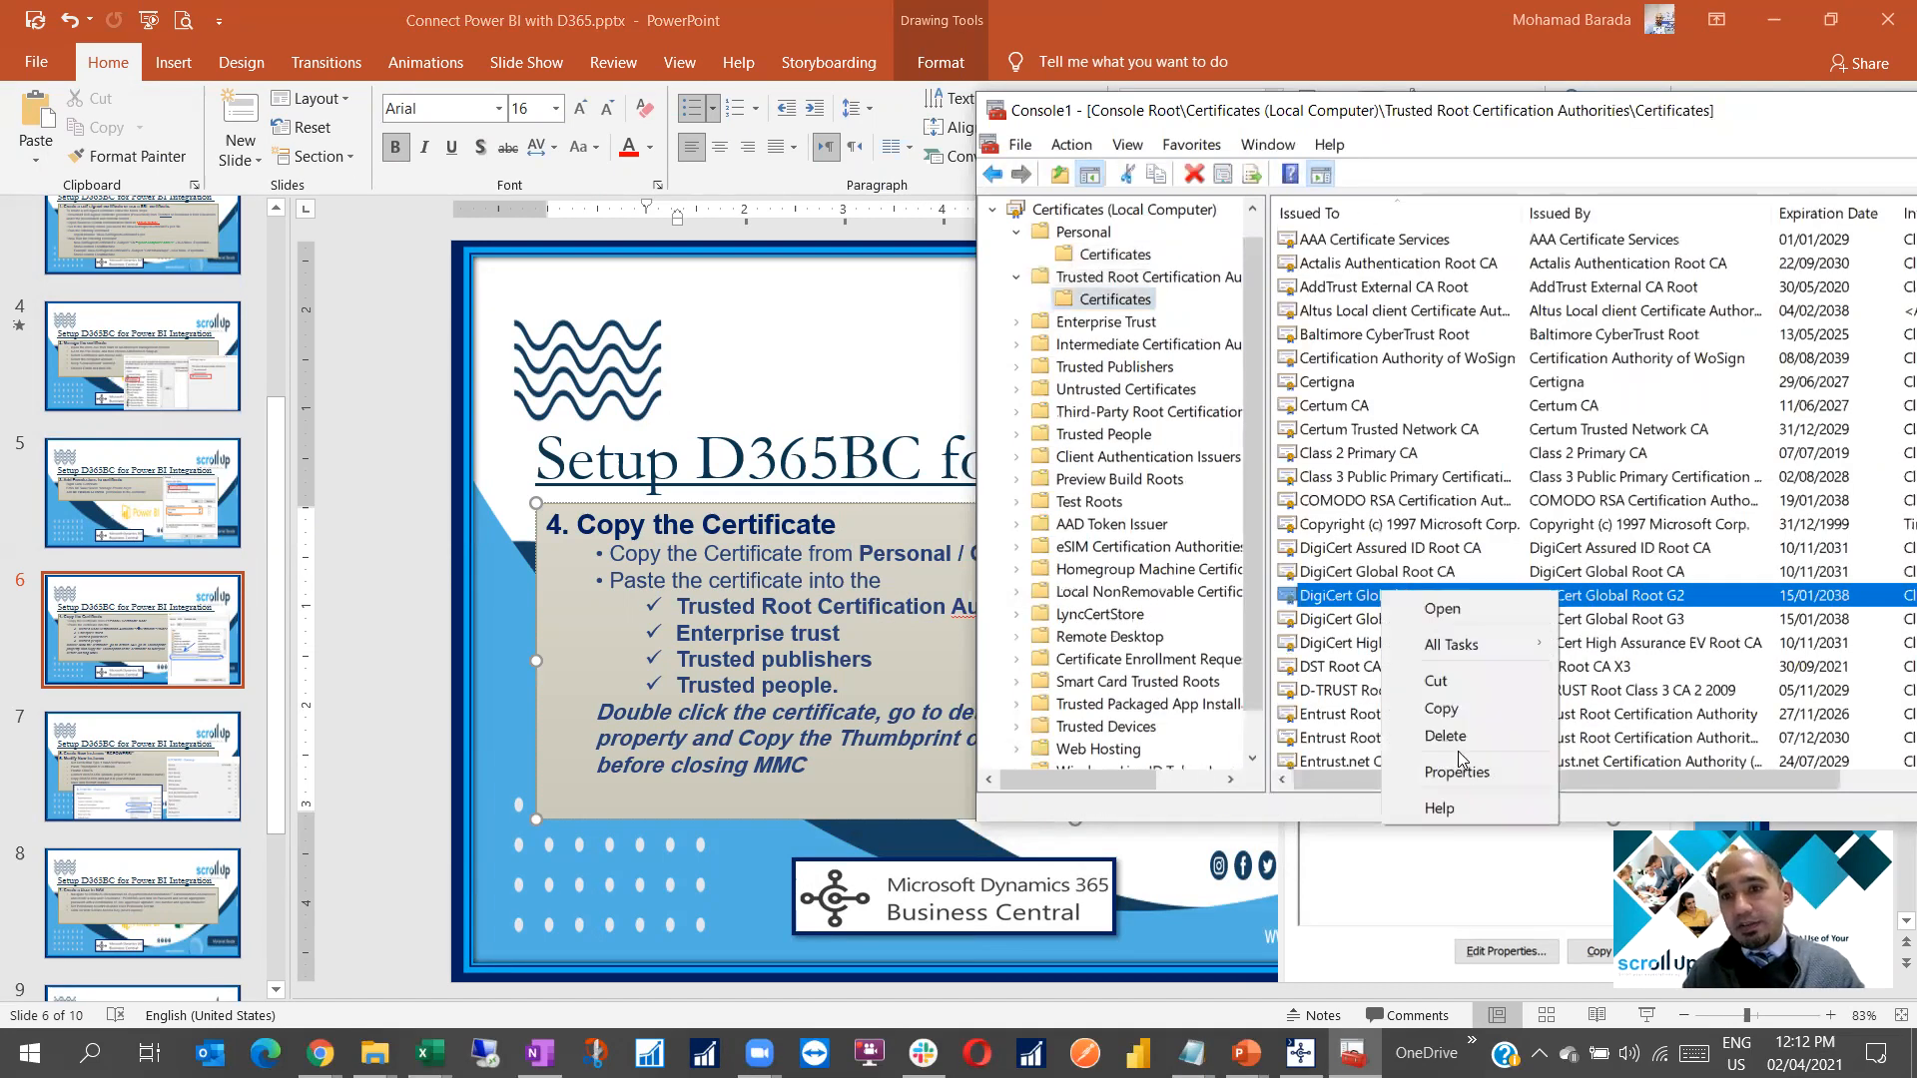
left_click(1374, 551)
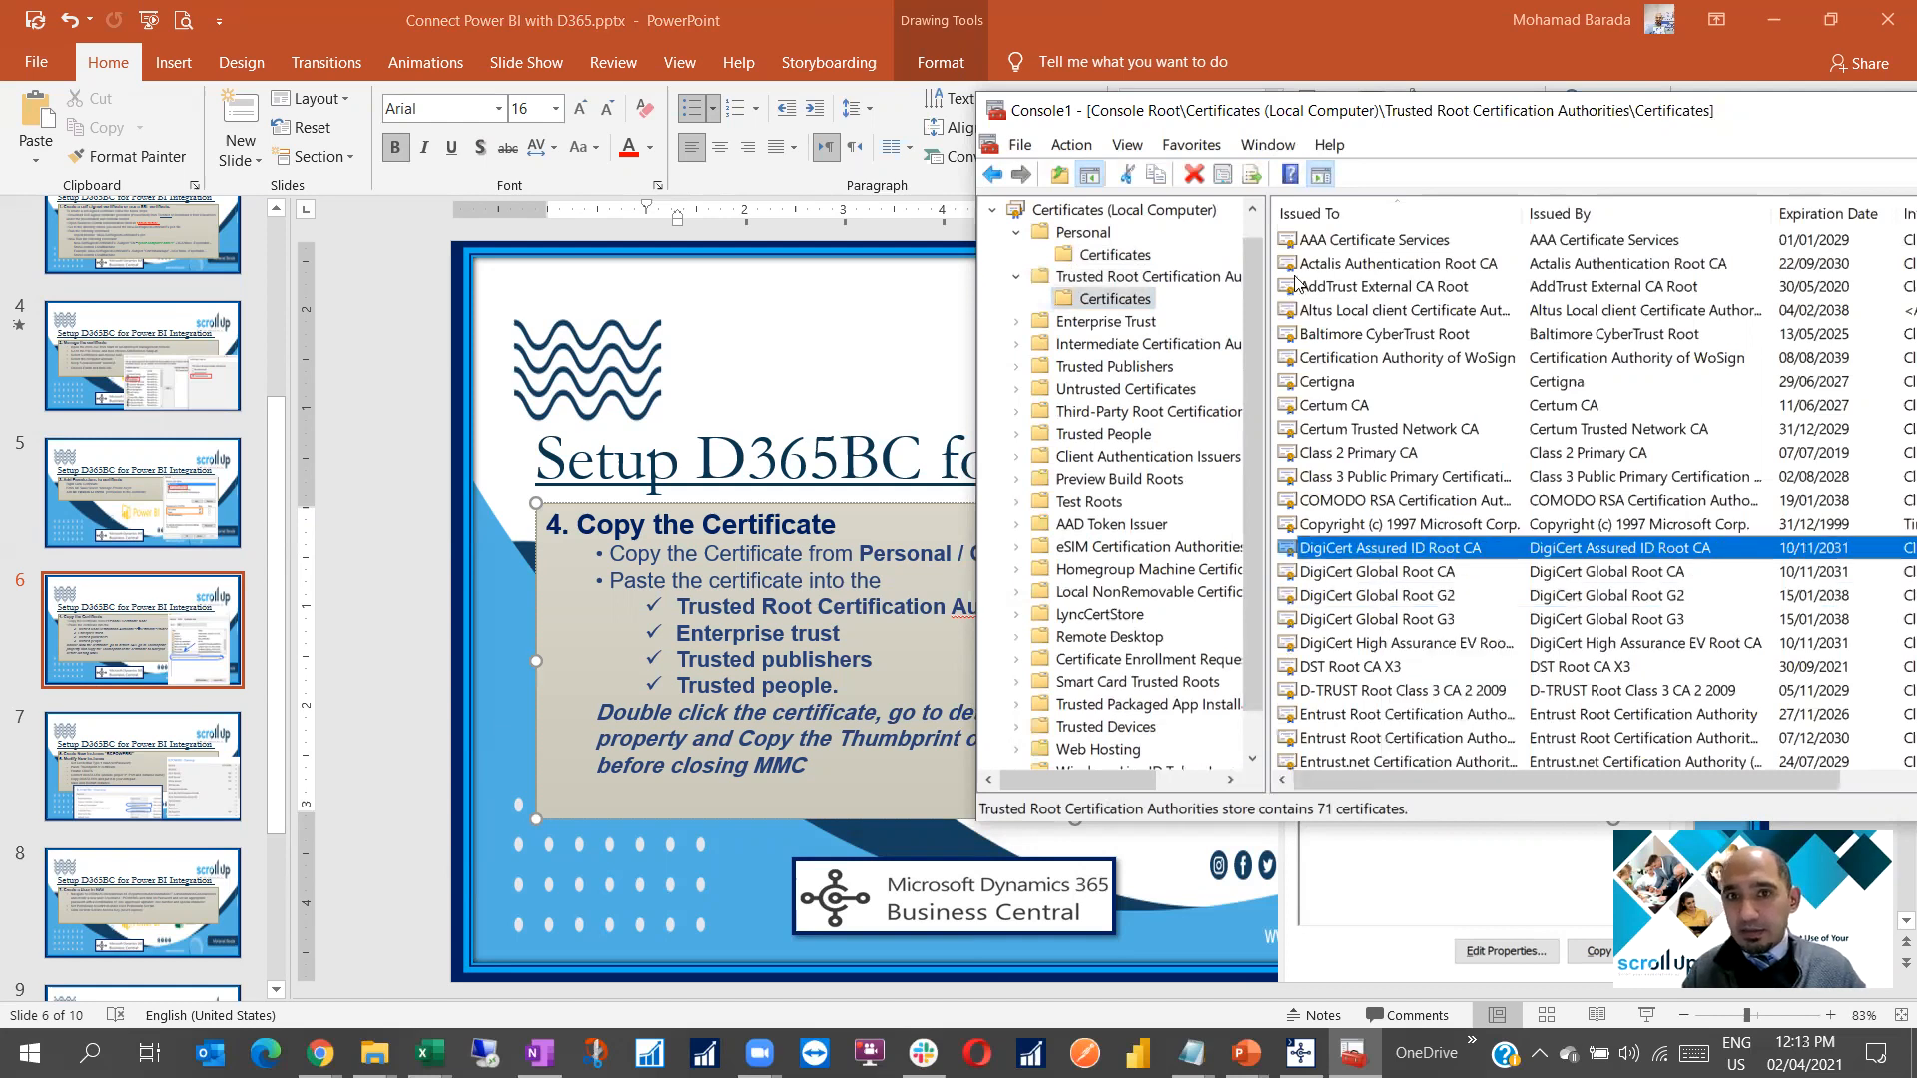
left_click(1067, 146)
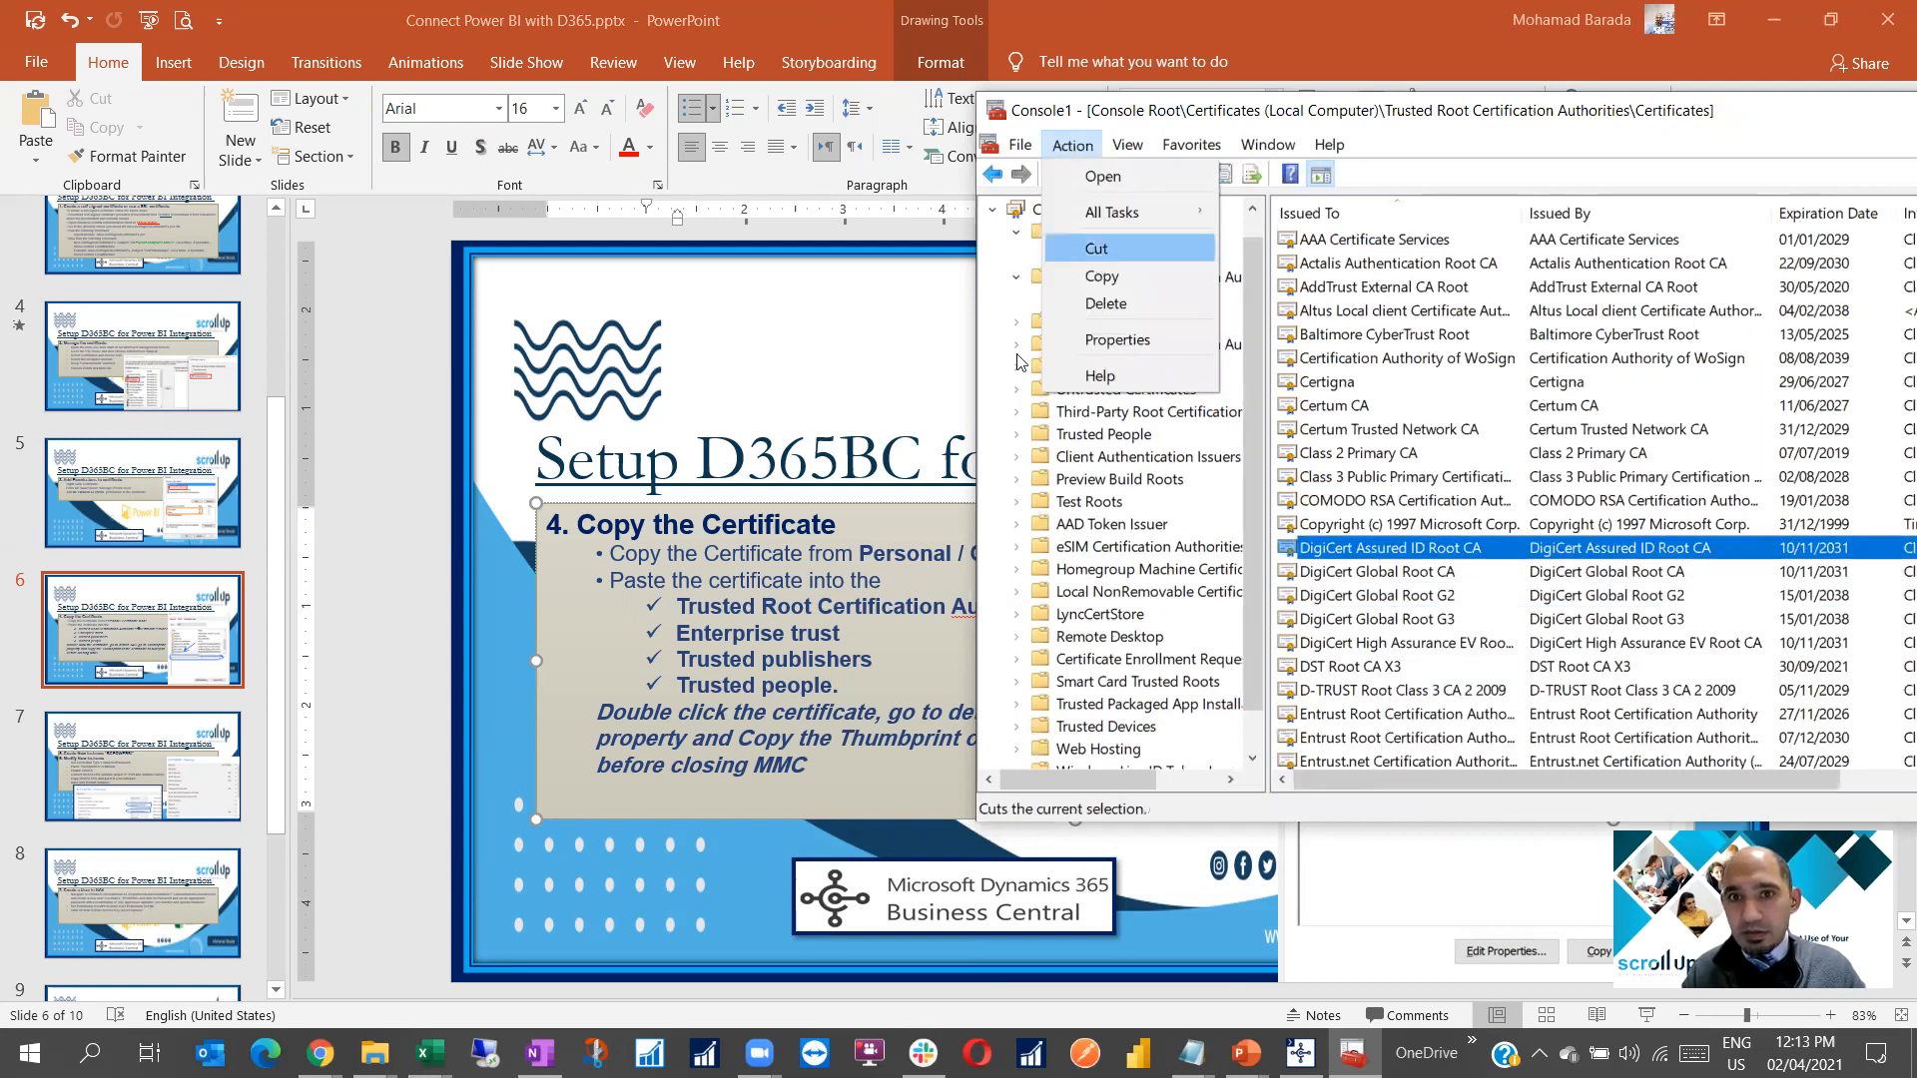
left_click(1082, 253)
left_click(1329, 379)
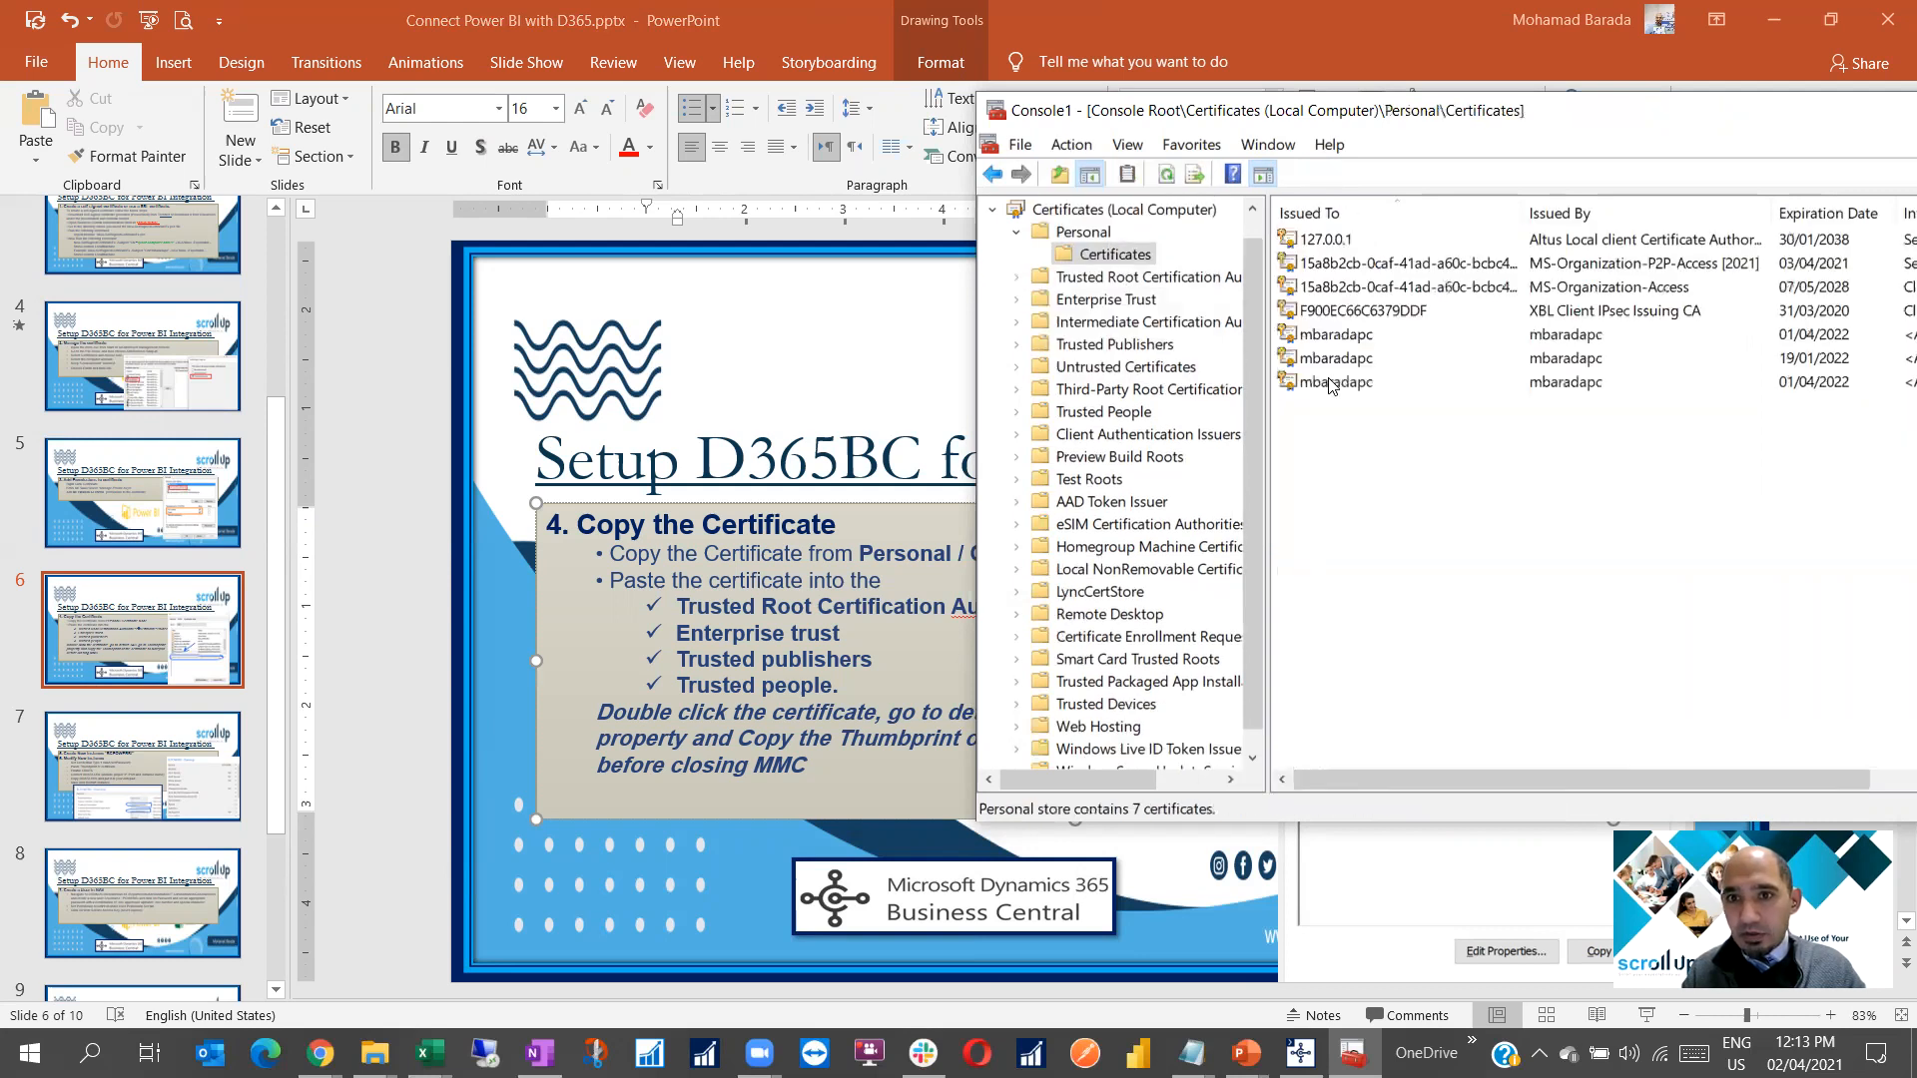
Copy the certificate expiring 01/04/2022 and paste it into Trusted Root Certification Authorities
left_click(1084, 149)
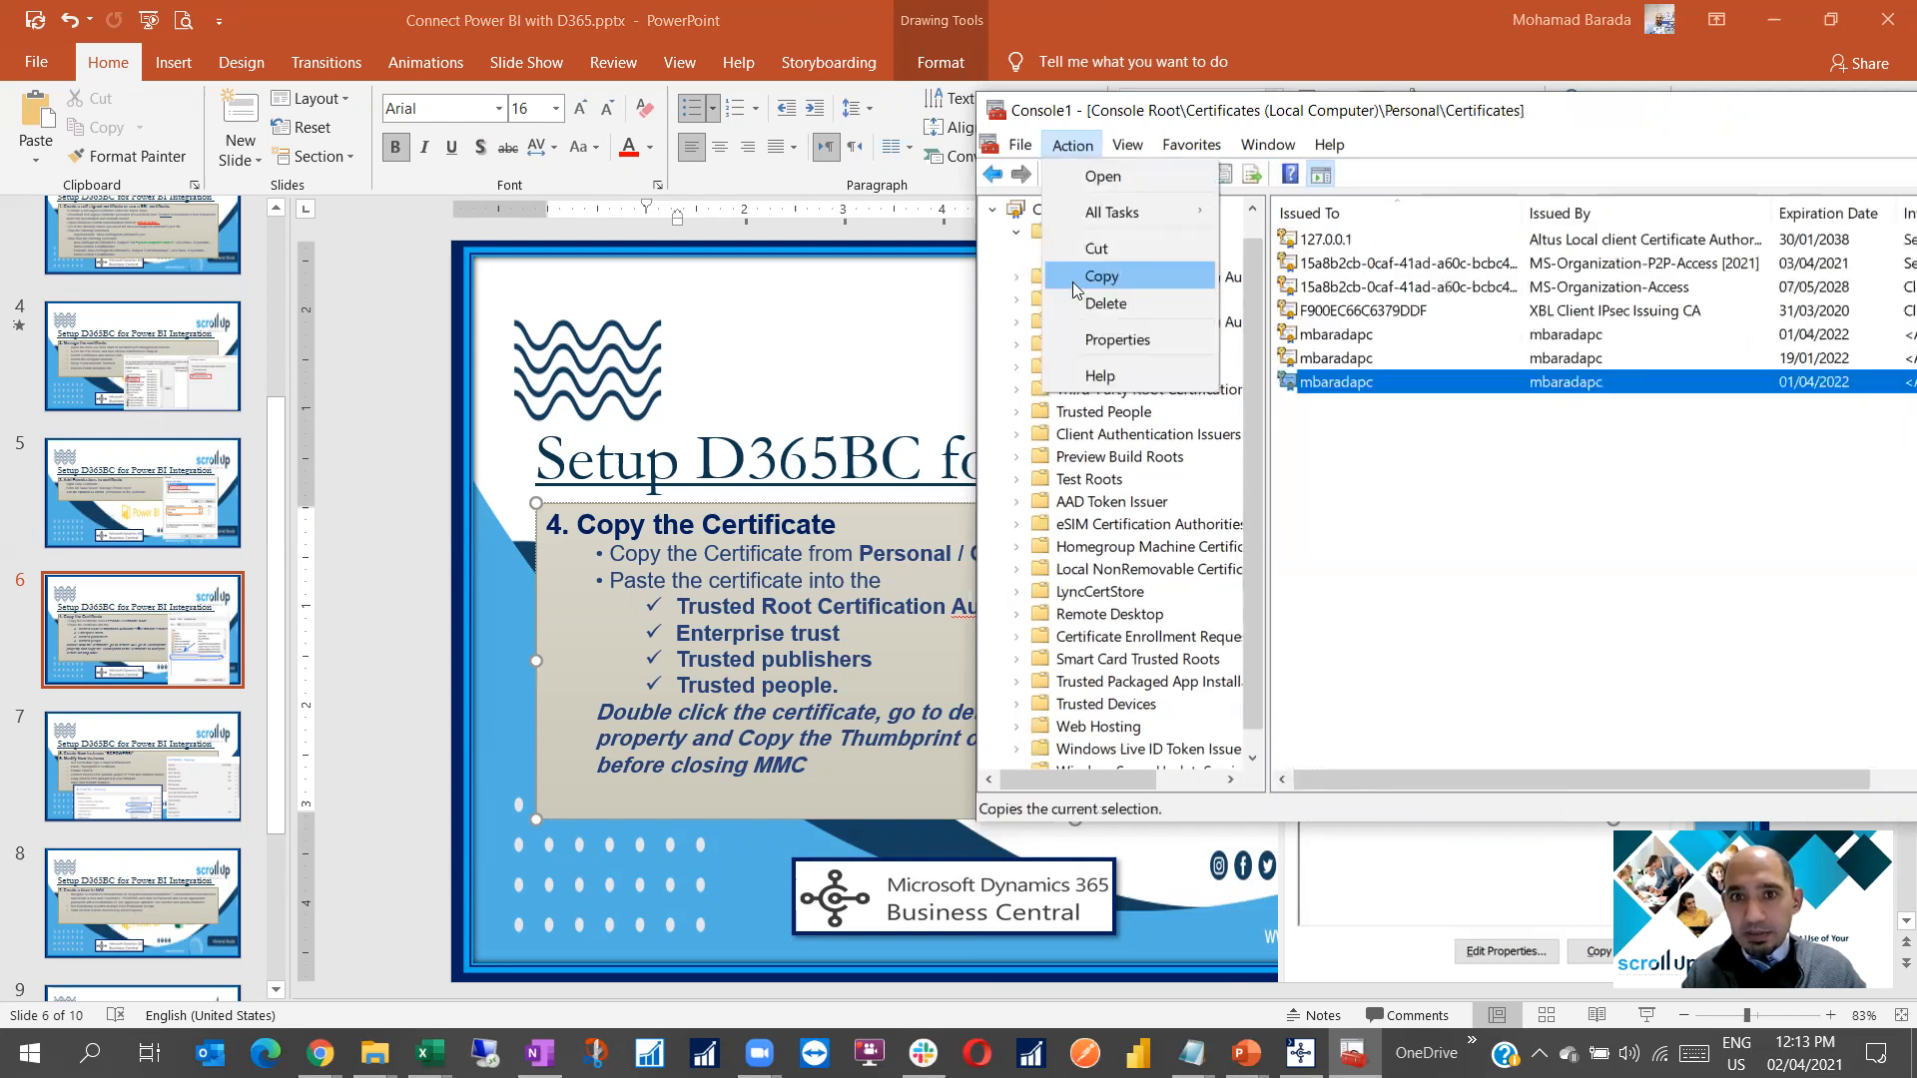
left_click(1076, 271)
left_click(1017, 276)
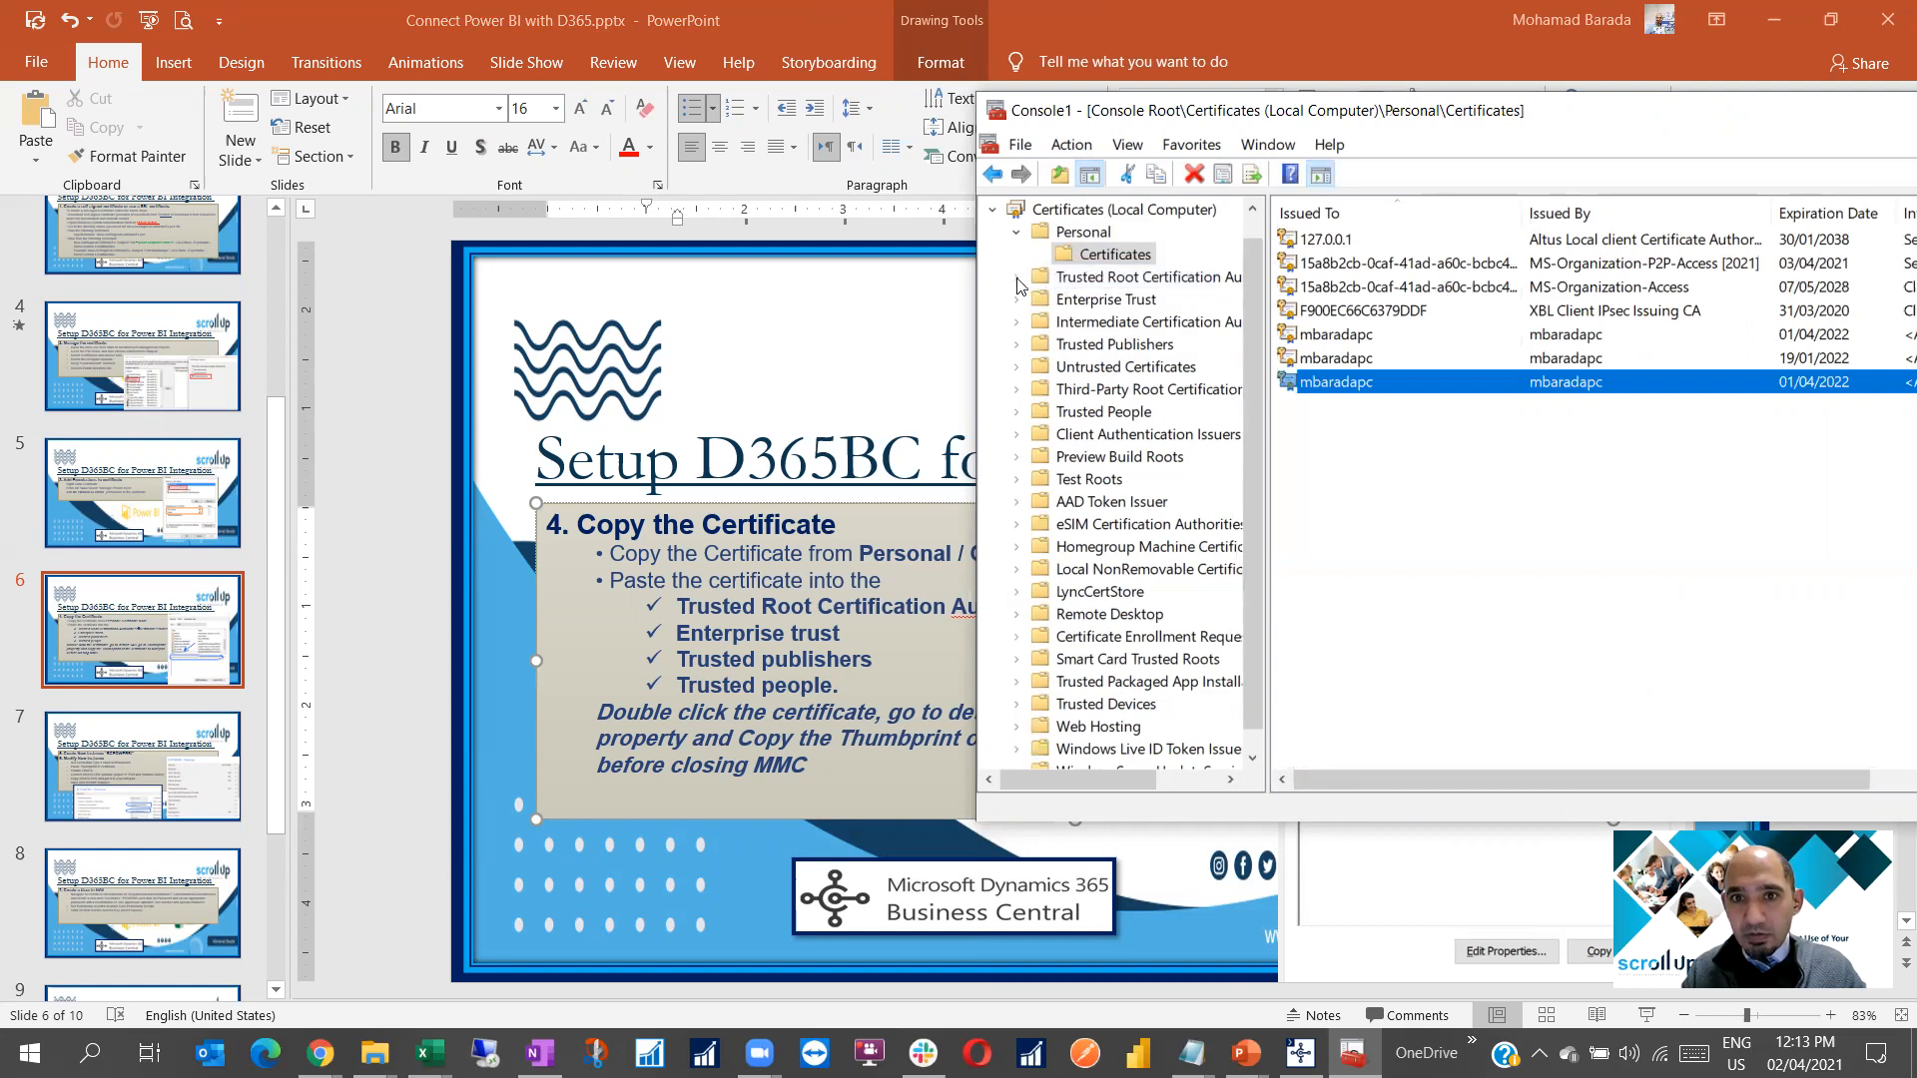
left_click(1089, 303)
right_click(1088, 303)
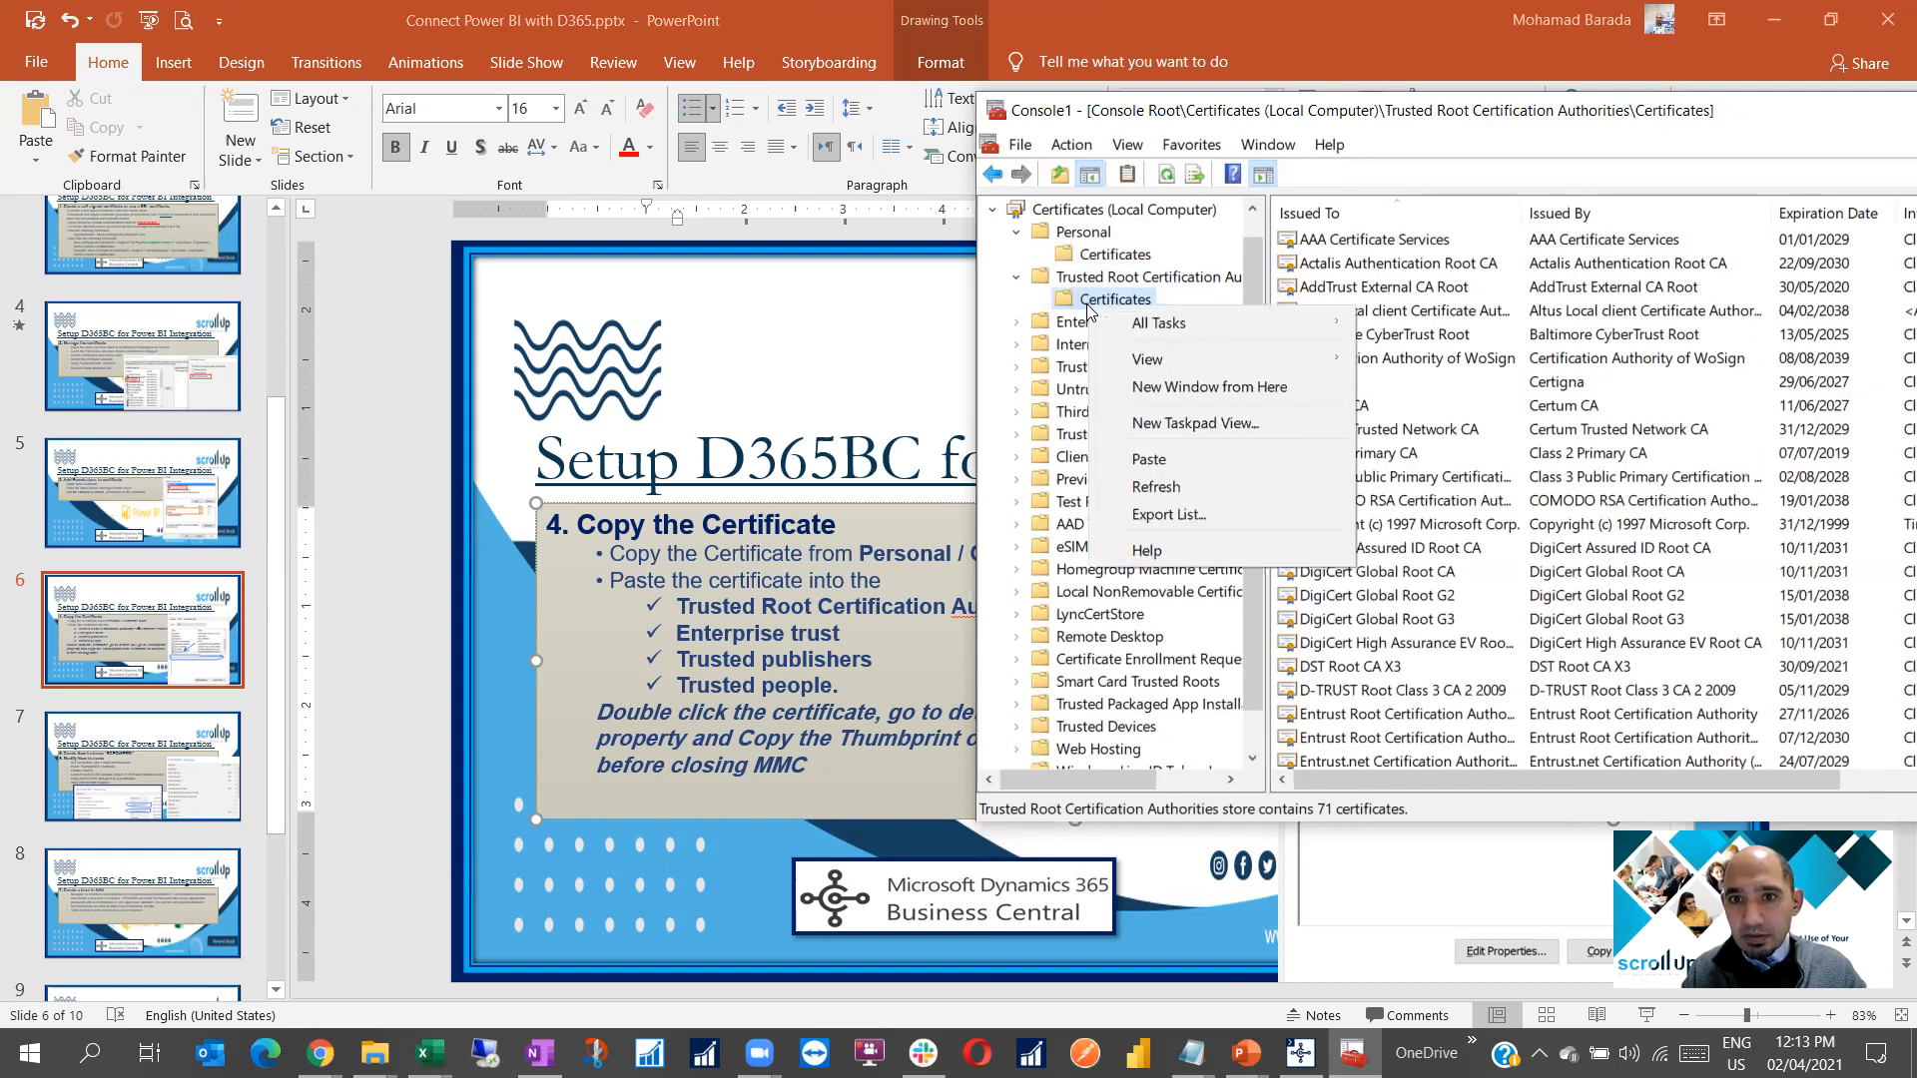
left_click(1150, 458)
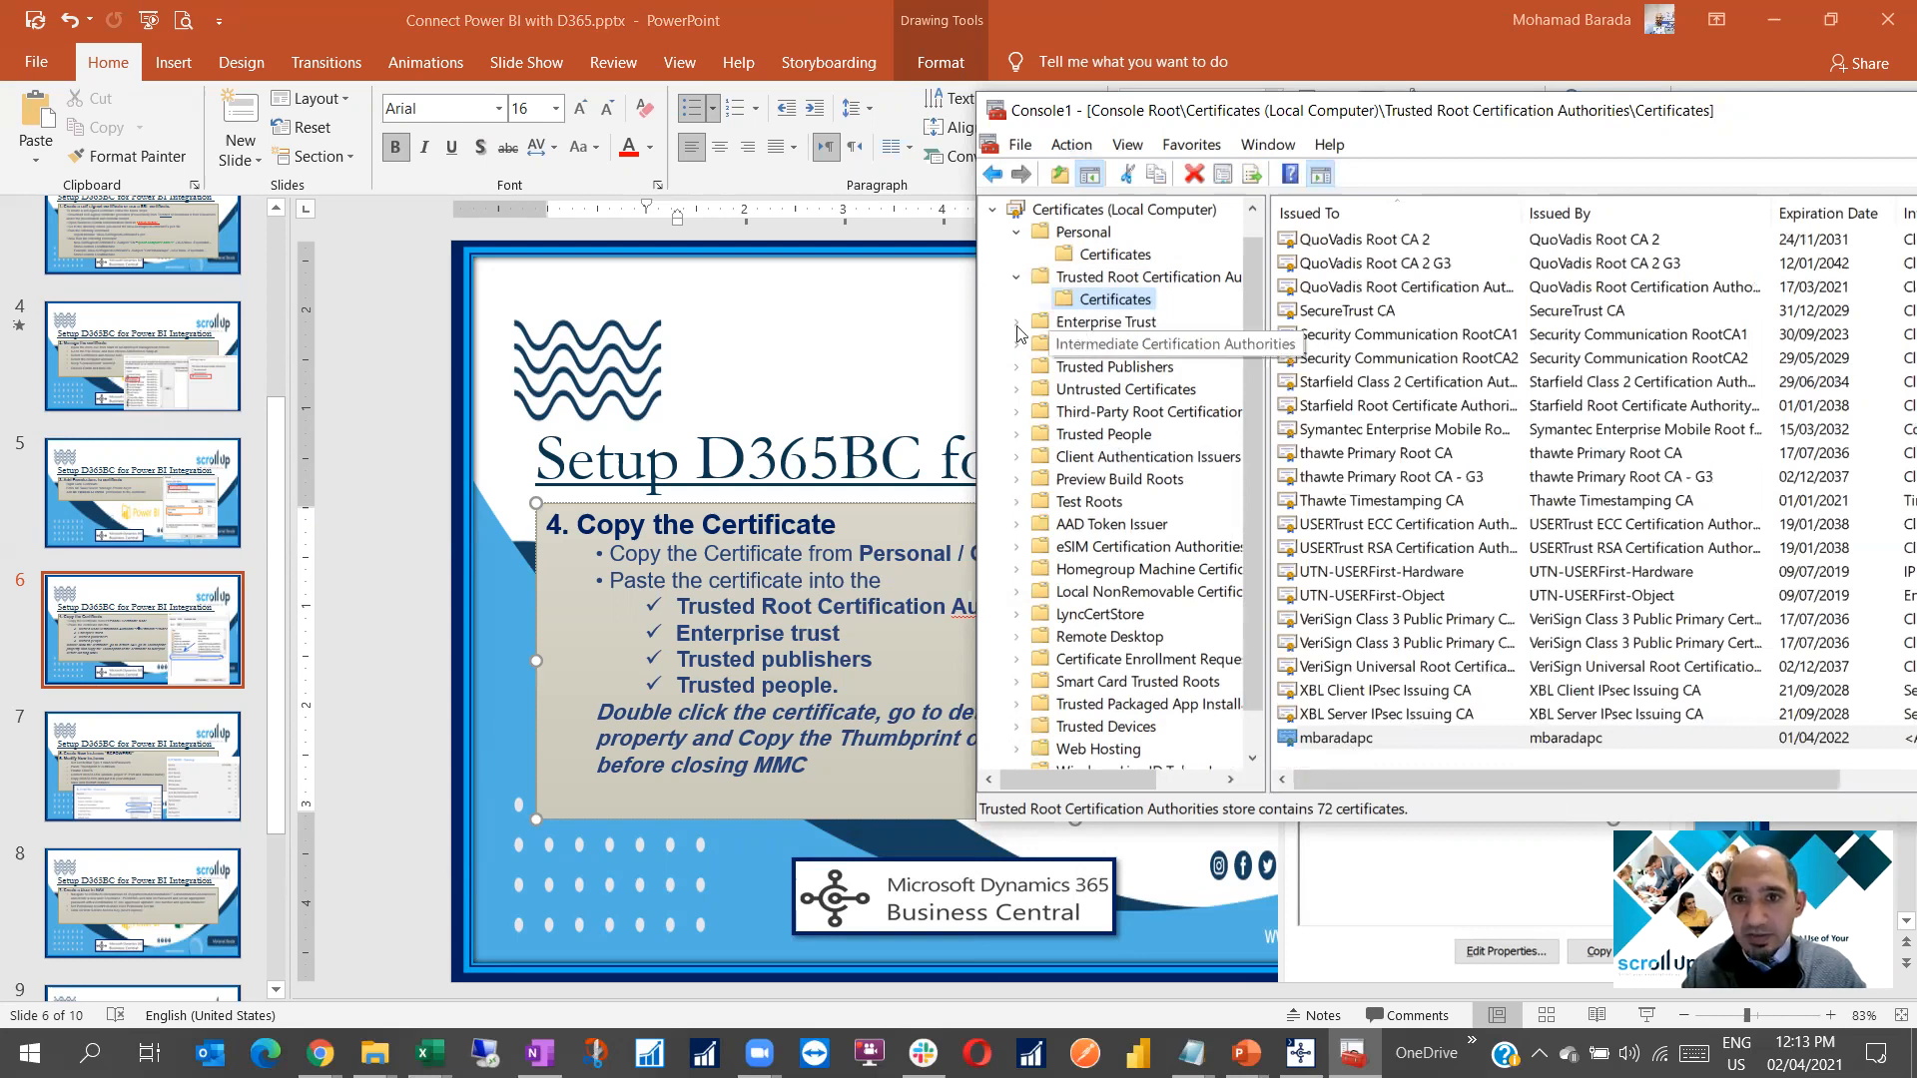
Paste the certificate into the Enterprise Trust and Trusted Publishers stores
double_click(1088, 321)
left_click(1096, 345)
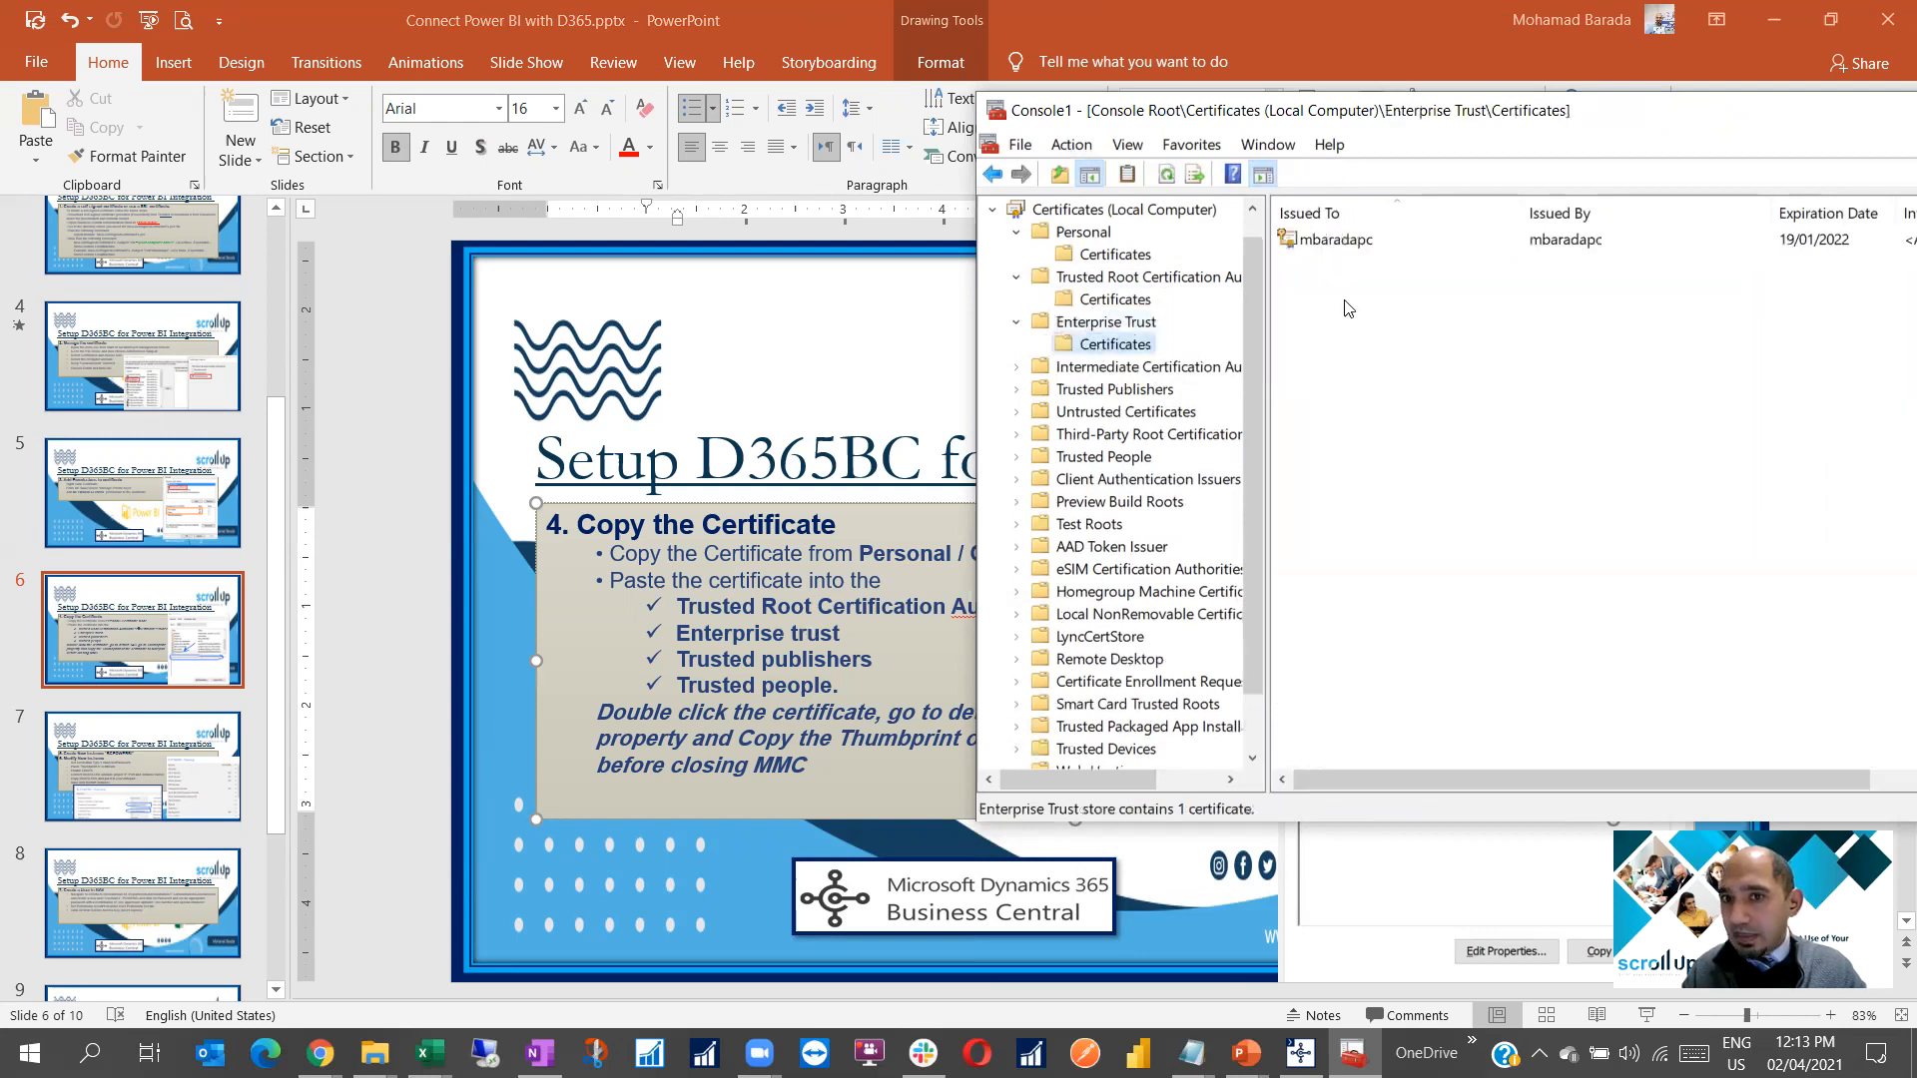
right_click(1410, 351)
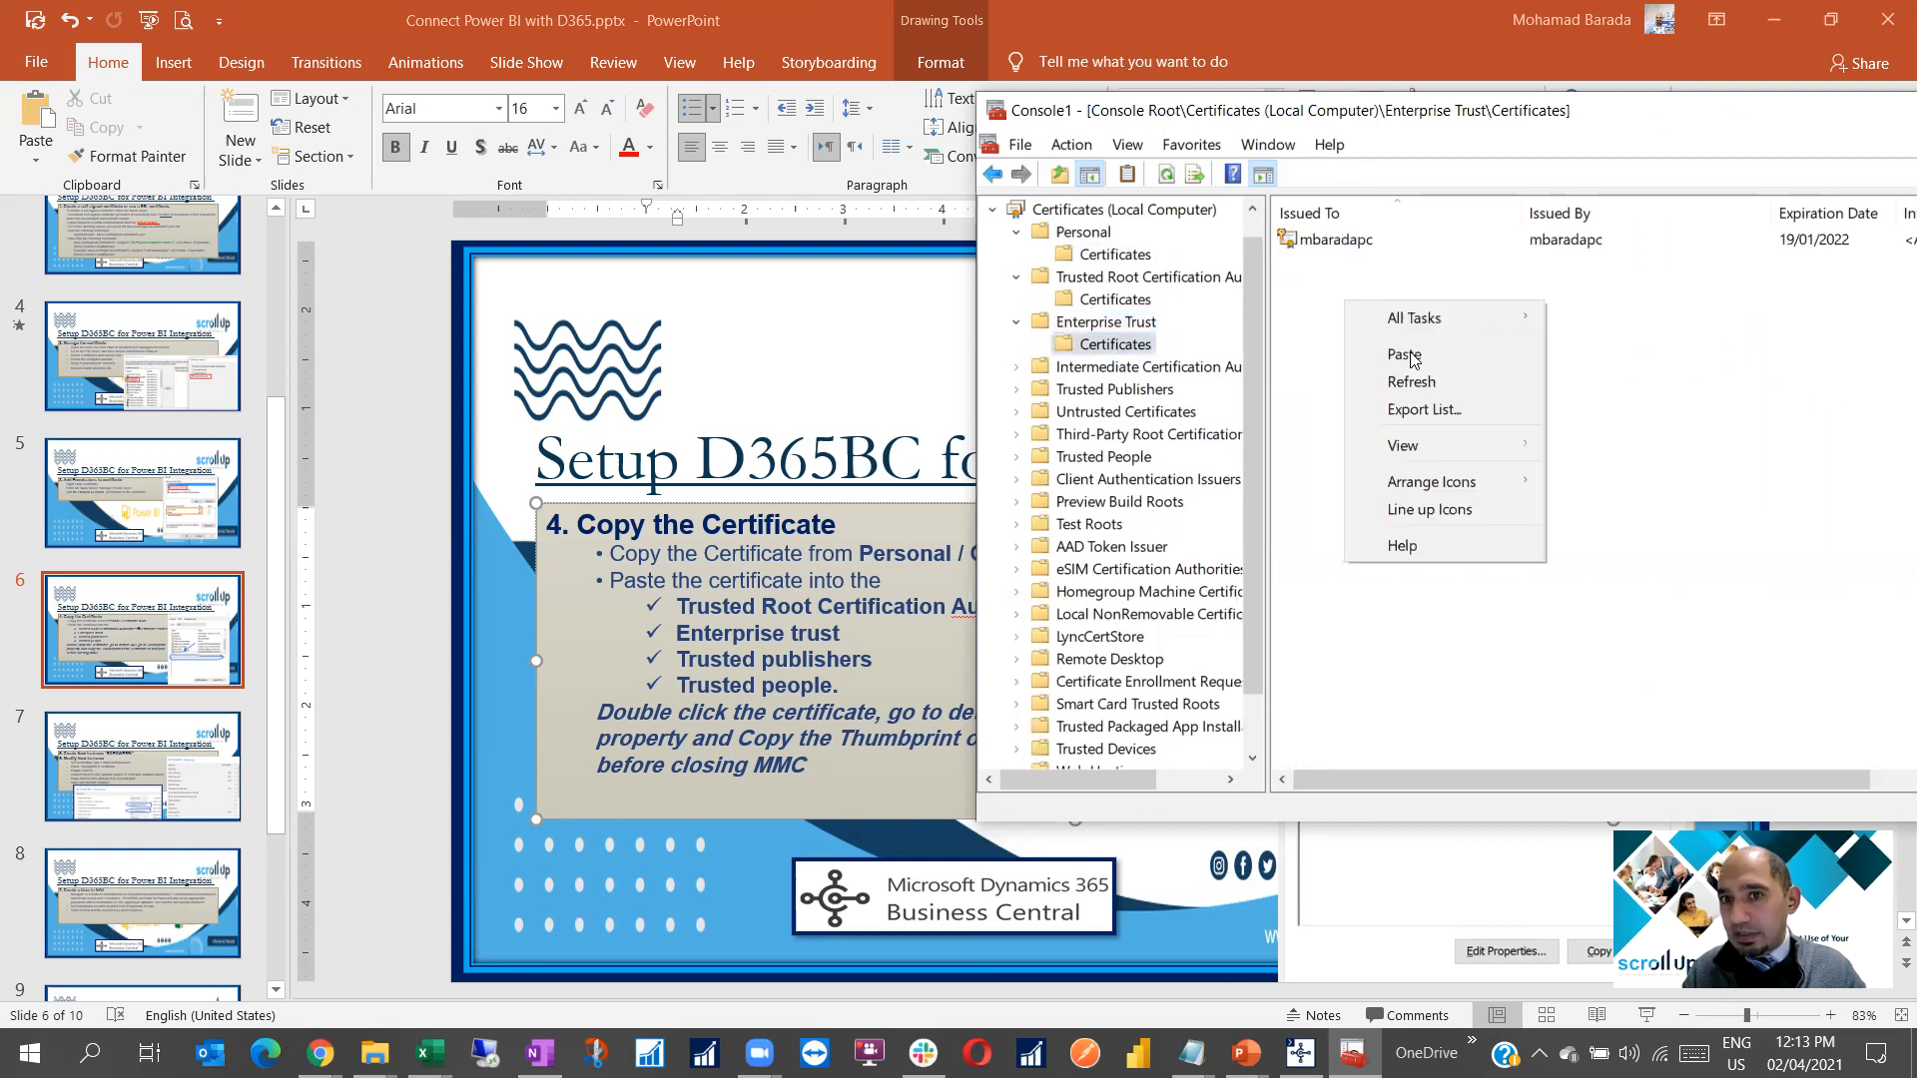
left_click(1370, 294)
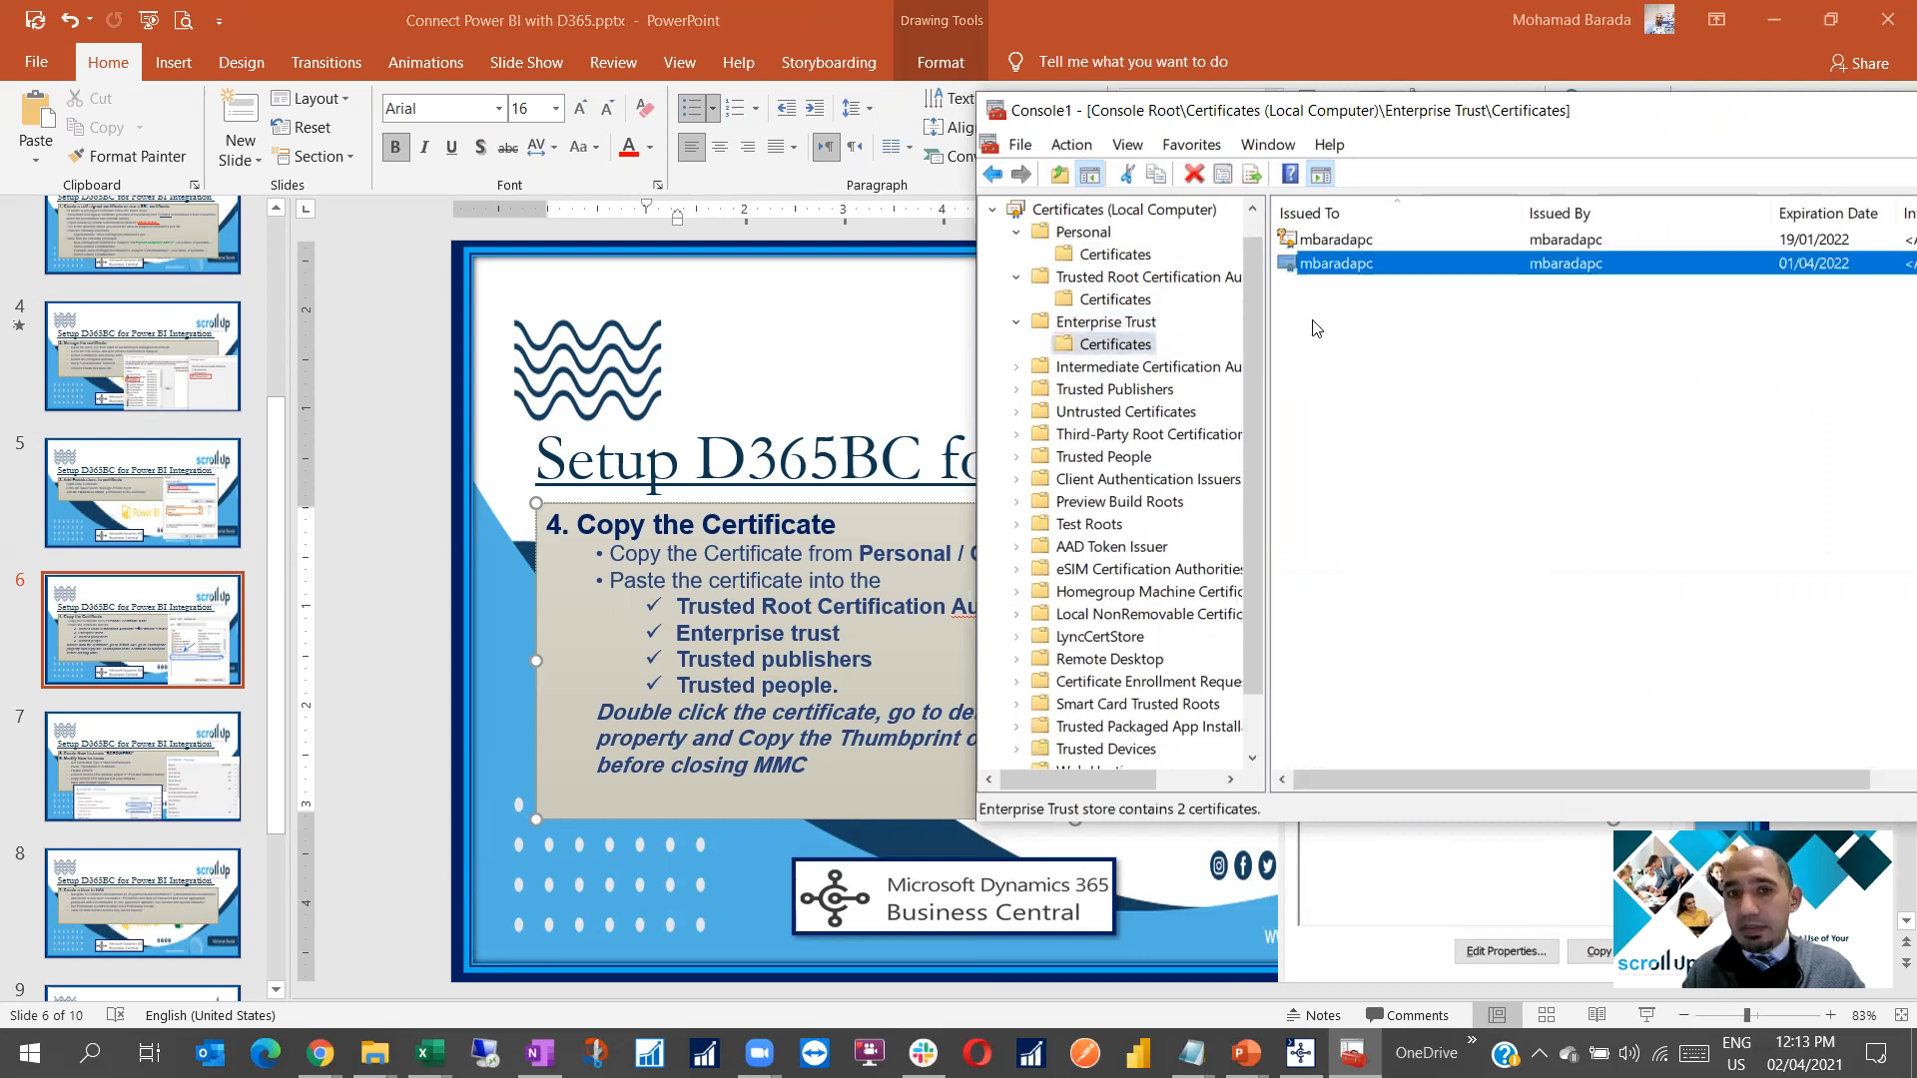
double_click(1115, 391)
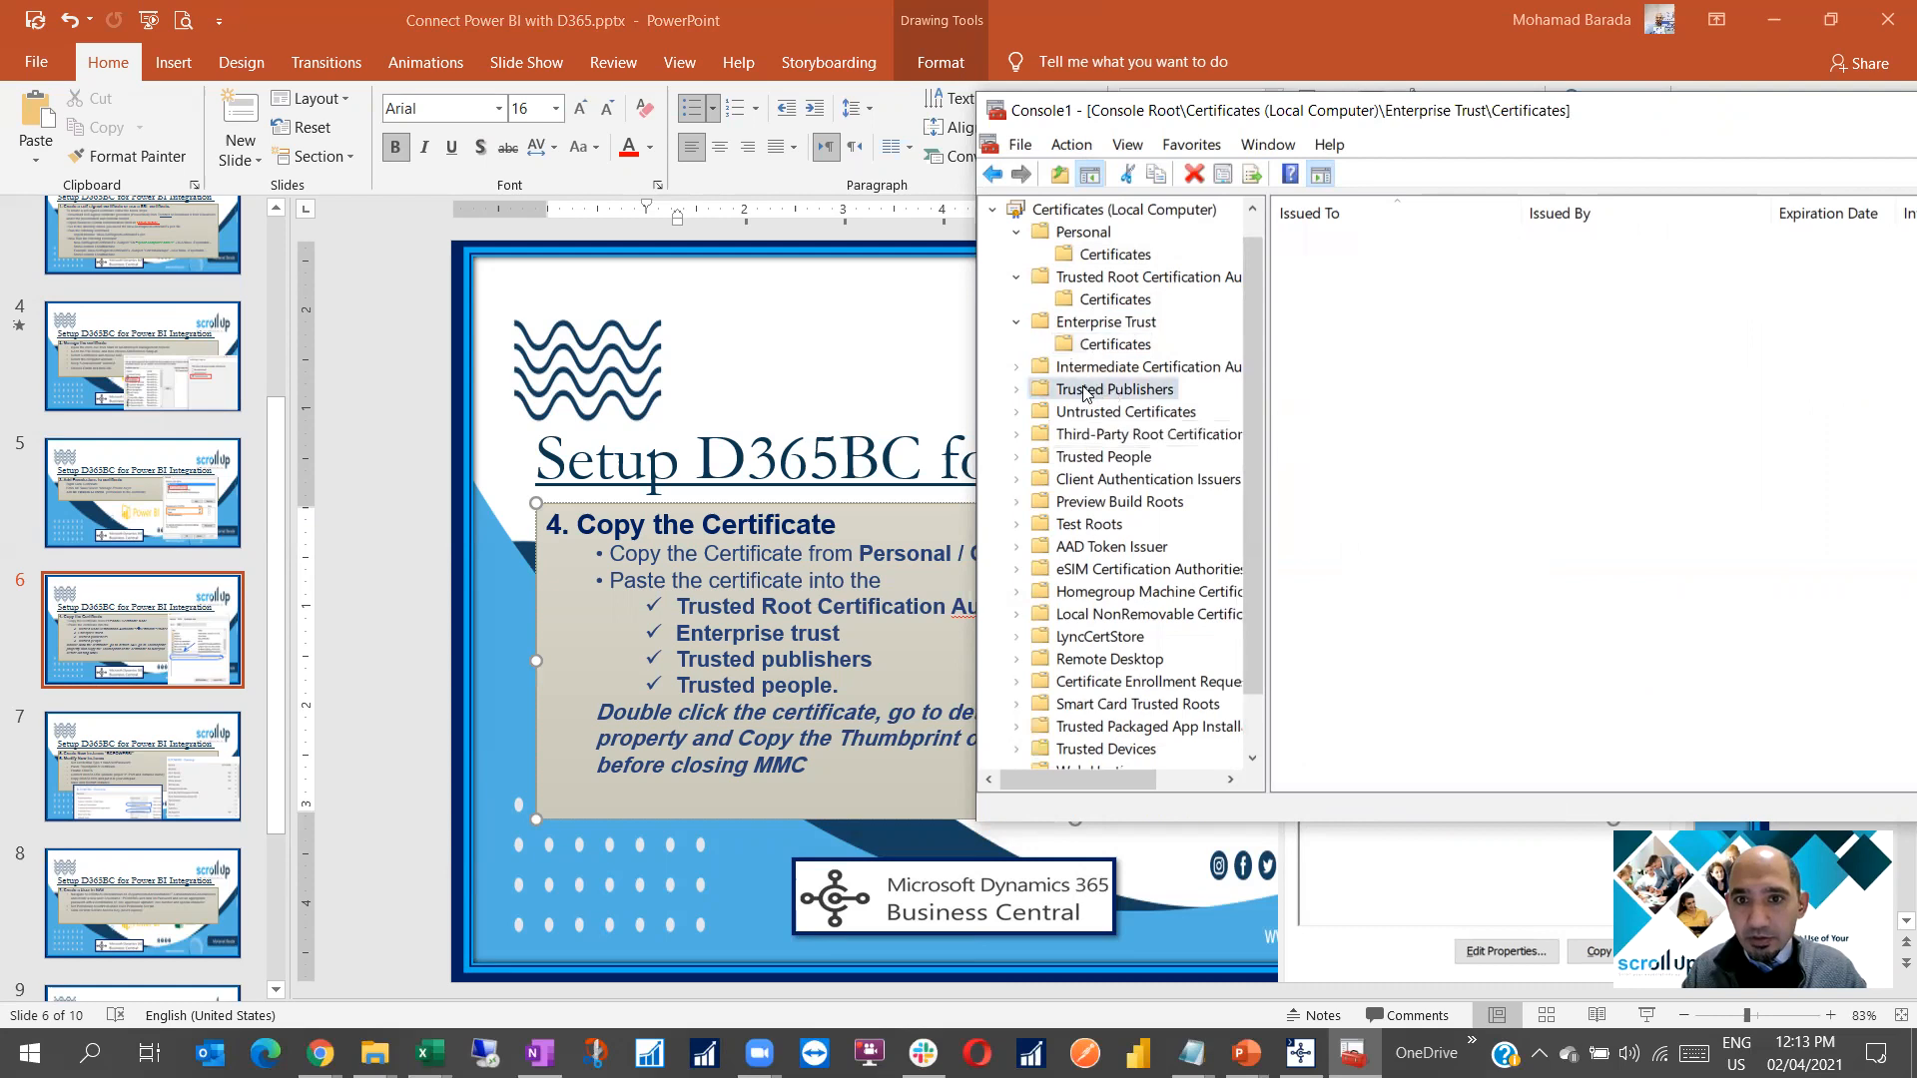
left_click(1095, 413)
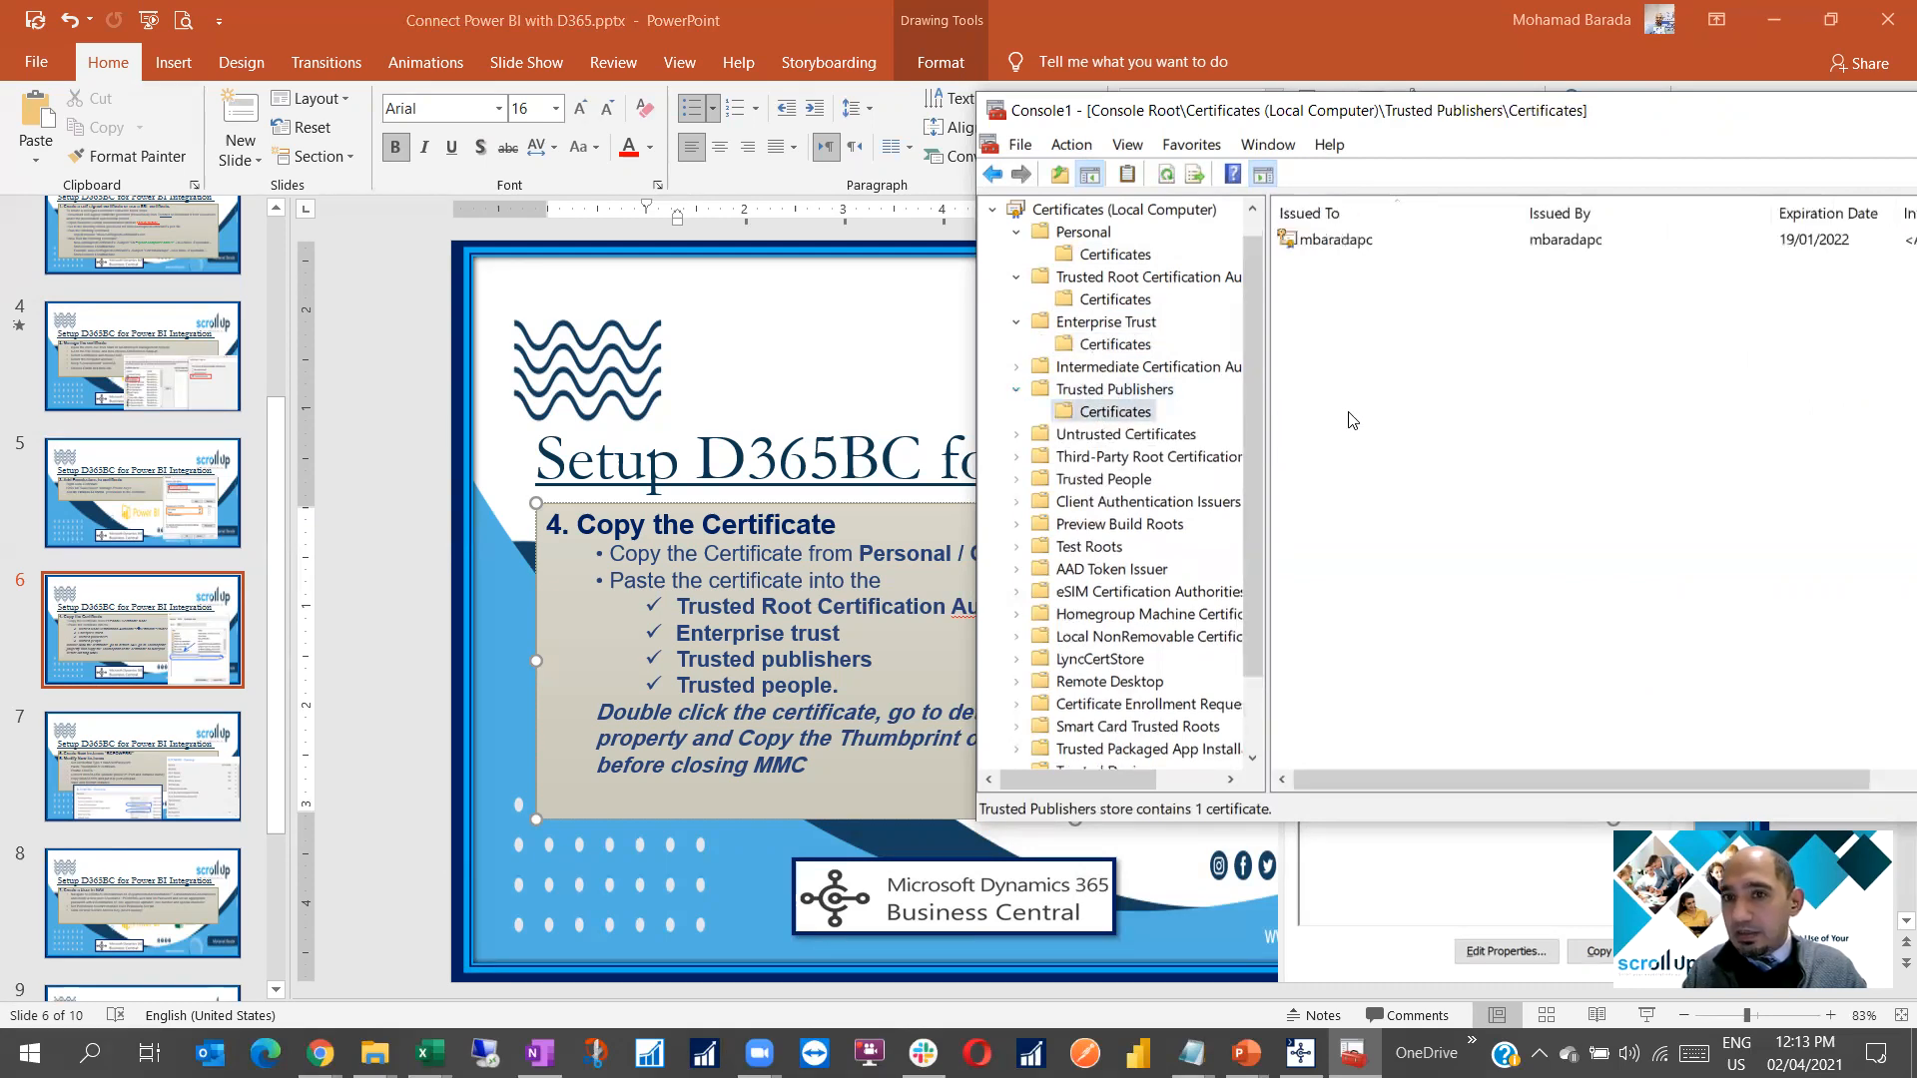
right_click(1350, 414)
left_click(1416, 465)
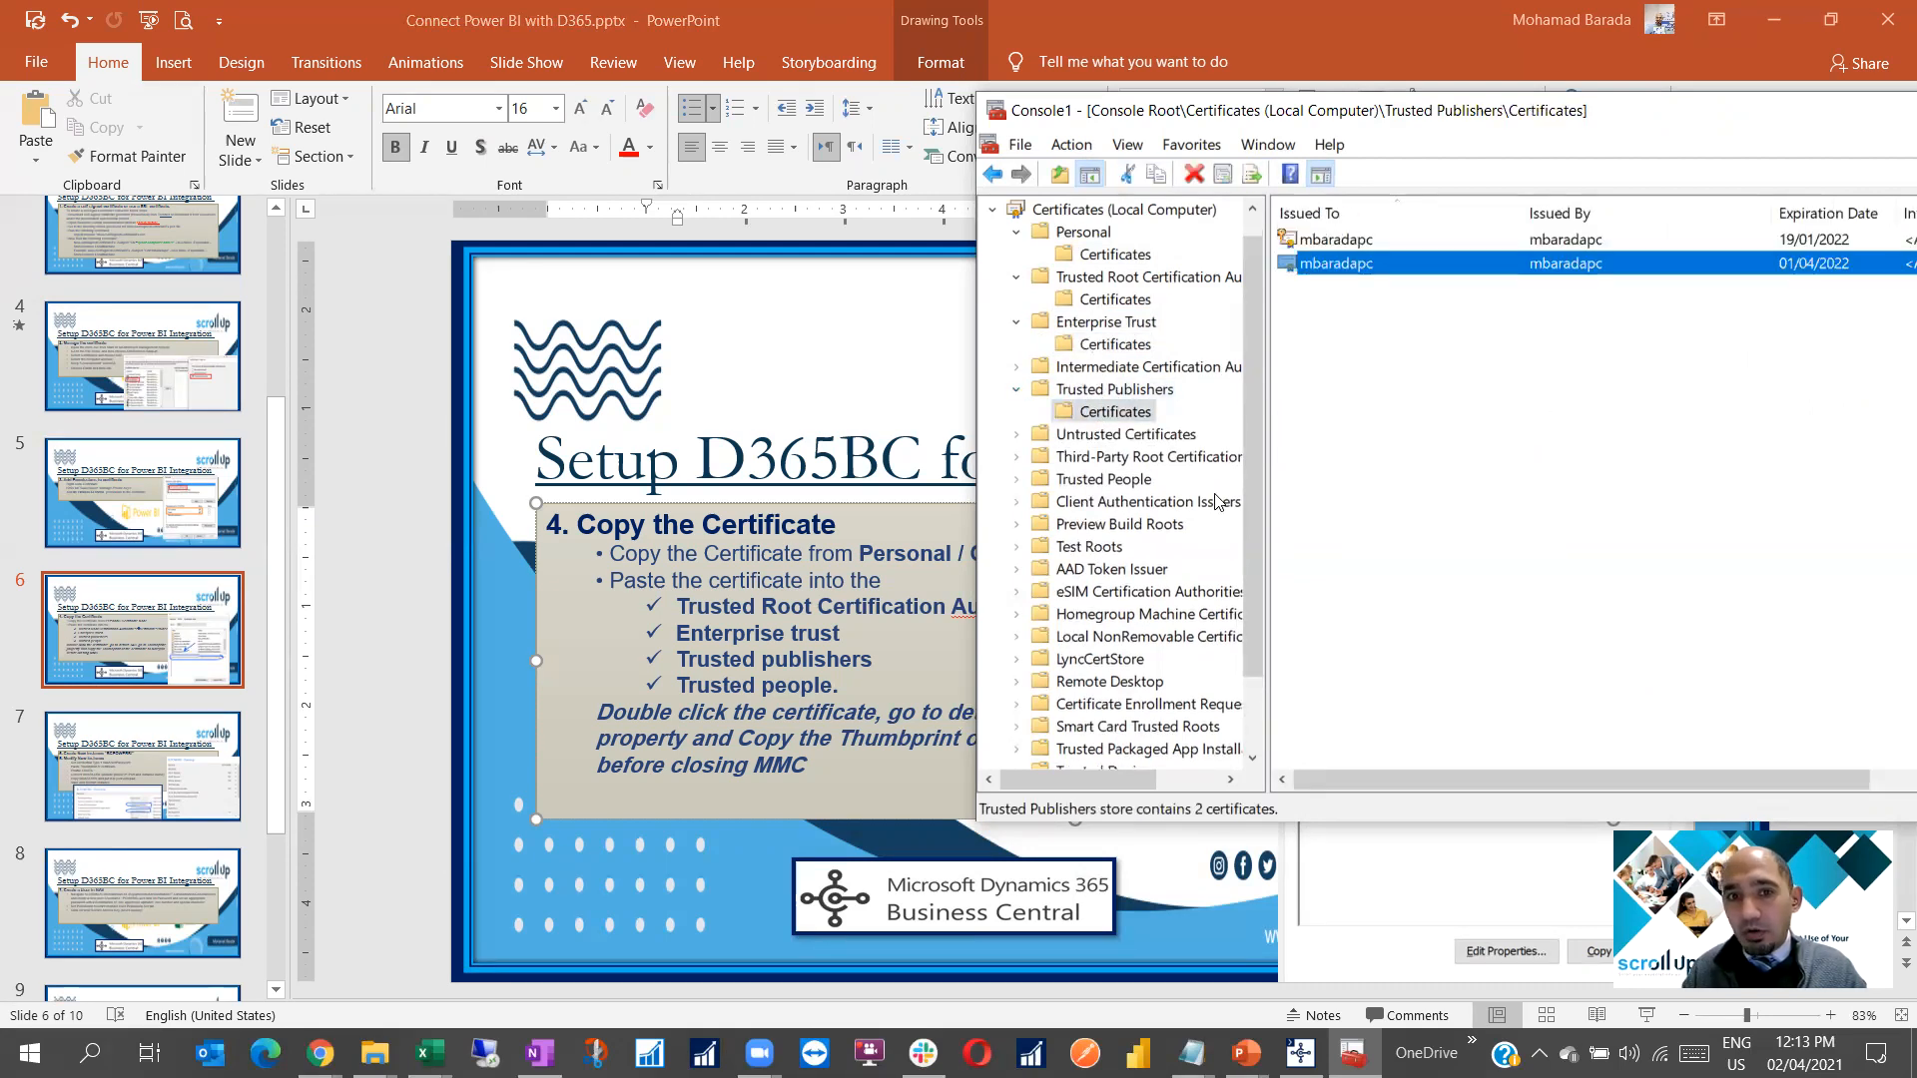
Paste the certificate into the Trusted People store and bring PowerPoint back
left_click(1103, 480)
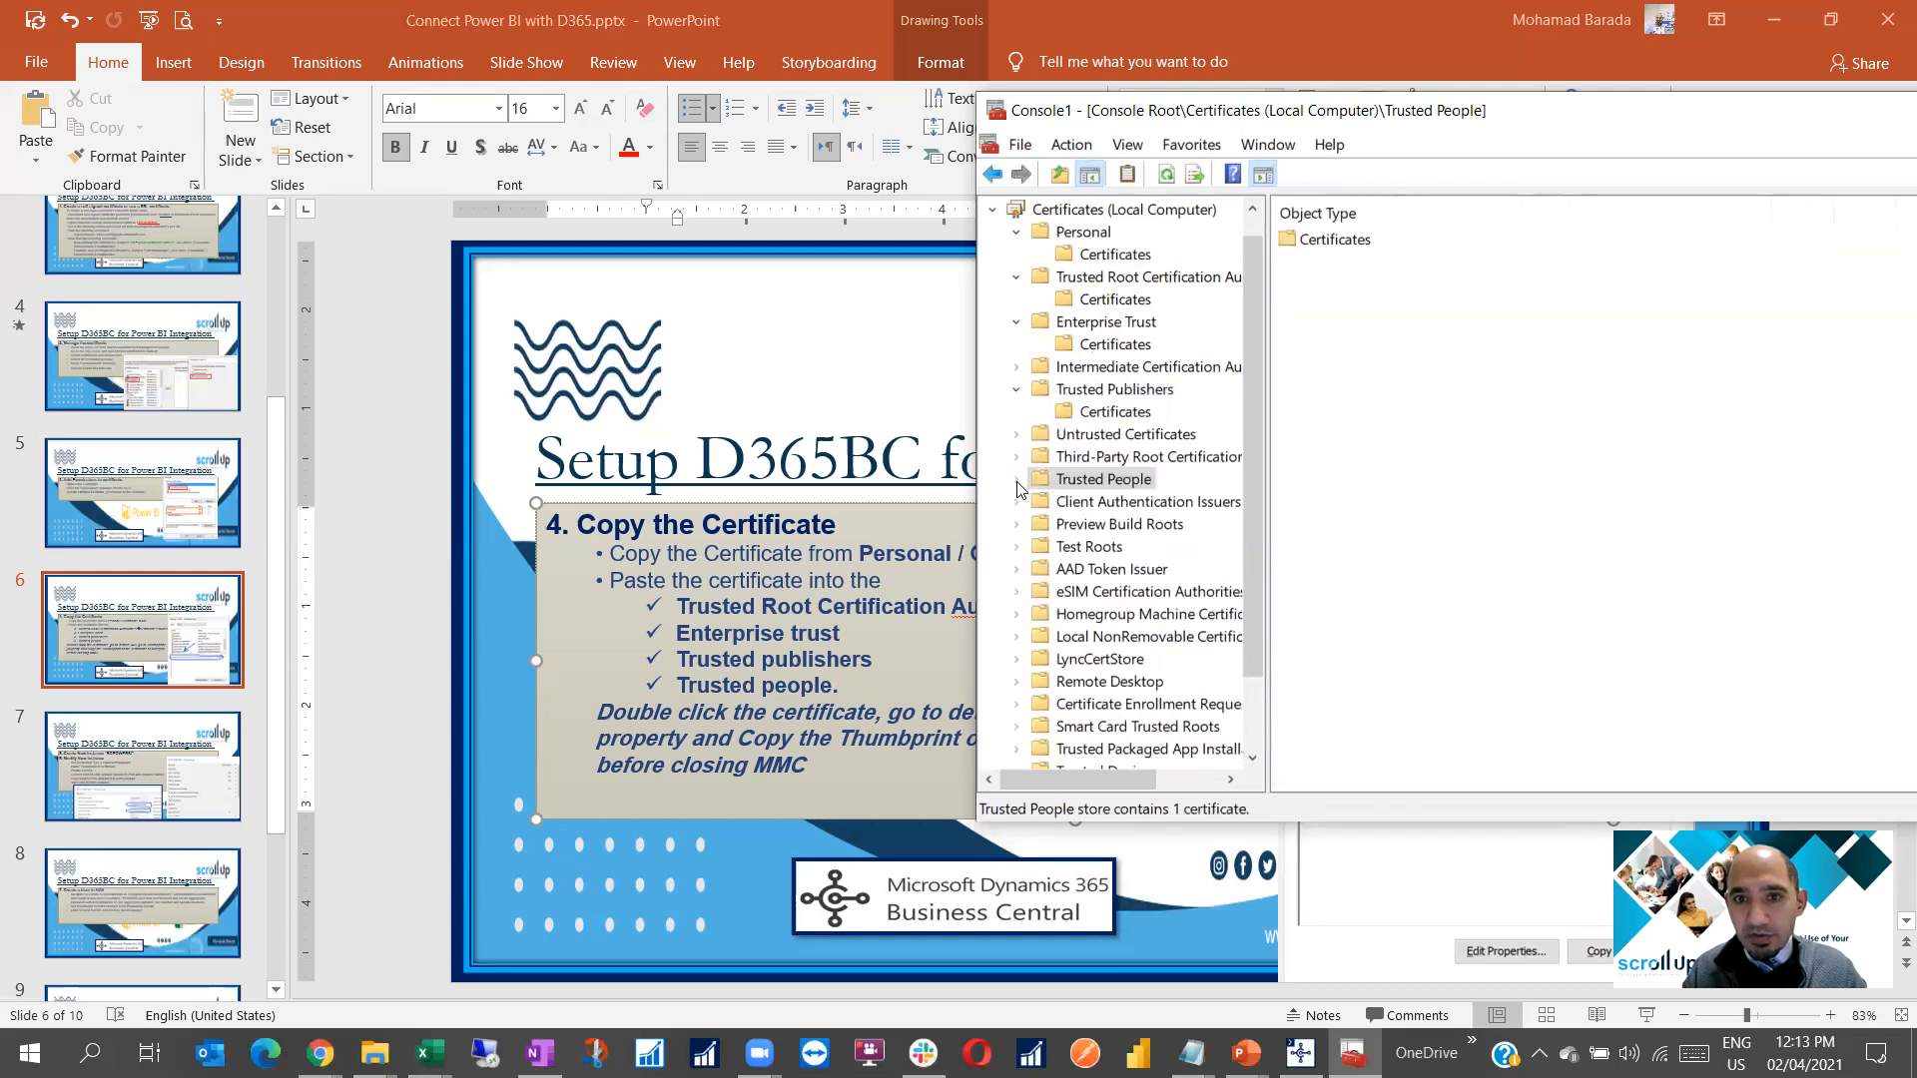
double_click(1104, 479)
left_click(1115, 502)
right_click(1321, 412)
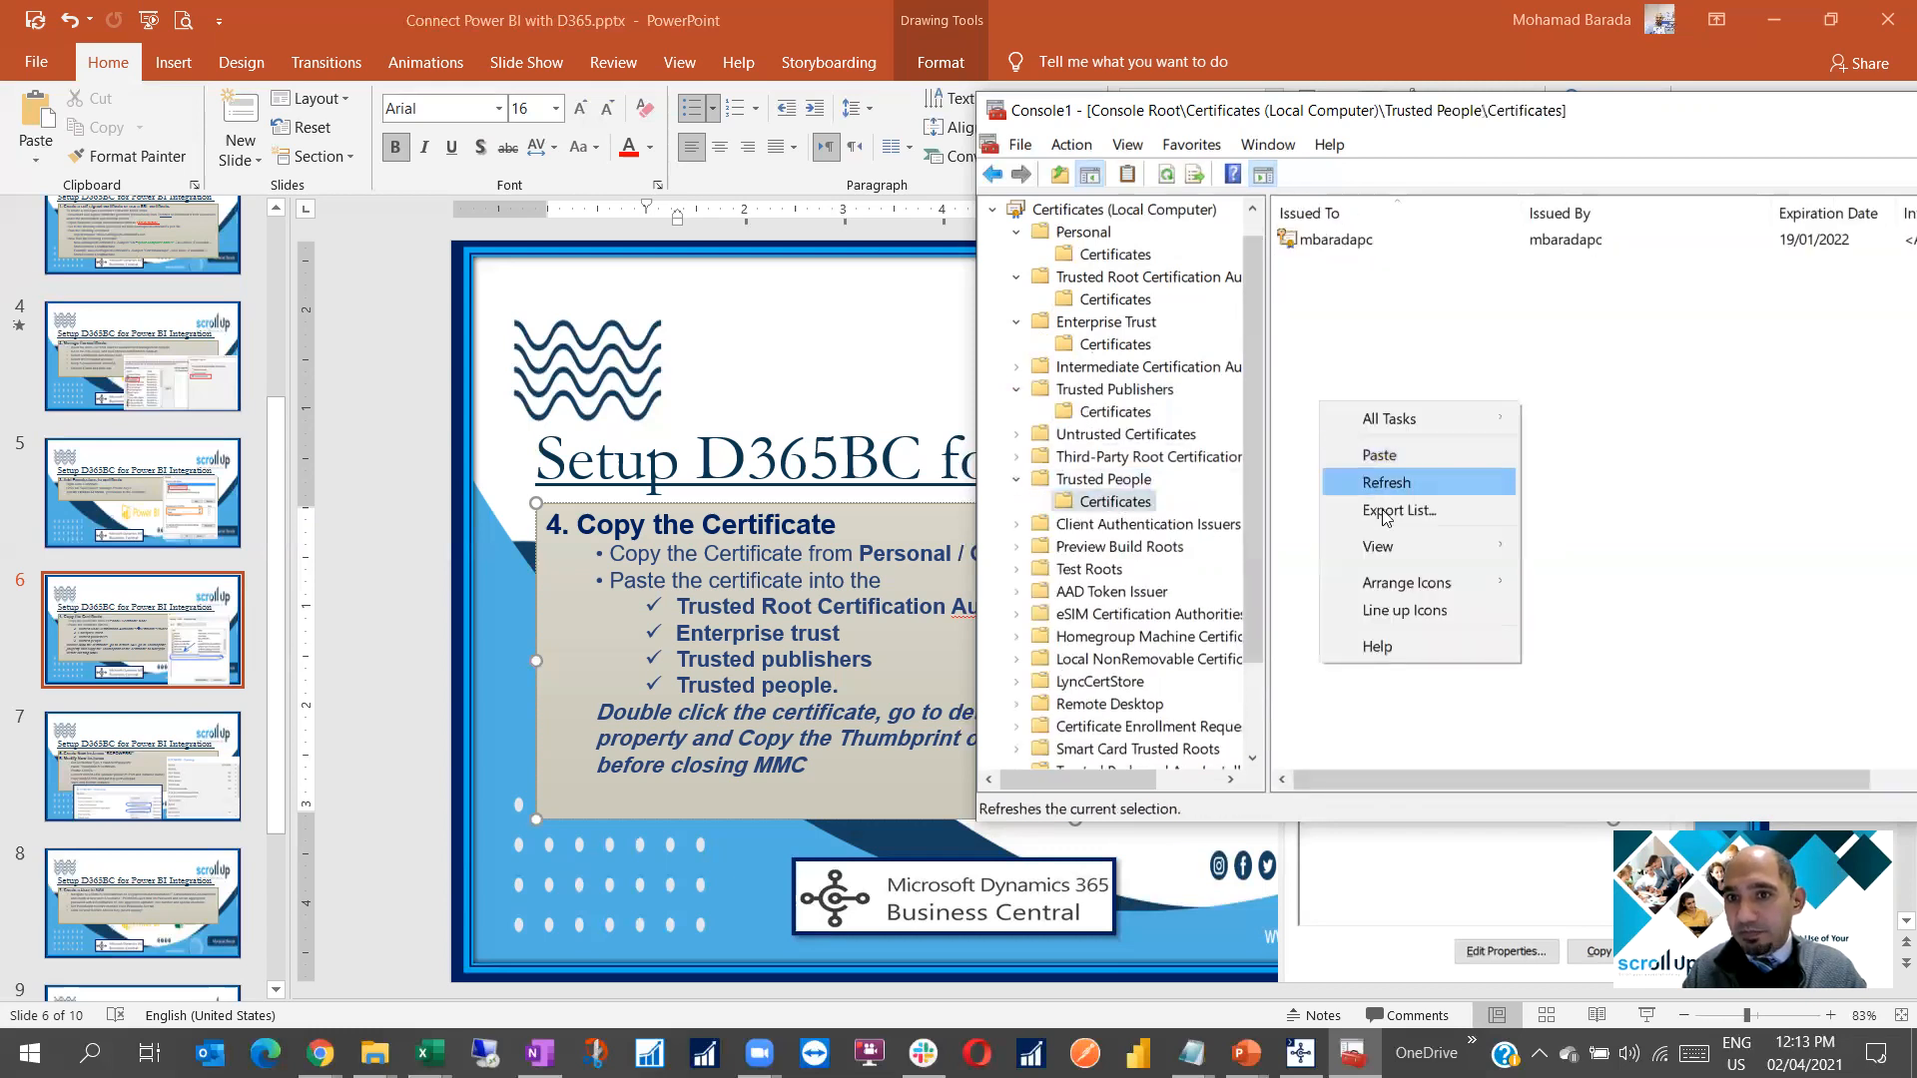
left_click(1380, 456)
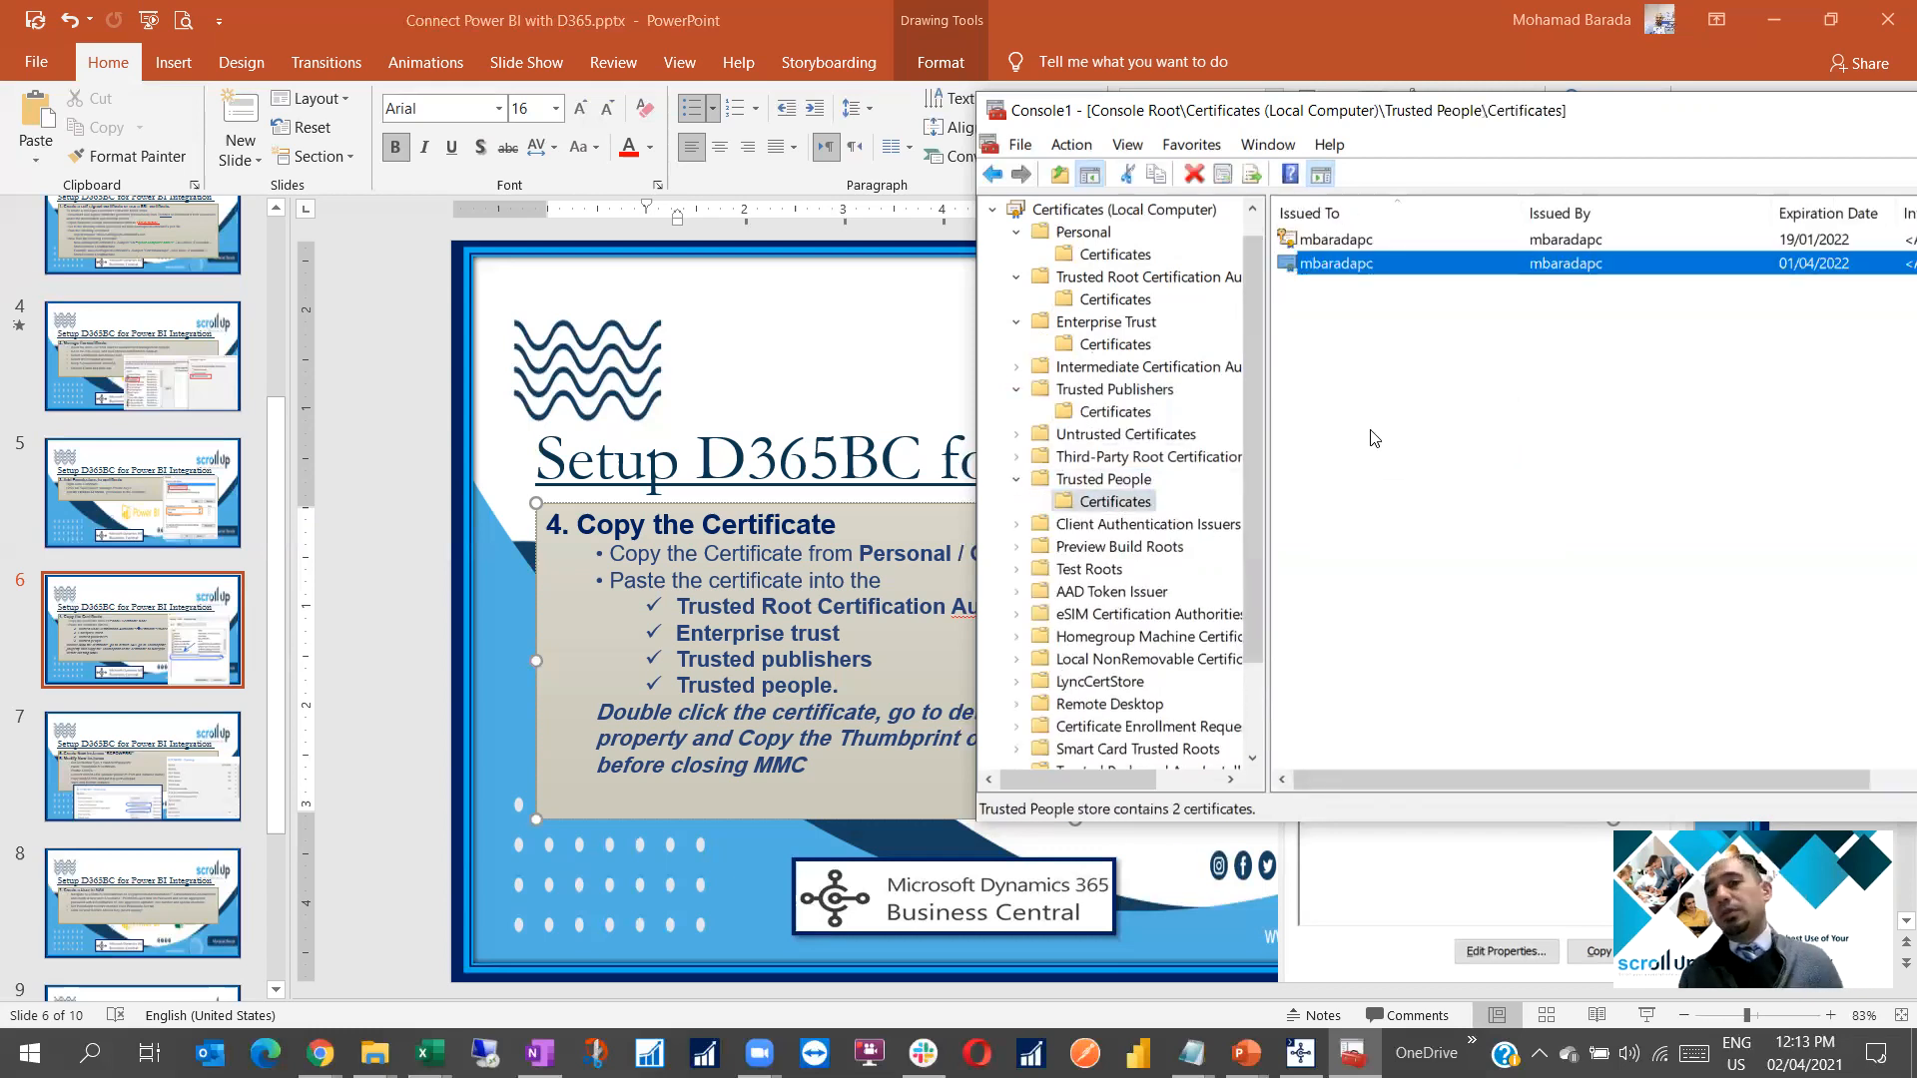
left_click(704, 624)
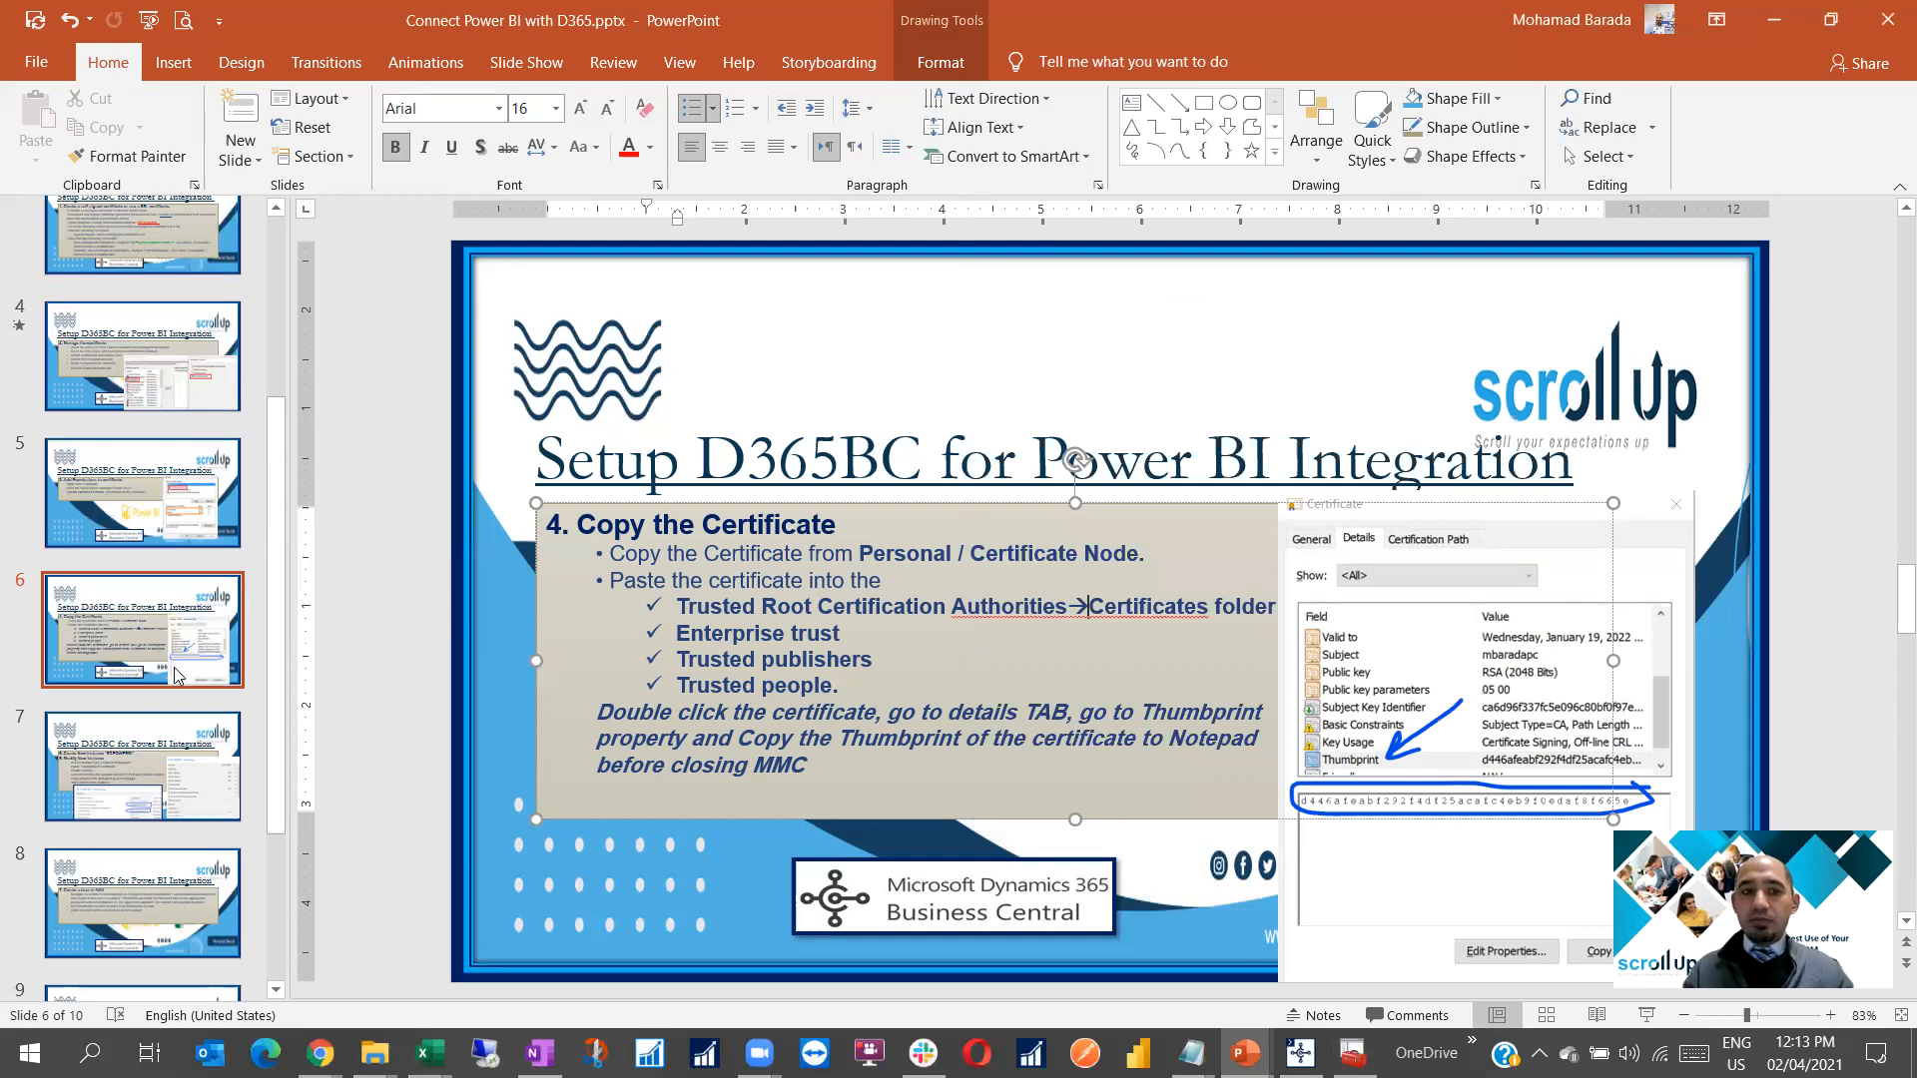
Go to slide 7 and close the Certificates console, cancelling the console file Save As
left_click(150, 782)
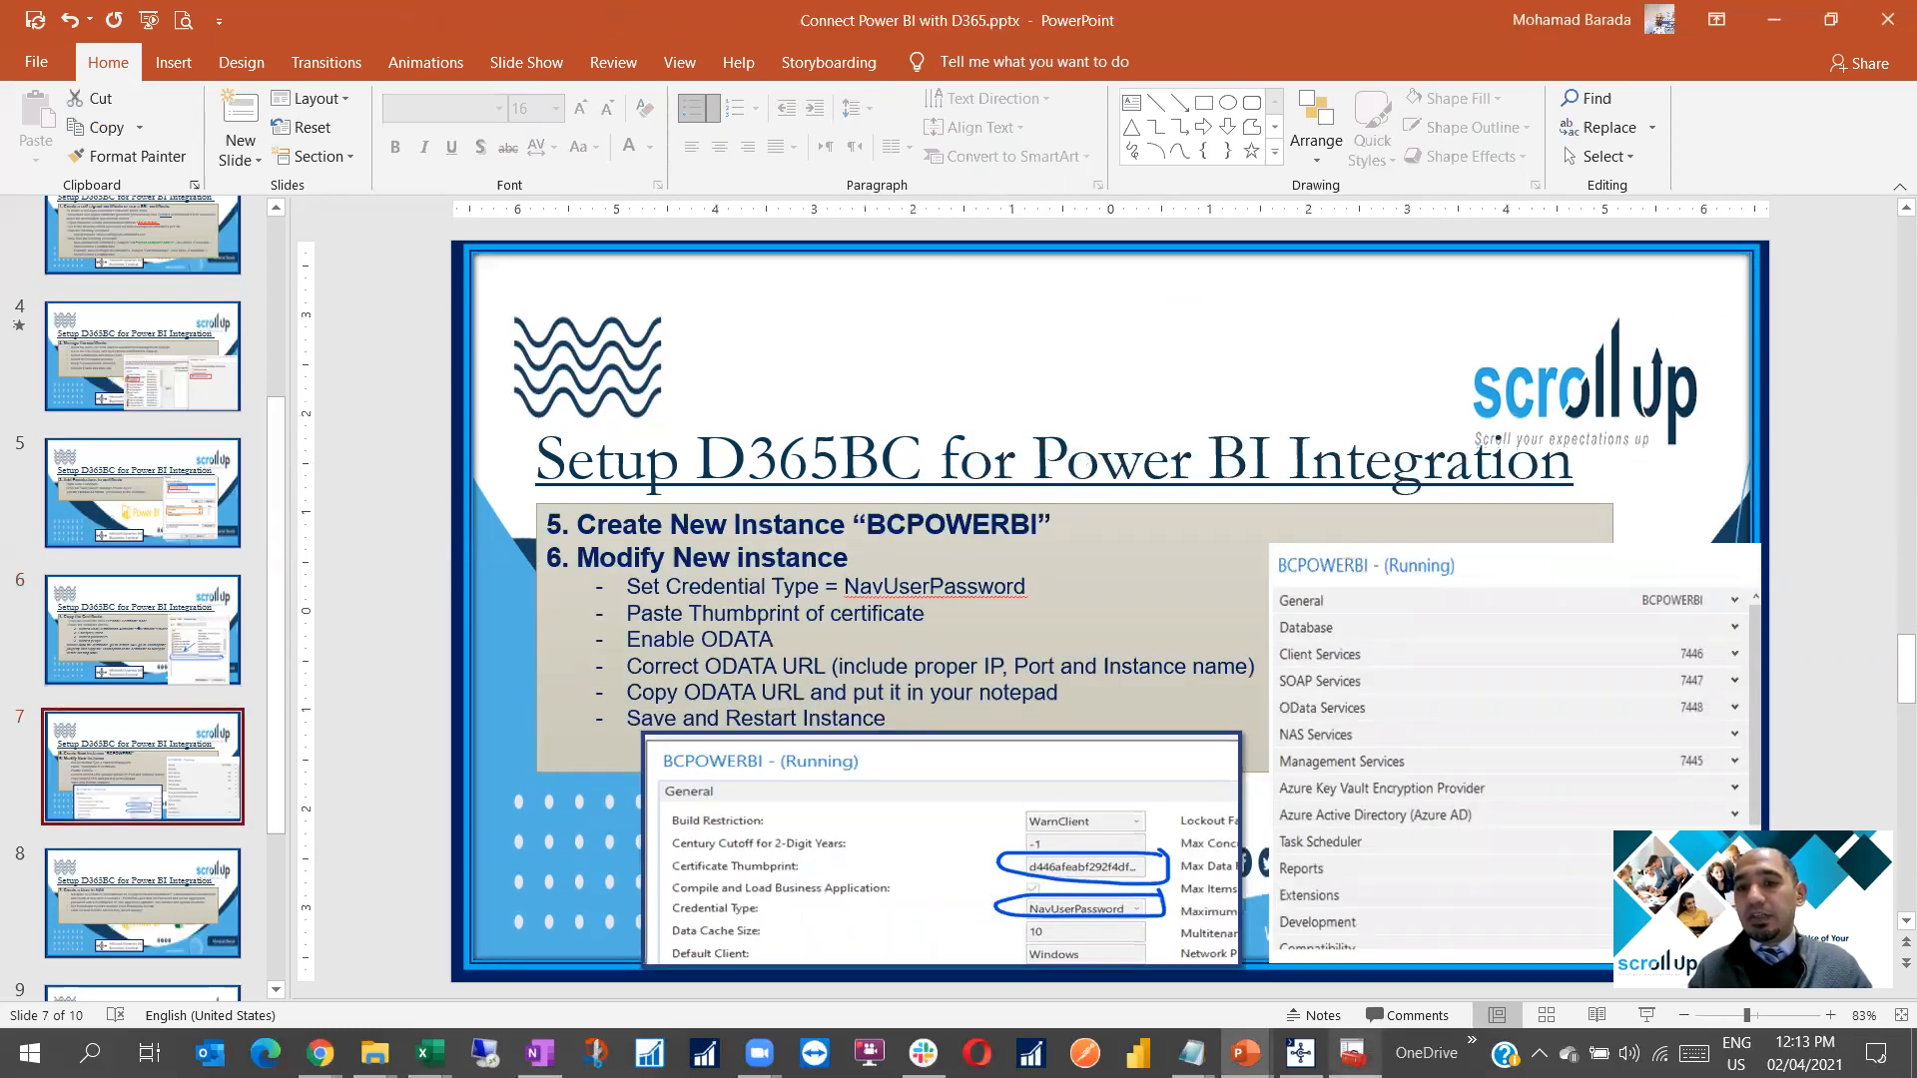
left_click(1353, 1053)
left_click_drag(1632, 122, 935, 116)
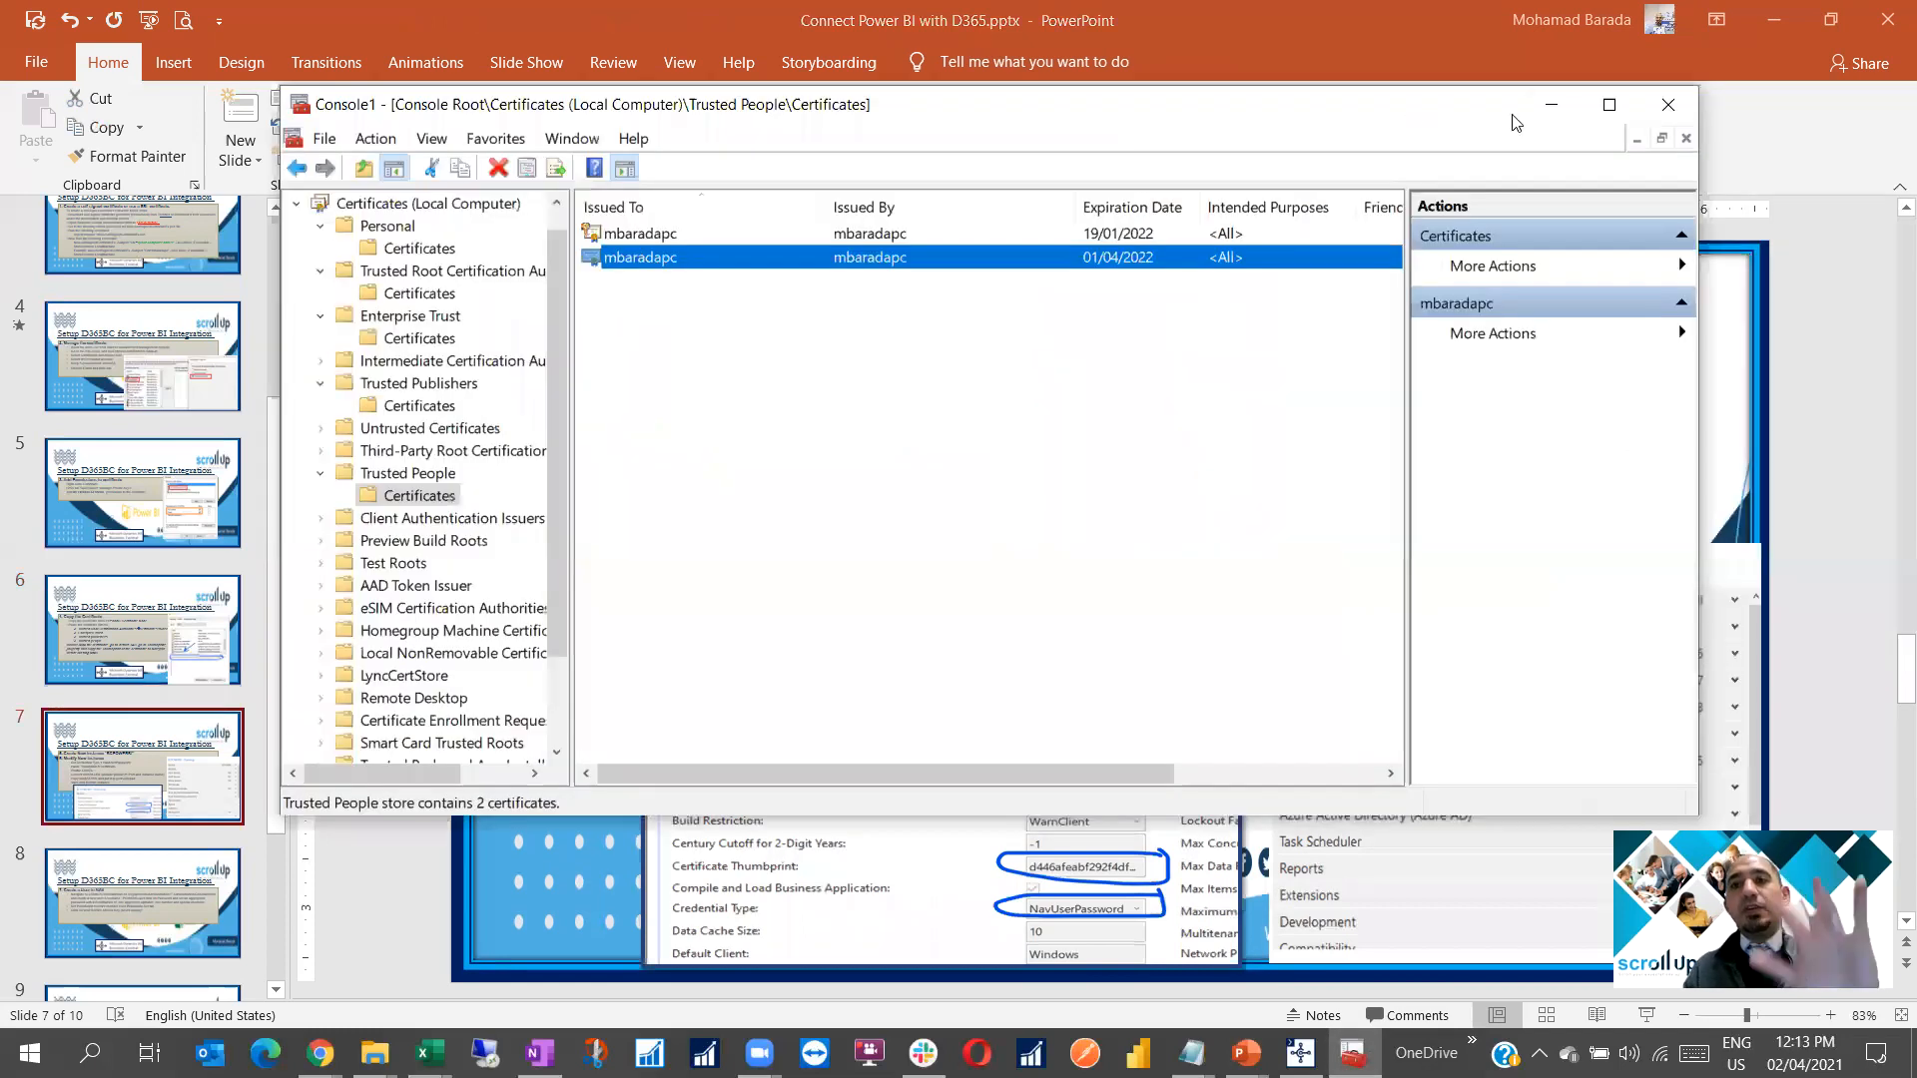
left_click(1668, 104)
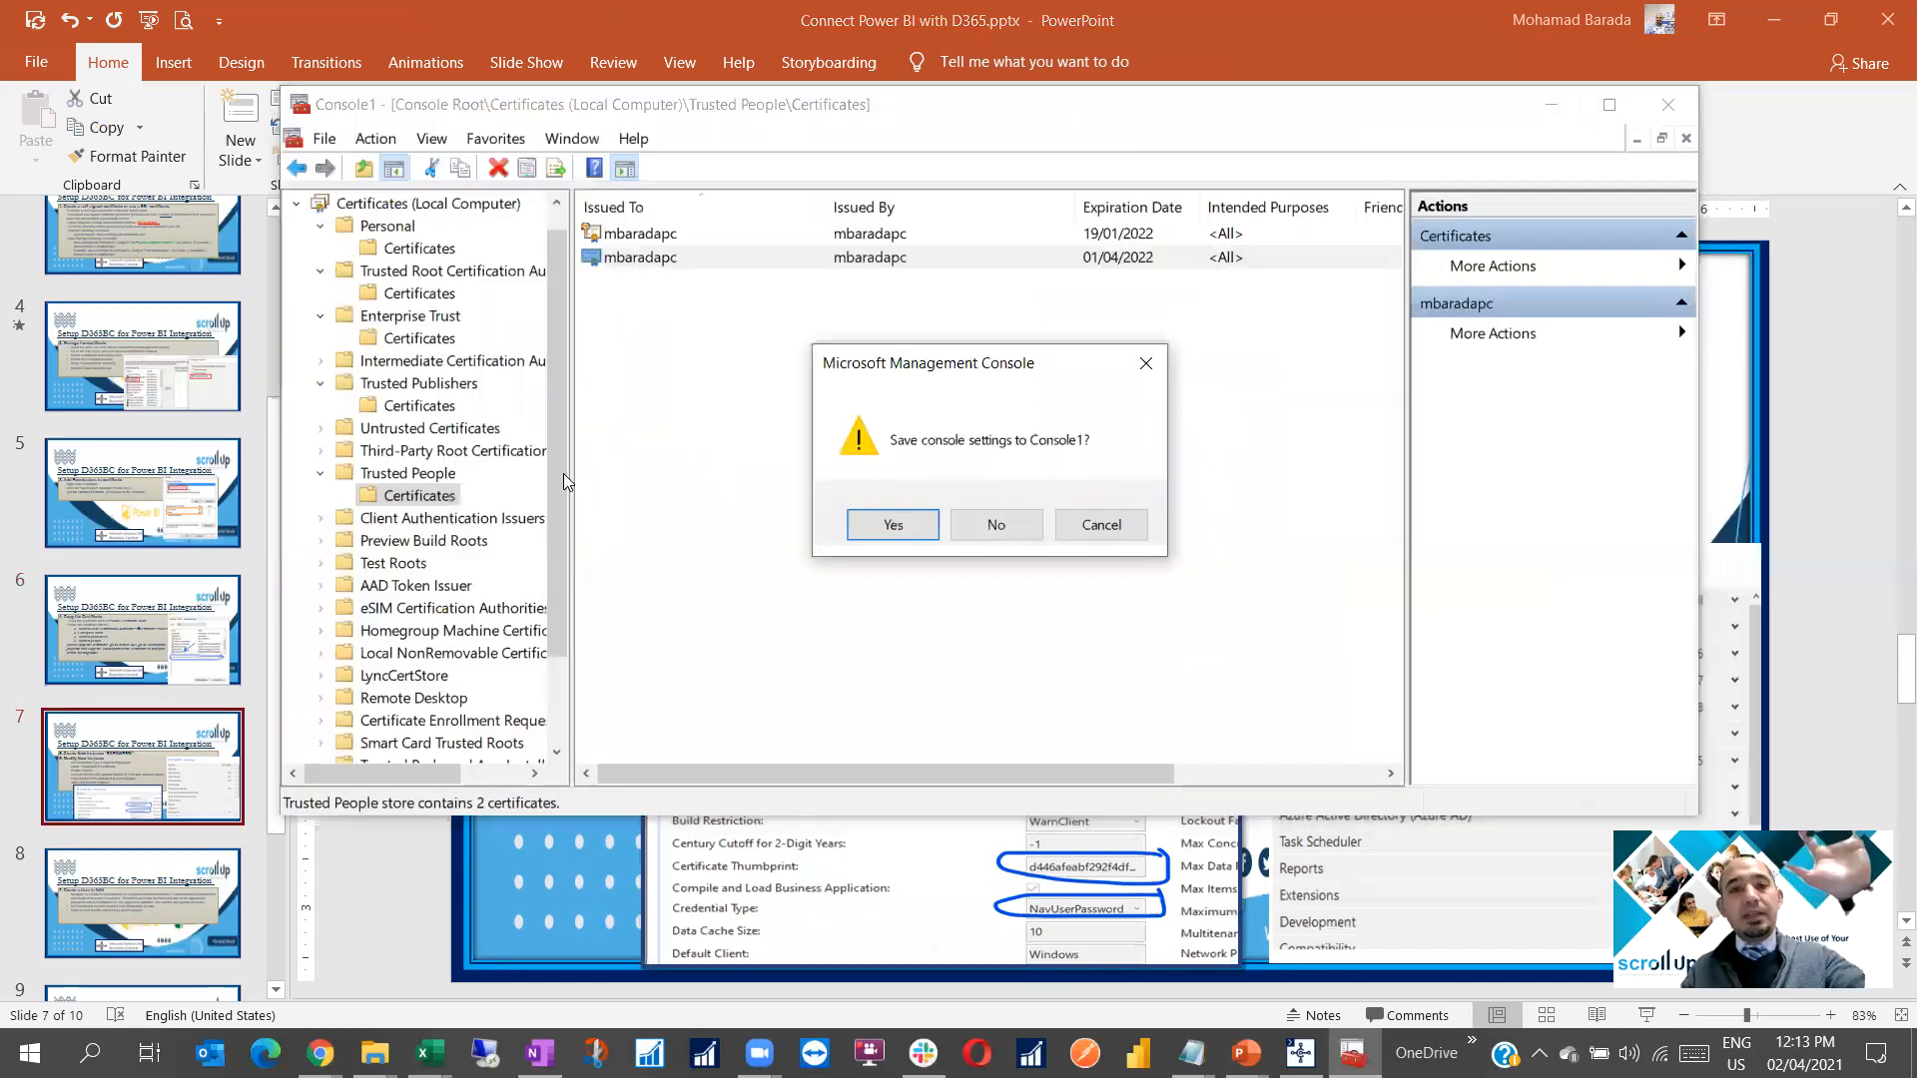
left_click(899, 523)
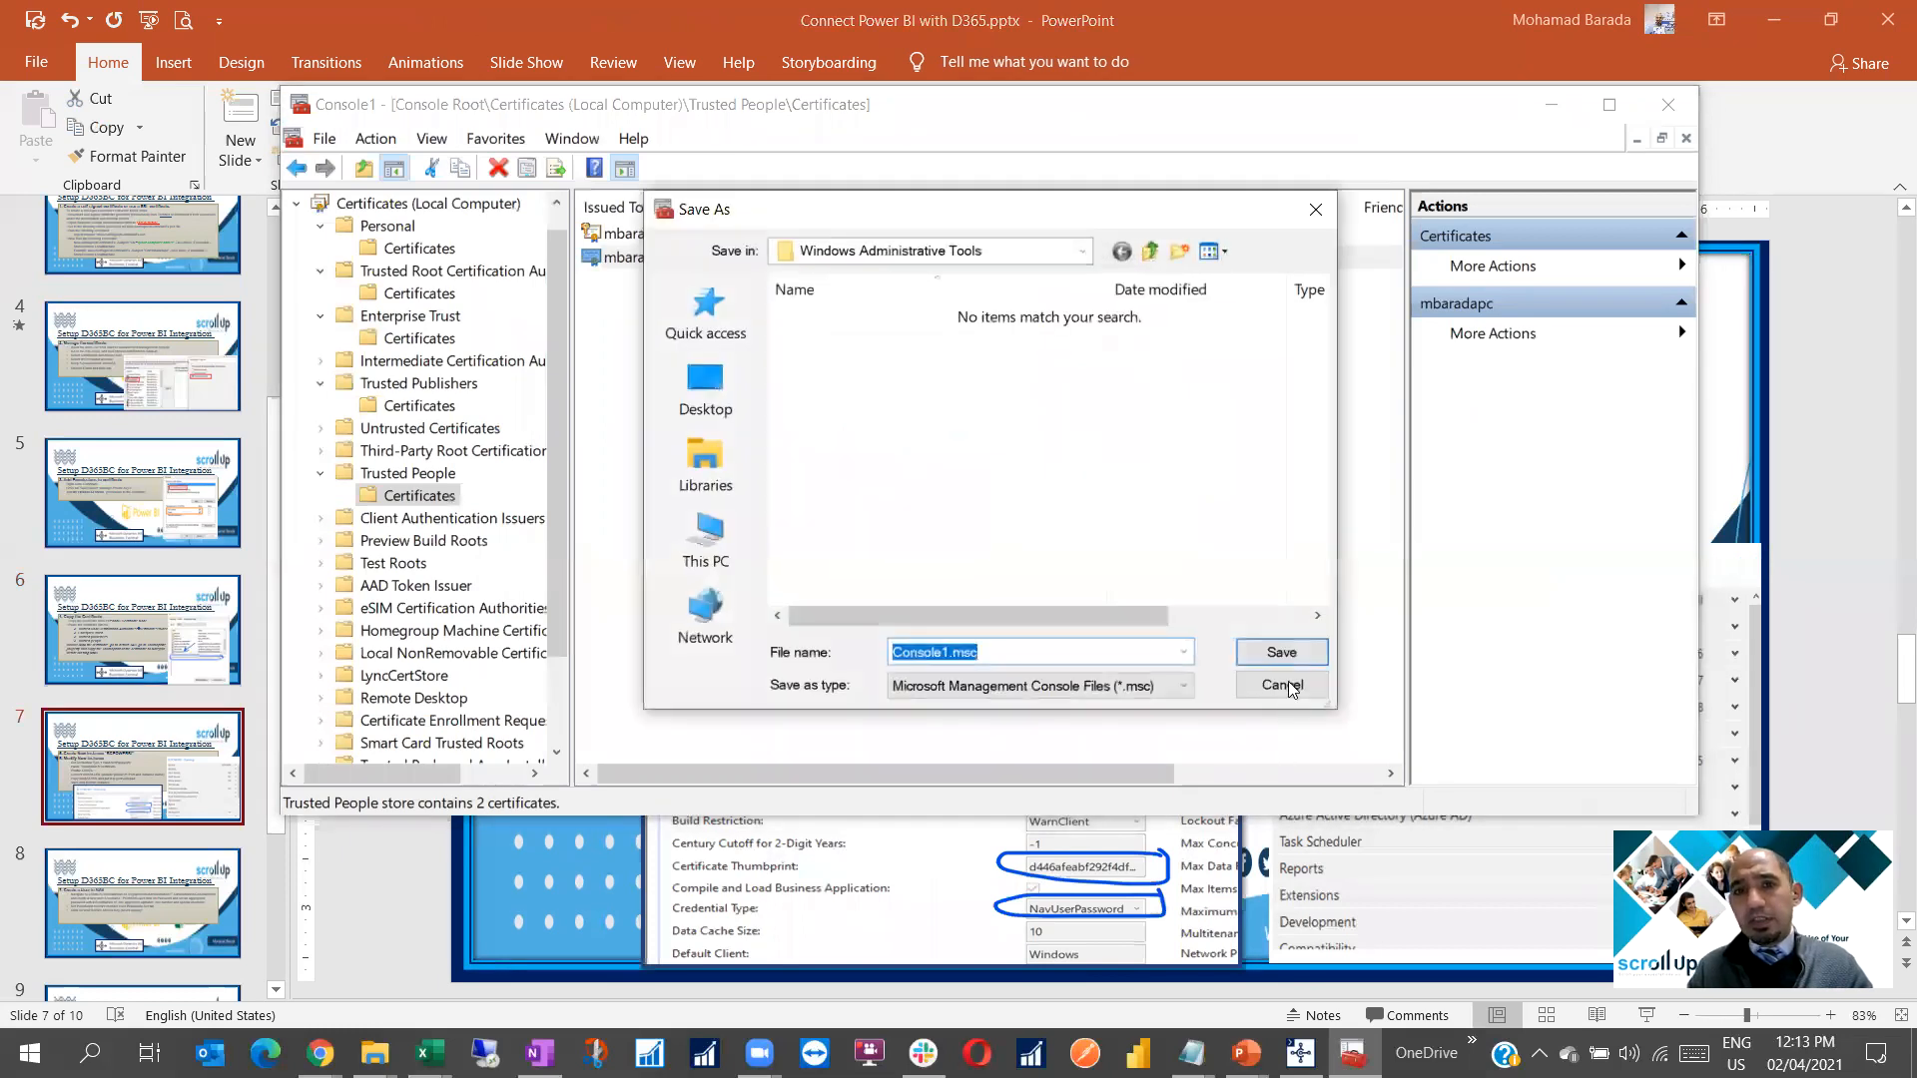
left_click(1283, 686)
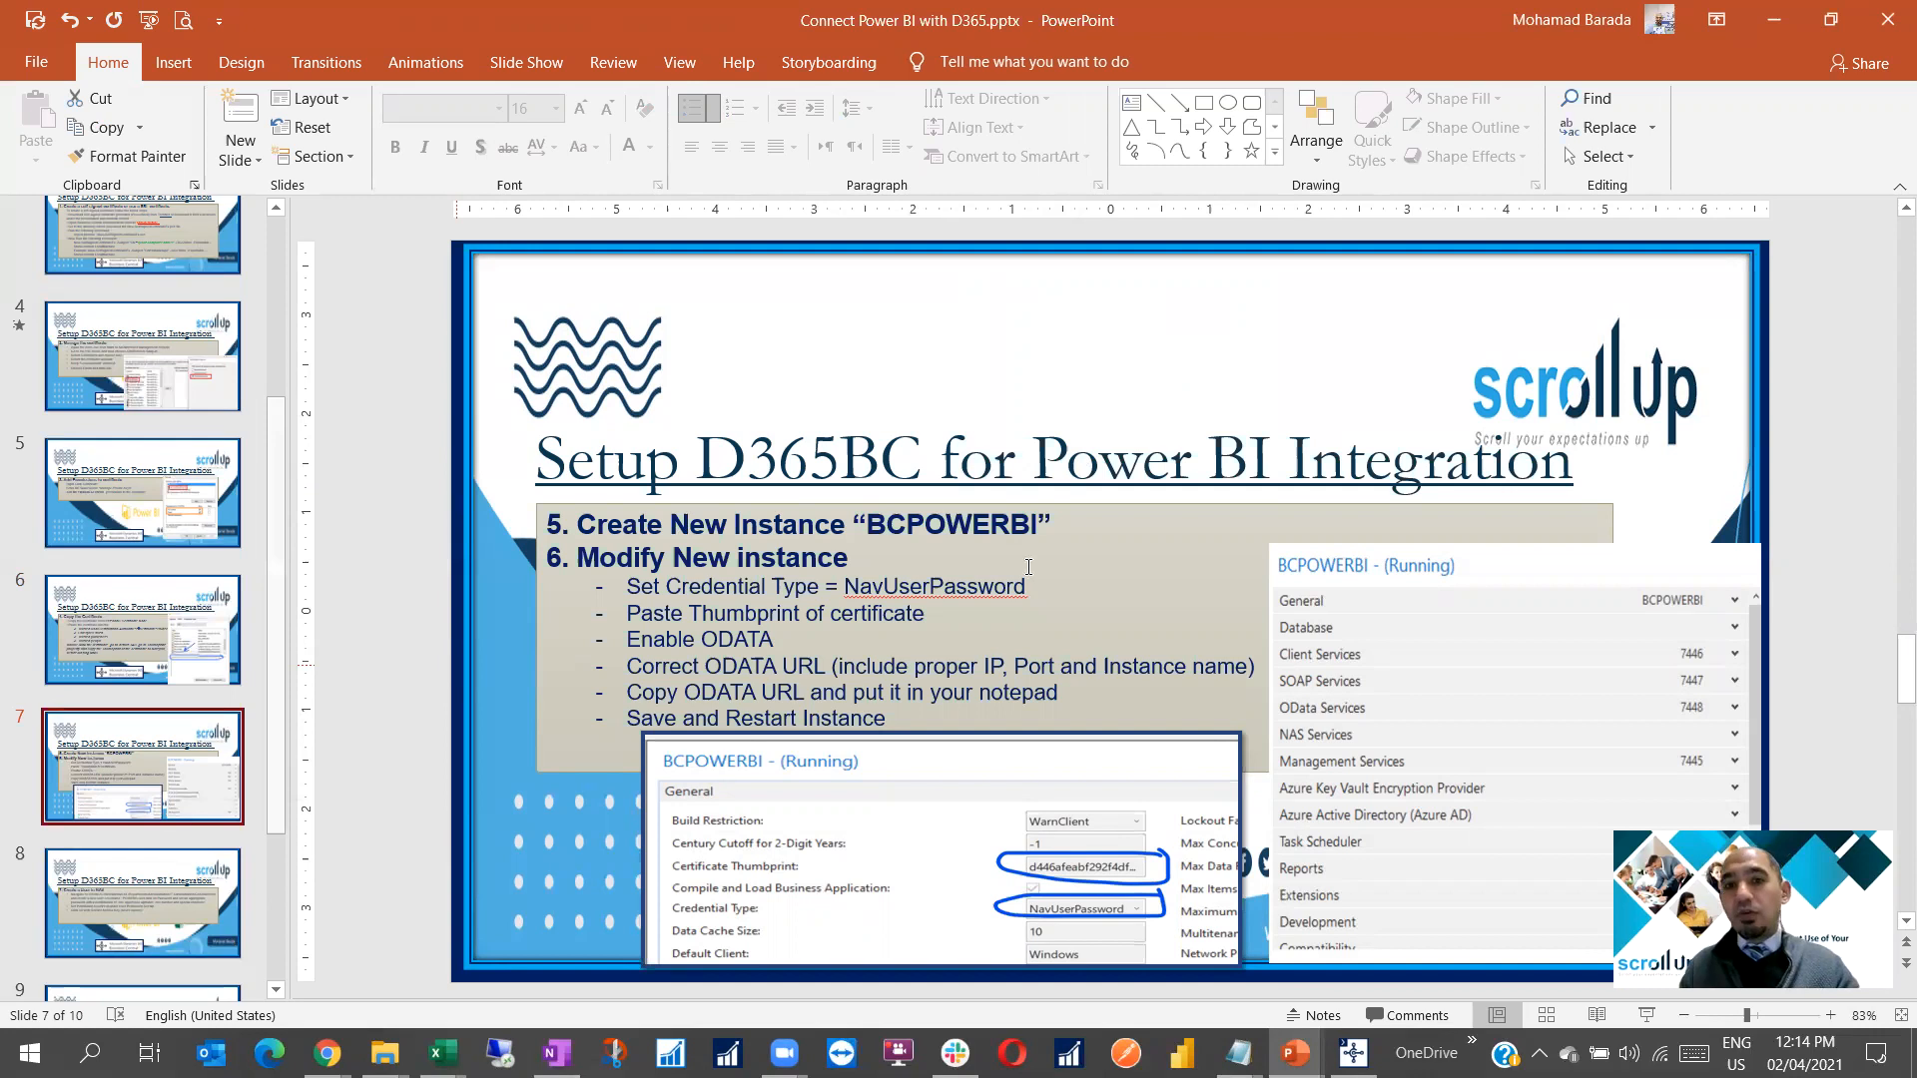
Run Business Central Administration as administrator from the Start menu's More options
left_click(1353, 1053)
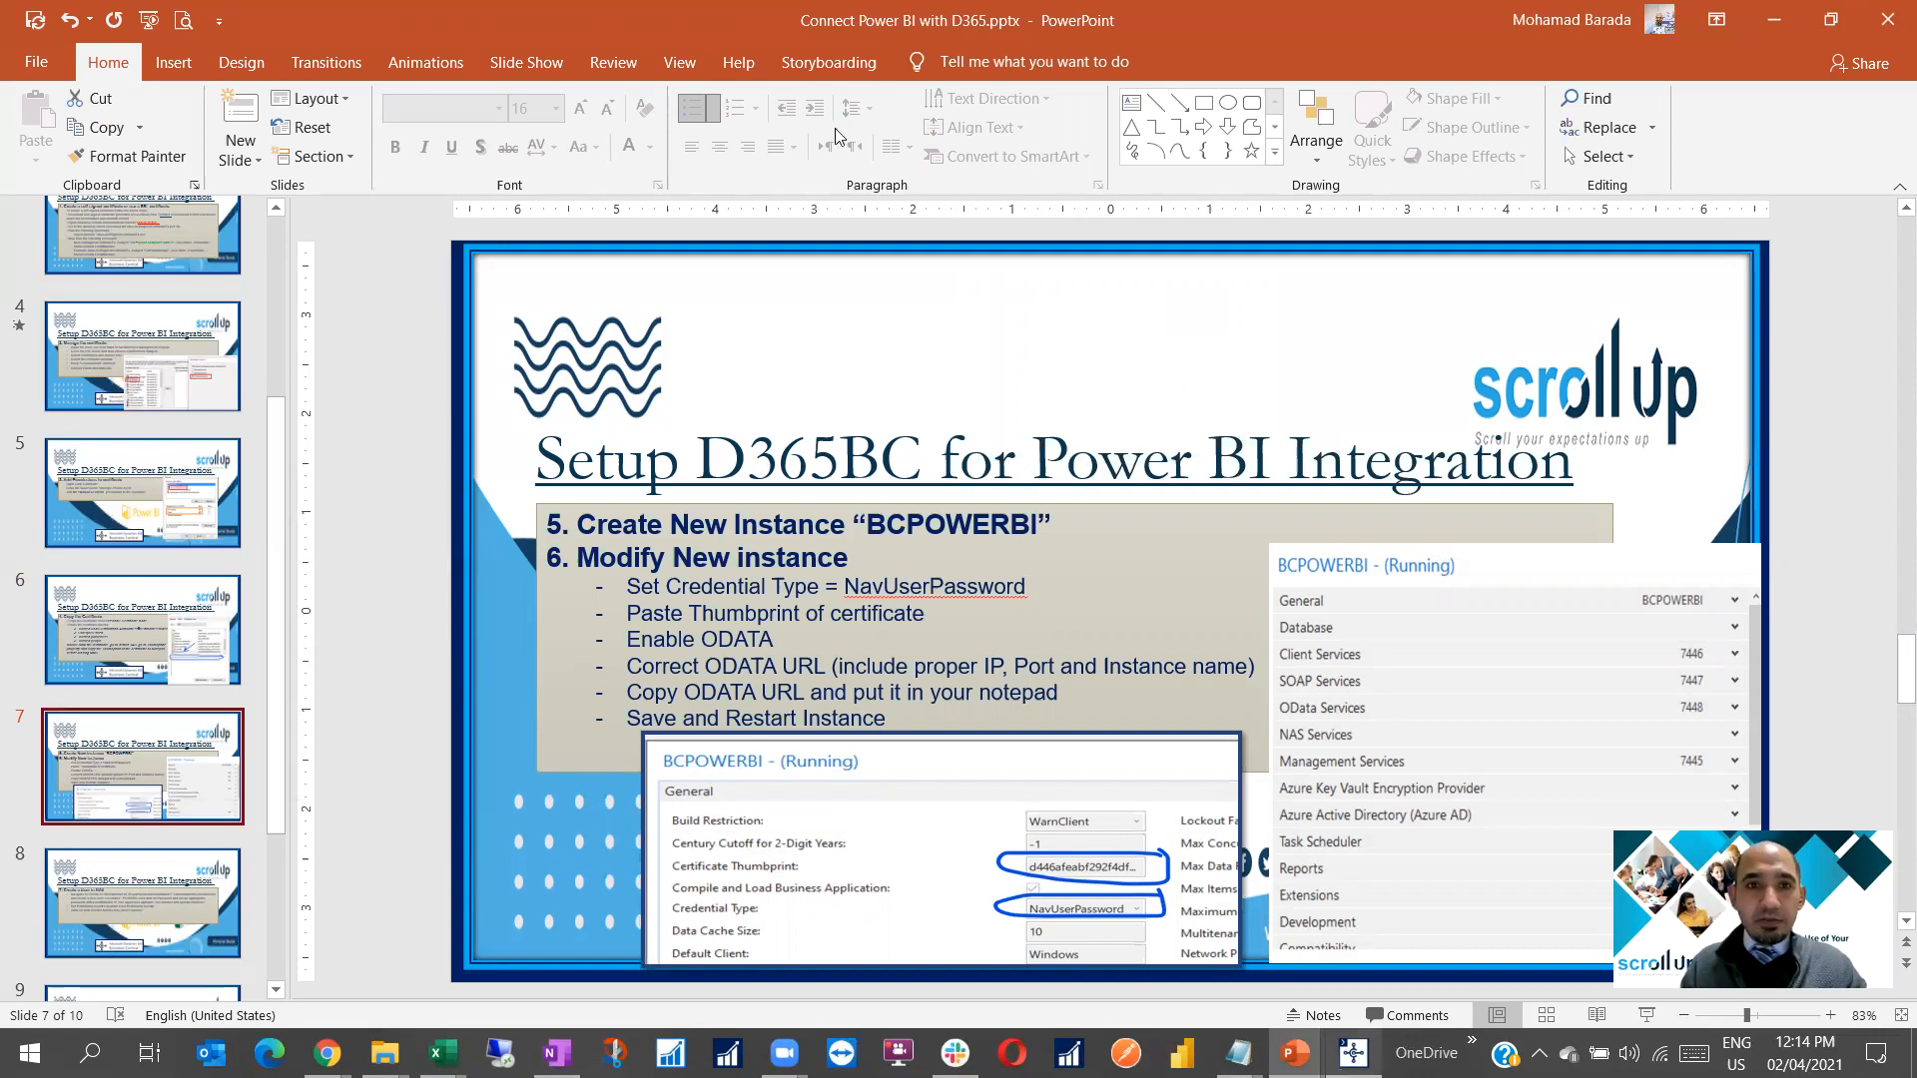
left_click(30, 1054)
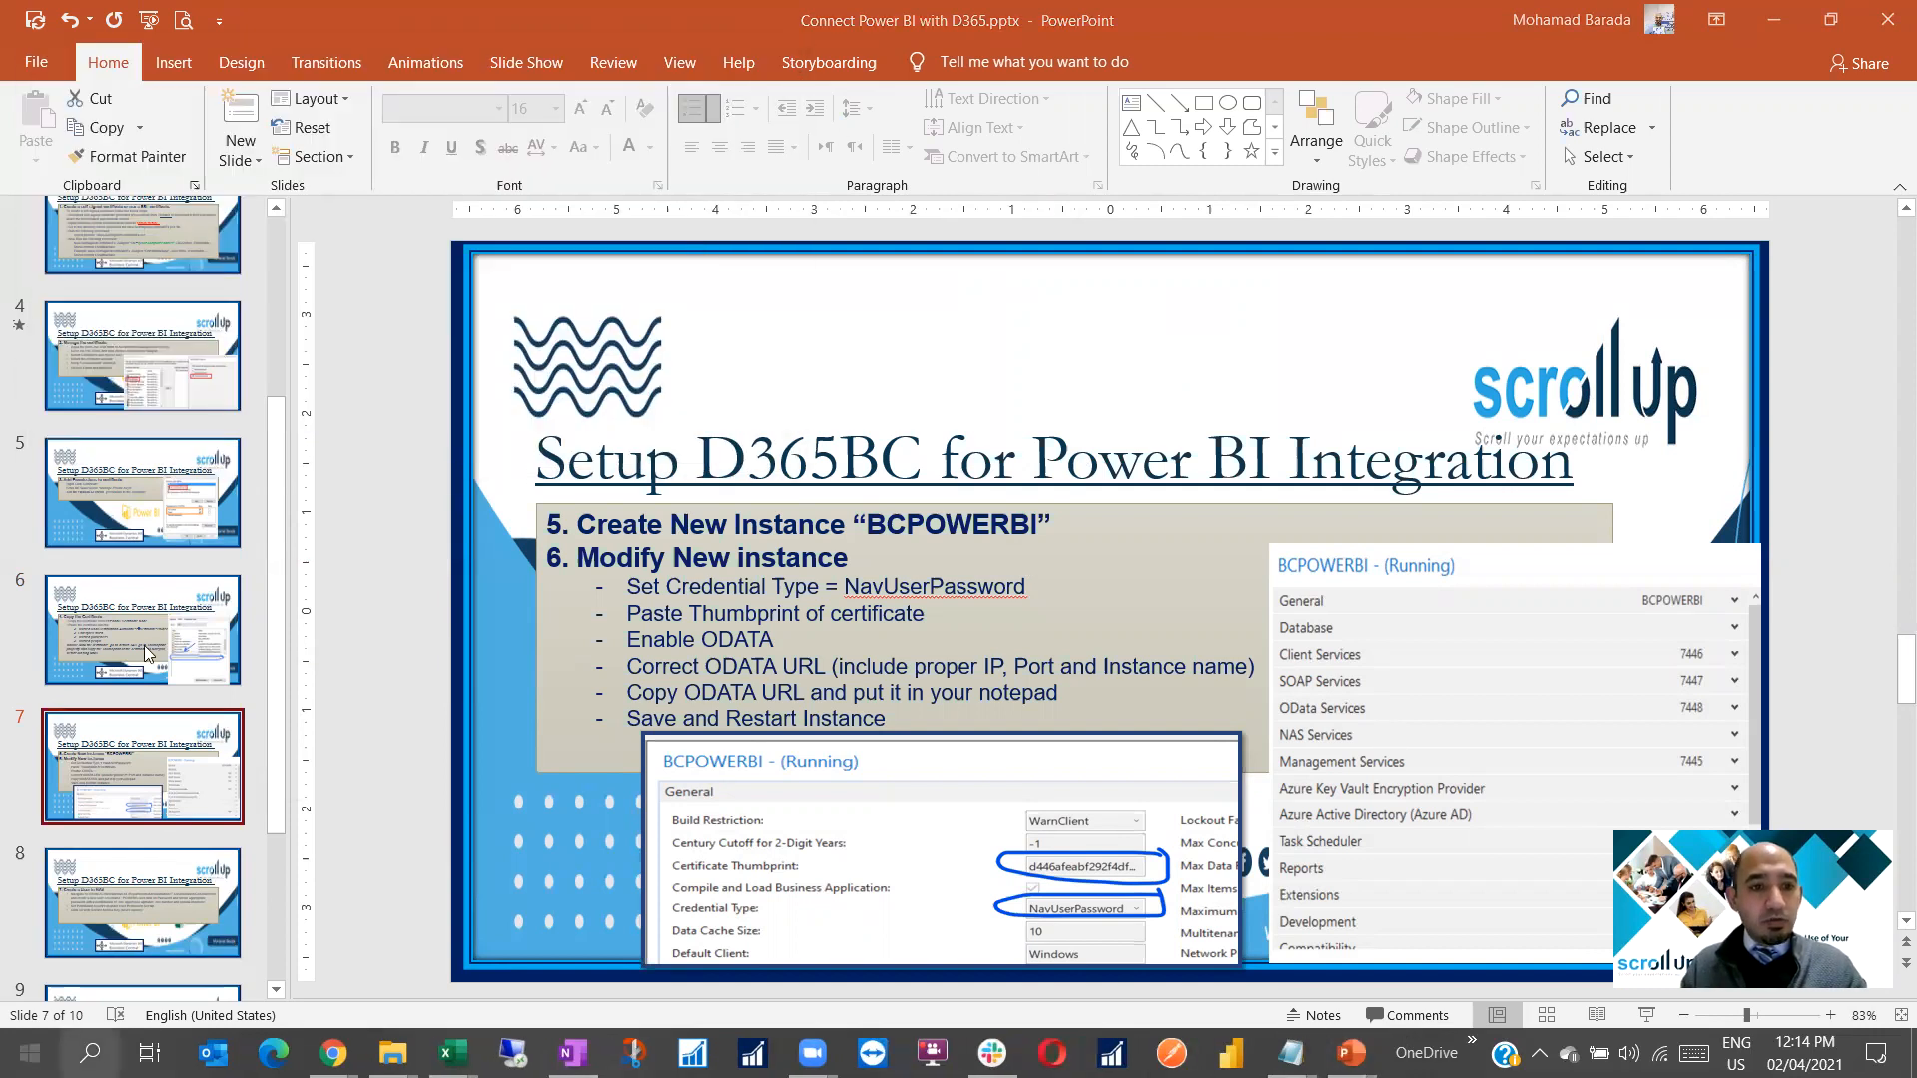
scroll(223, 777, "down", 3)
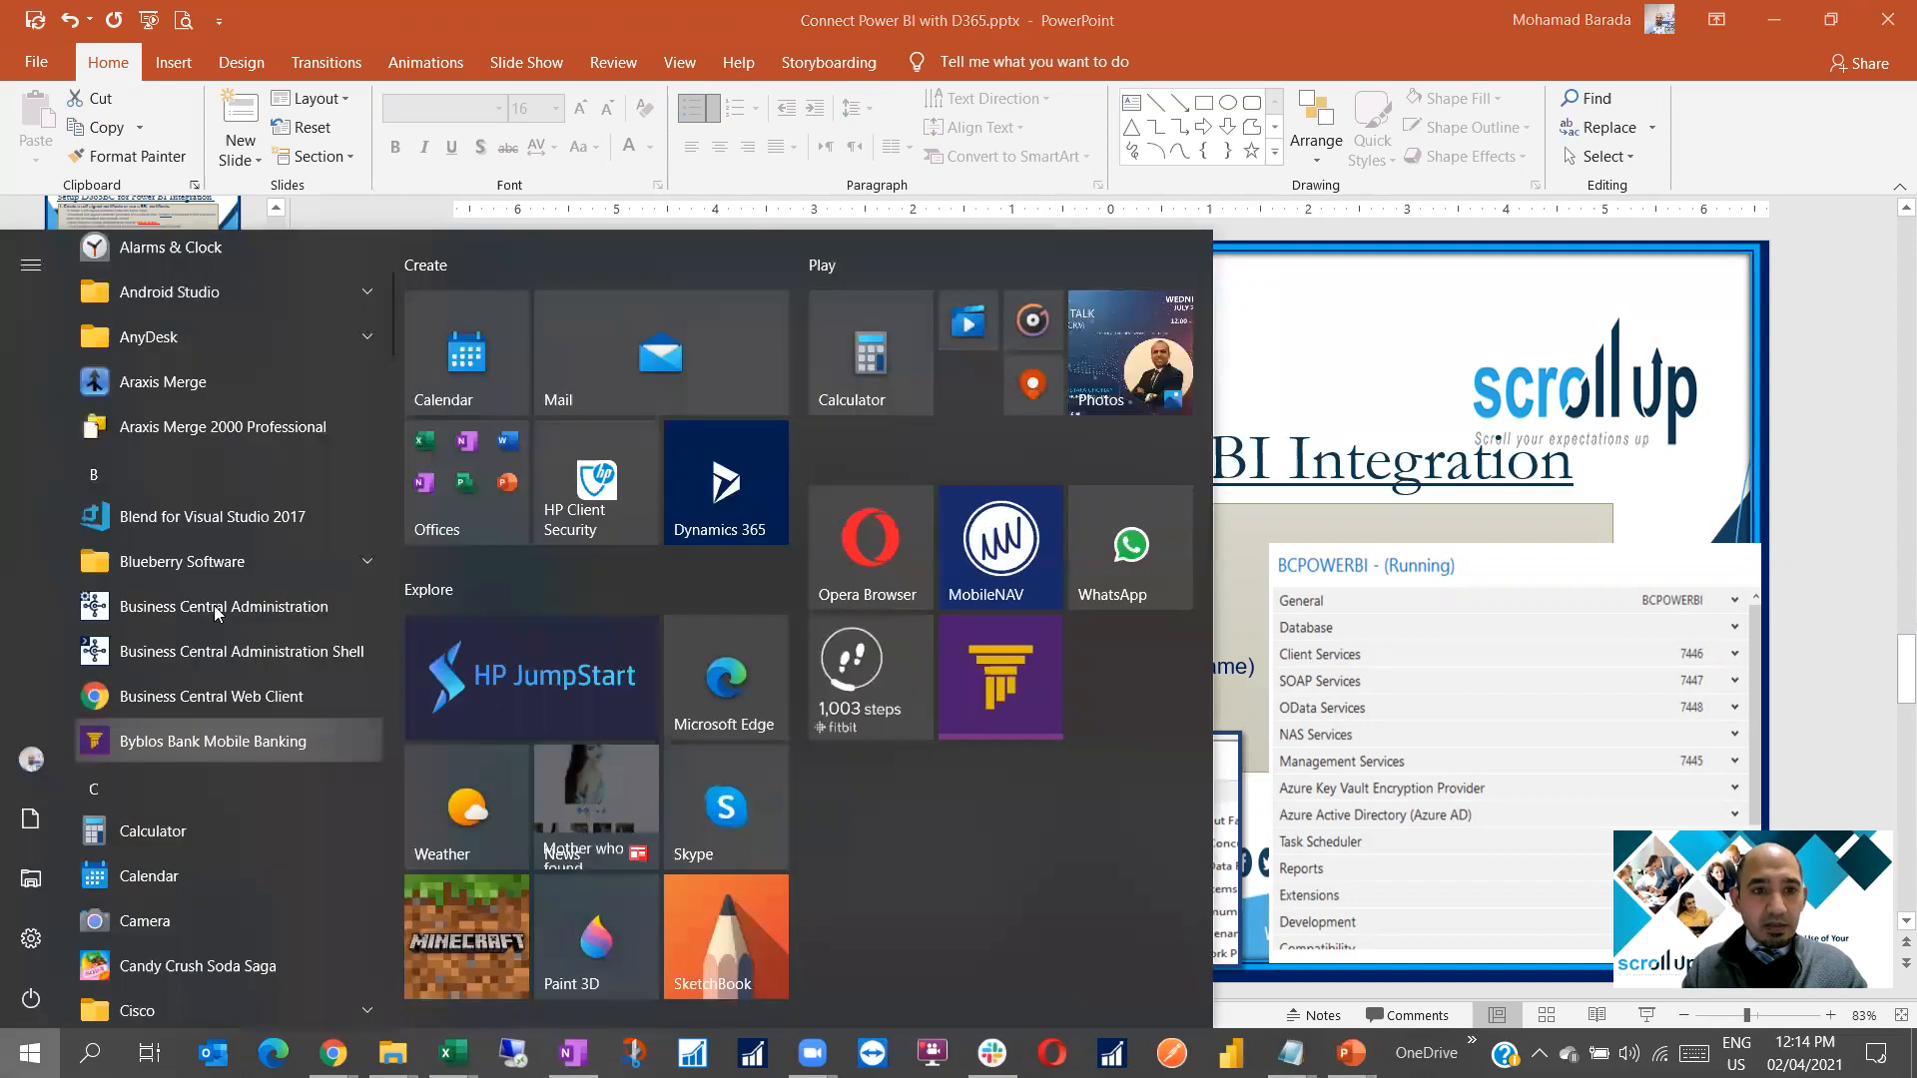
right_click(216, 613)
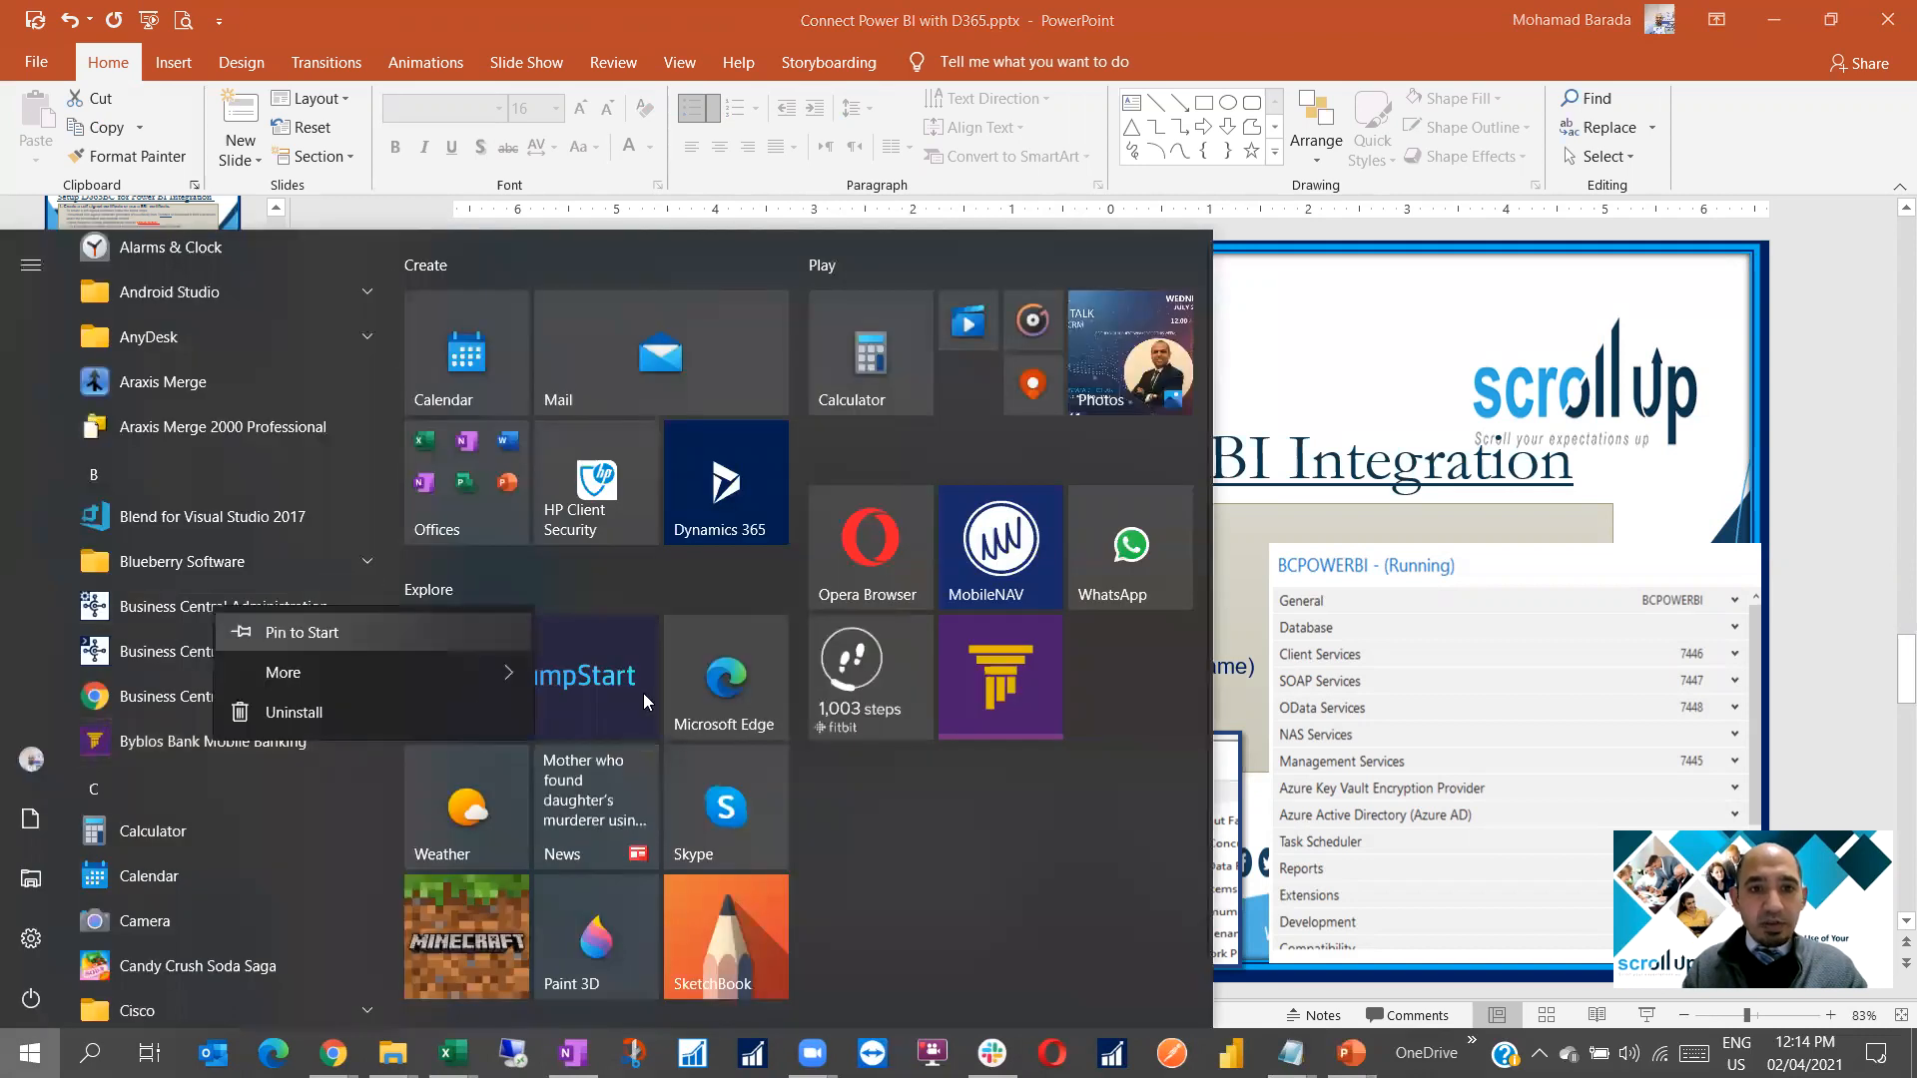
mouse_move(299, 674)
left_click(645, 721)
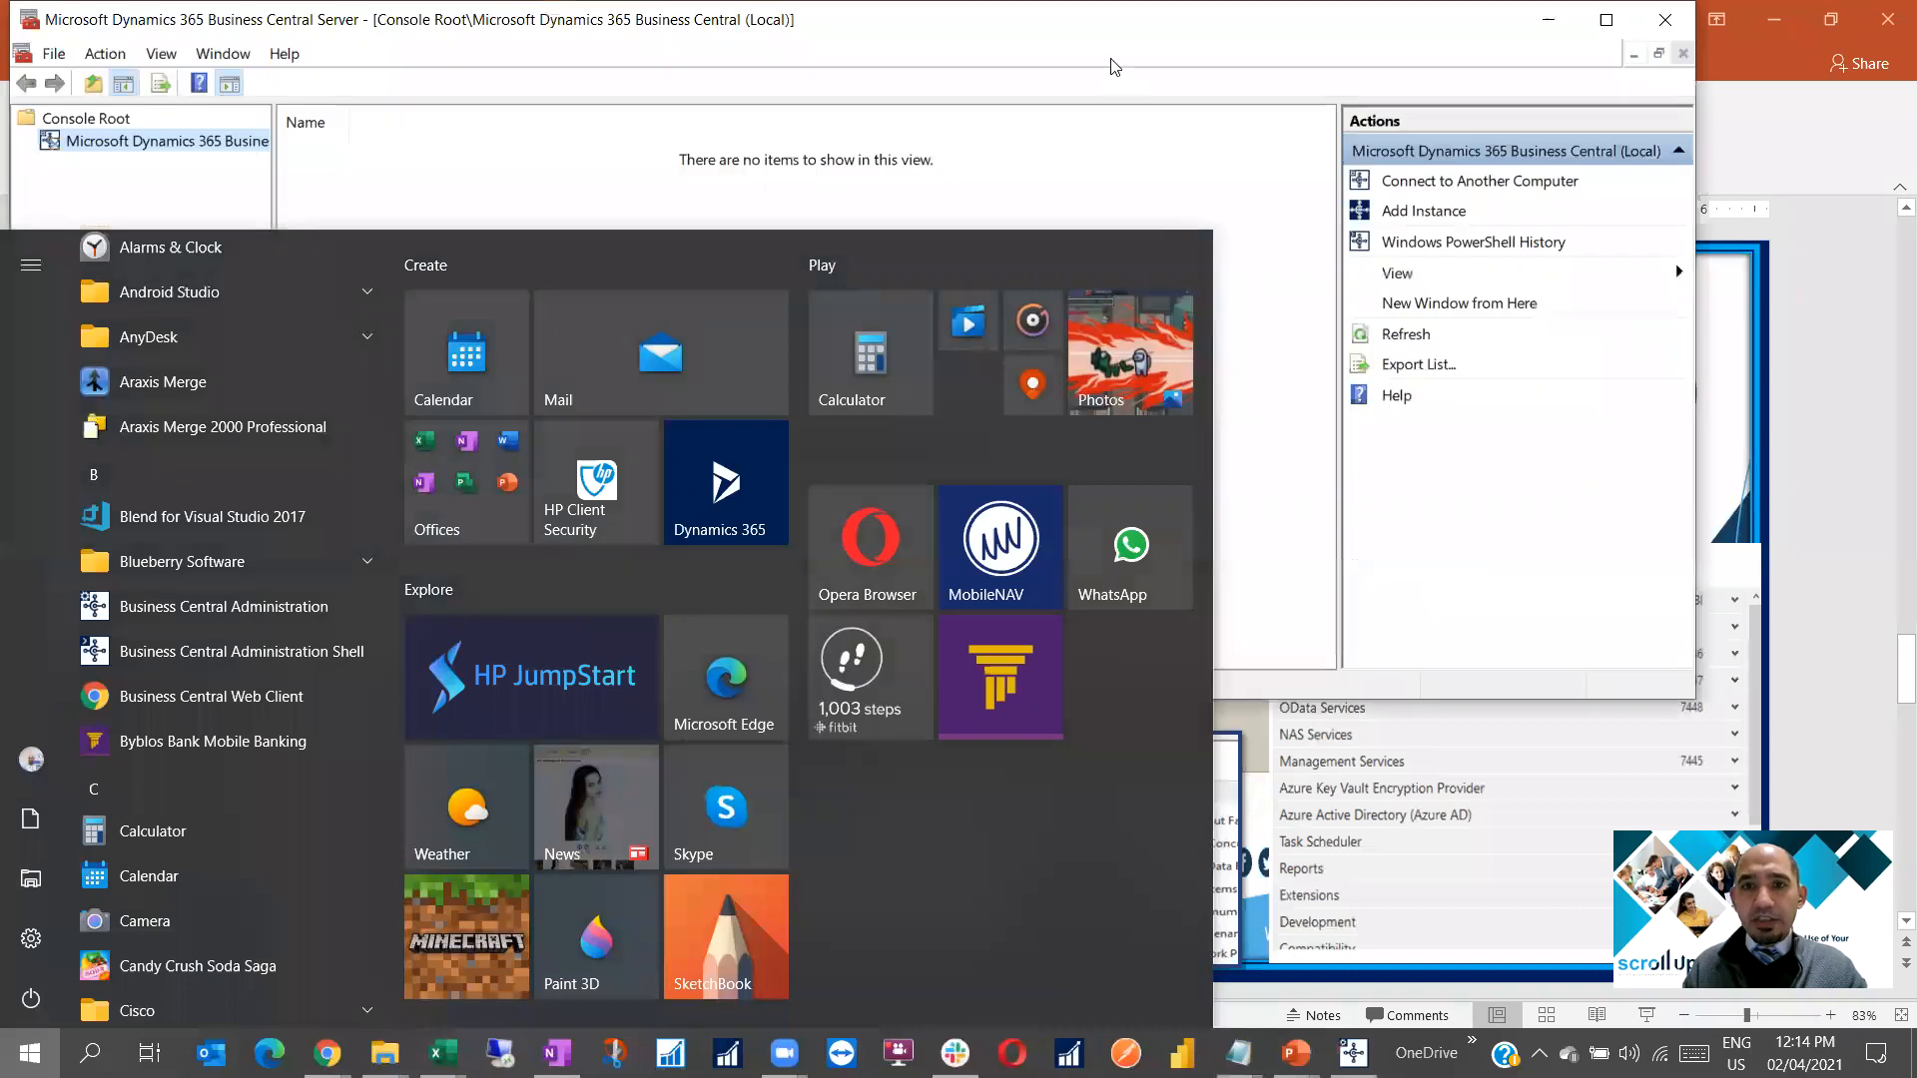
left_click(1114, 67)
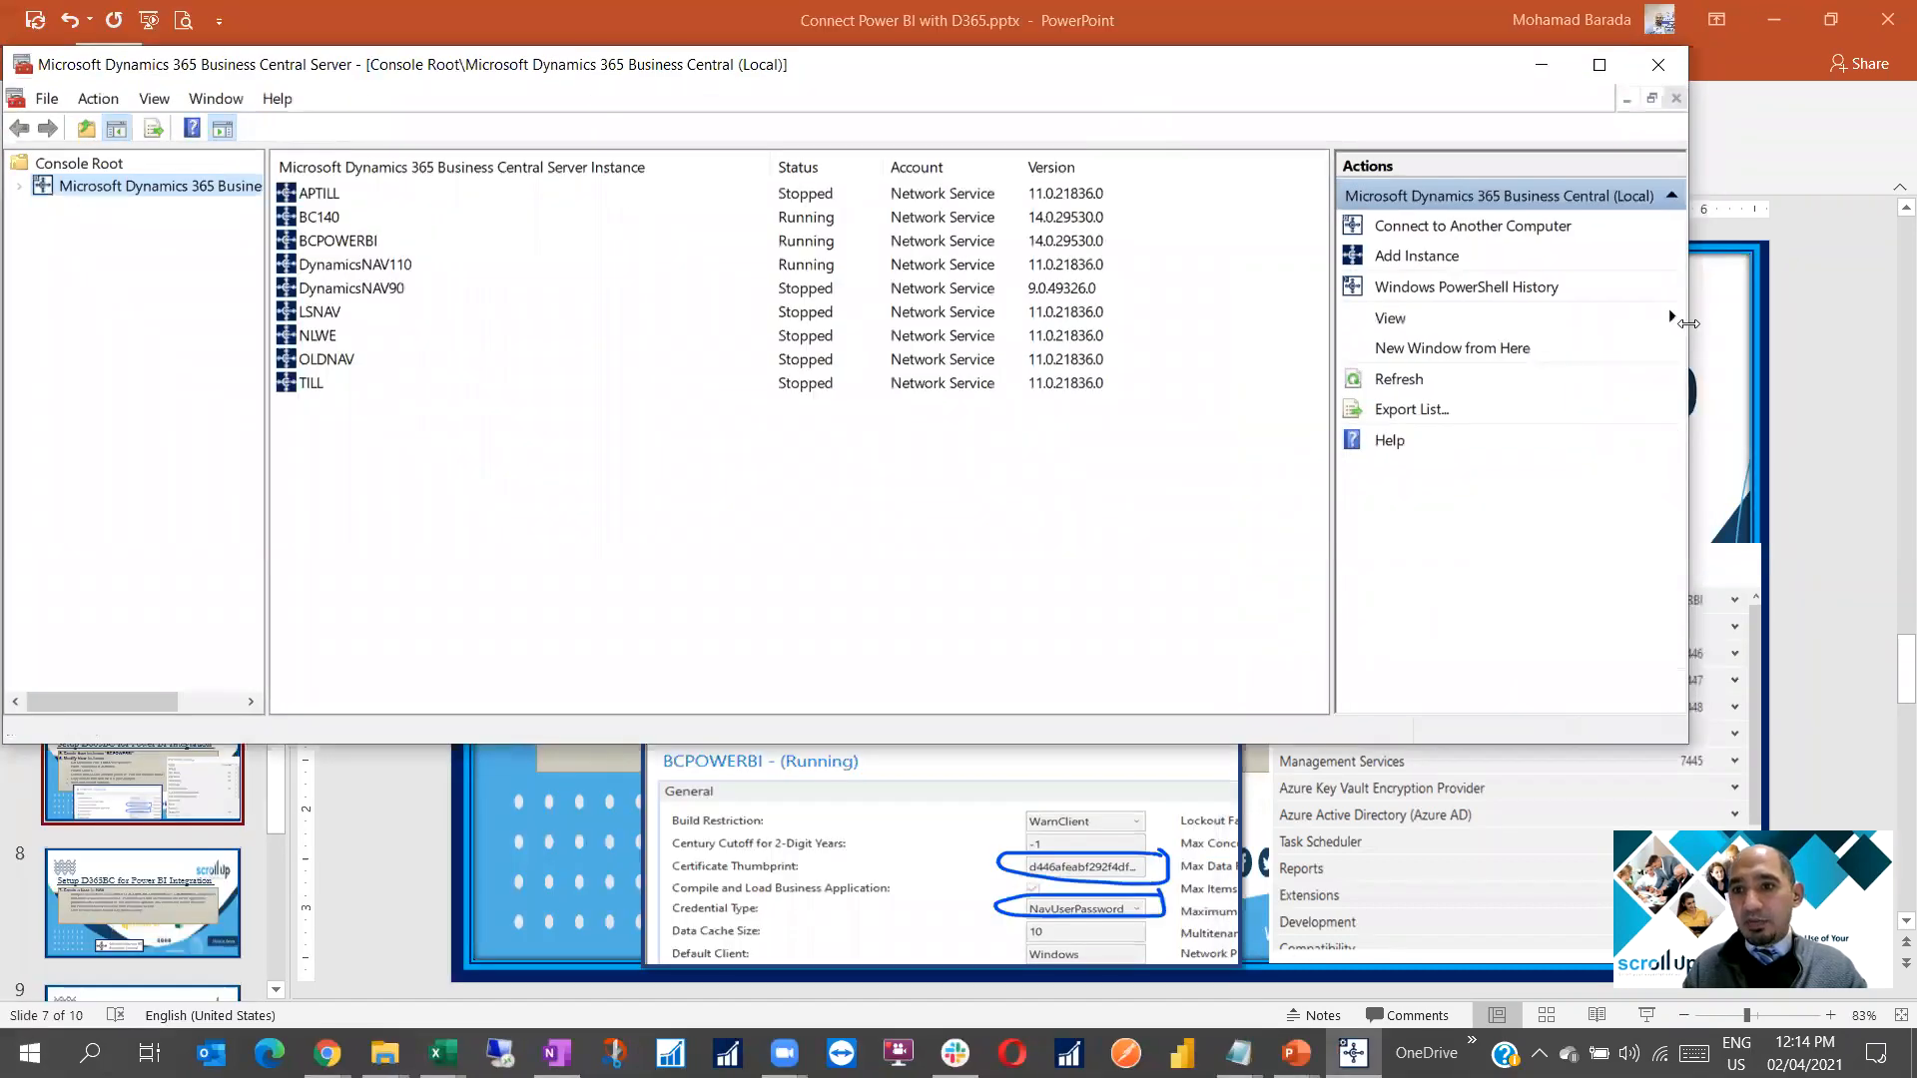
Expand Business Central (Local) and select BCPOWERBI to see its ports 7445–7449
left_click_drag(1687, 323, 1497, 324)
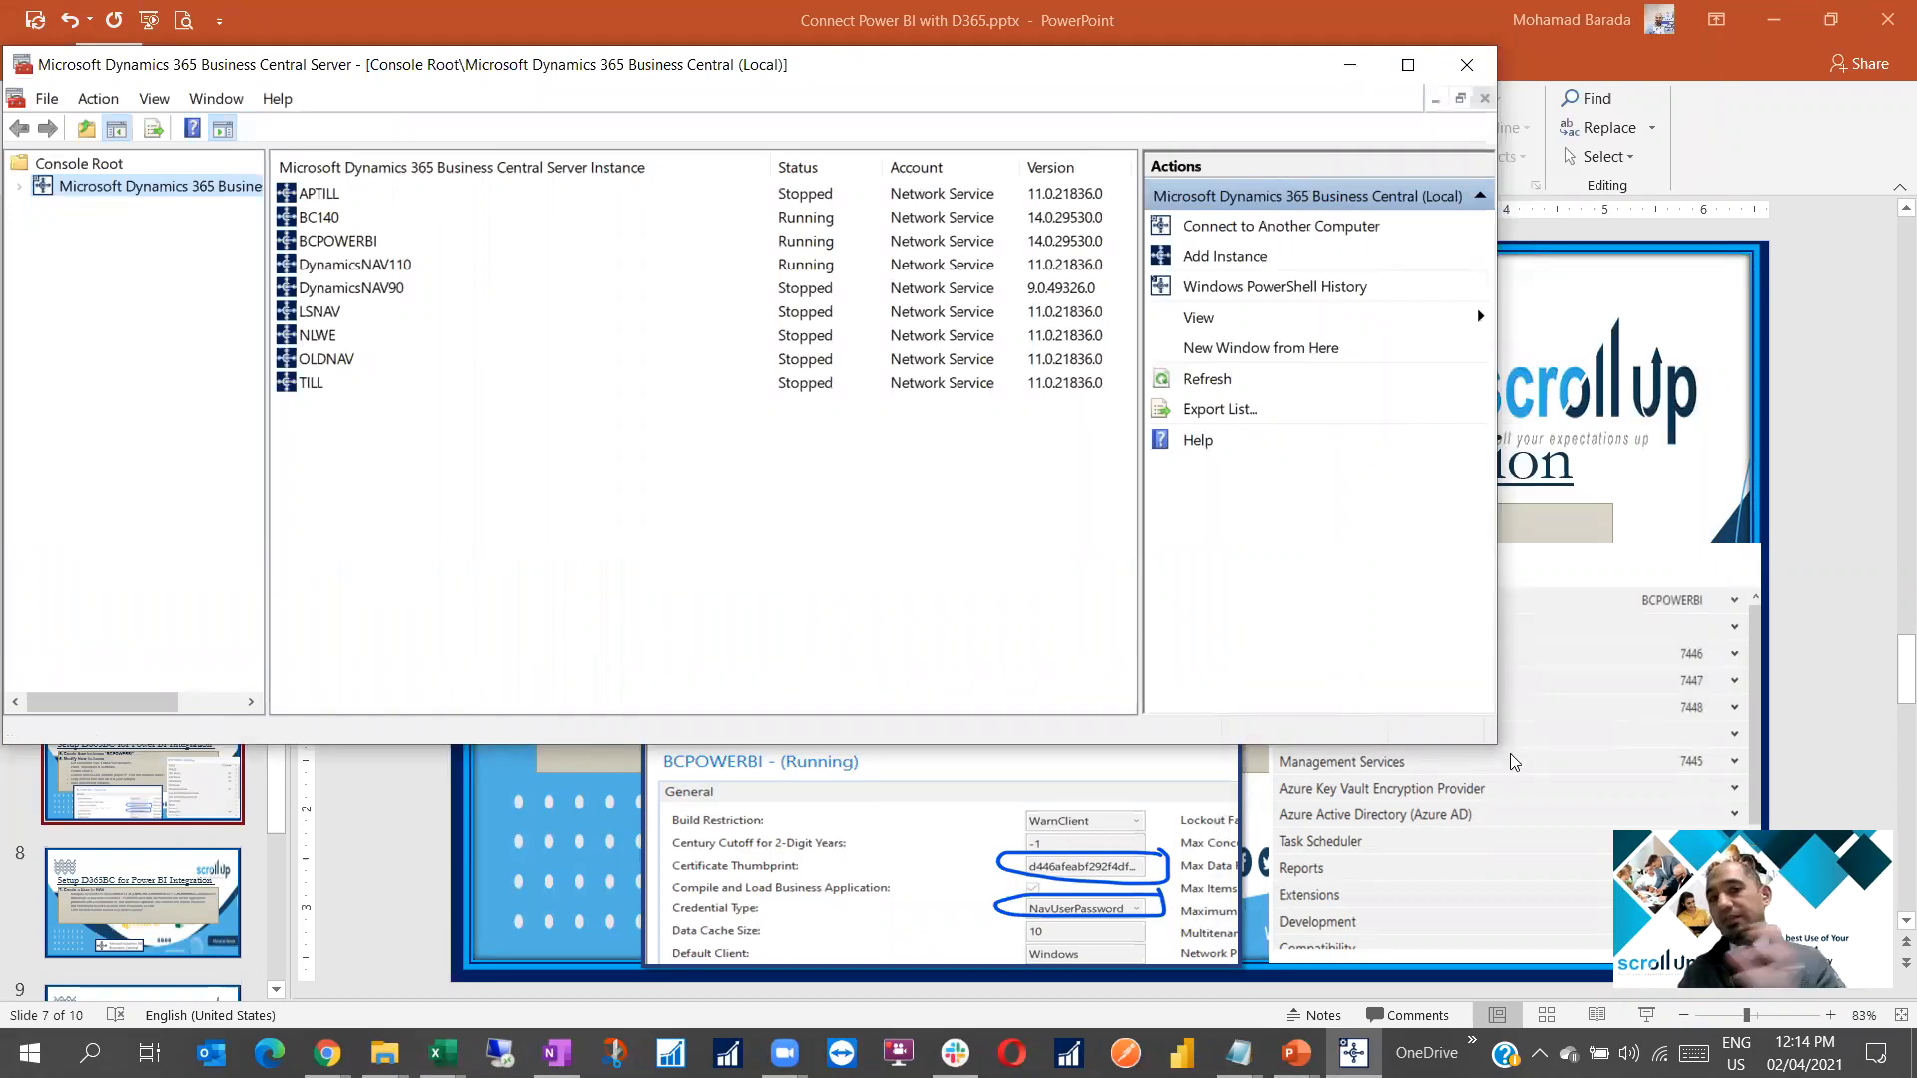
left_click(16, 189)
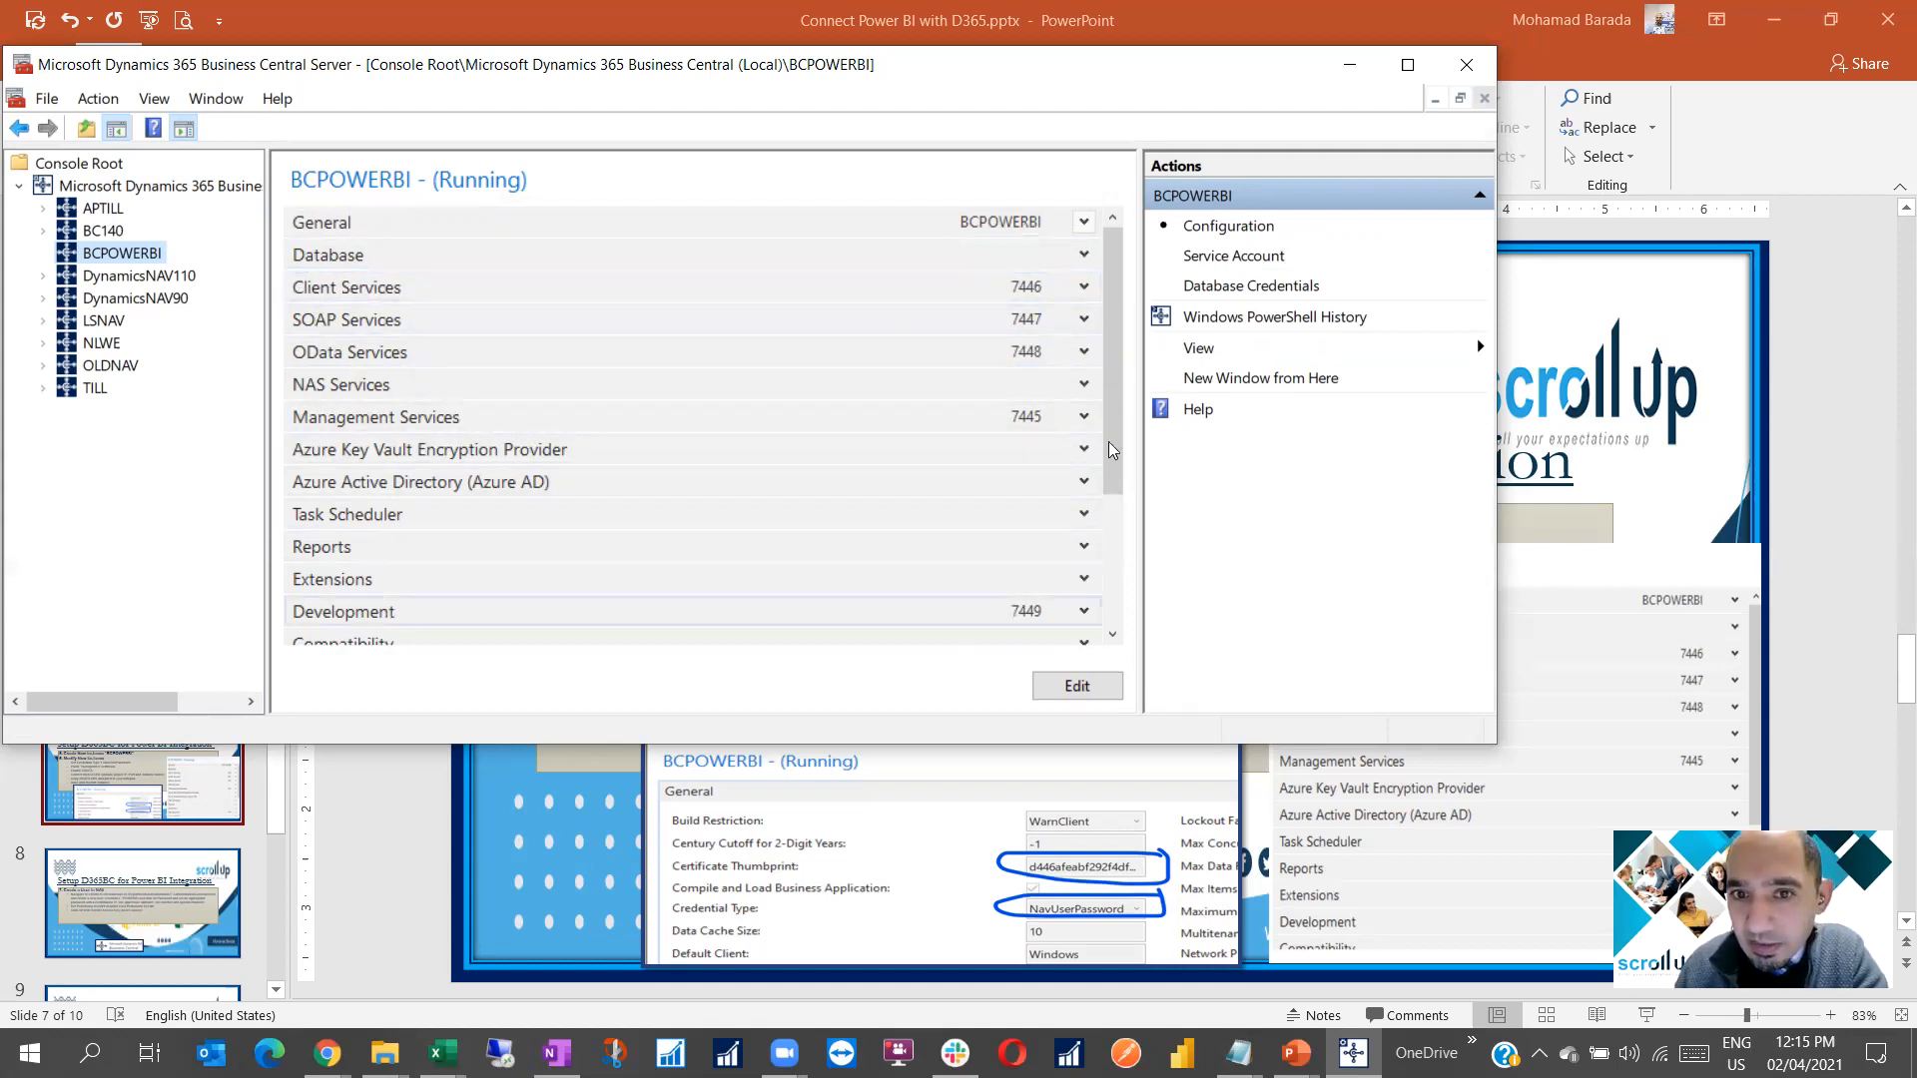
left_click(1121, 567)
scroll(974, 413, "up", 2)
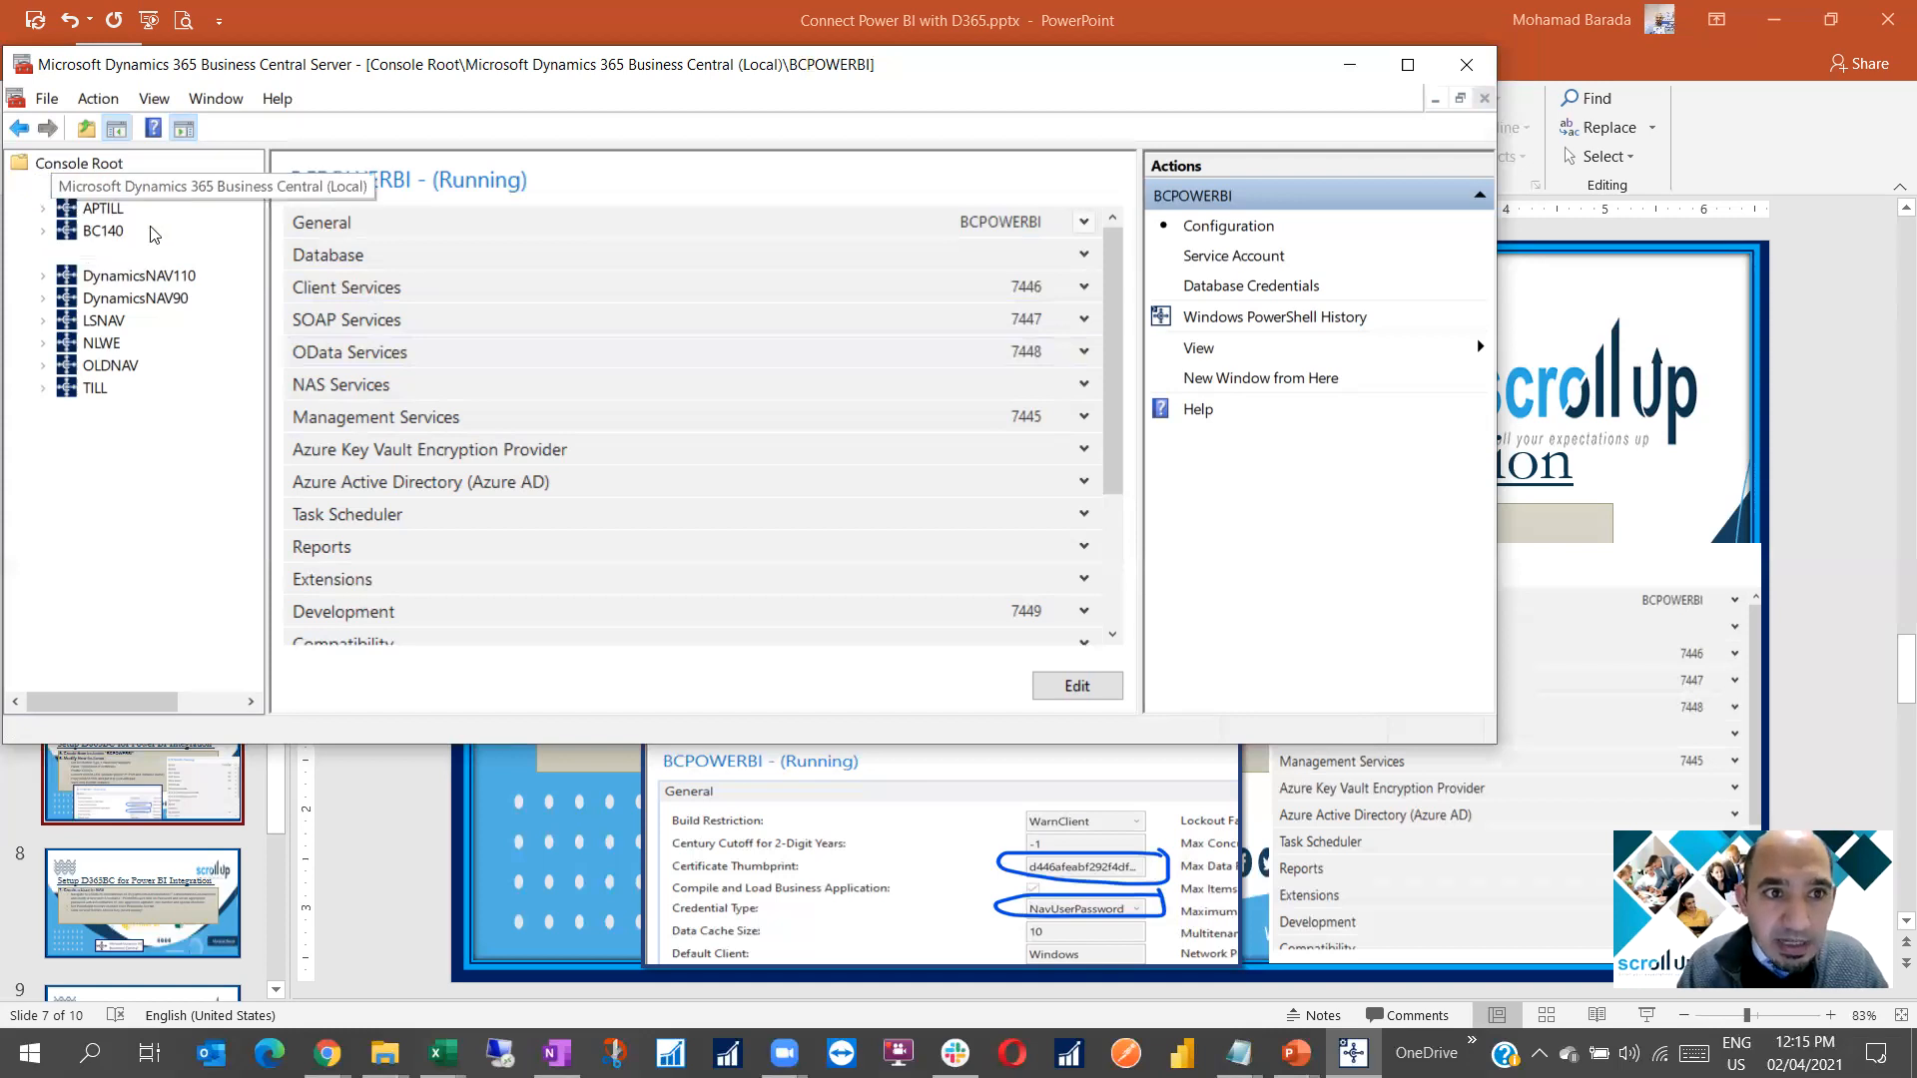
Start a new server instance from the Business Central node and name it BCPOWERBI2
right_click(122, 186)
left_click(459, 361)
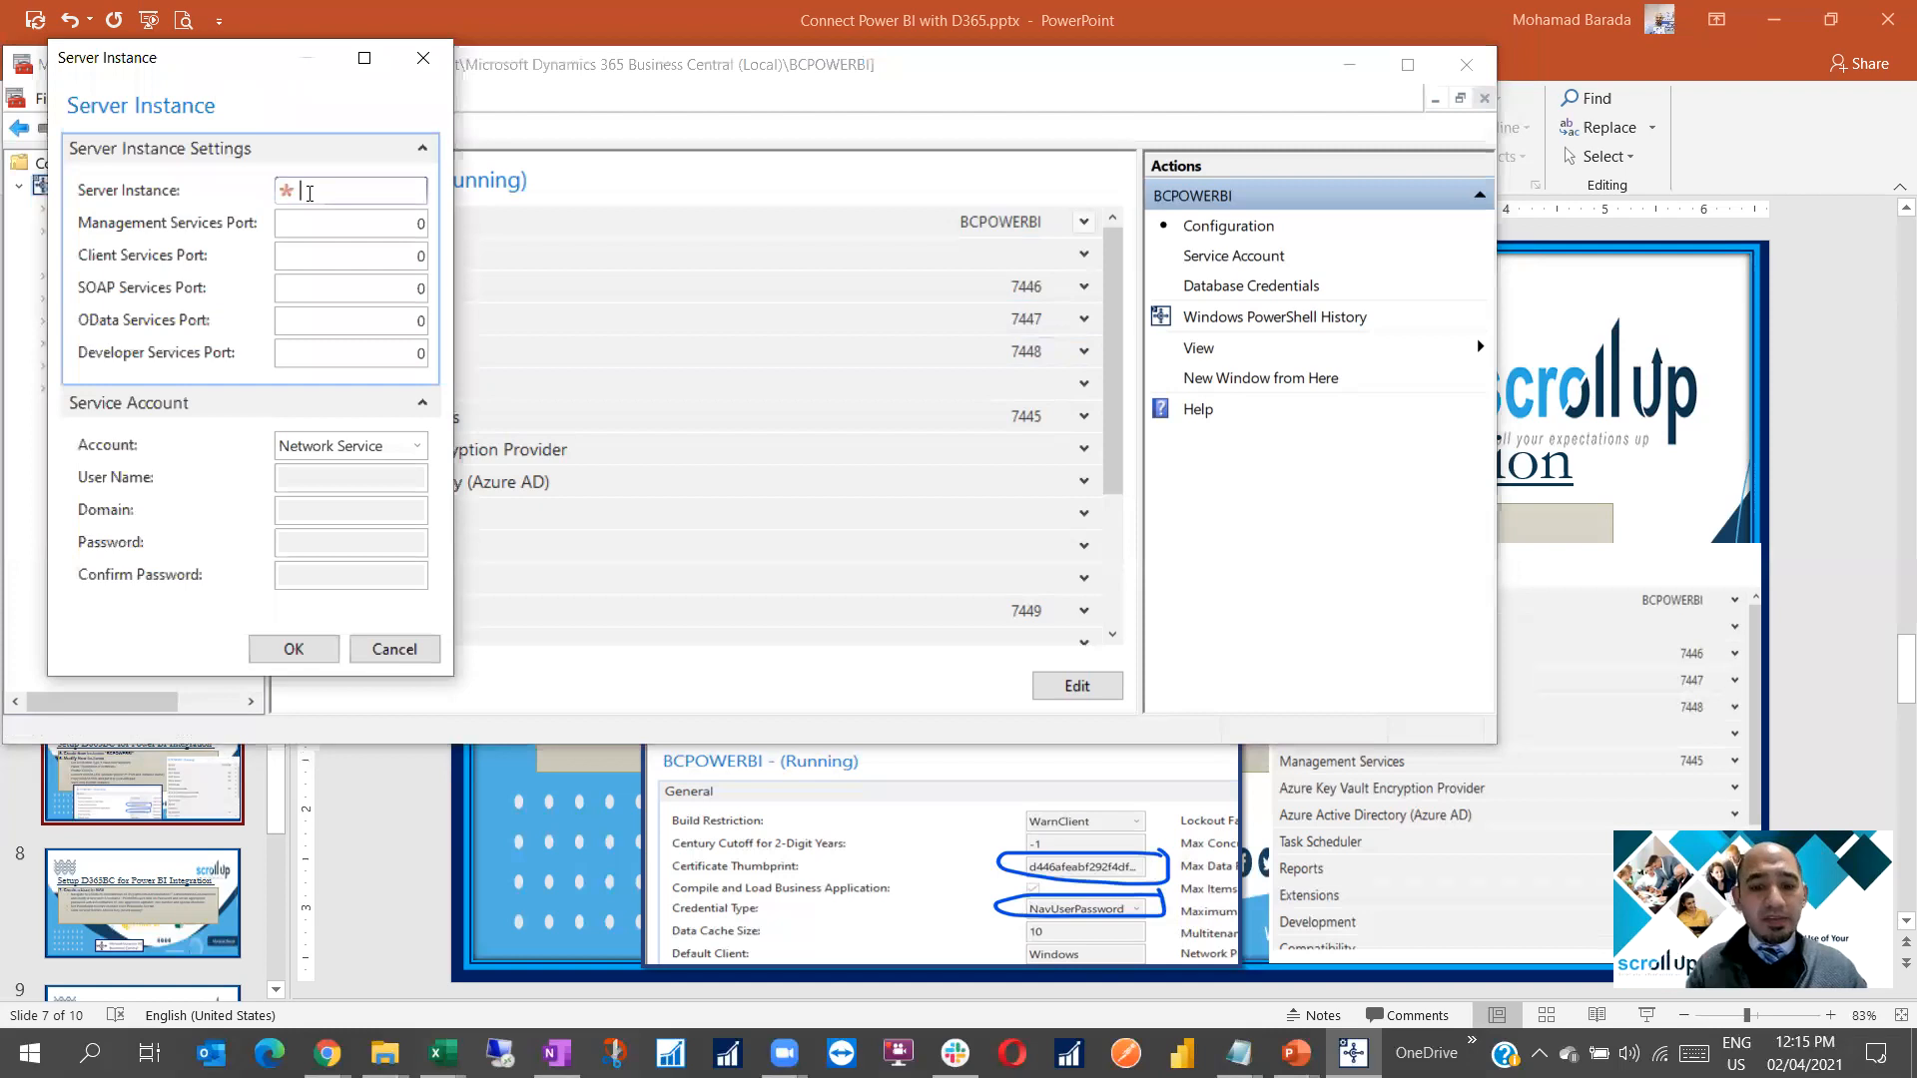
type("BIPOW")
key("BackSpace")
key("BackSpace")
key("BackSpace")
key("BackSpace")
key("BackSpace")
type("POWERBI")
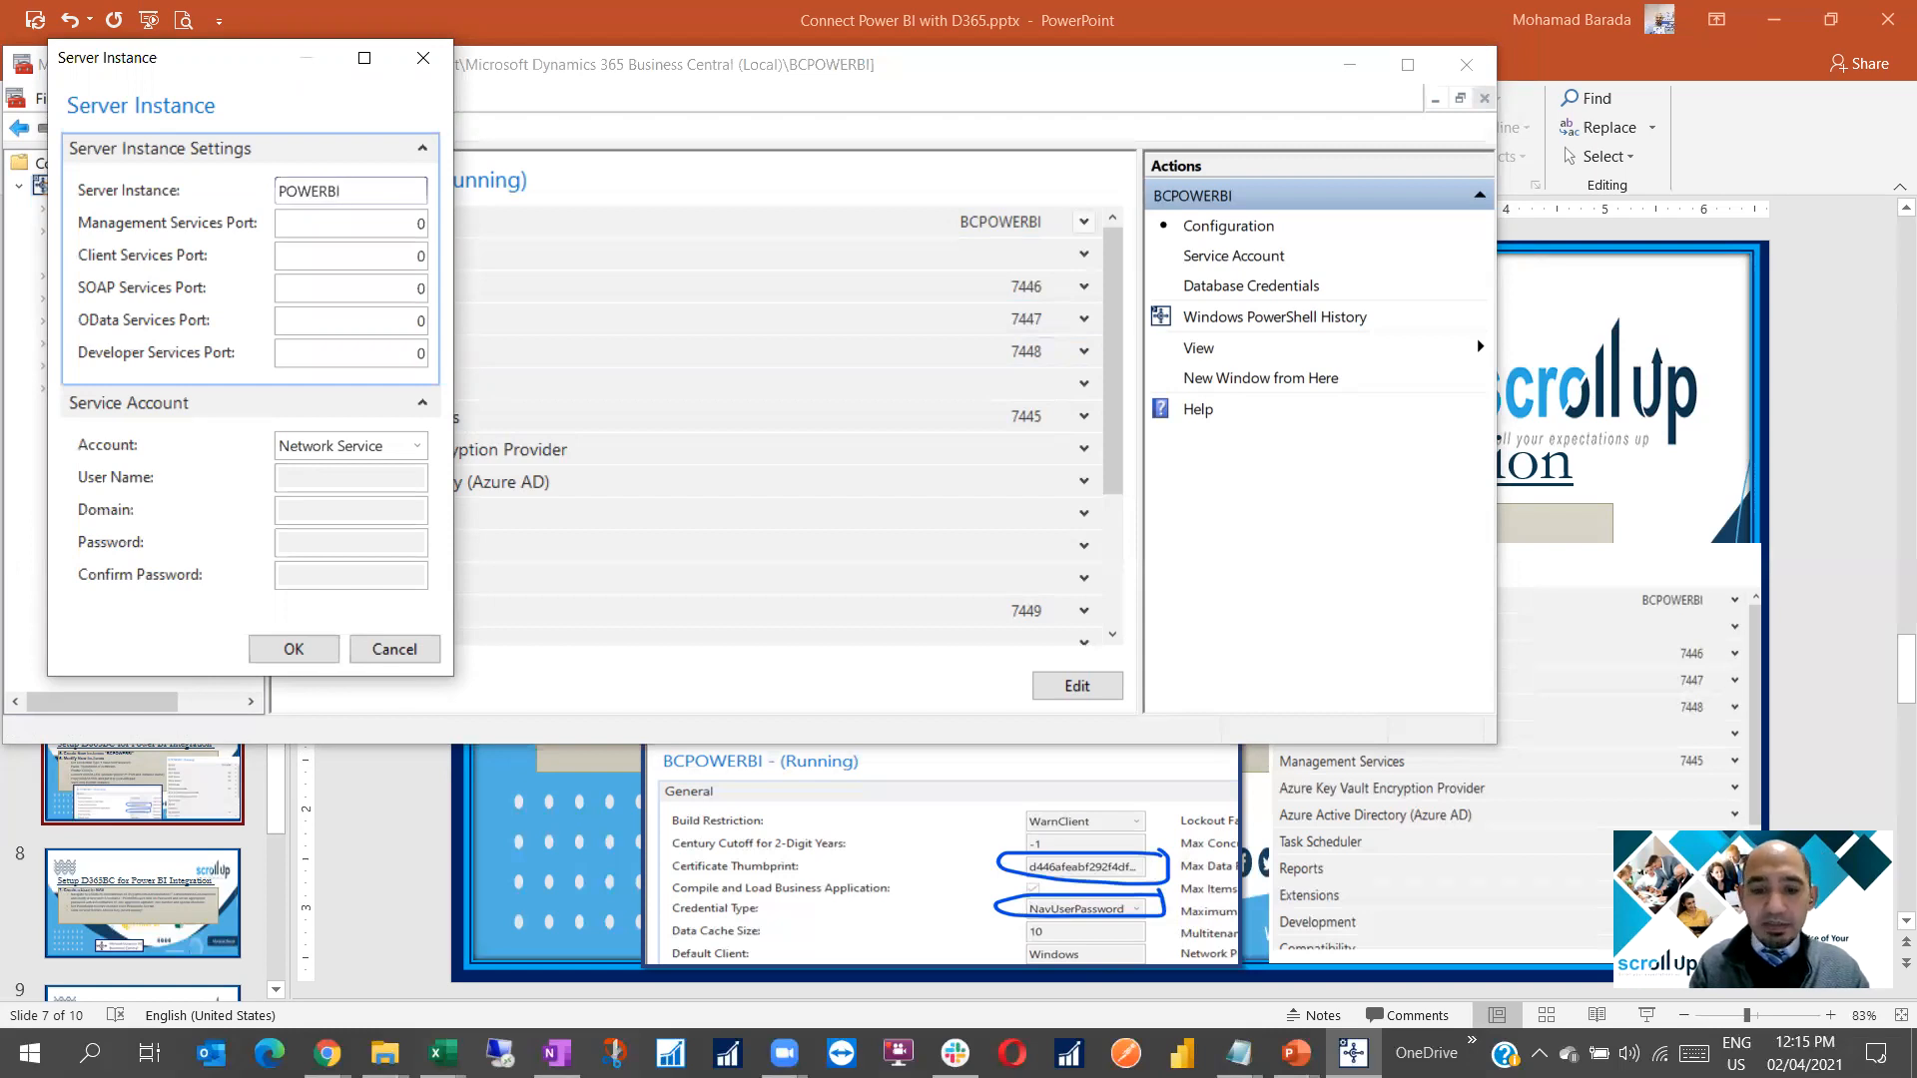
type("BC")
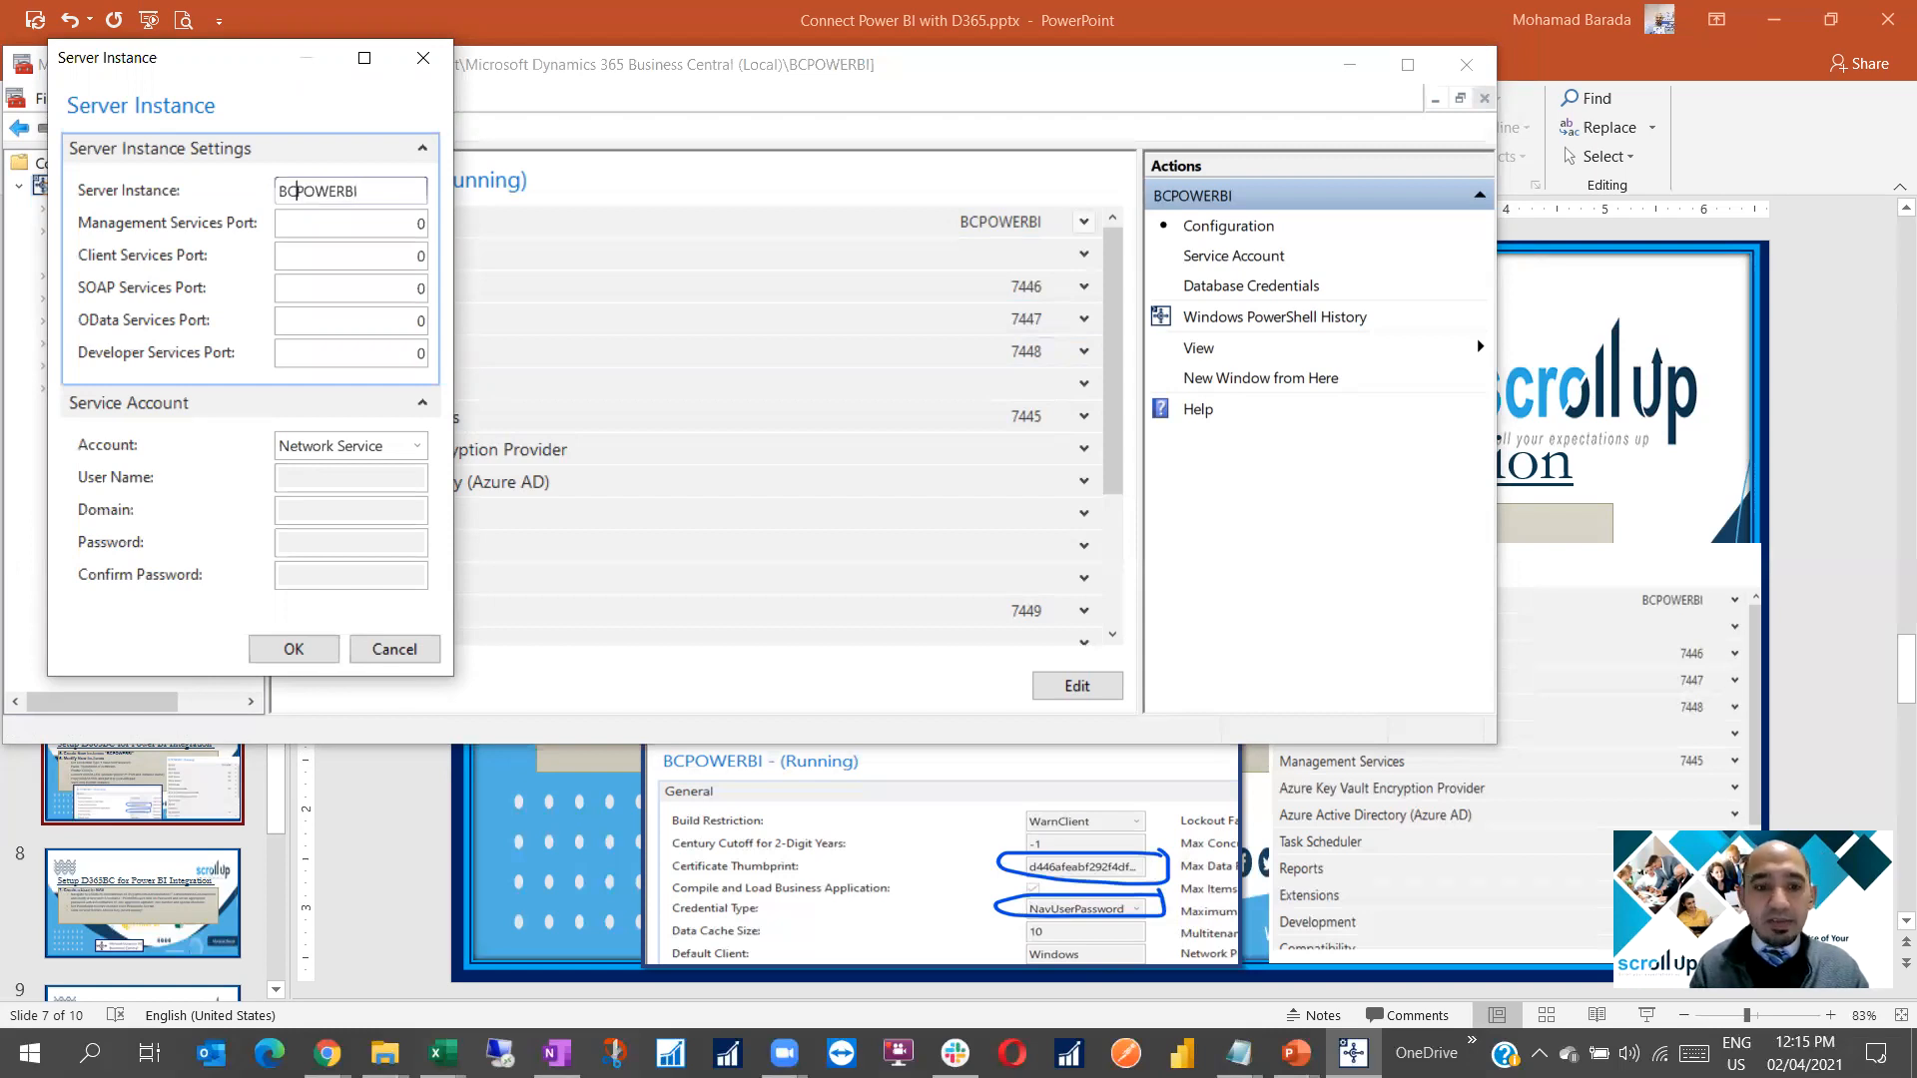
type("2")
left_click(375, 225)
key("shift+End")
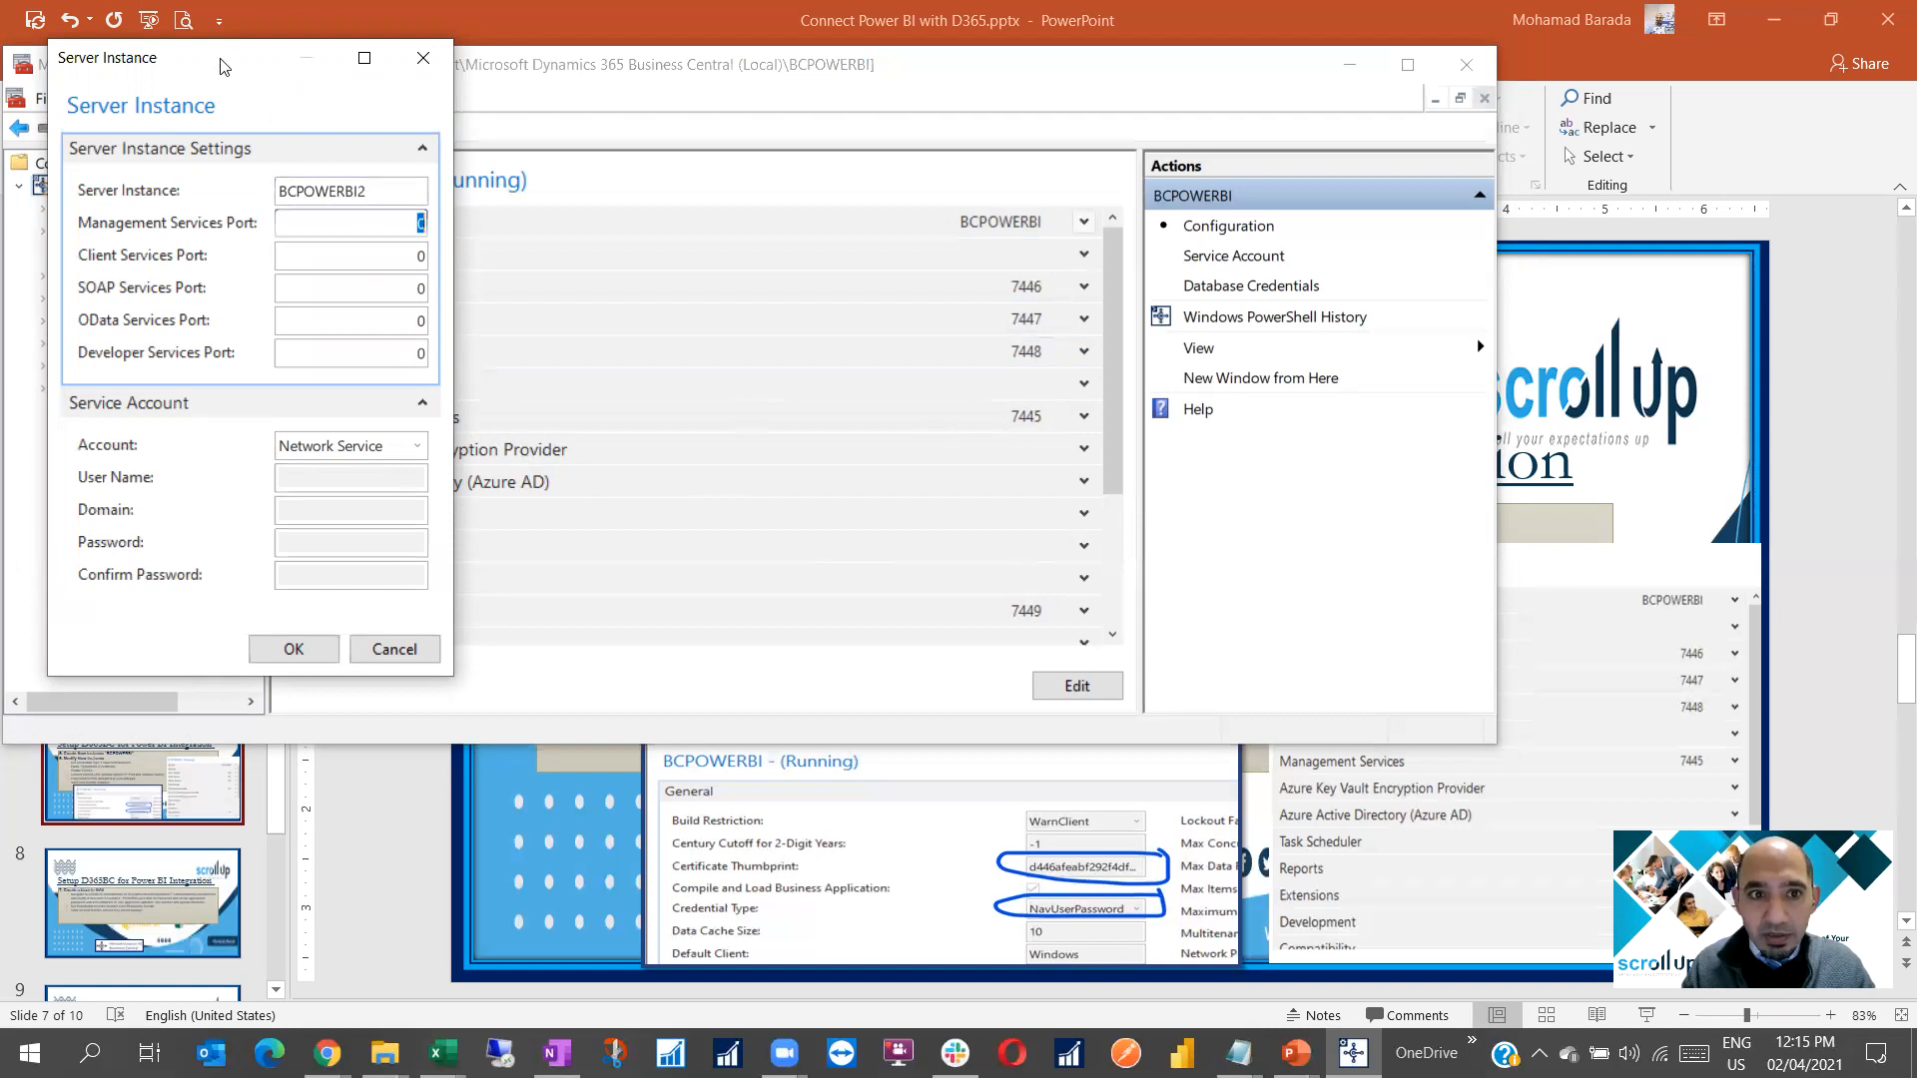
left_click_drag(222, 67, 269, 113)
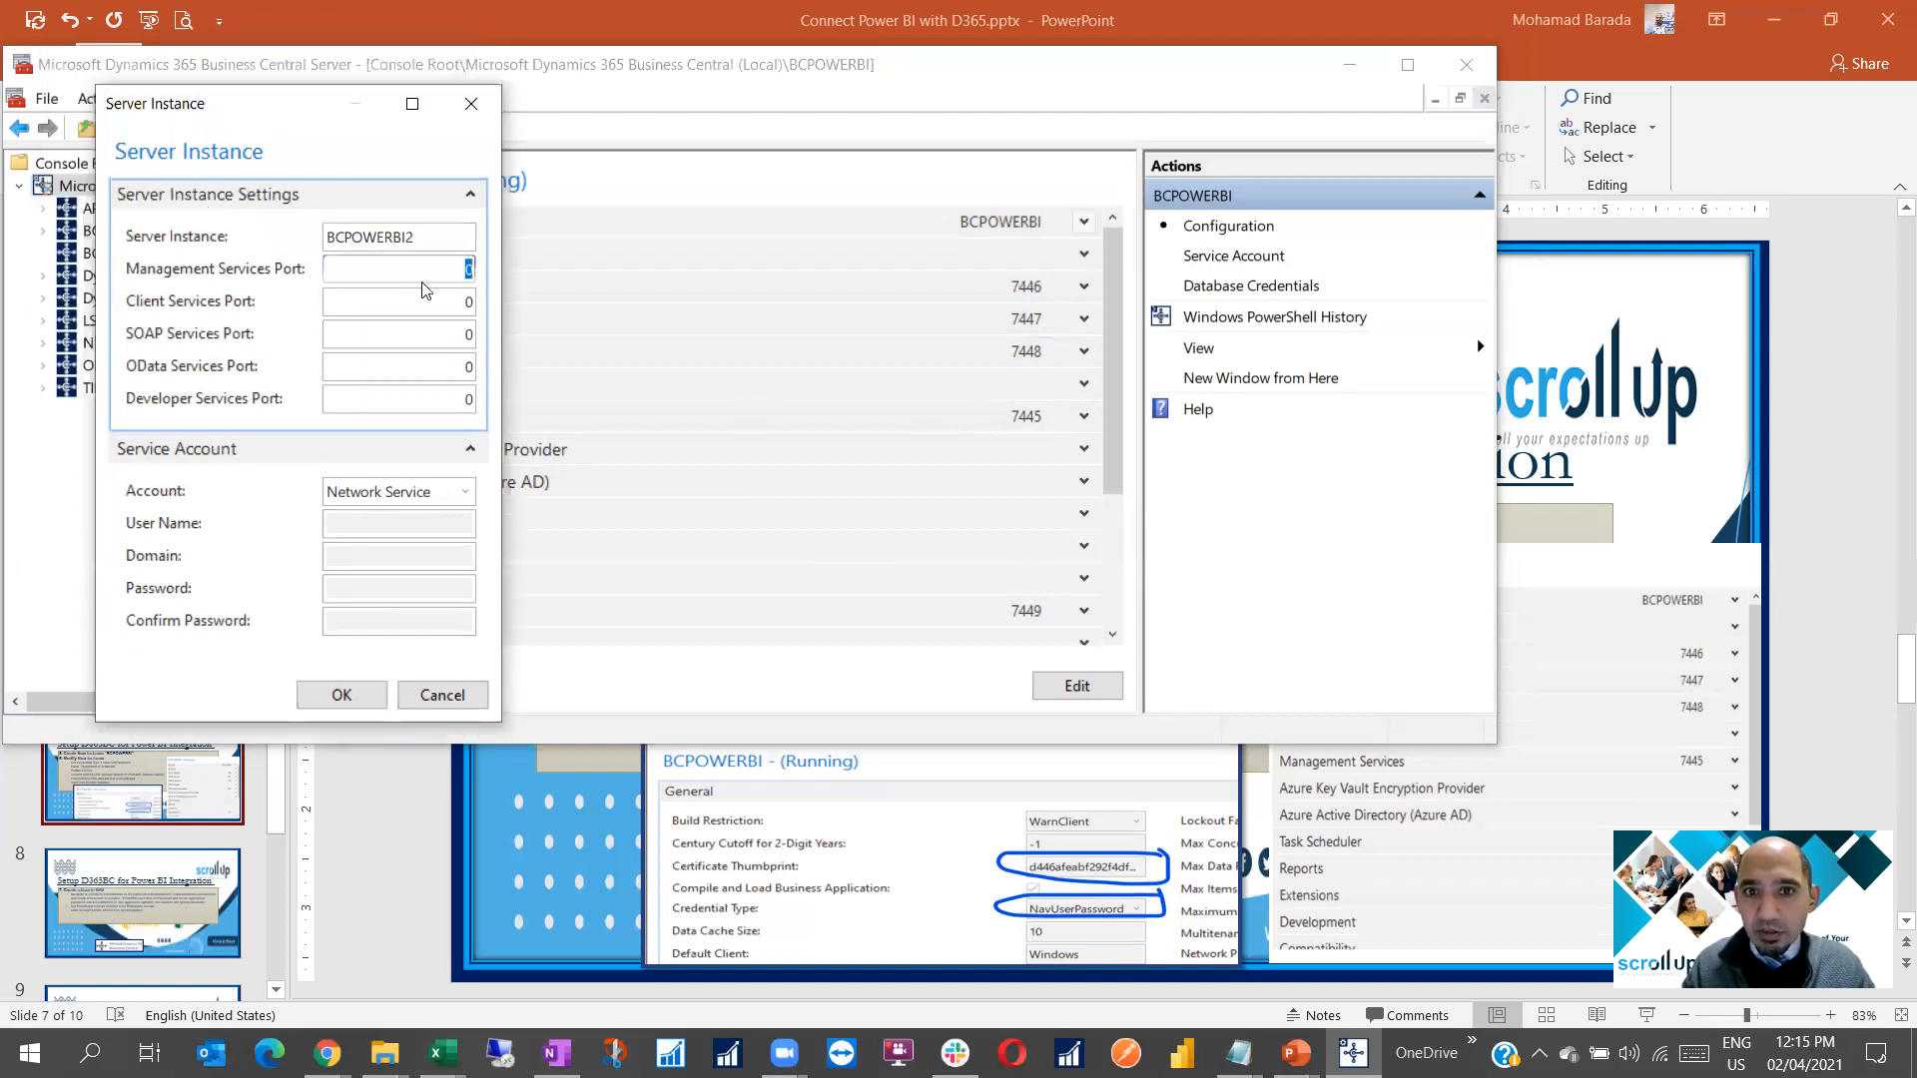
Set management, client, SOAP, OData and developer ports to 7545–7549 and create the instance
type("75")
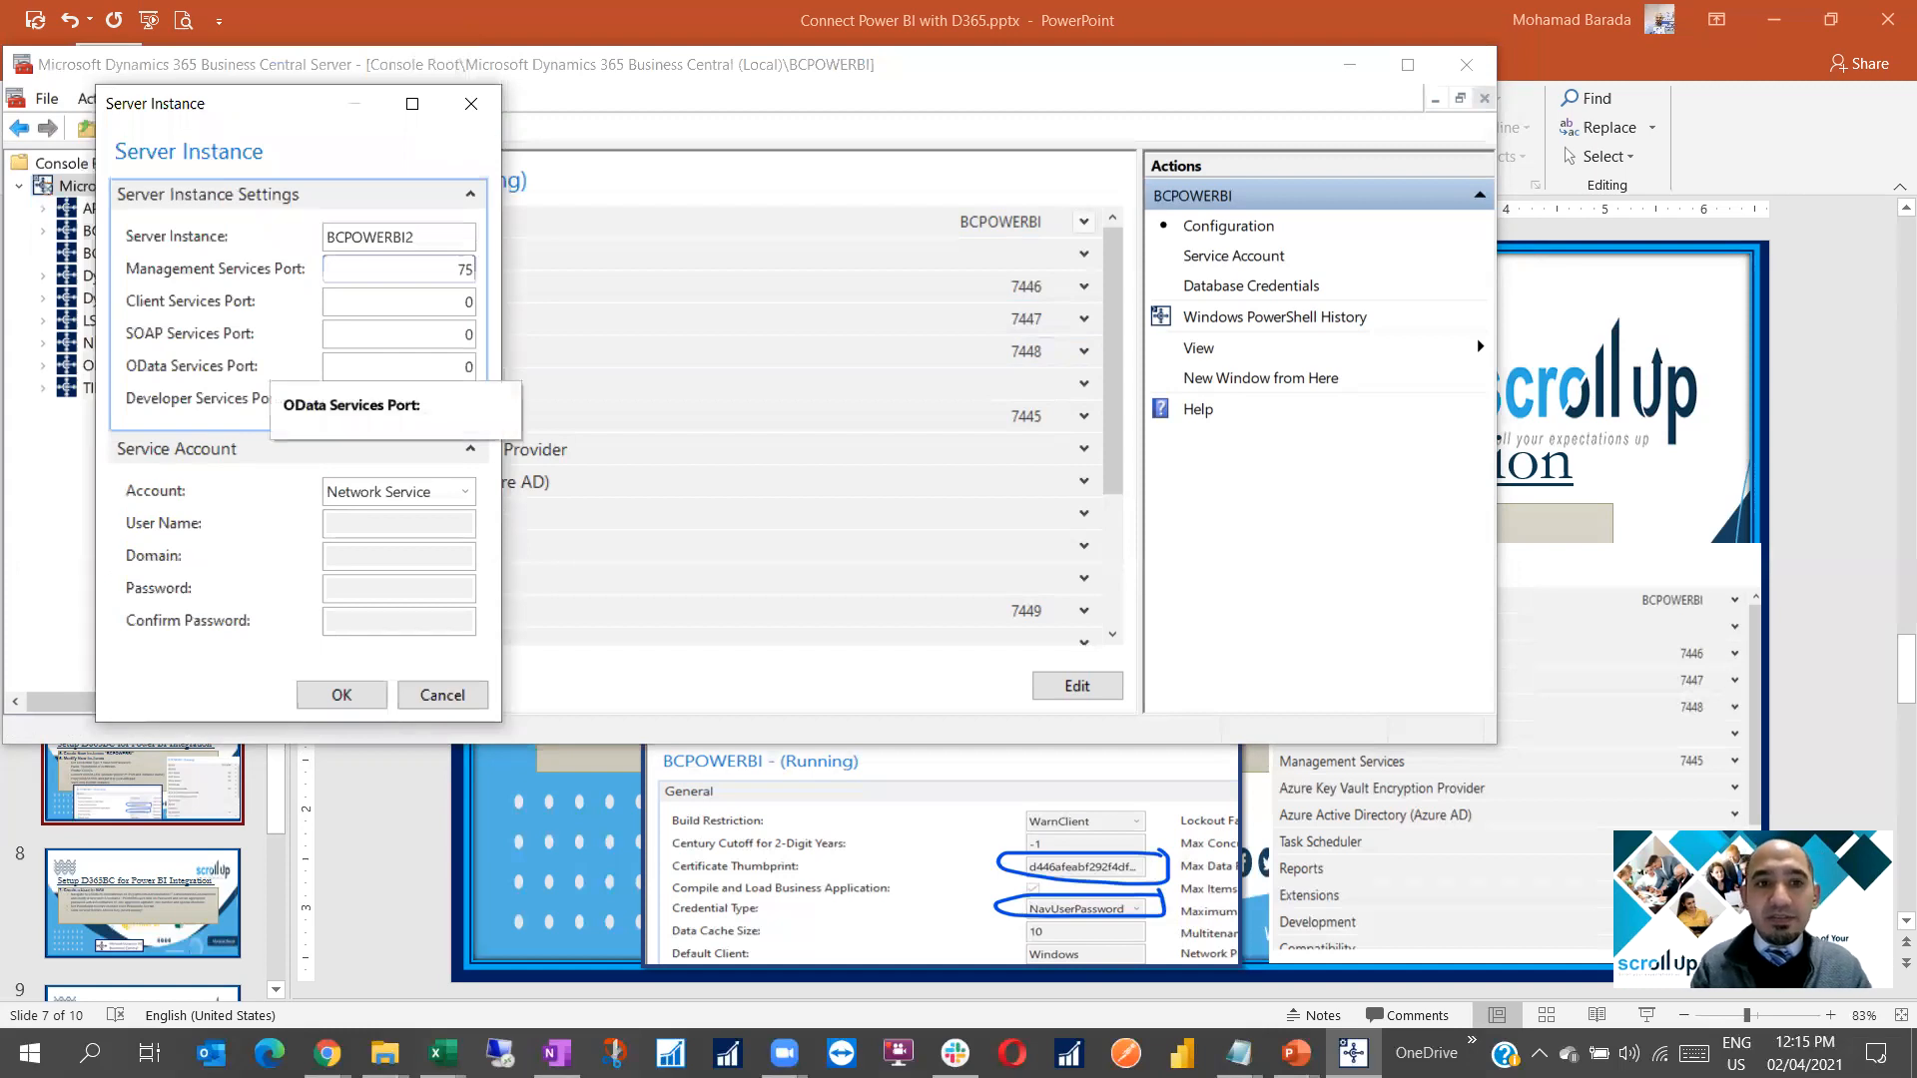
type("45")
key("Tab")
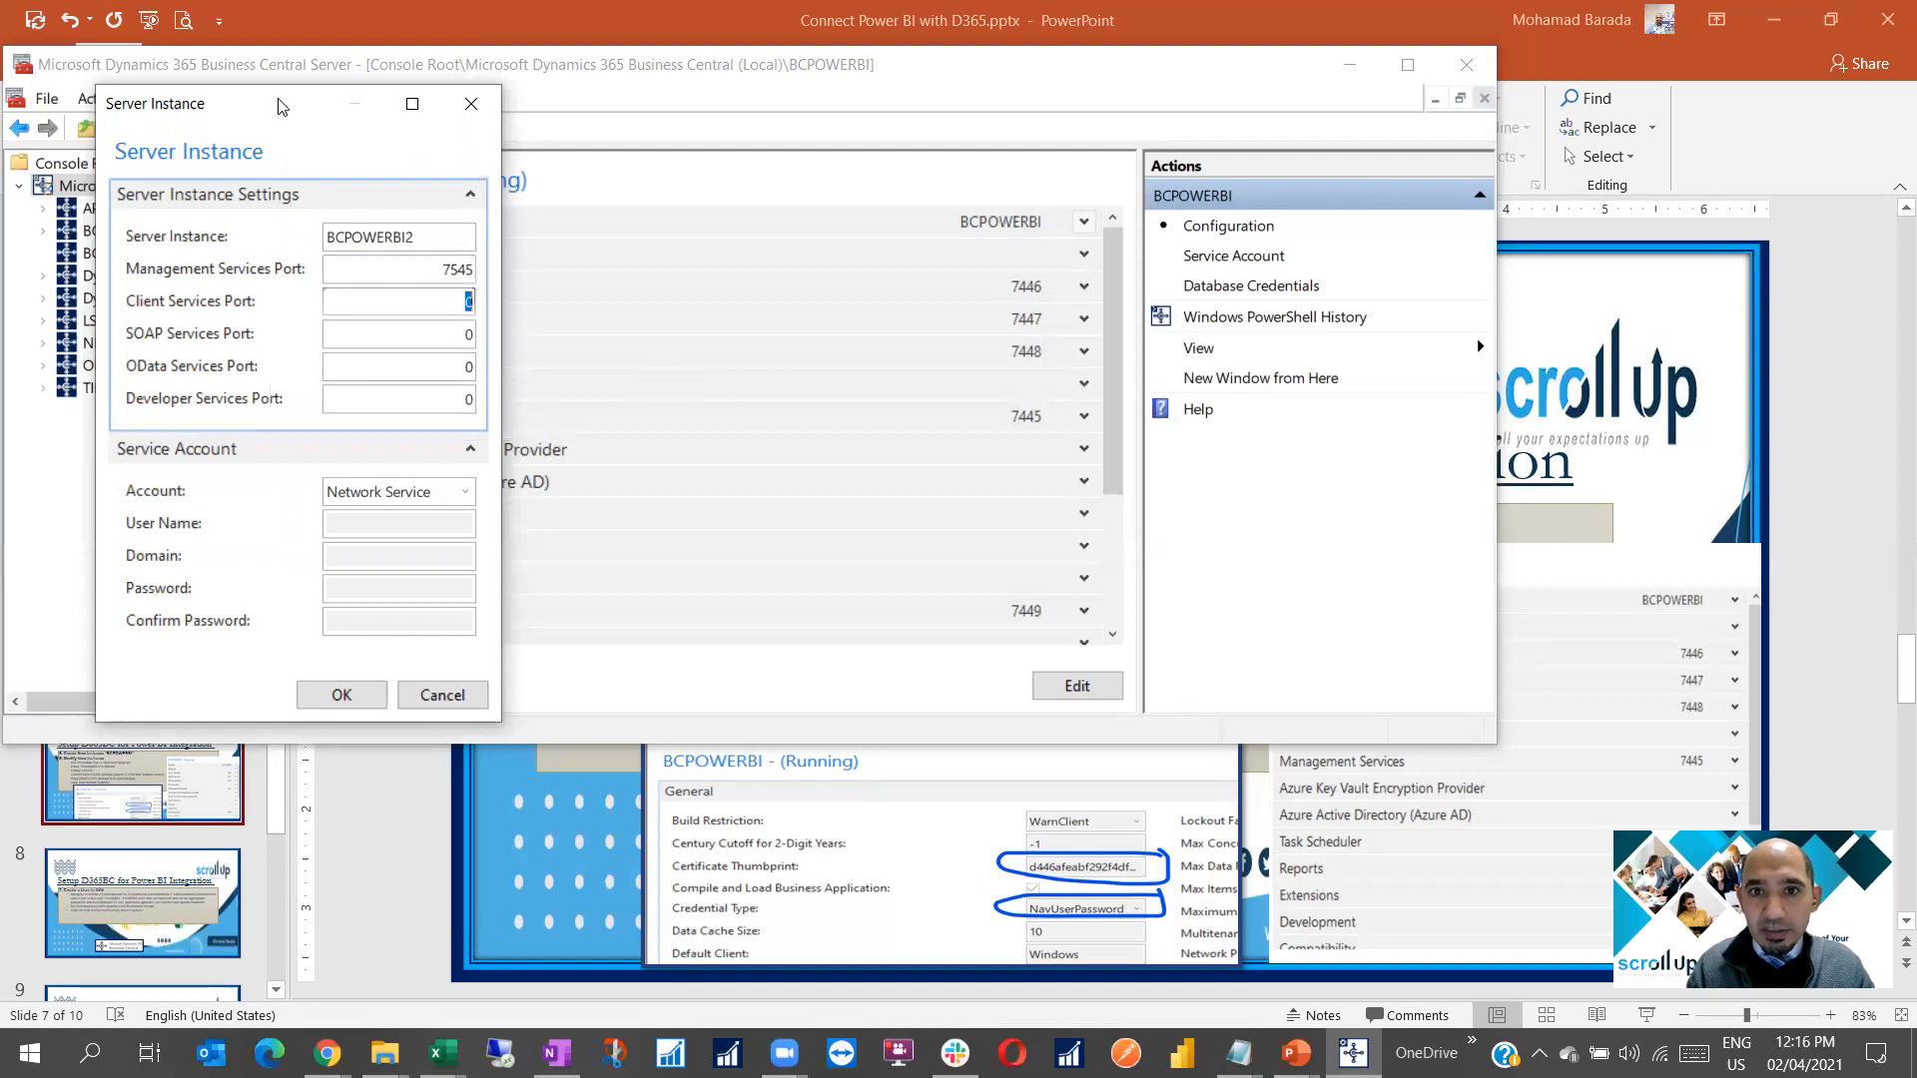
left_click_drag(278, 106, 1336, 103)
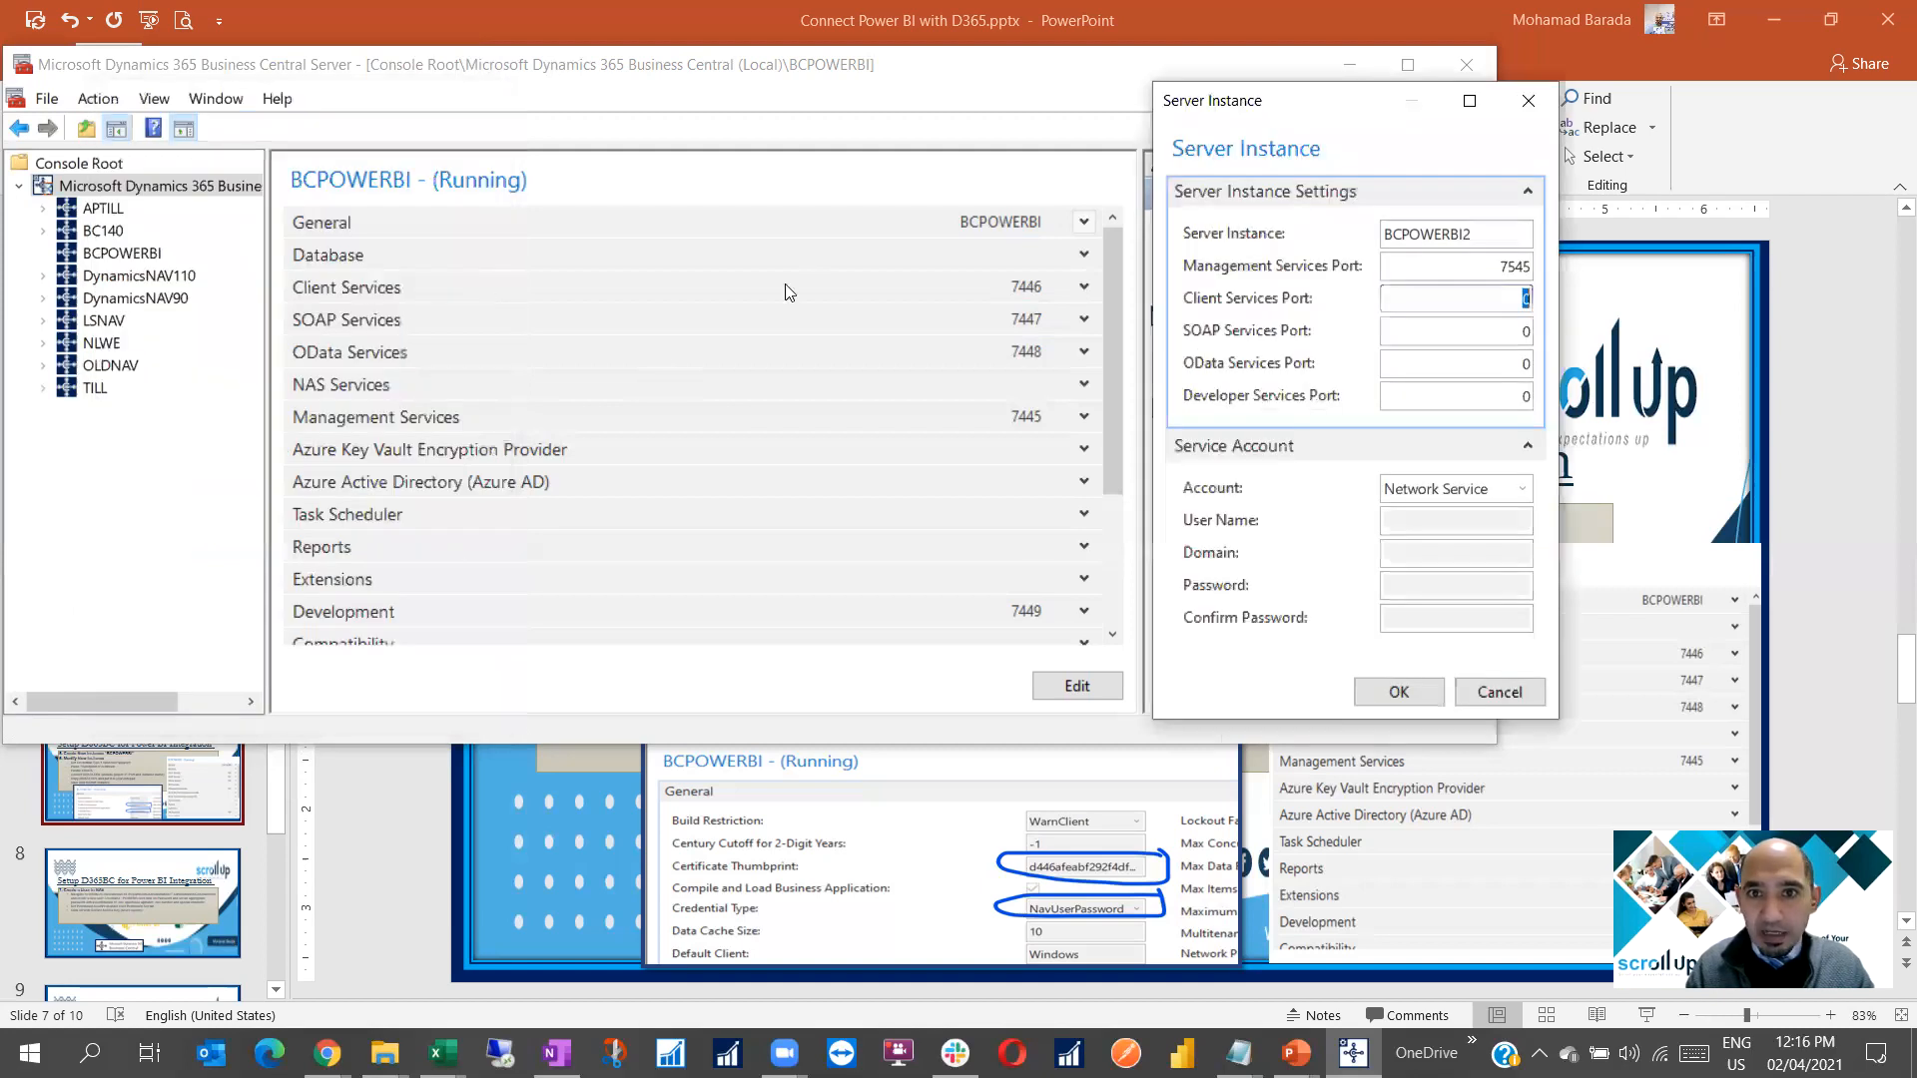
type("7546")
key("Tab")
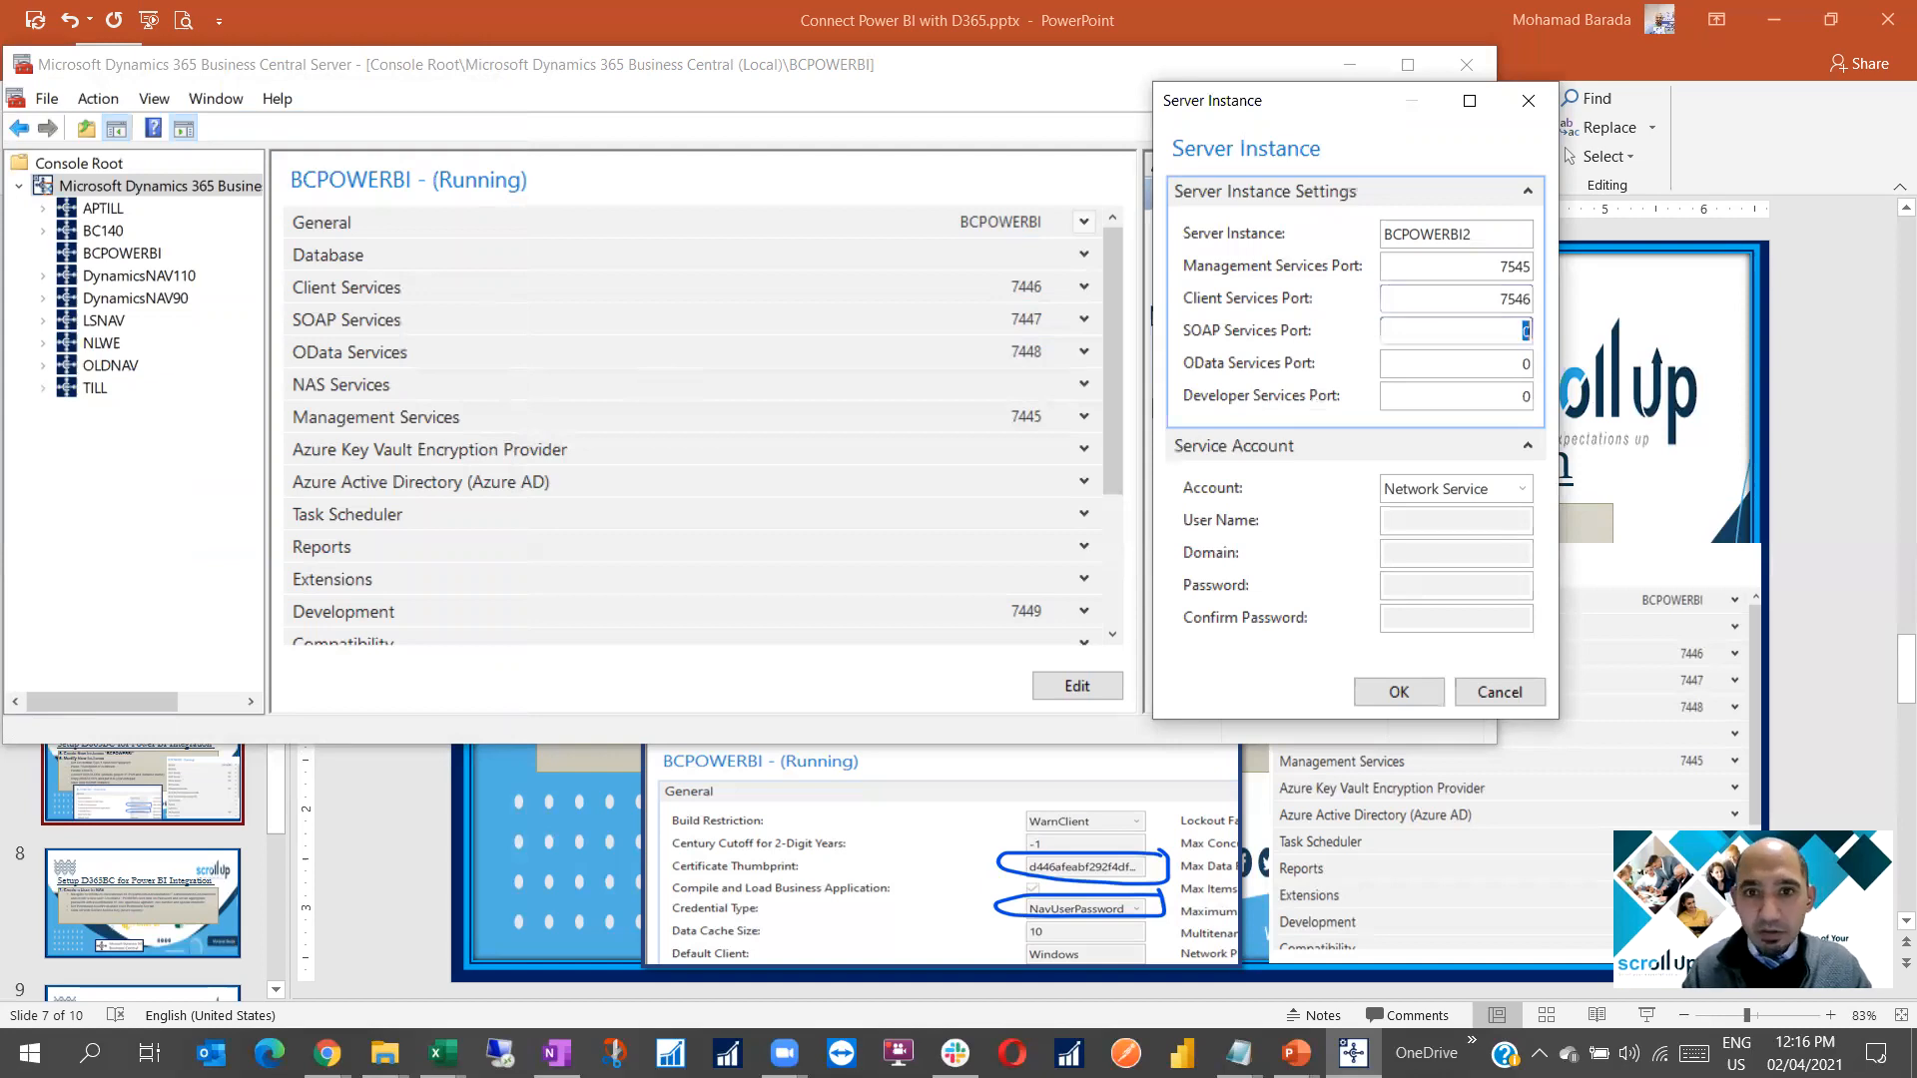
type("7547")
key("Tab")
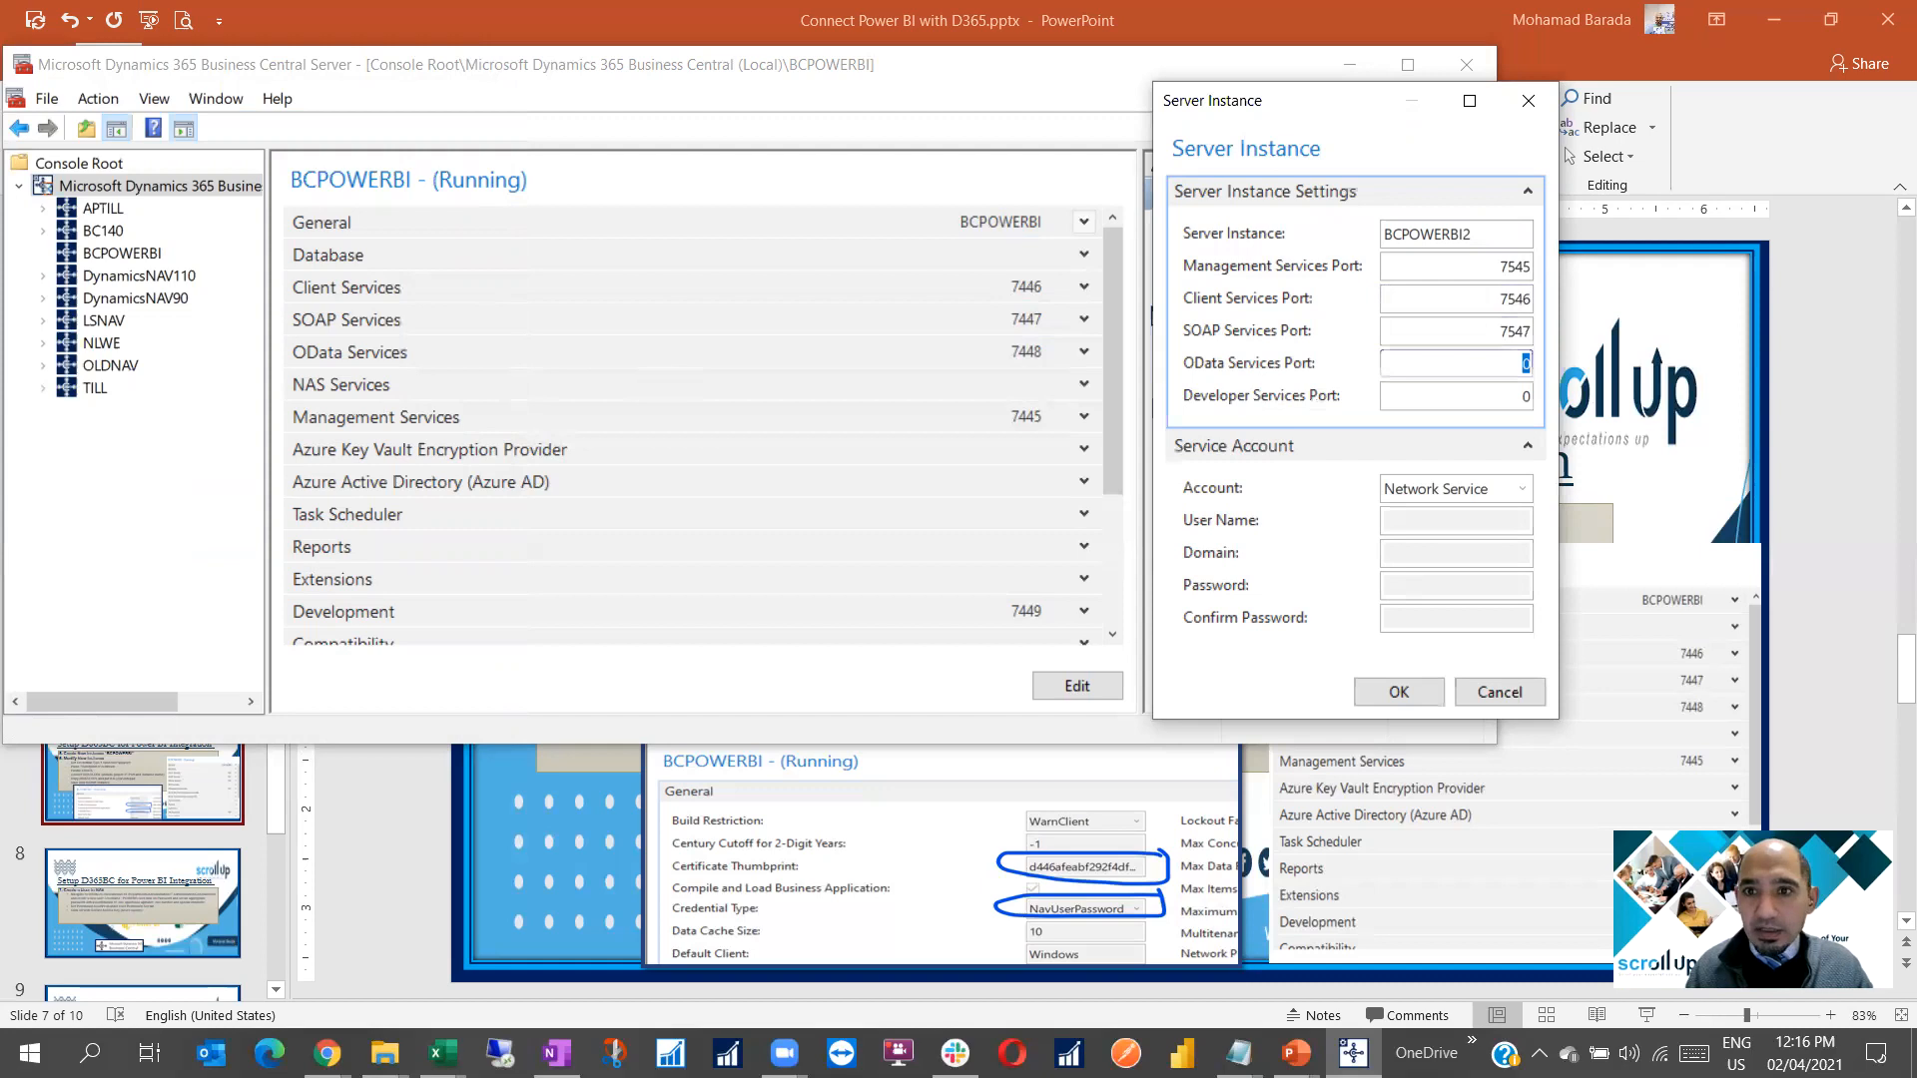
type("7548")
key("Tab")
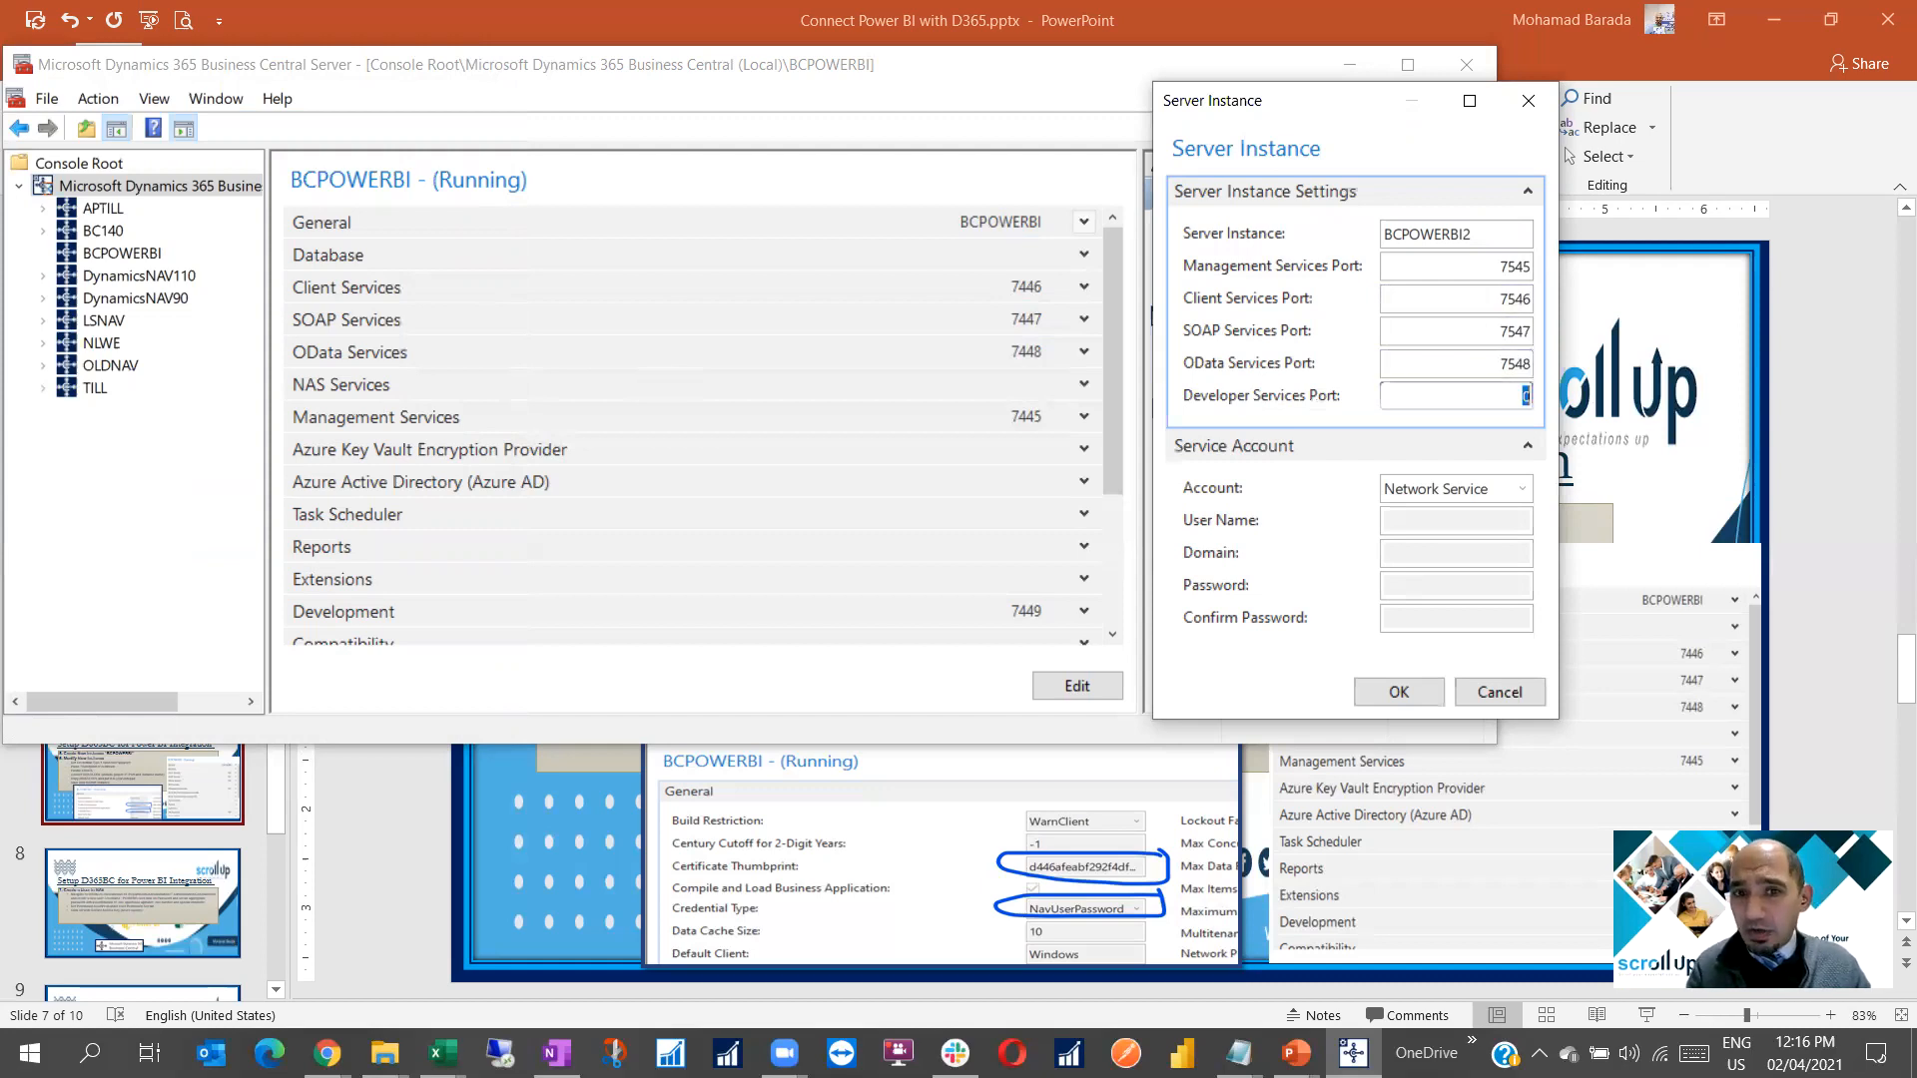
type("7549")
key("Tab")
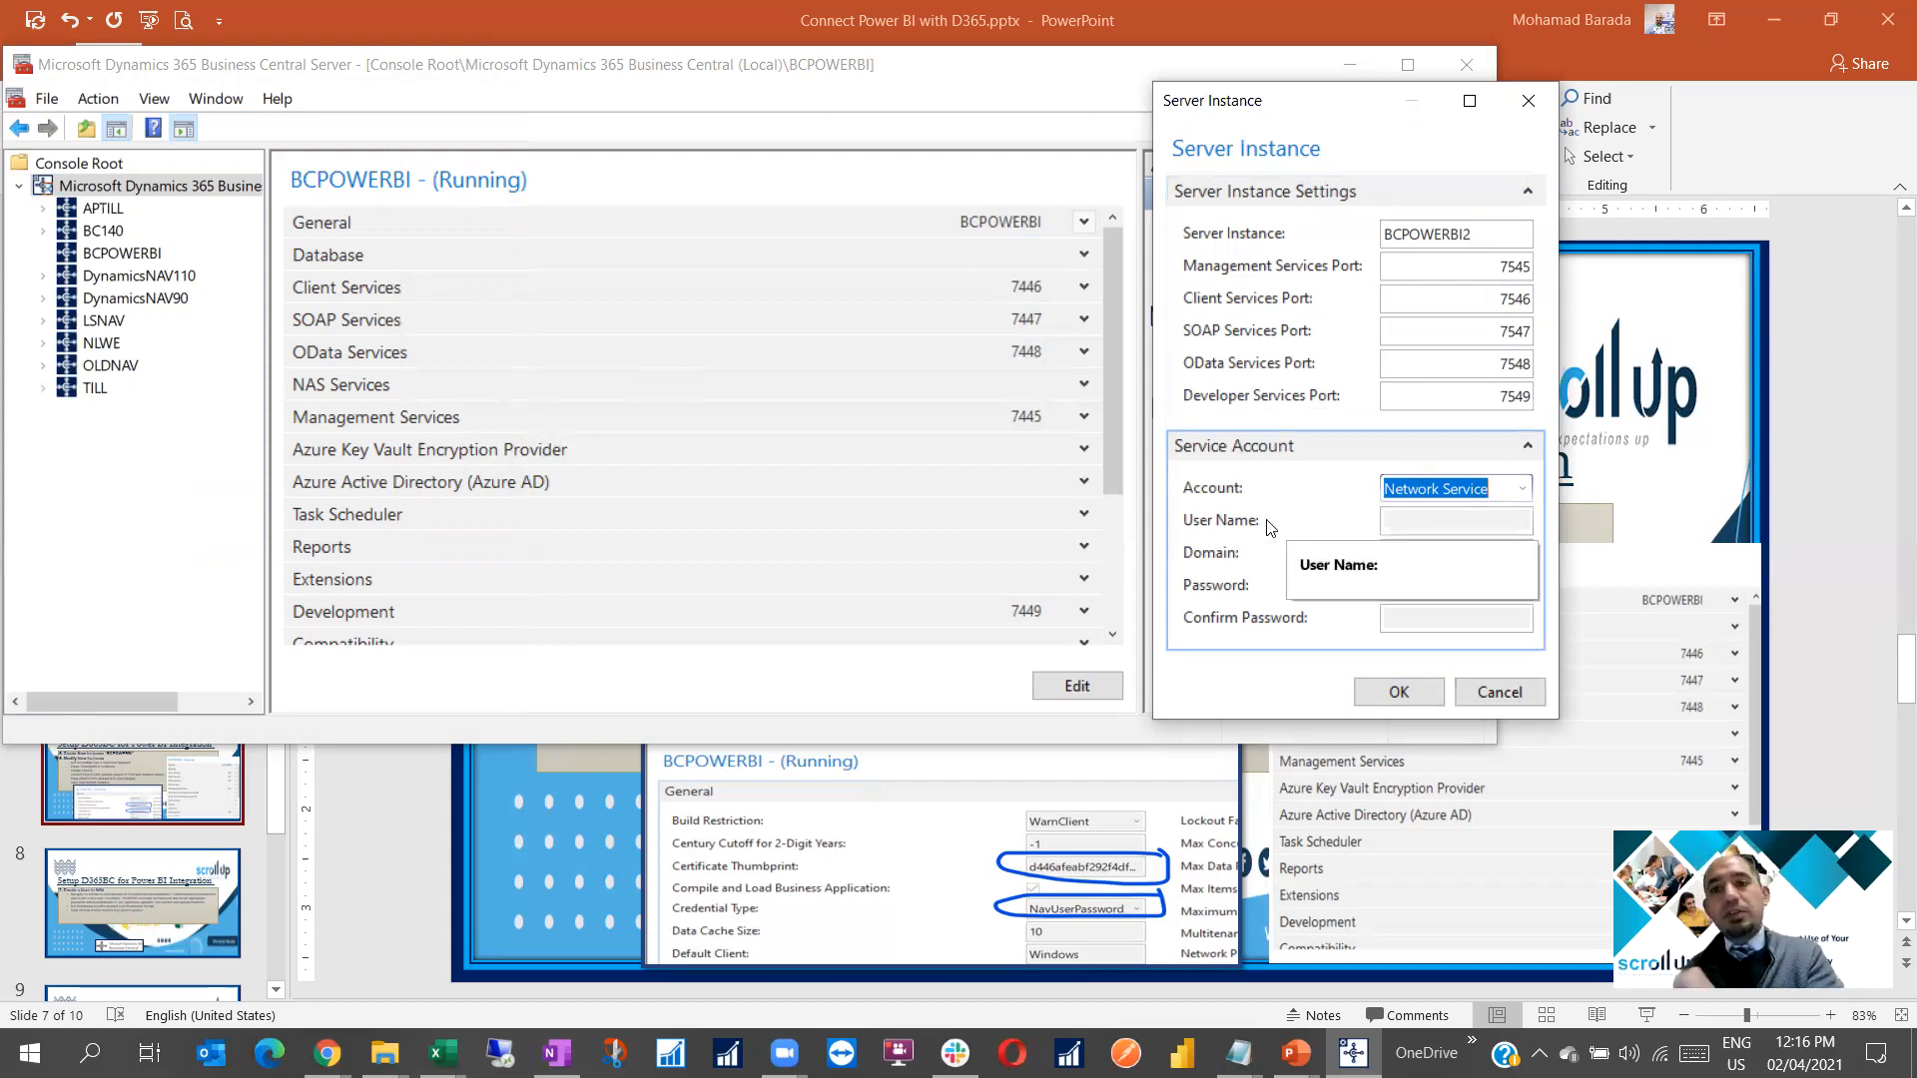
left_click(1396, 692)
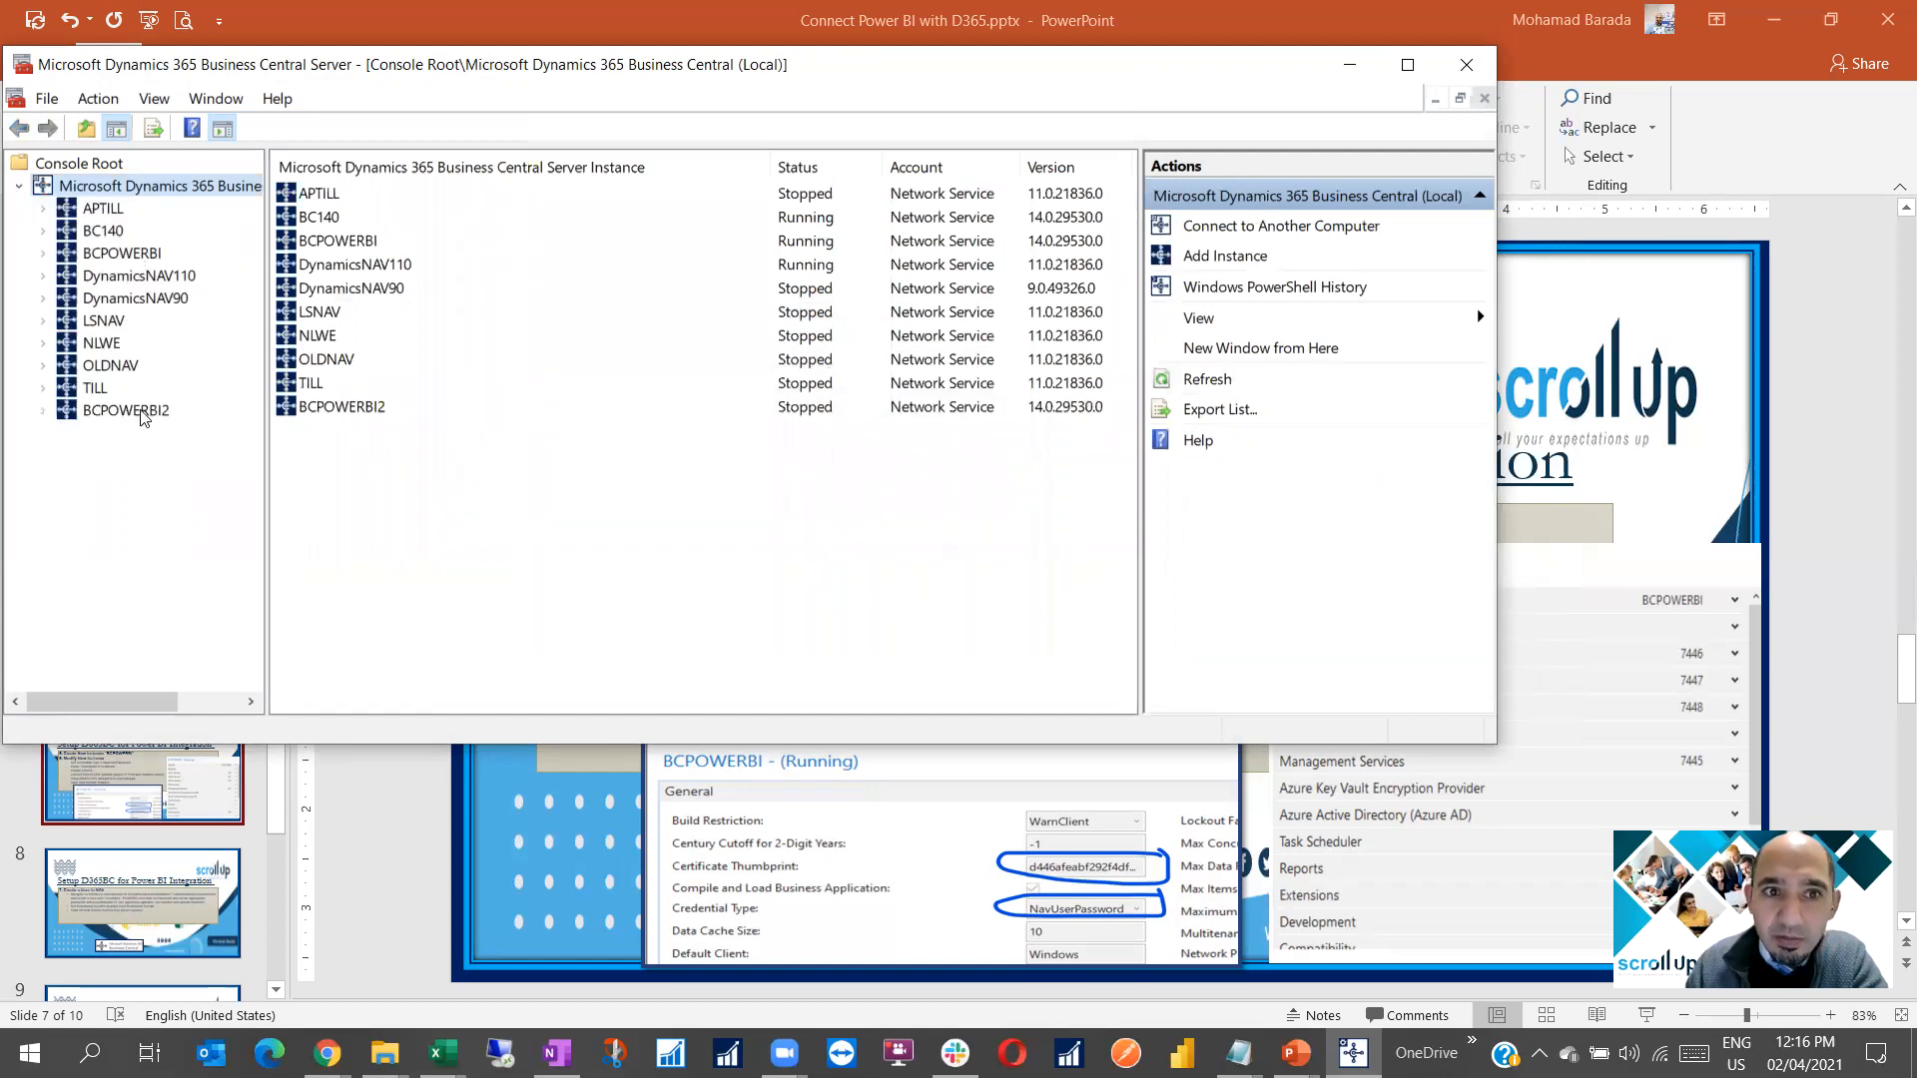
View the stopped BCPOWERBI2 settings maximized, then return to PowerPoint's '6. Modify New instance' slide
left_click(141, 413)
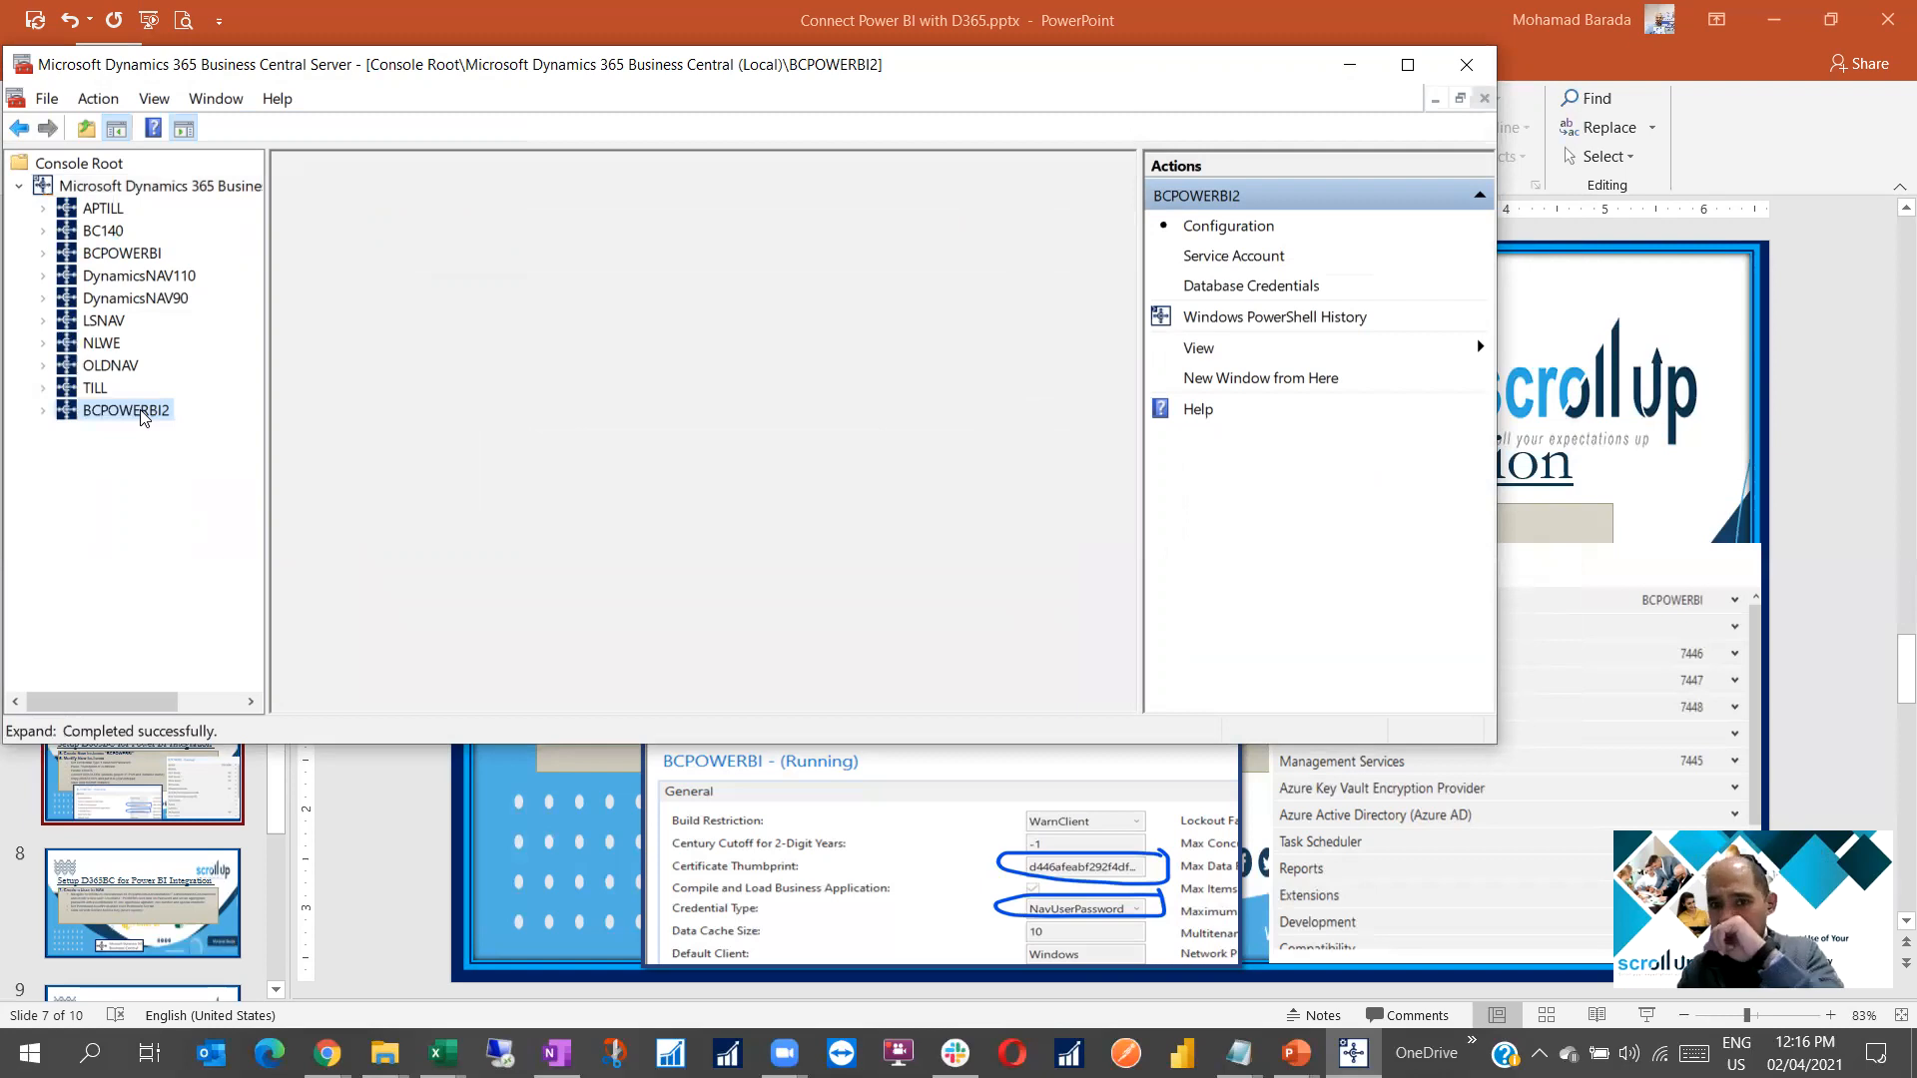
left_click(1408, 66)
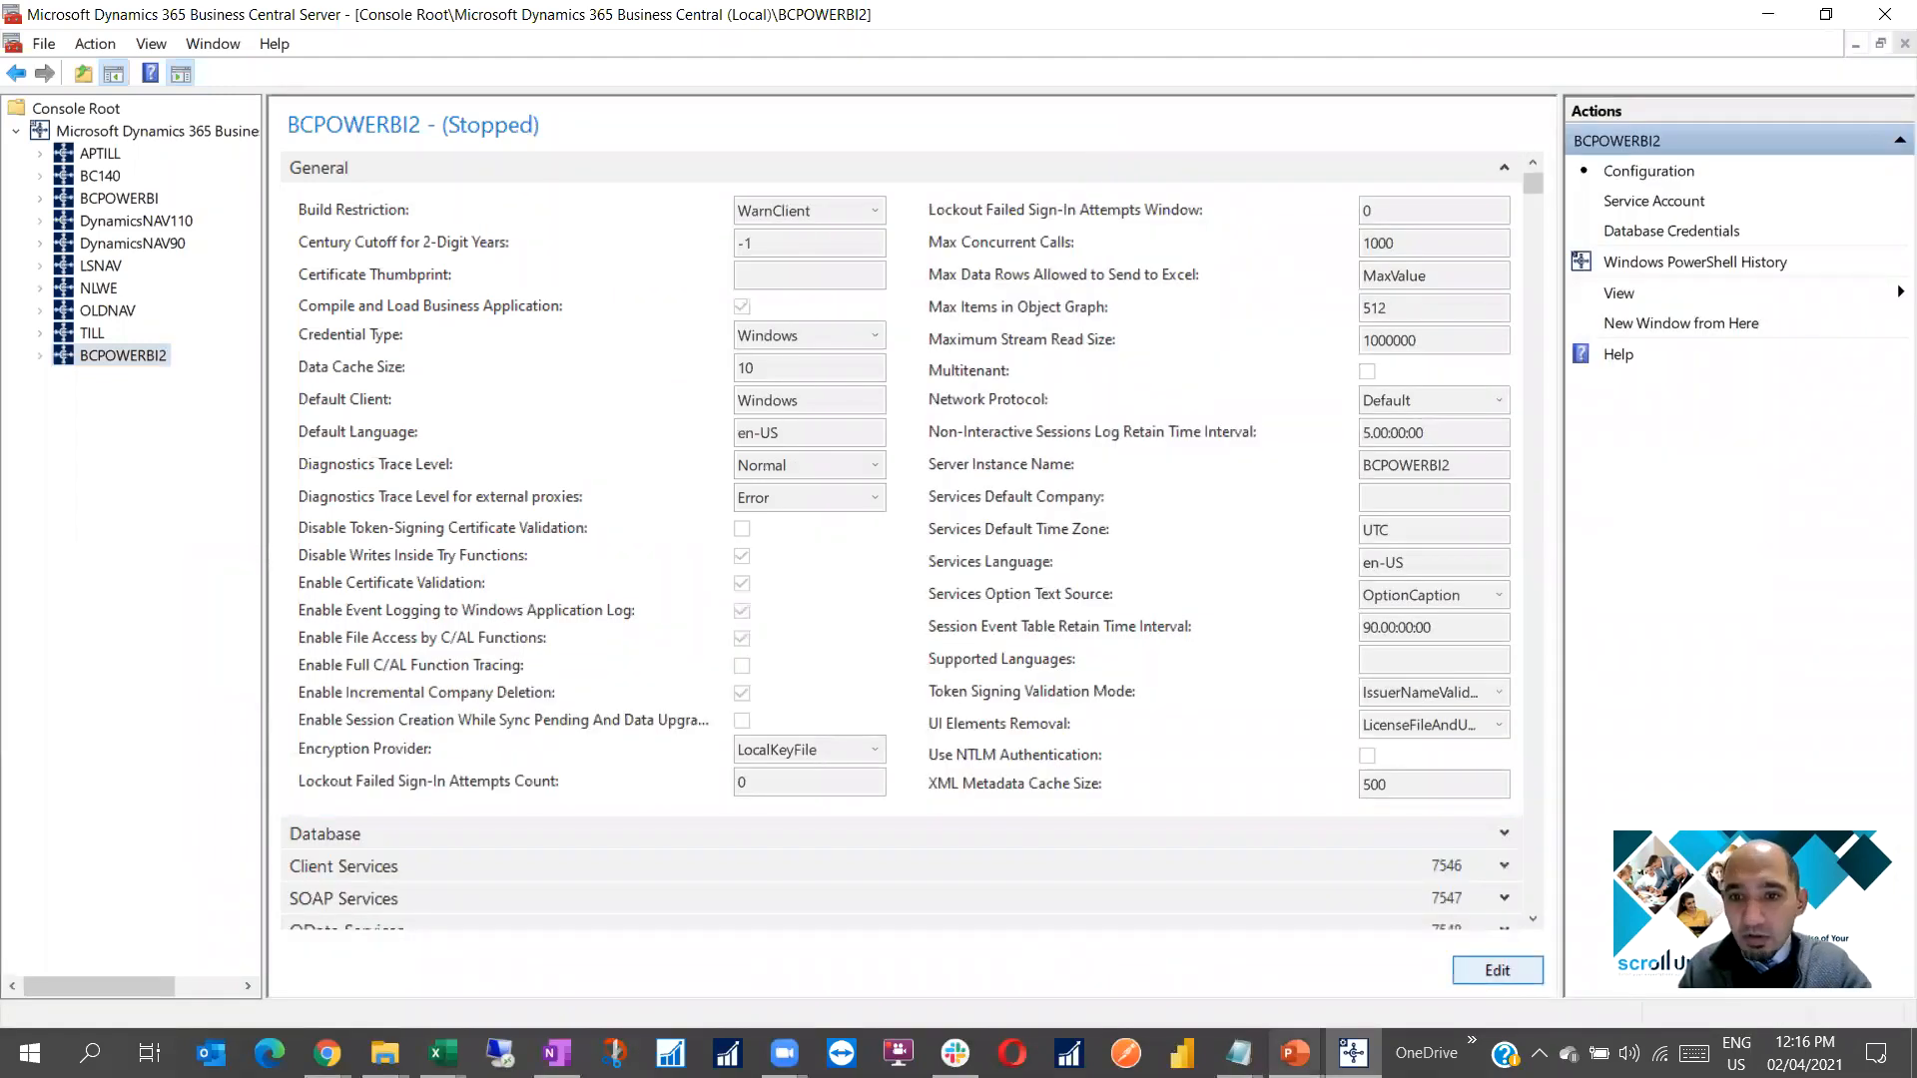
left_click(1296, 1051)
left_click(1487, 919)
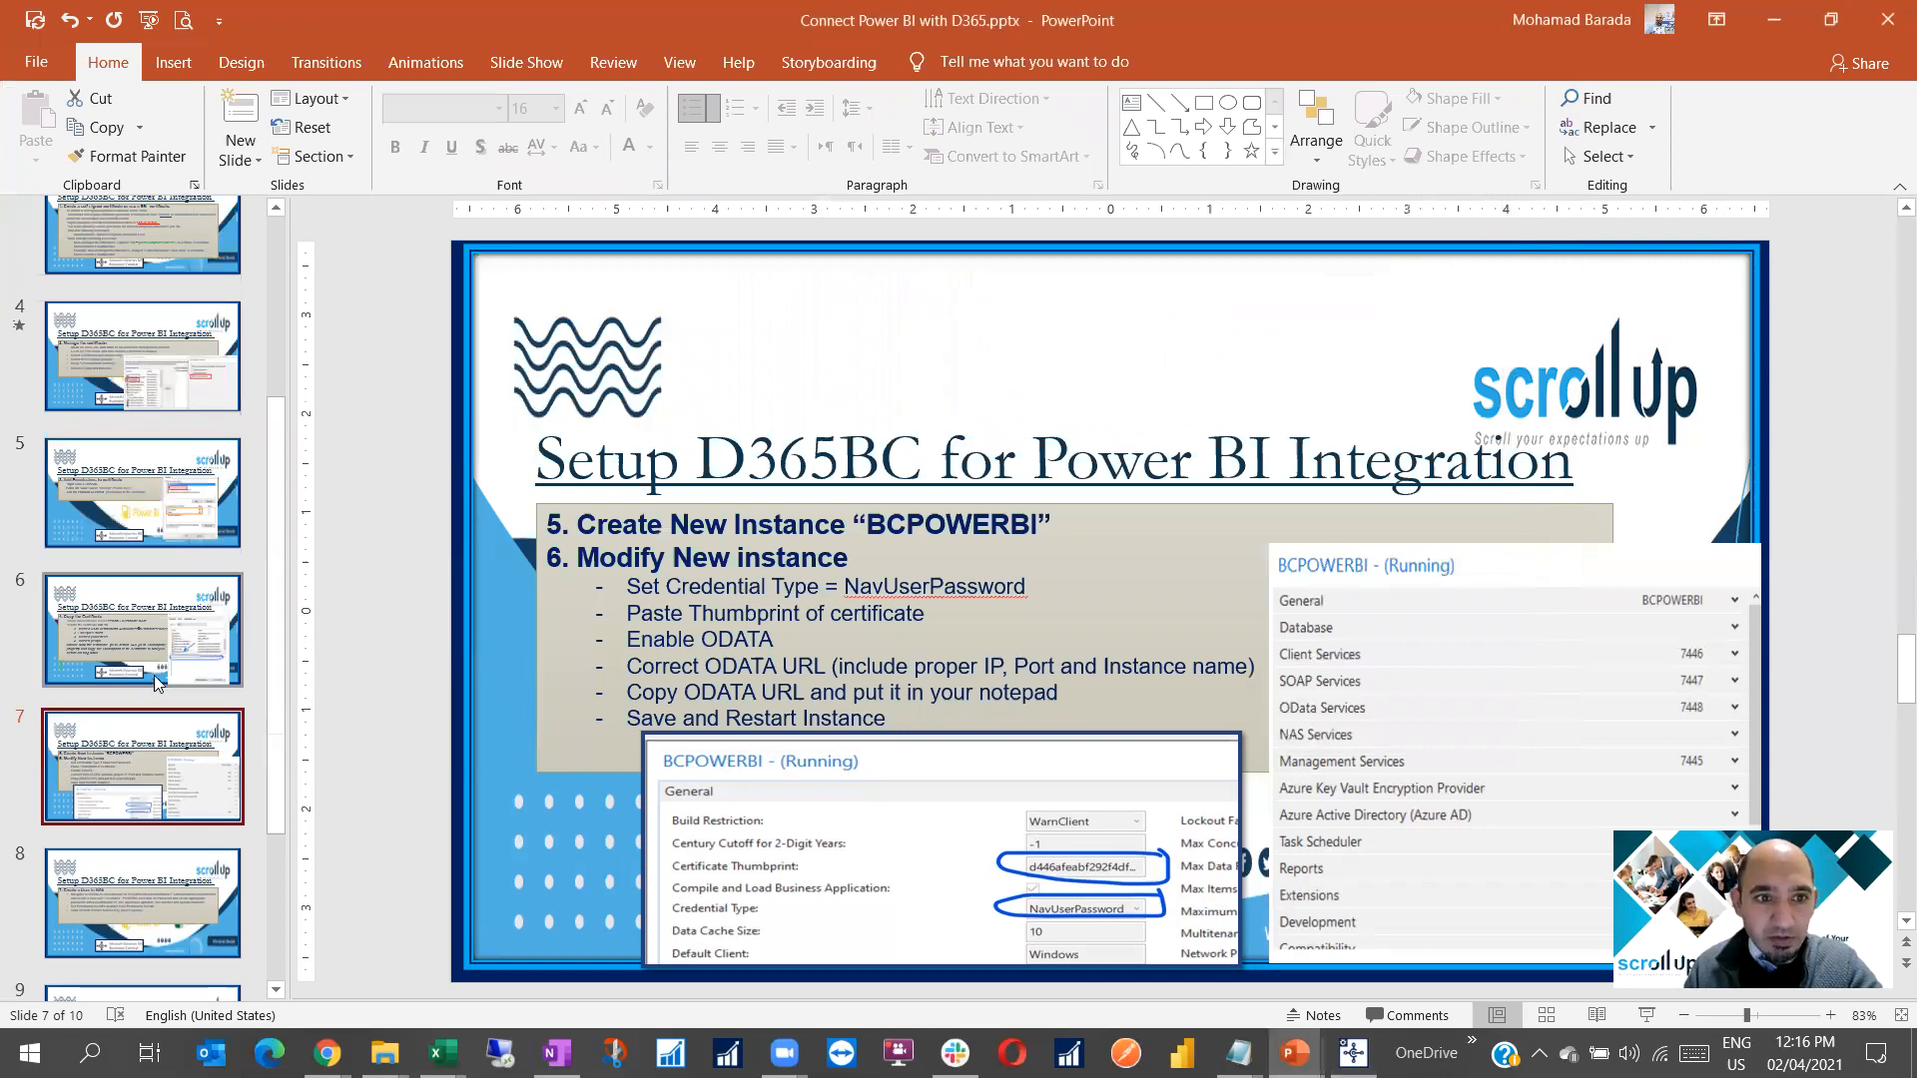
scroll(155, 682, "down", 2)
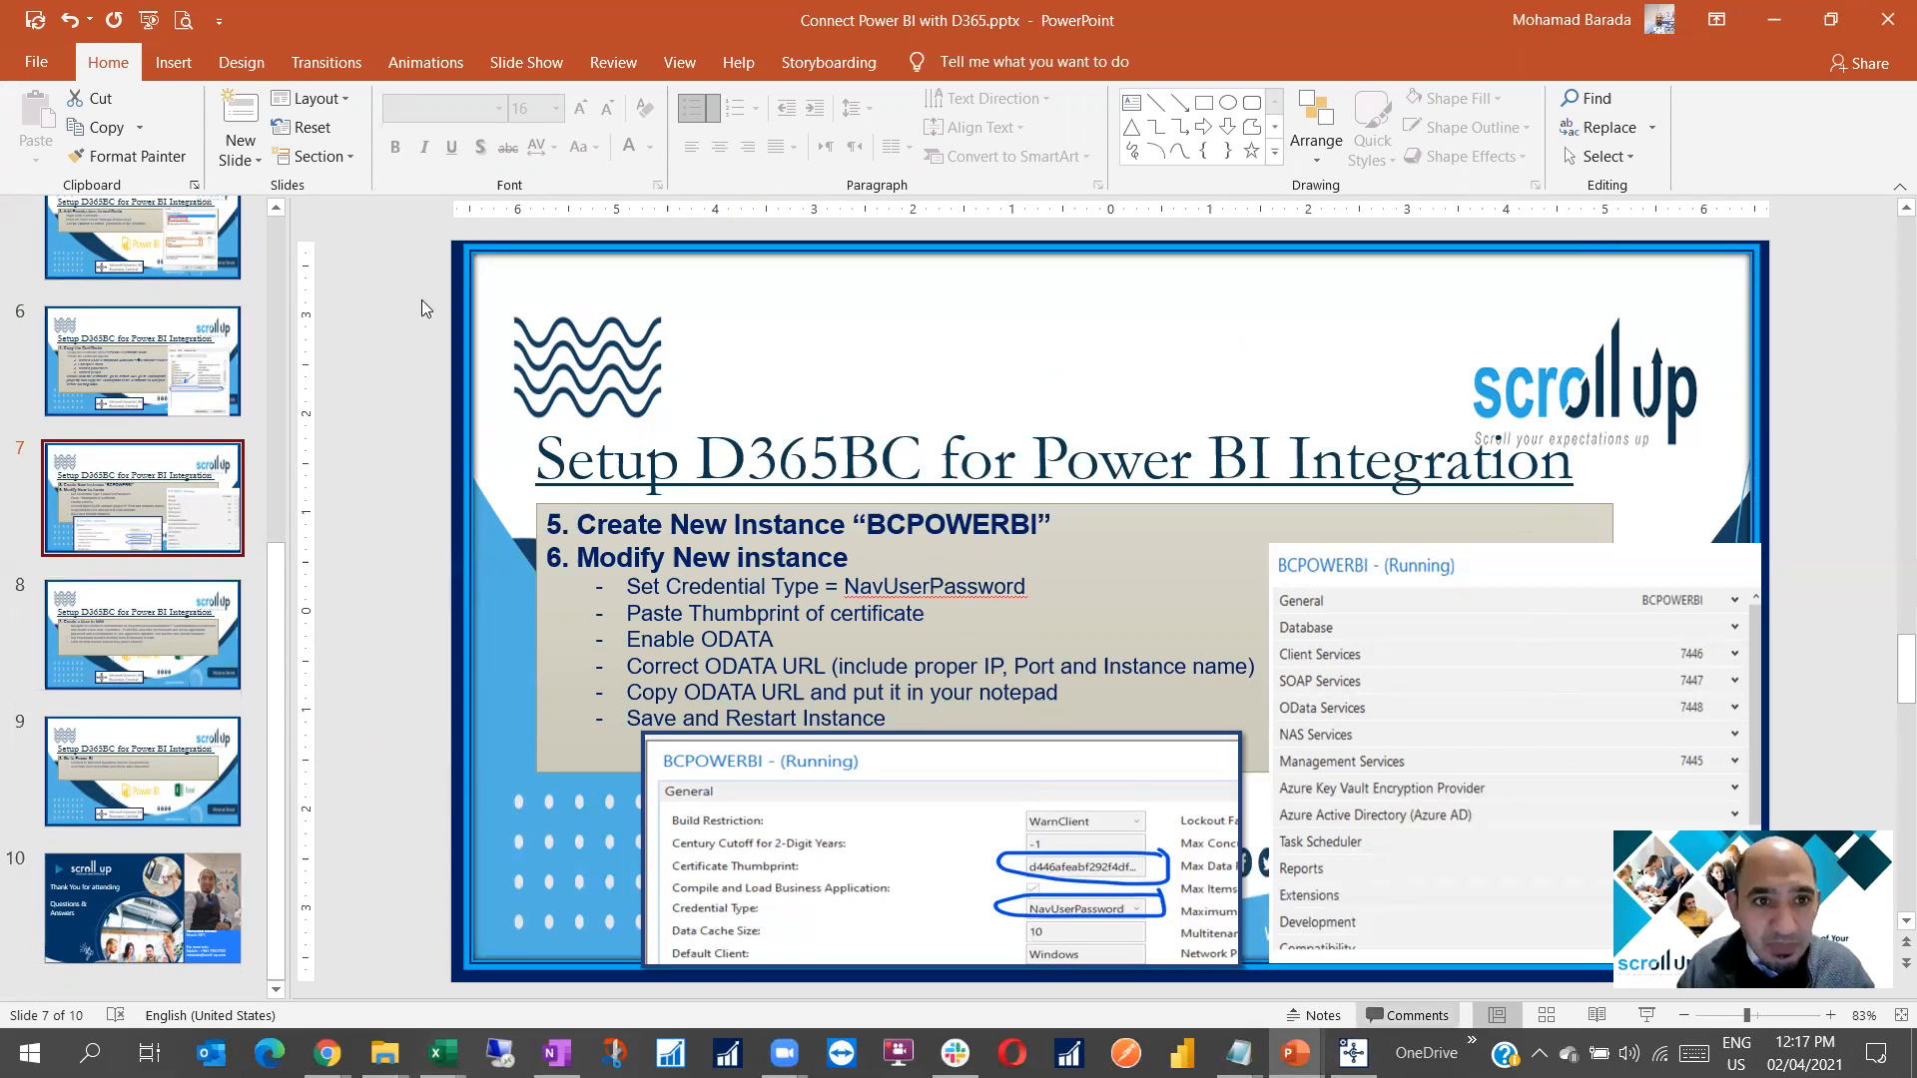
Set the BCPOWERBI2 credential type to NavUserPassword
key("alt+Tab")
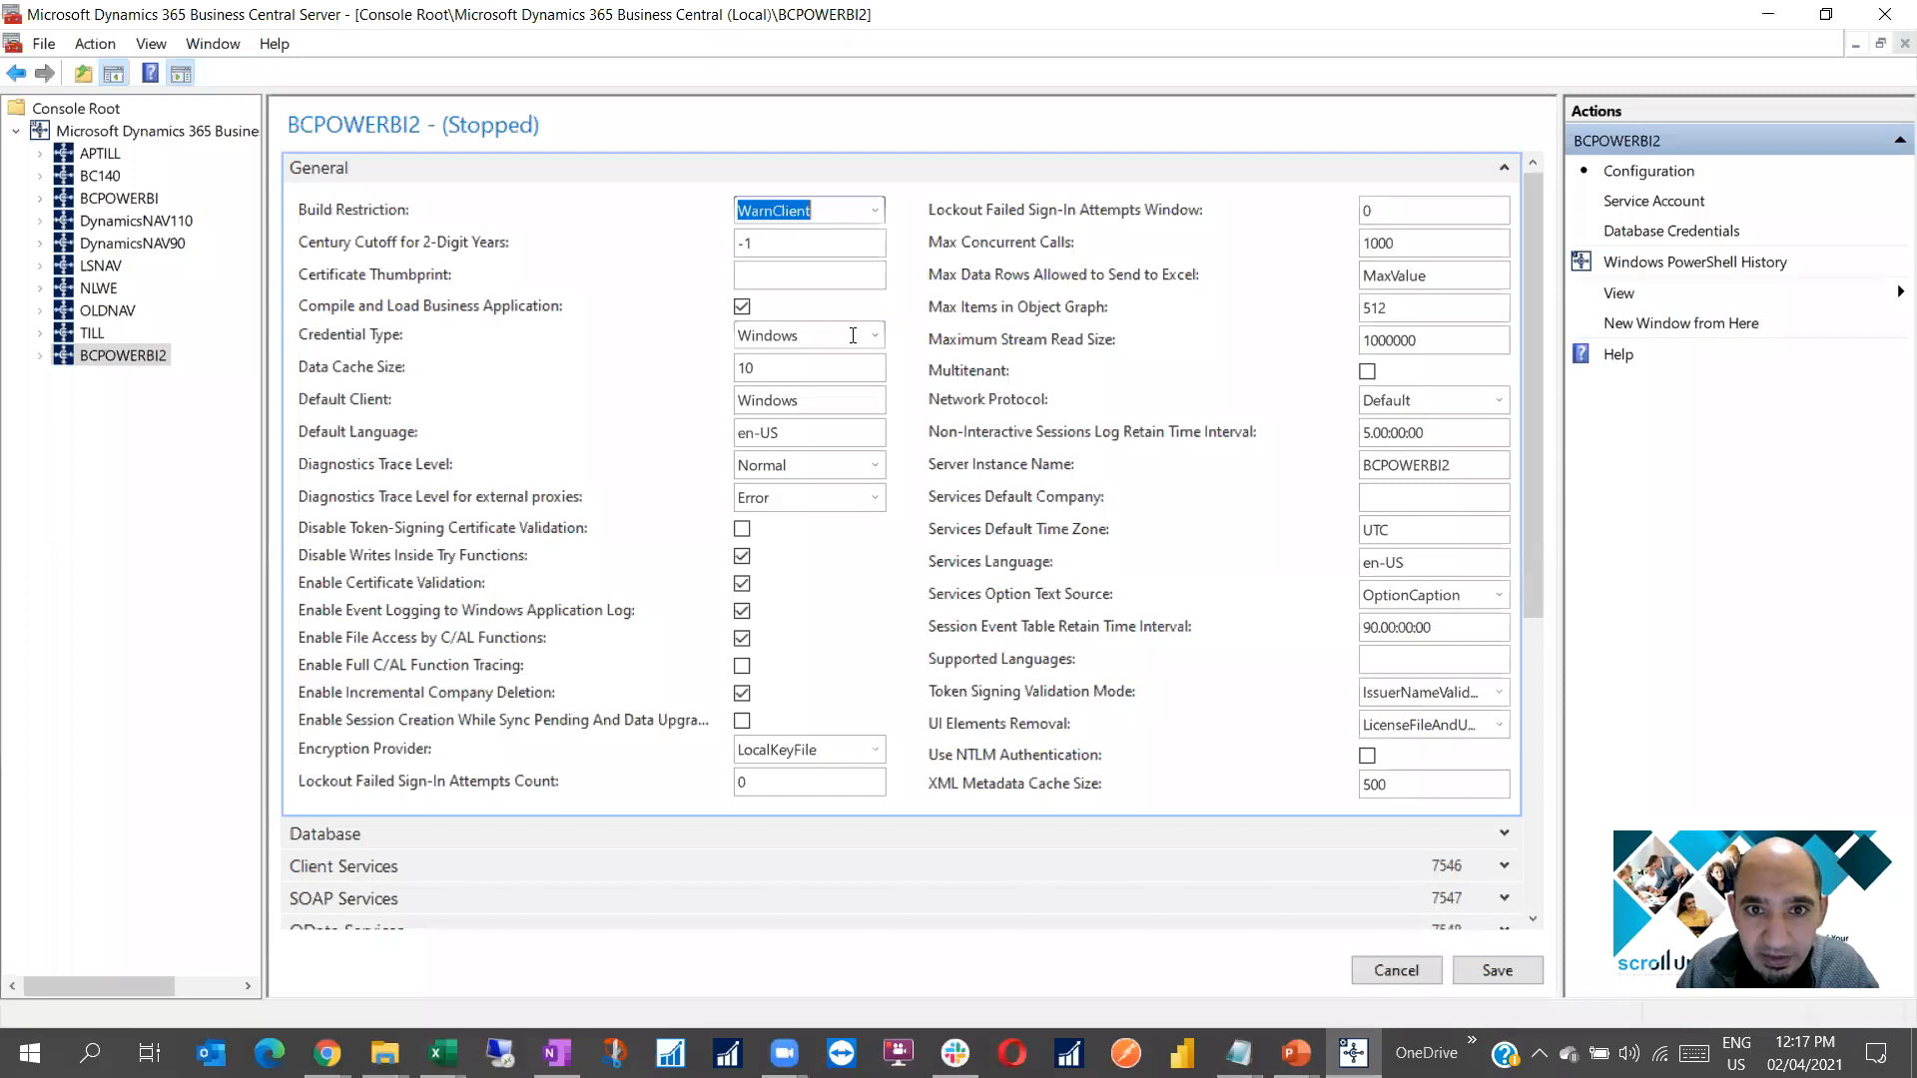
left_click(849, 337)
key("alt+Down")
left_click(769, 421)
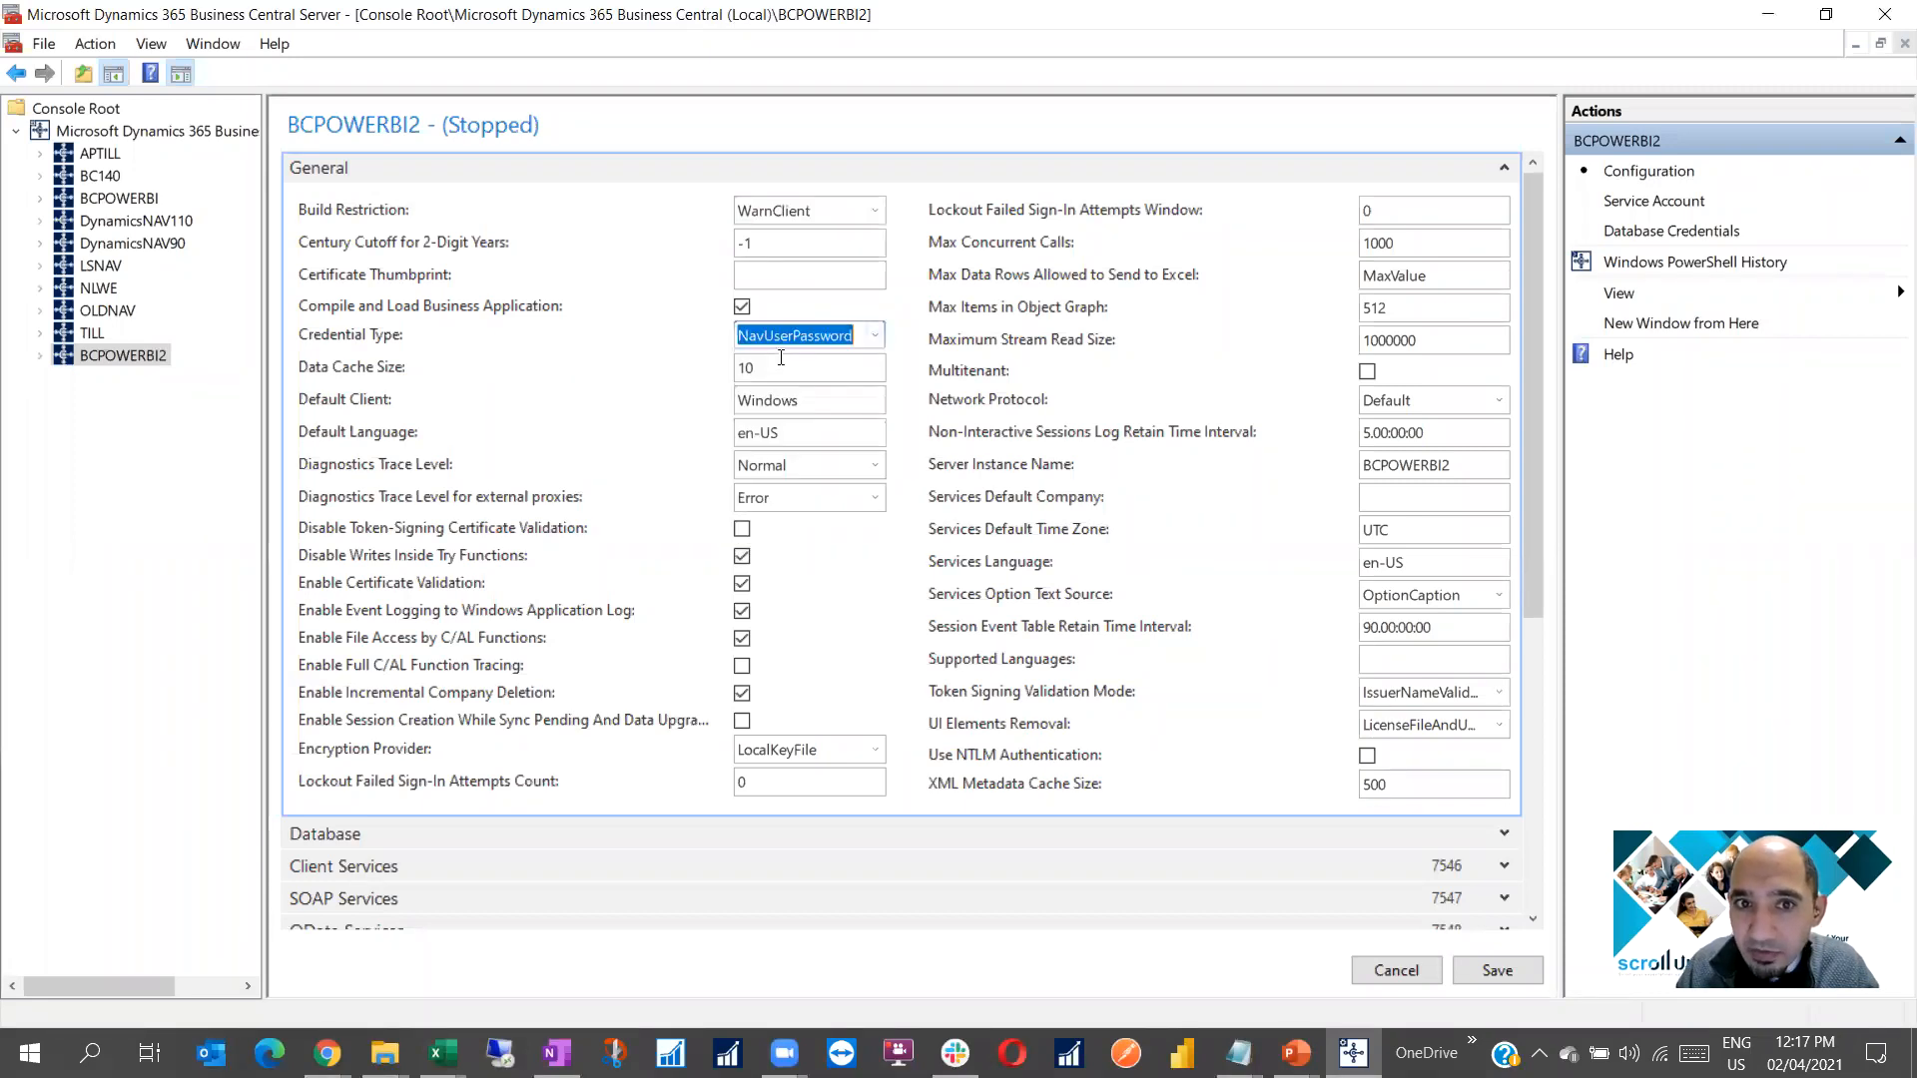
Copy the certificate thumbprint from the Notepad notes into the Certificate Thumbprint setting
left_click(766, 276)
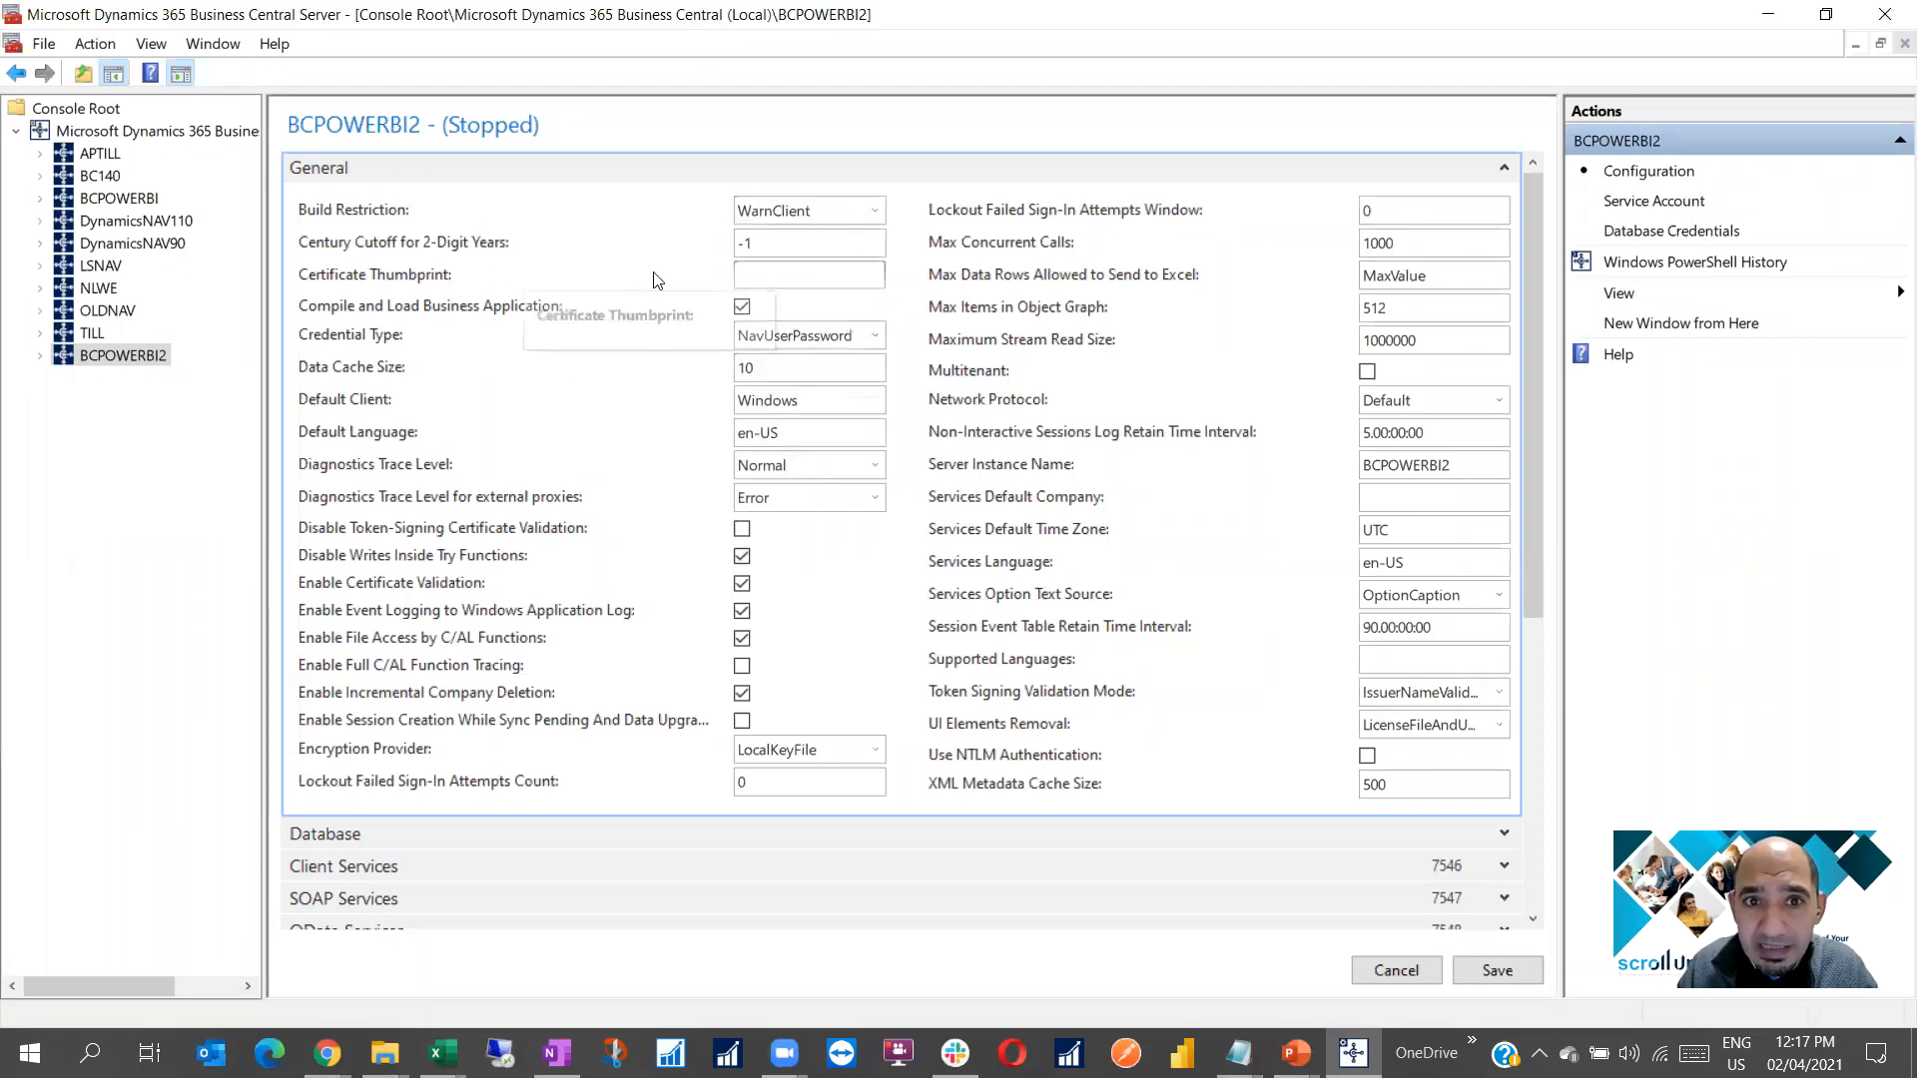
mouse_move(1238, 1052)
left_click(1418, 971)
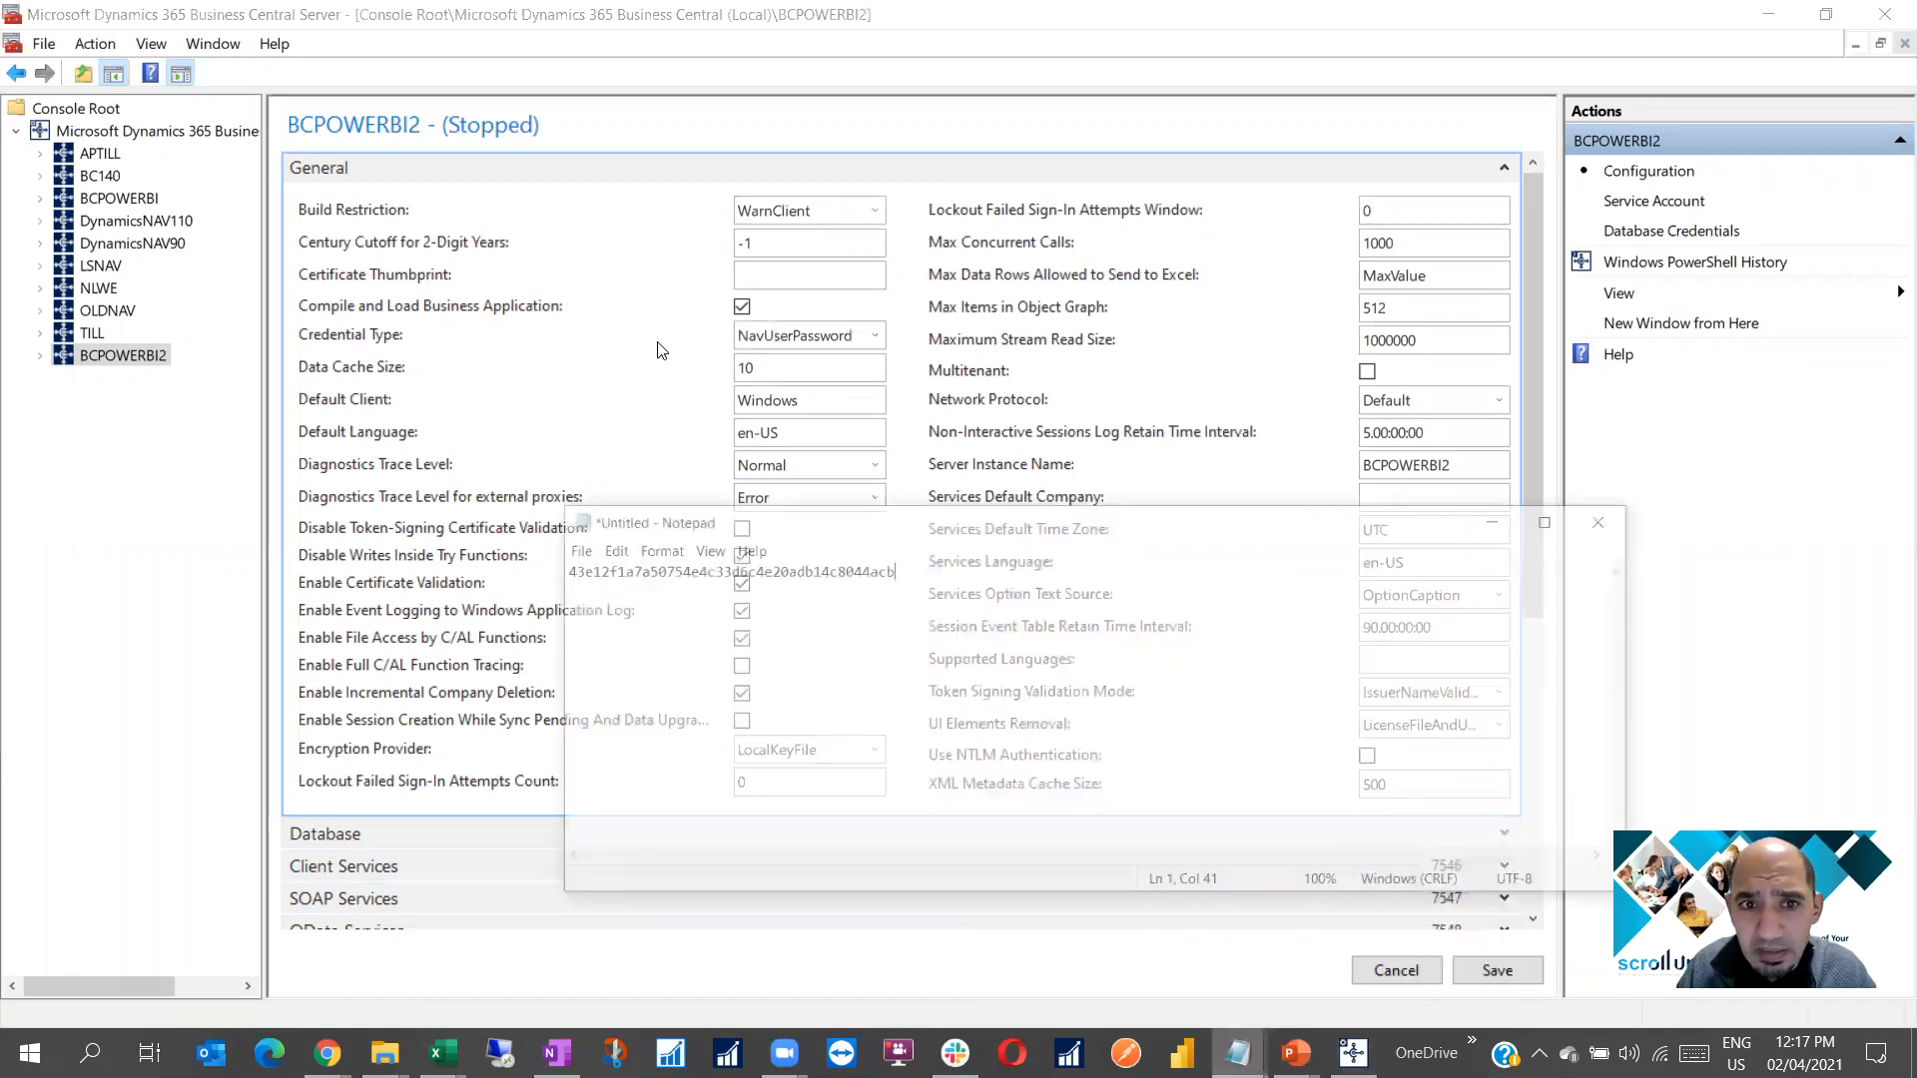
left_click_drag(847, 513, 470, 505)
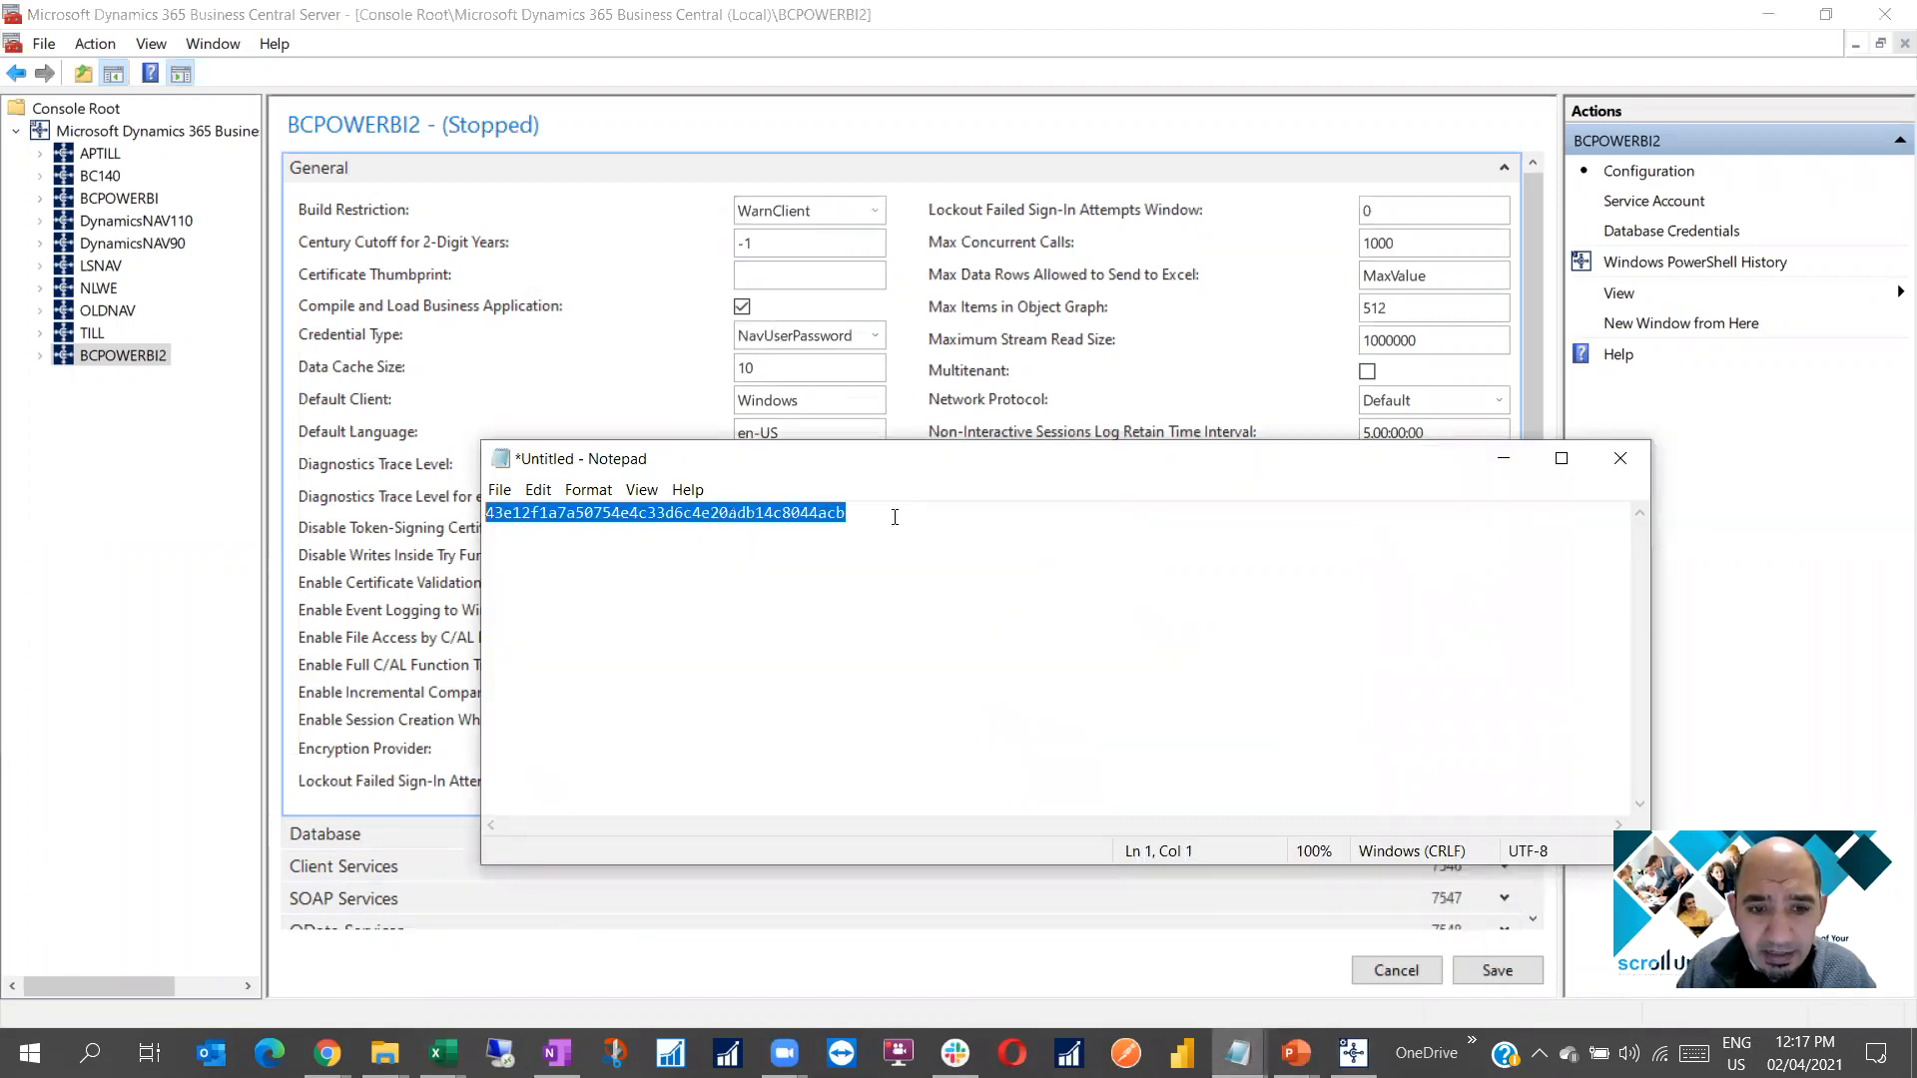
left_click(1504, 458)
left_click(781, 281)
key("ctrl+v")
Expand the OData Services section, showing OData enabled on port 7548
scroll(797, 475, "down", 3)
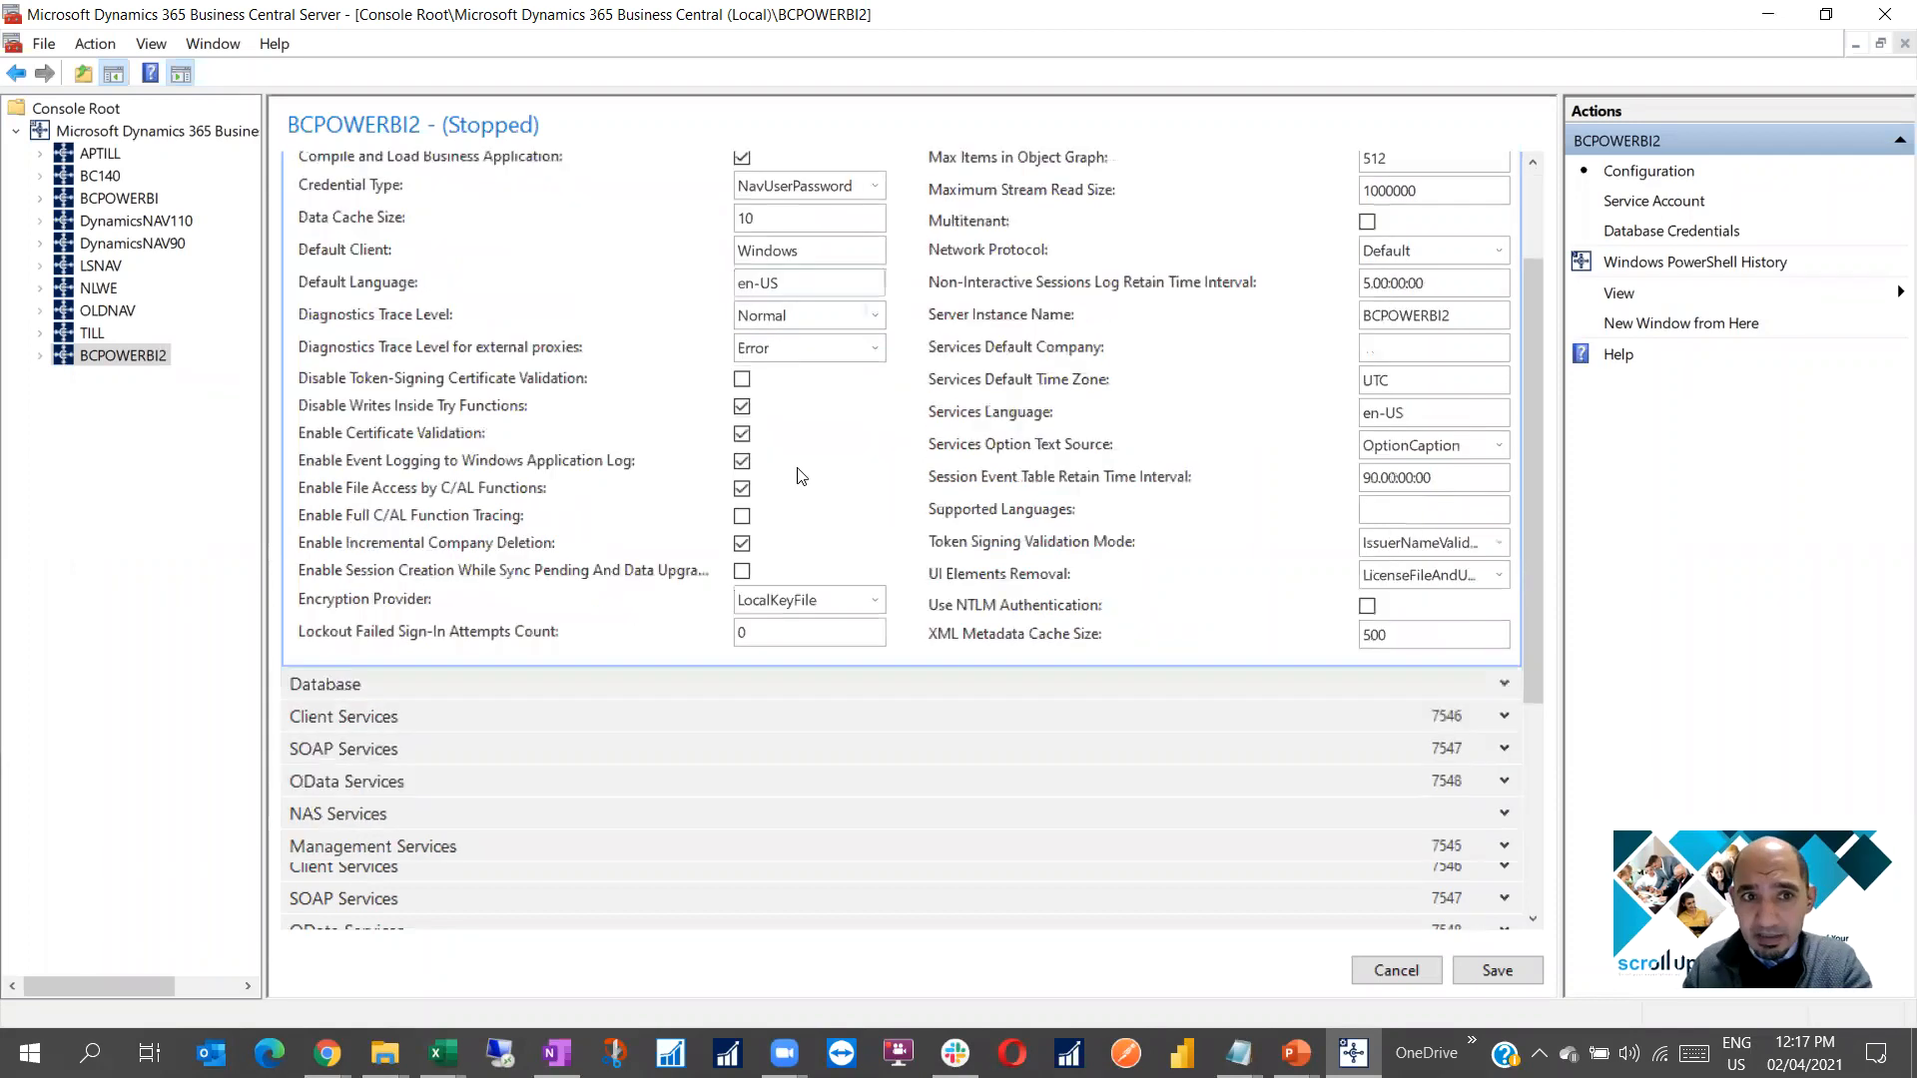
scroll(799, 476, "down", 5)
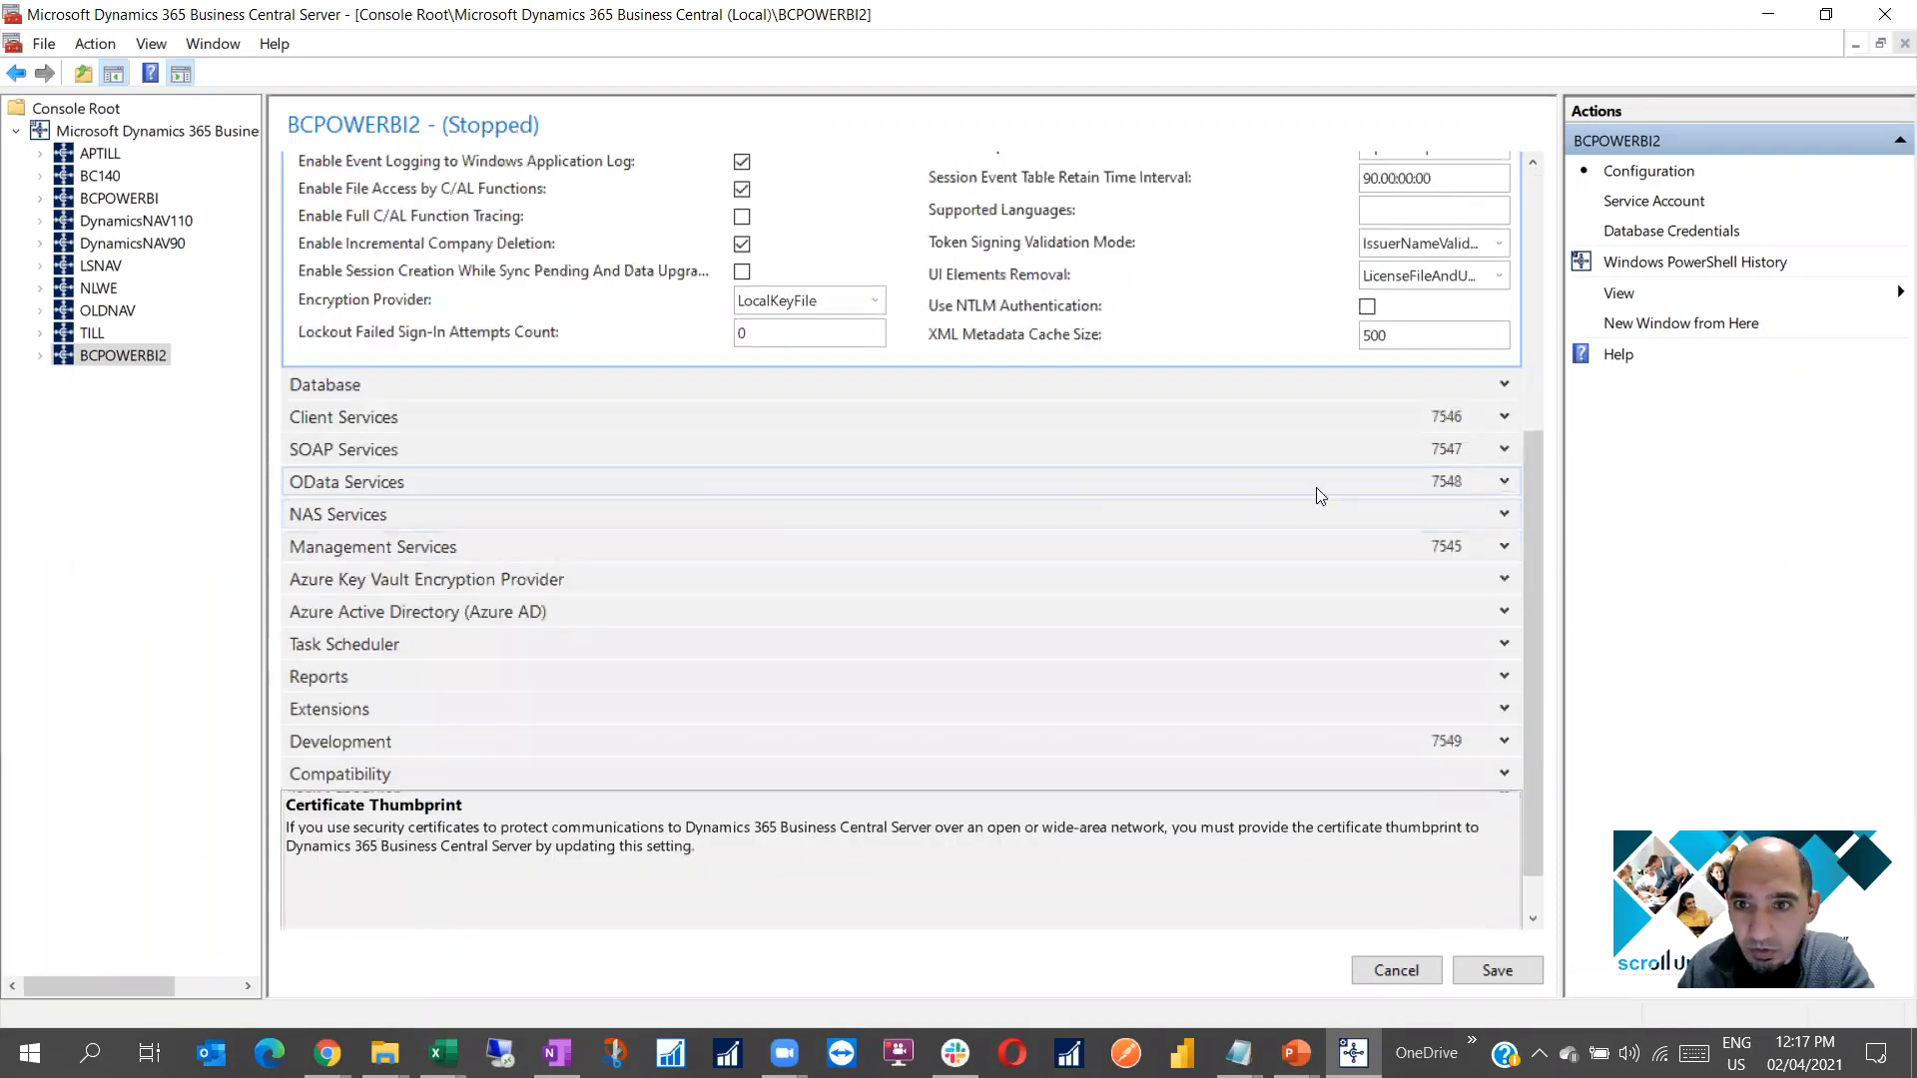
left_click(1504, 482)
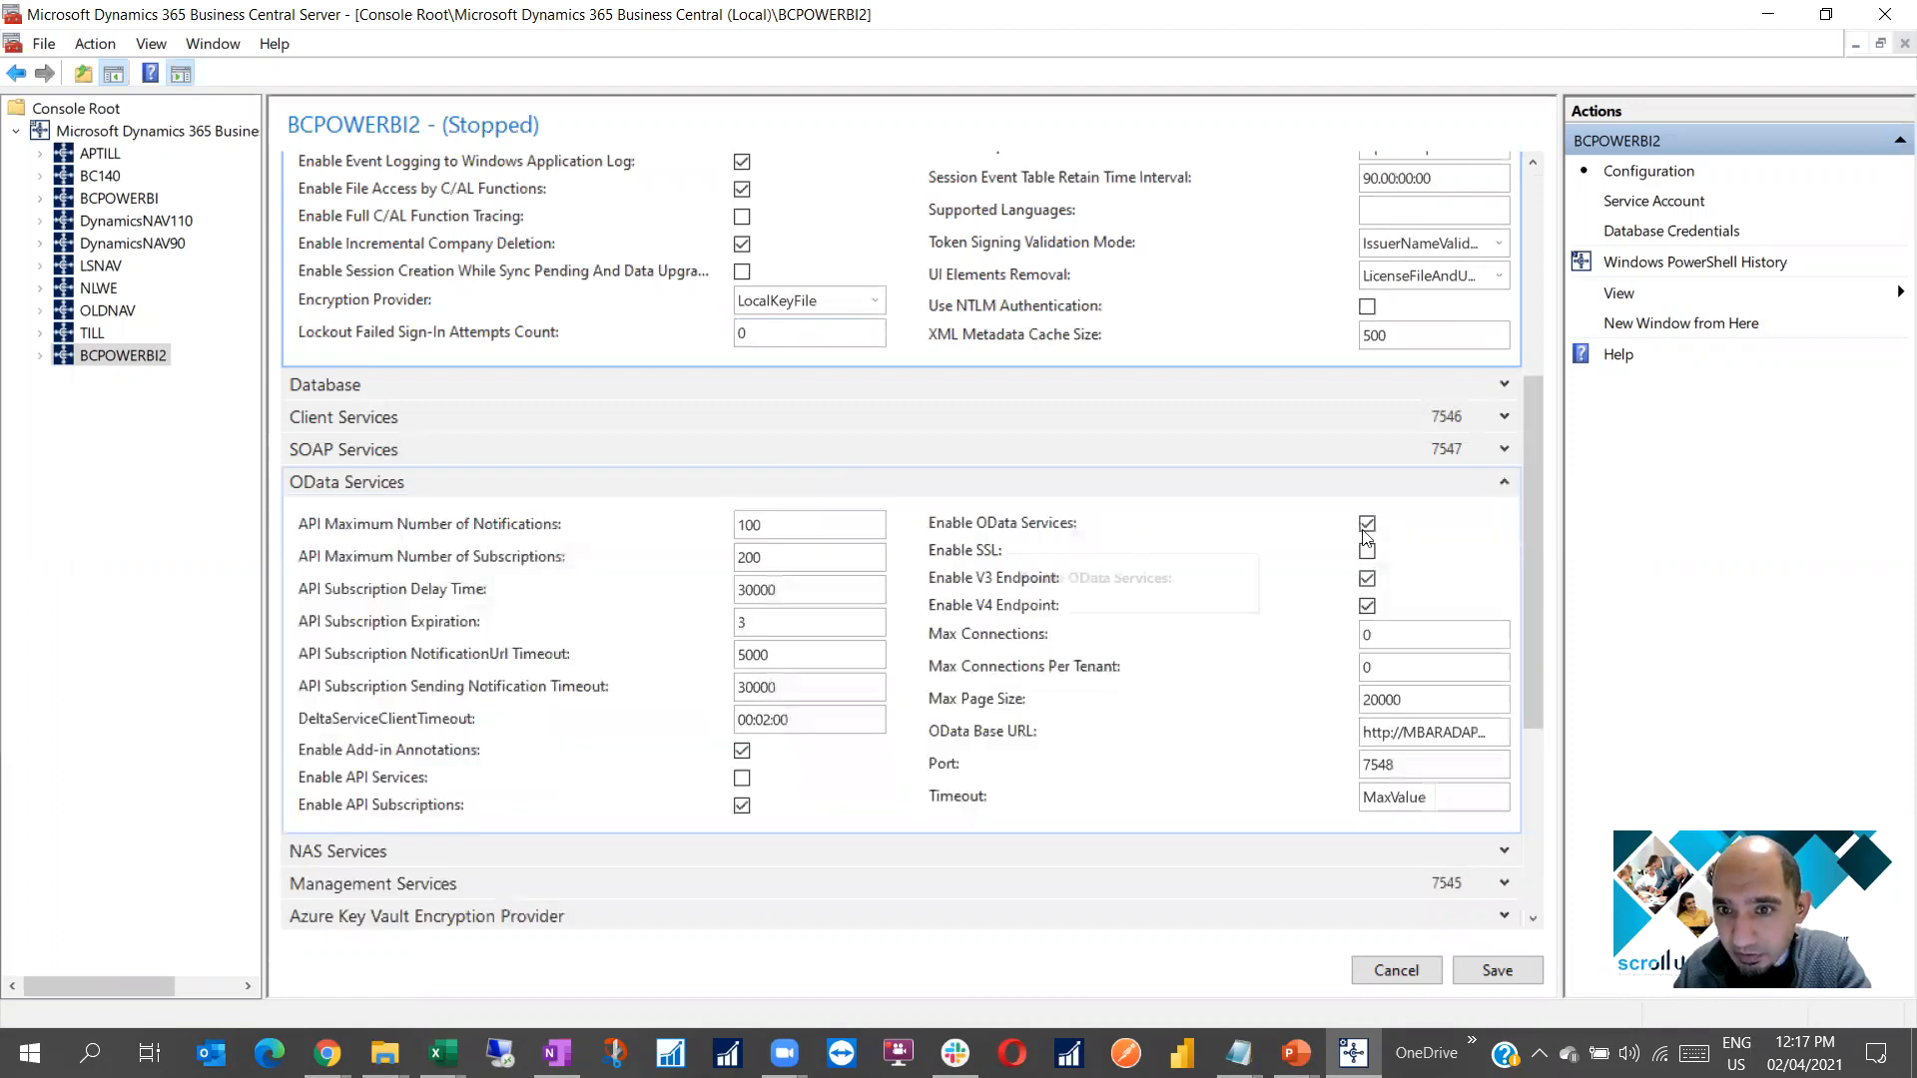
Widen the settings pane, change the OData Base URL port from 7048 to 7548, and select the URL
mouse_move(169, 538)
left_mouse_down()
mouse_move(203, 538)
mouse_move(144, 537)
mouse_move(170, 550)
left_mouse_up()
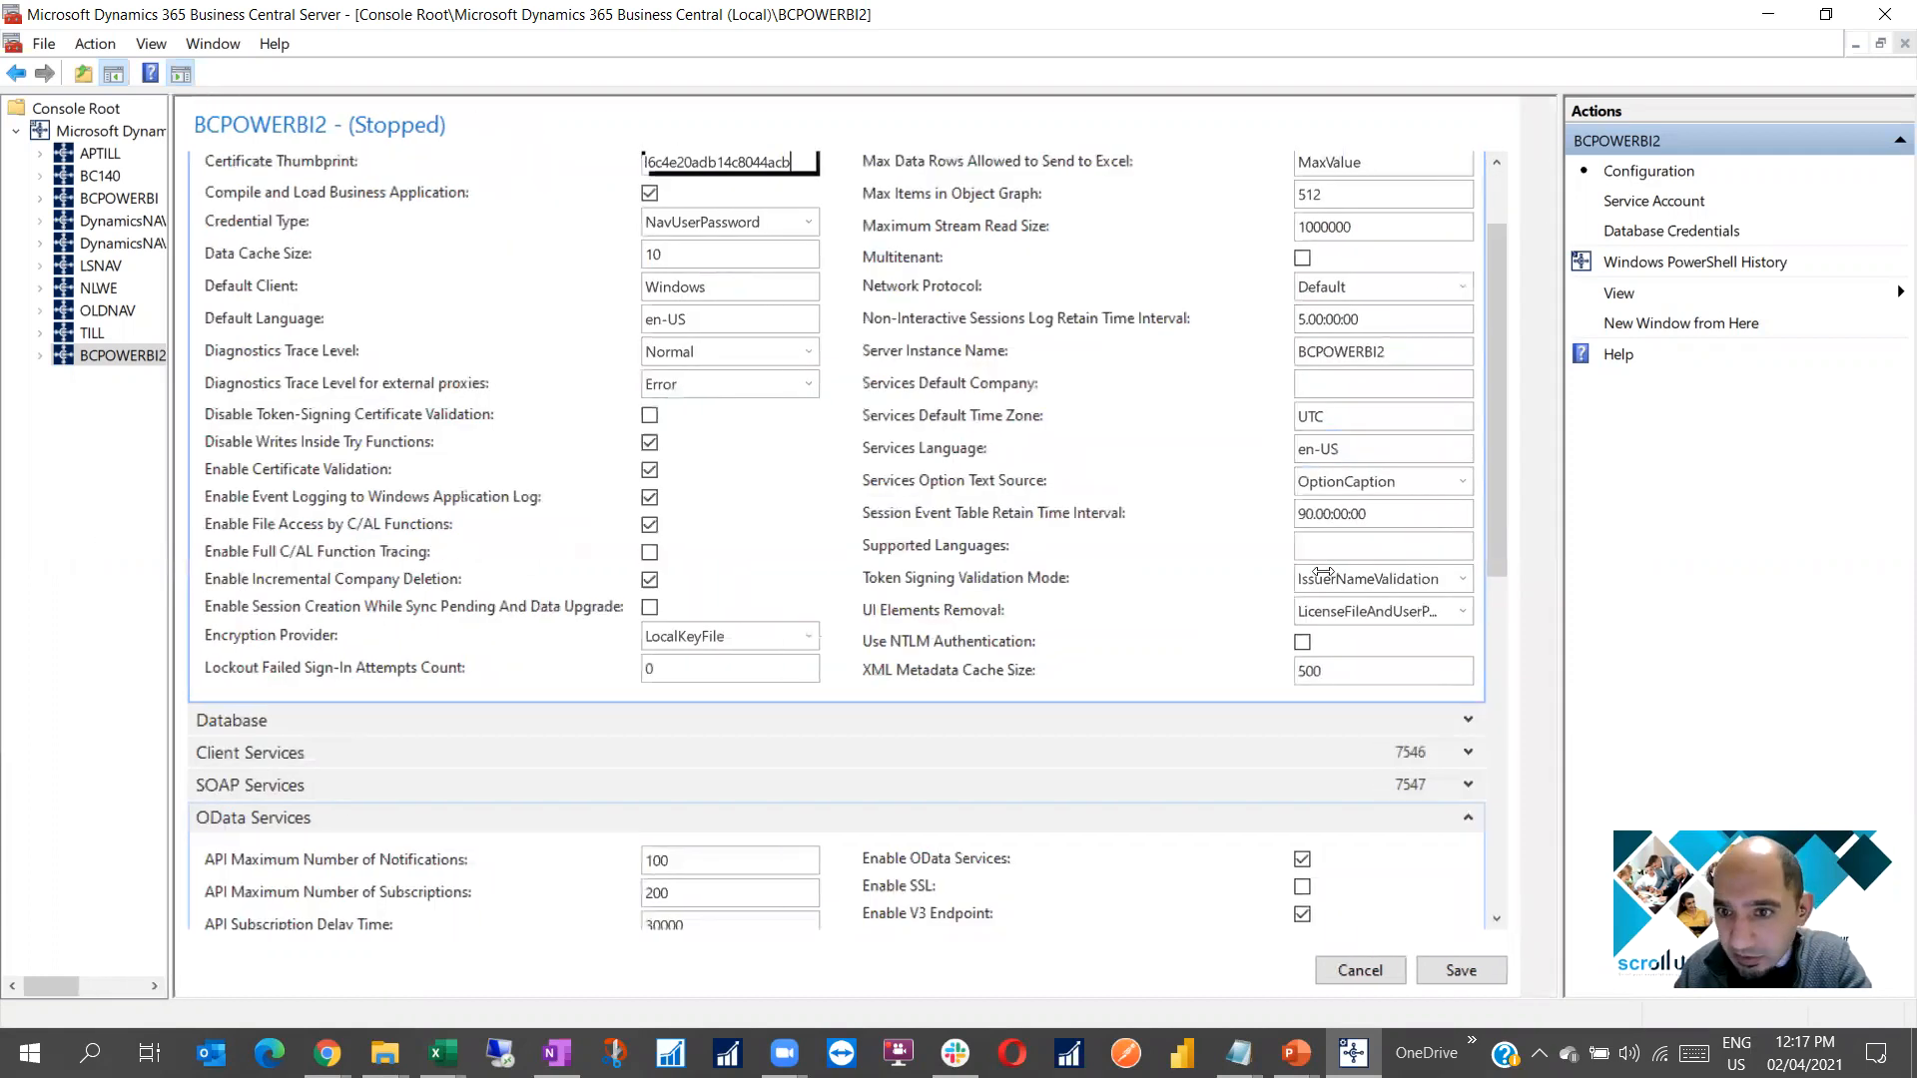
left_click_drag(1562, 590, 1721, 572)
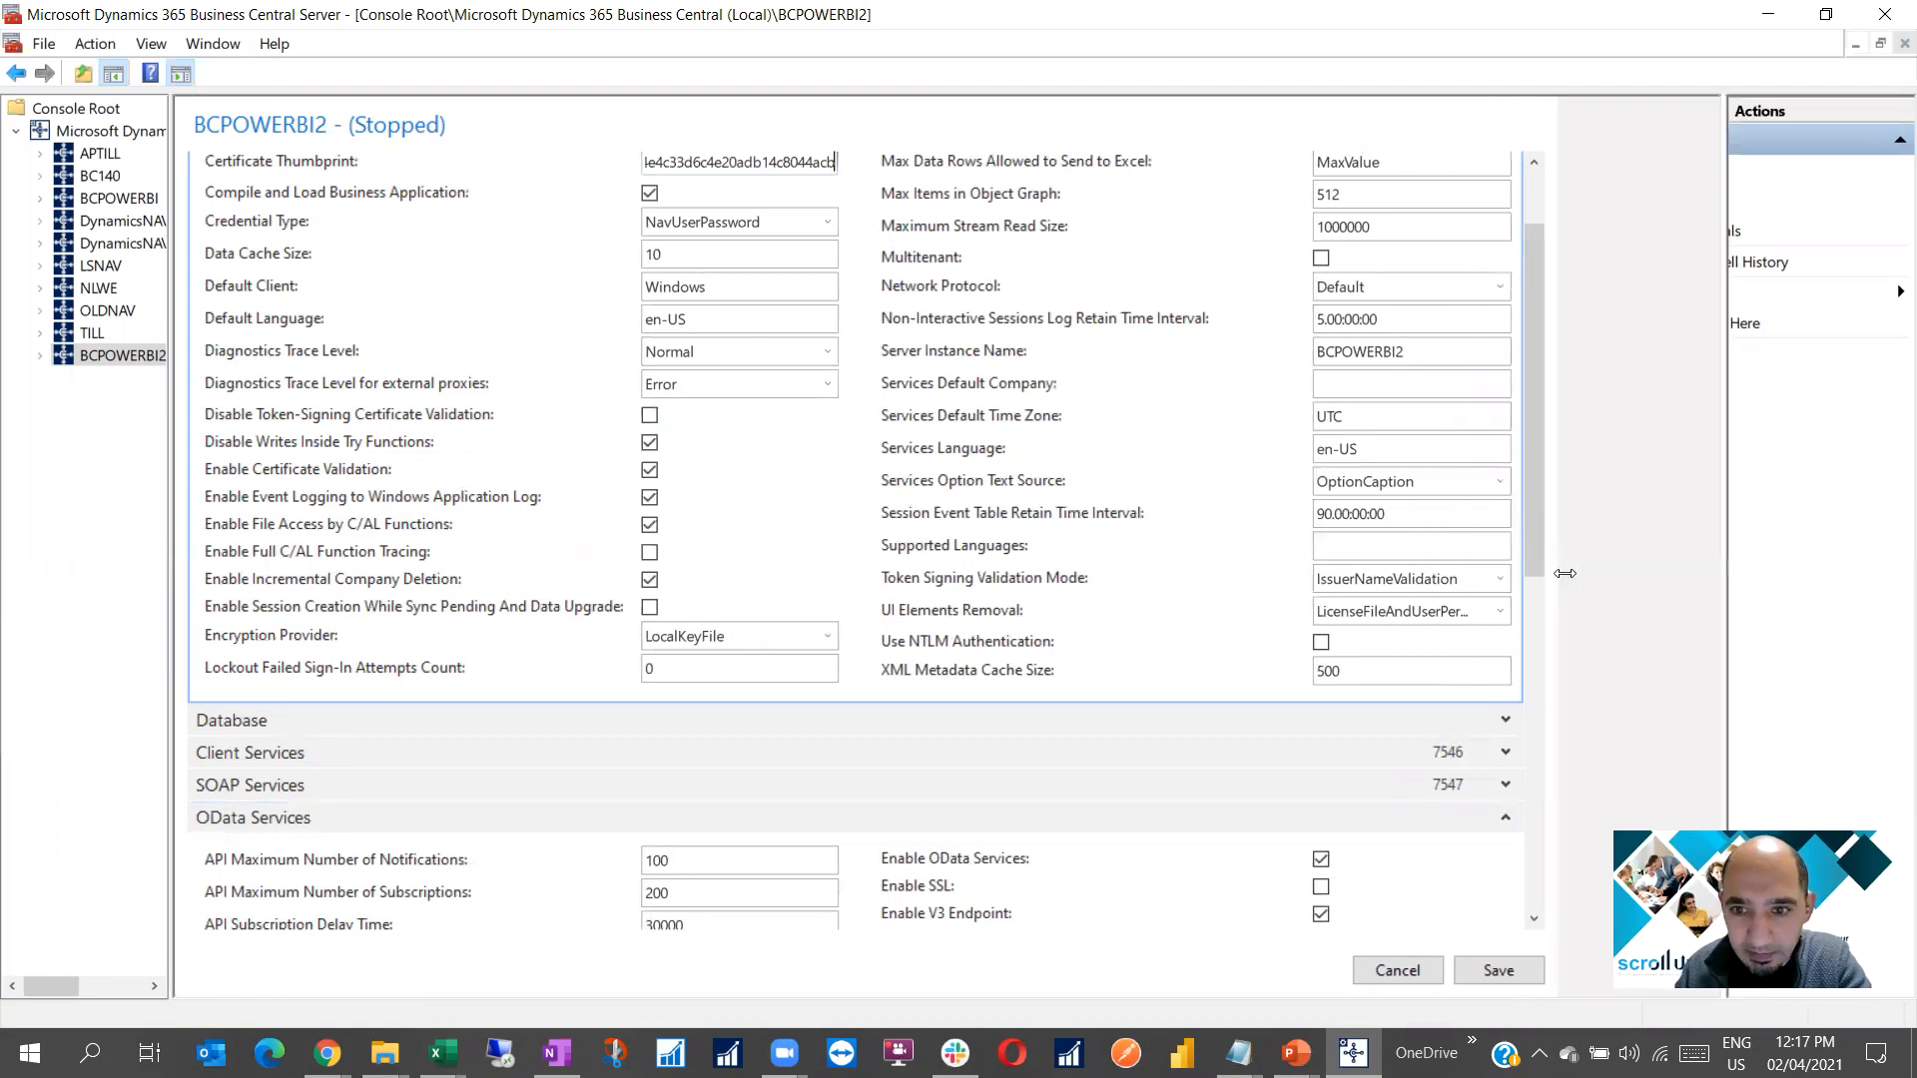
scroll(1388, 555, "down", 3)
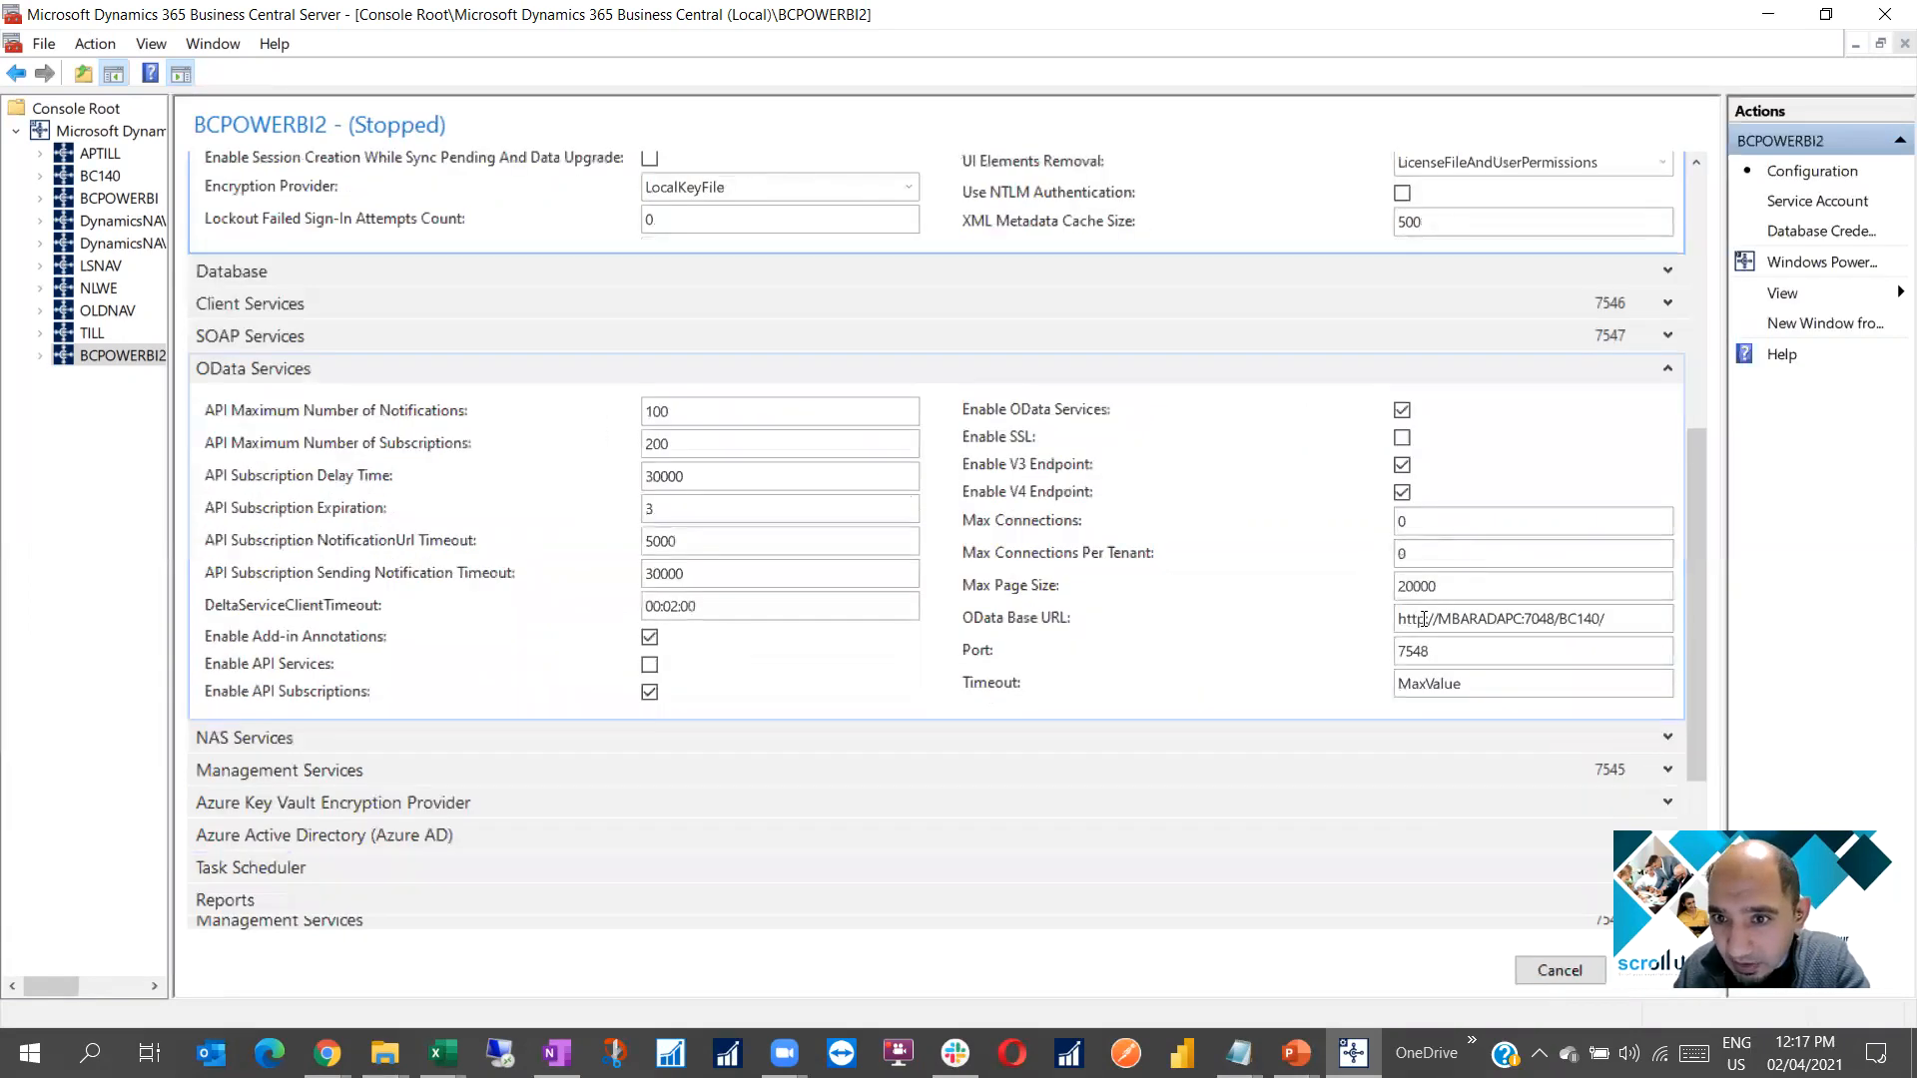
left_click(1530, 618)
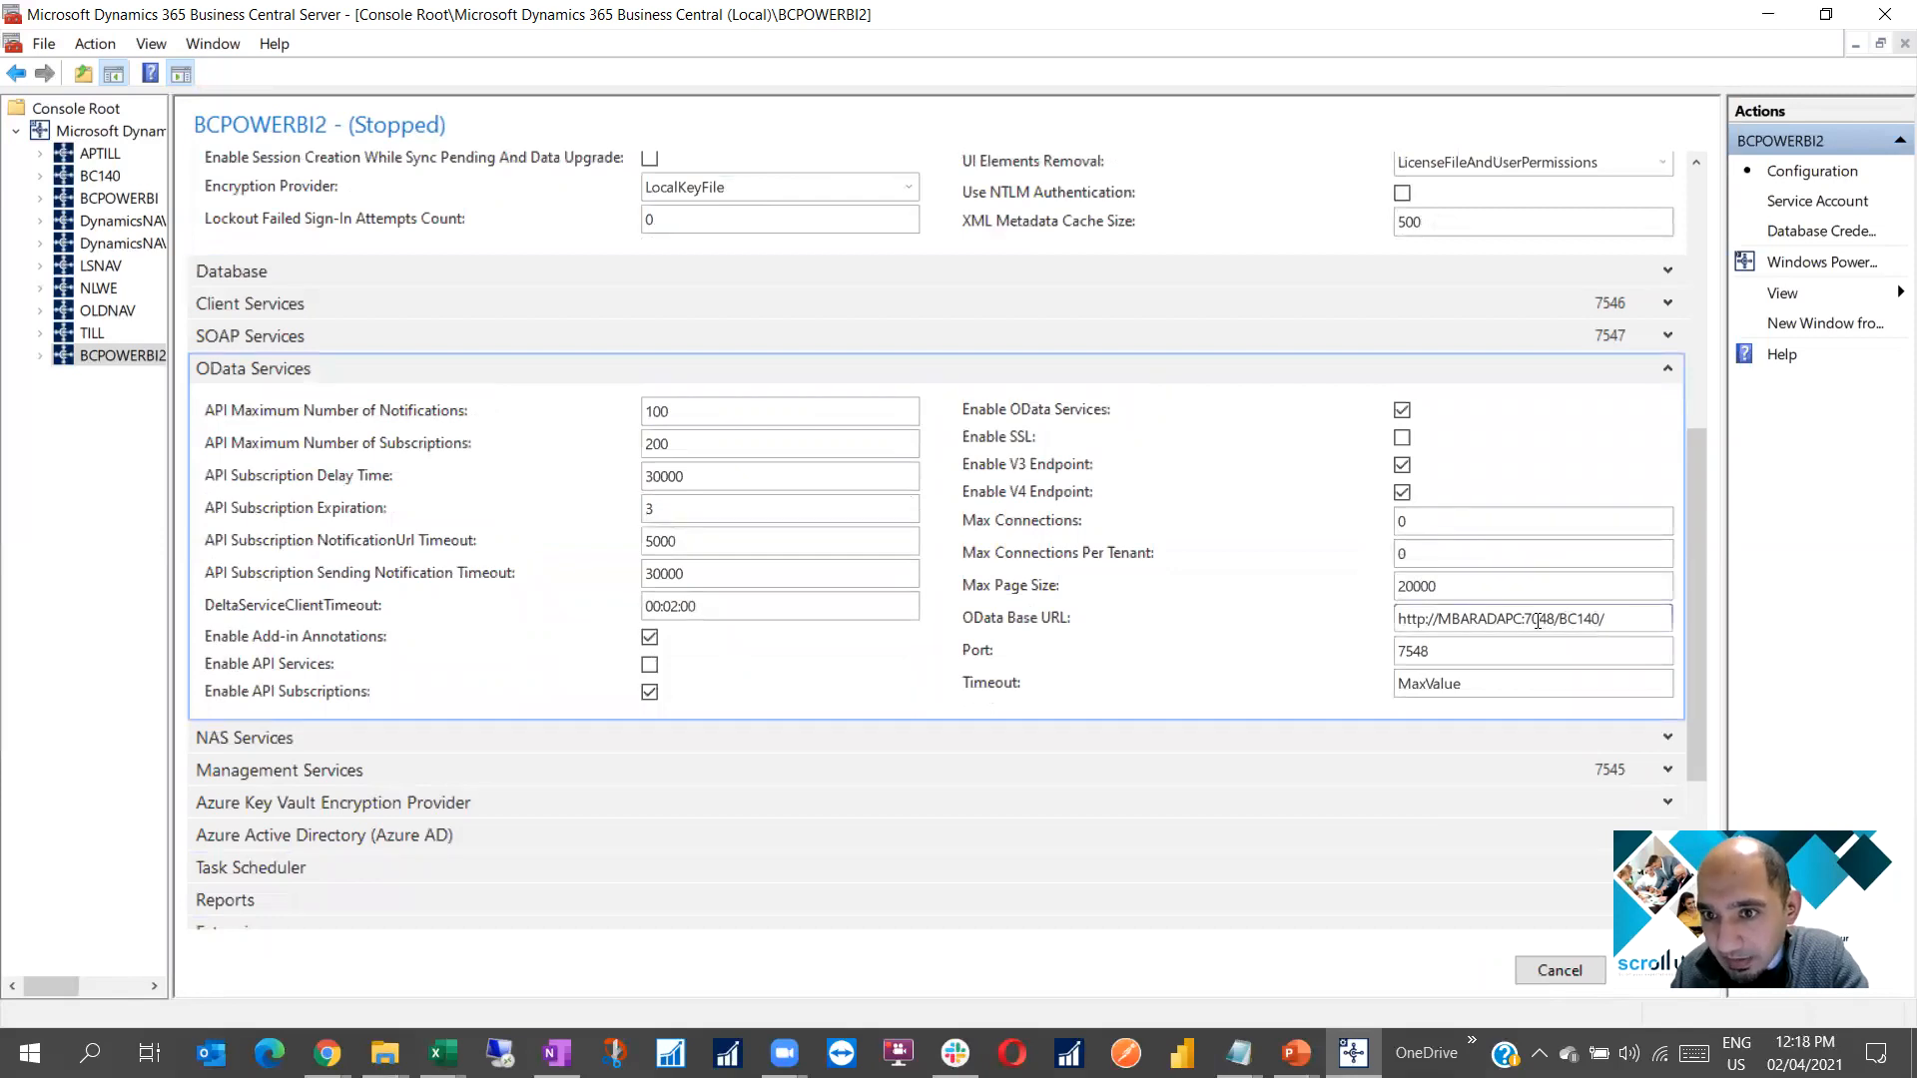
left_click_drag(1531, 619, 1540, 619)
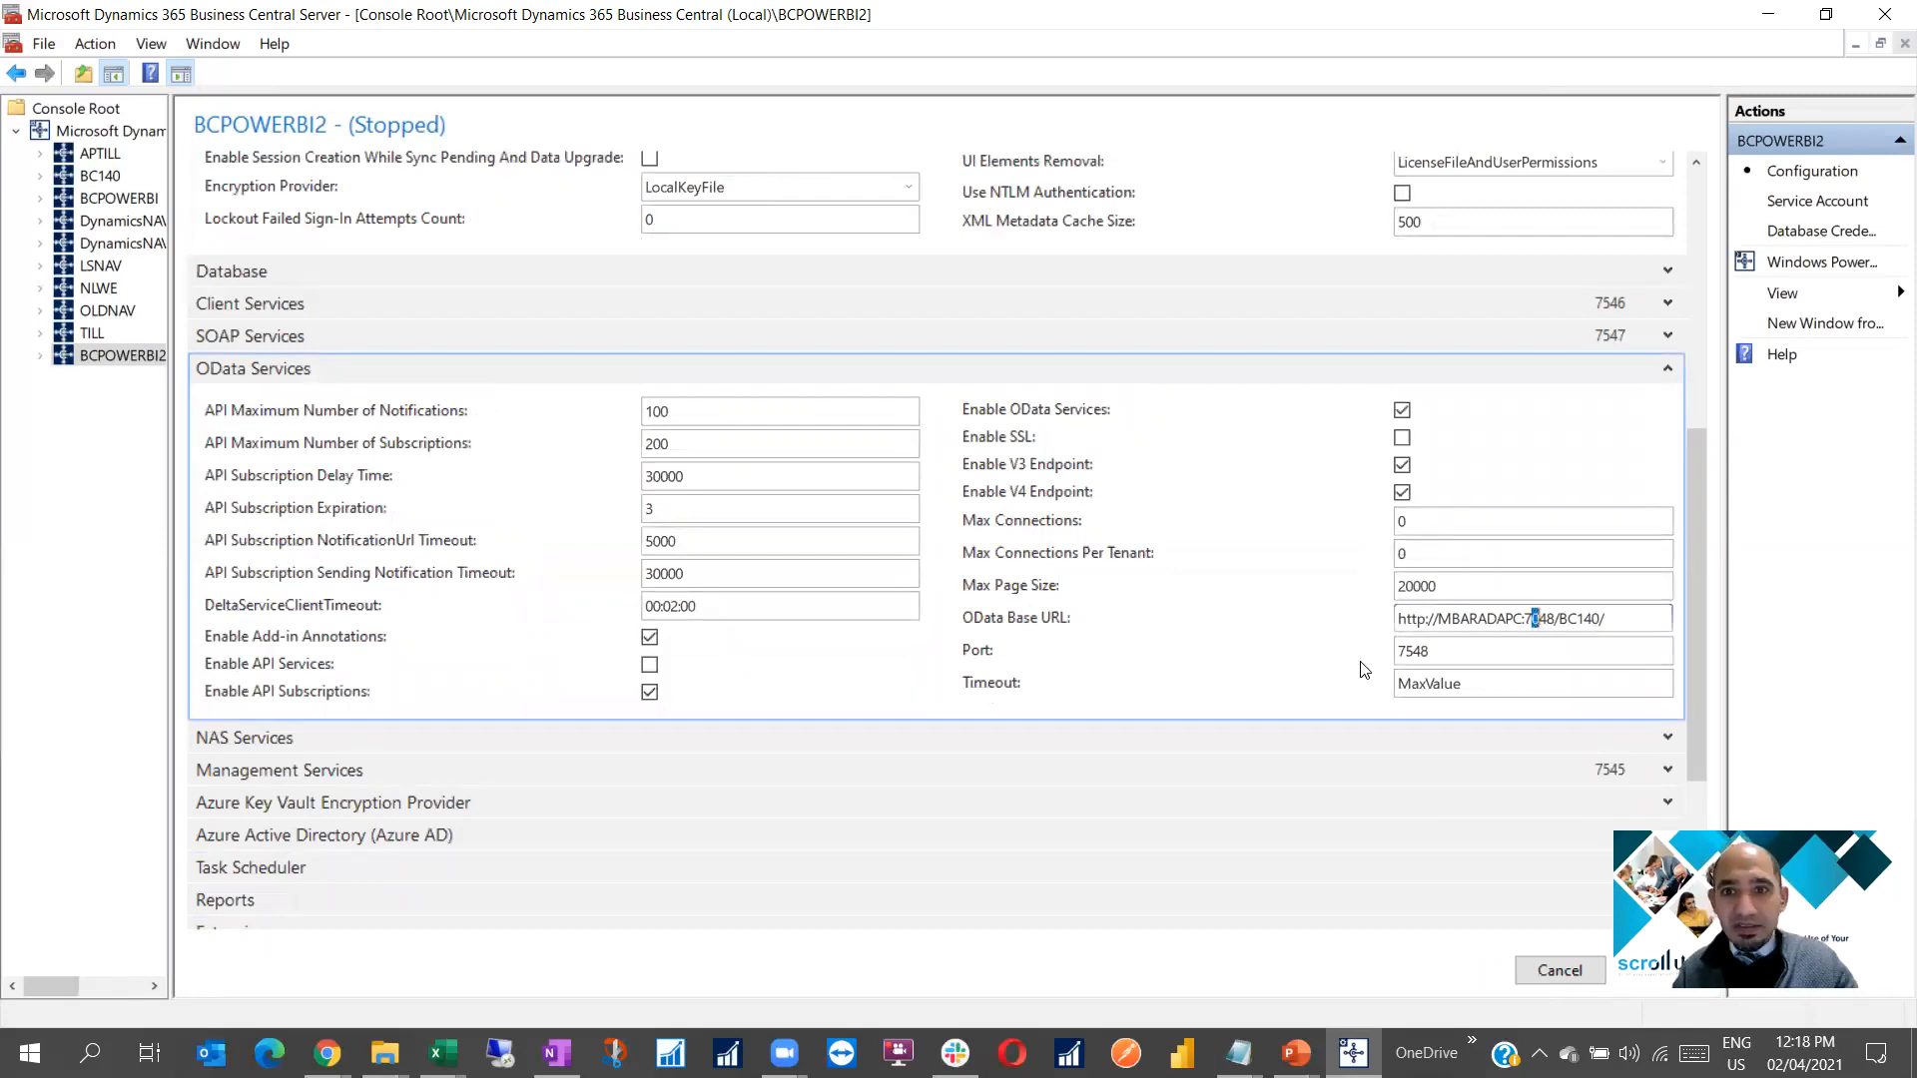
type("5")
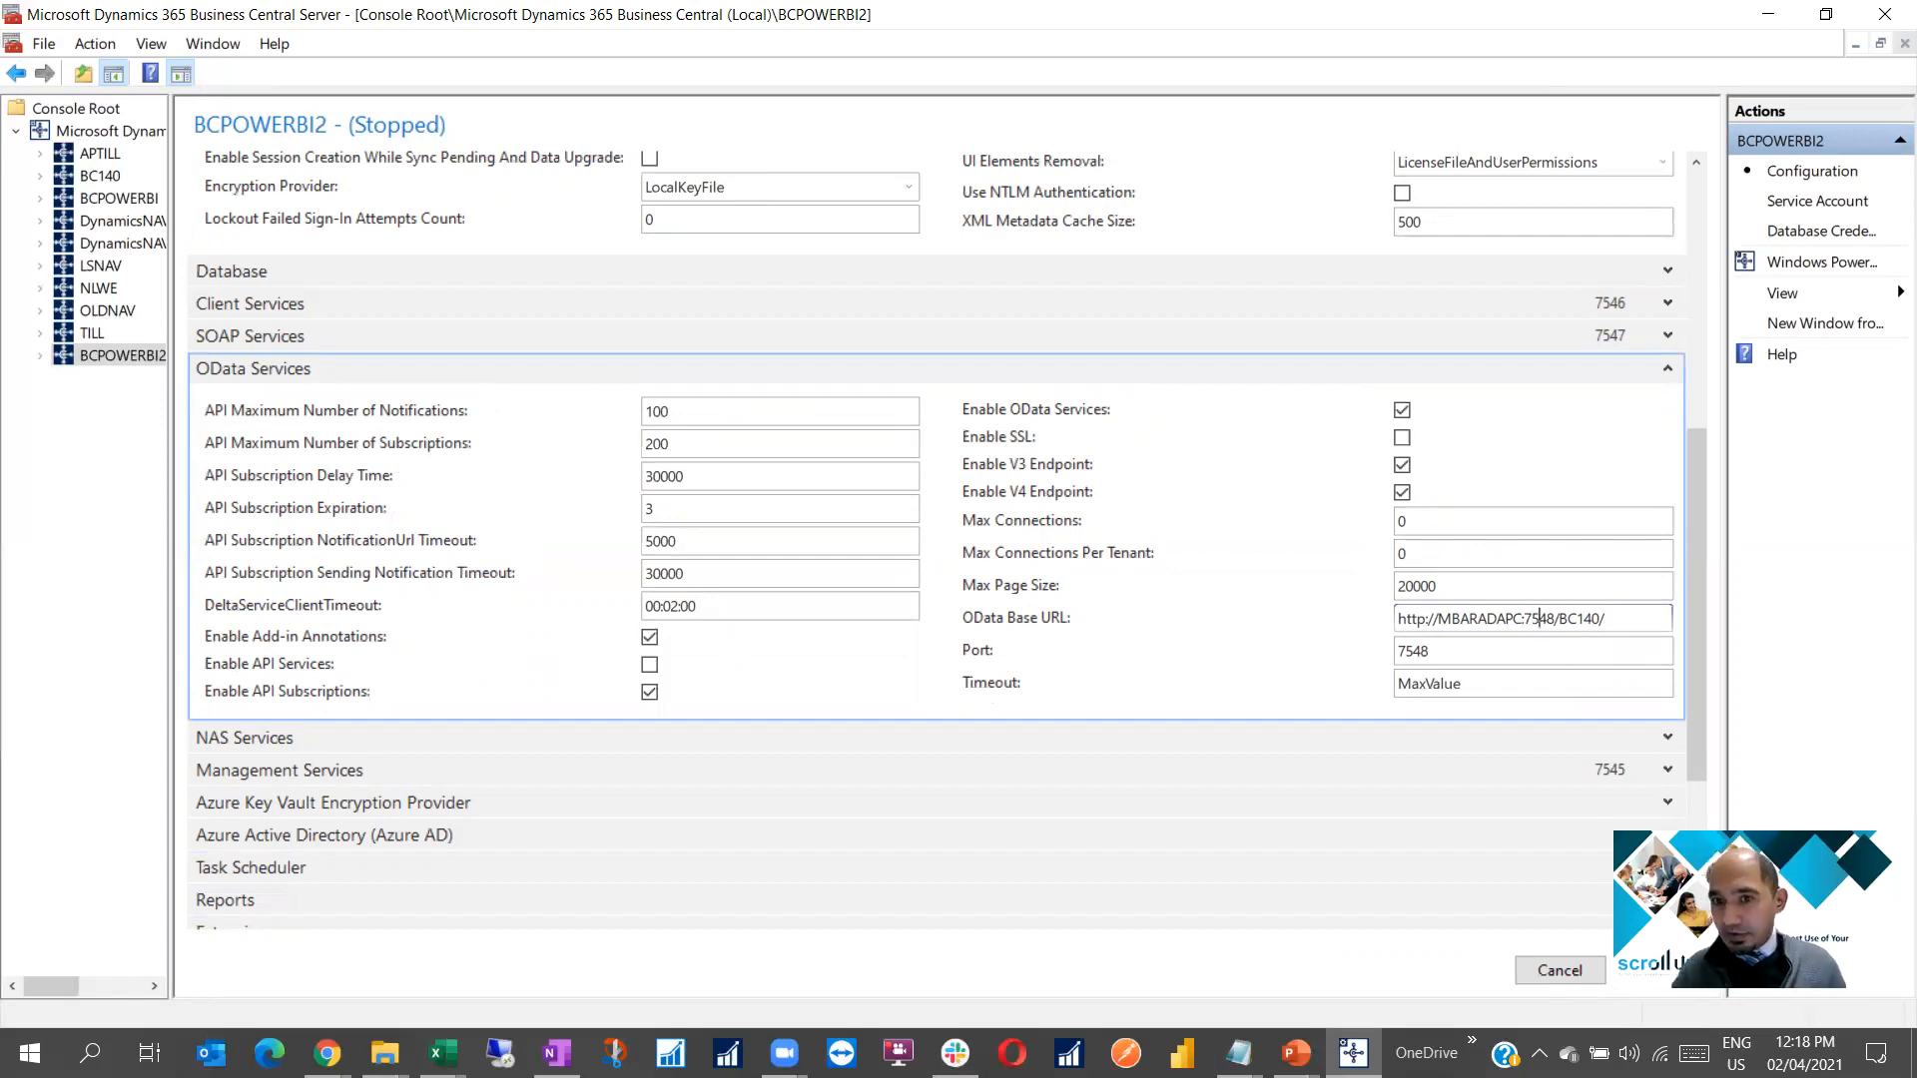
left_click(1485, 654)
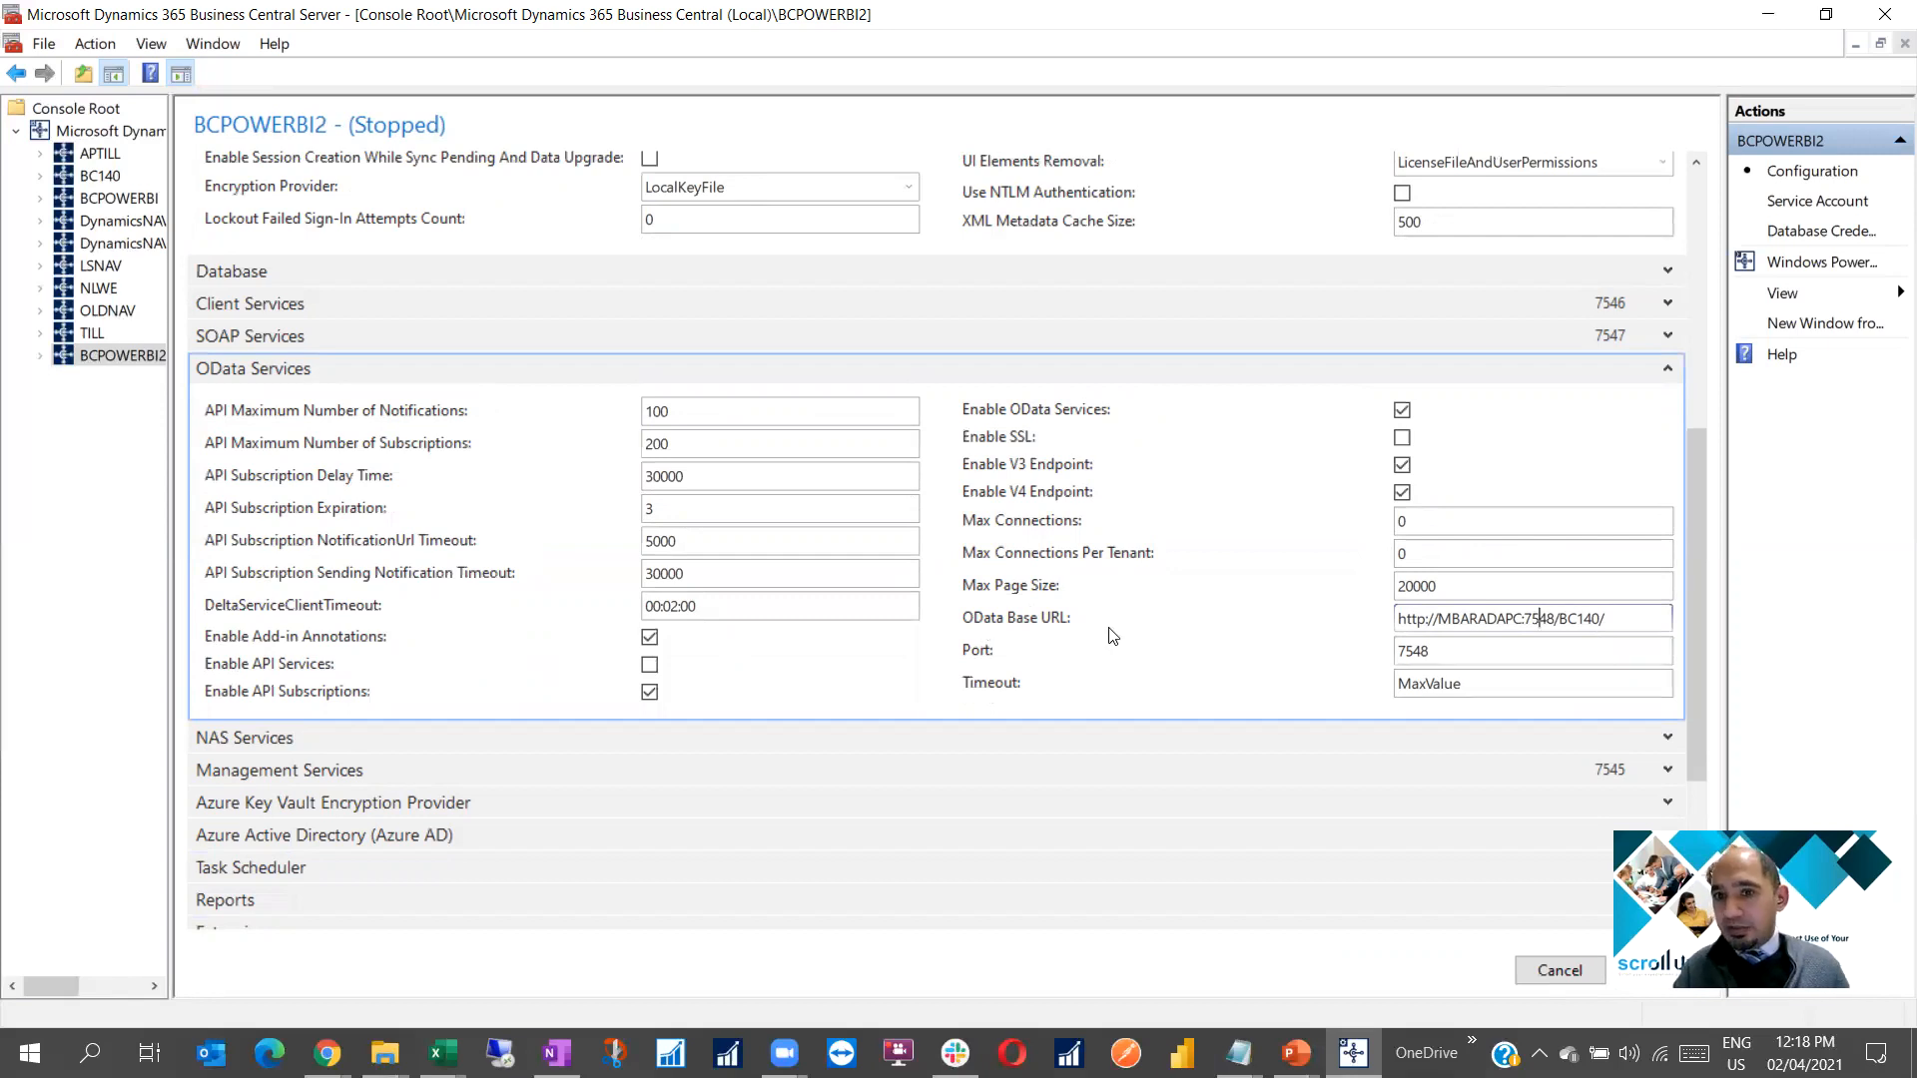
key("shift+Tab")
key("ctrl+c")
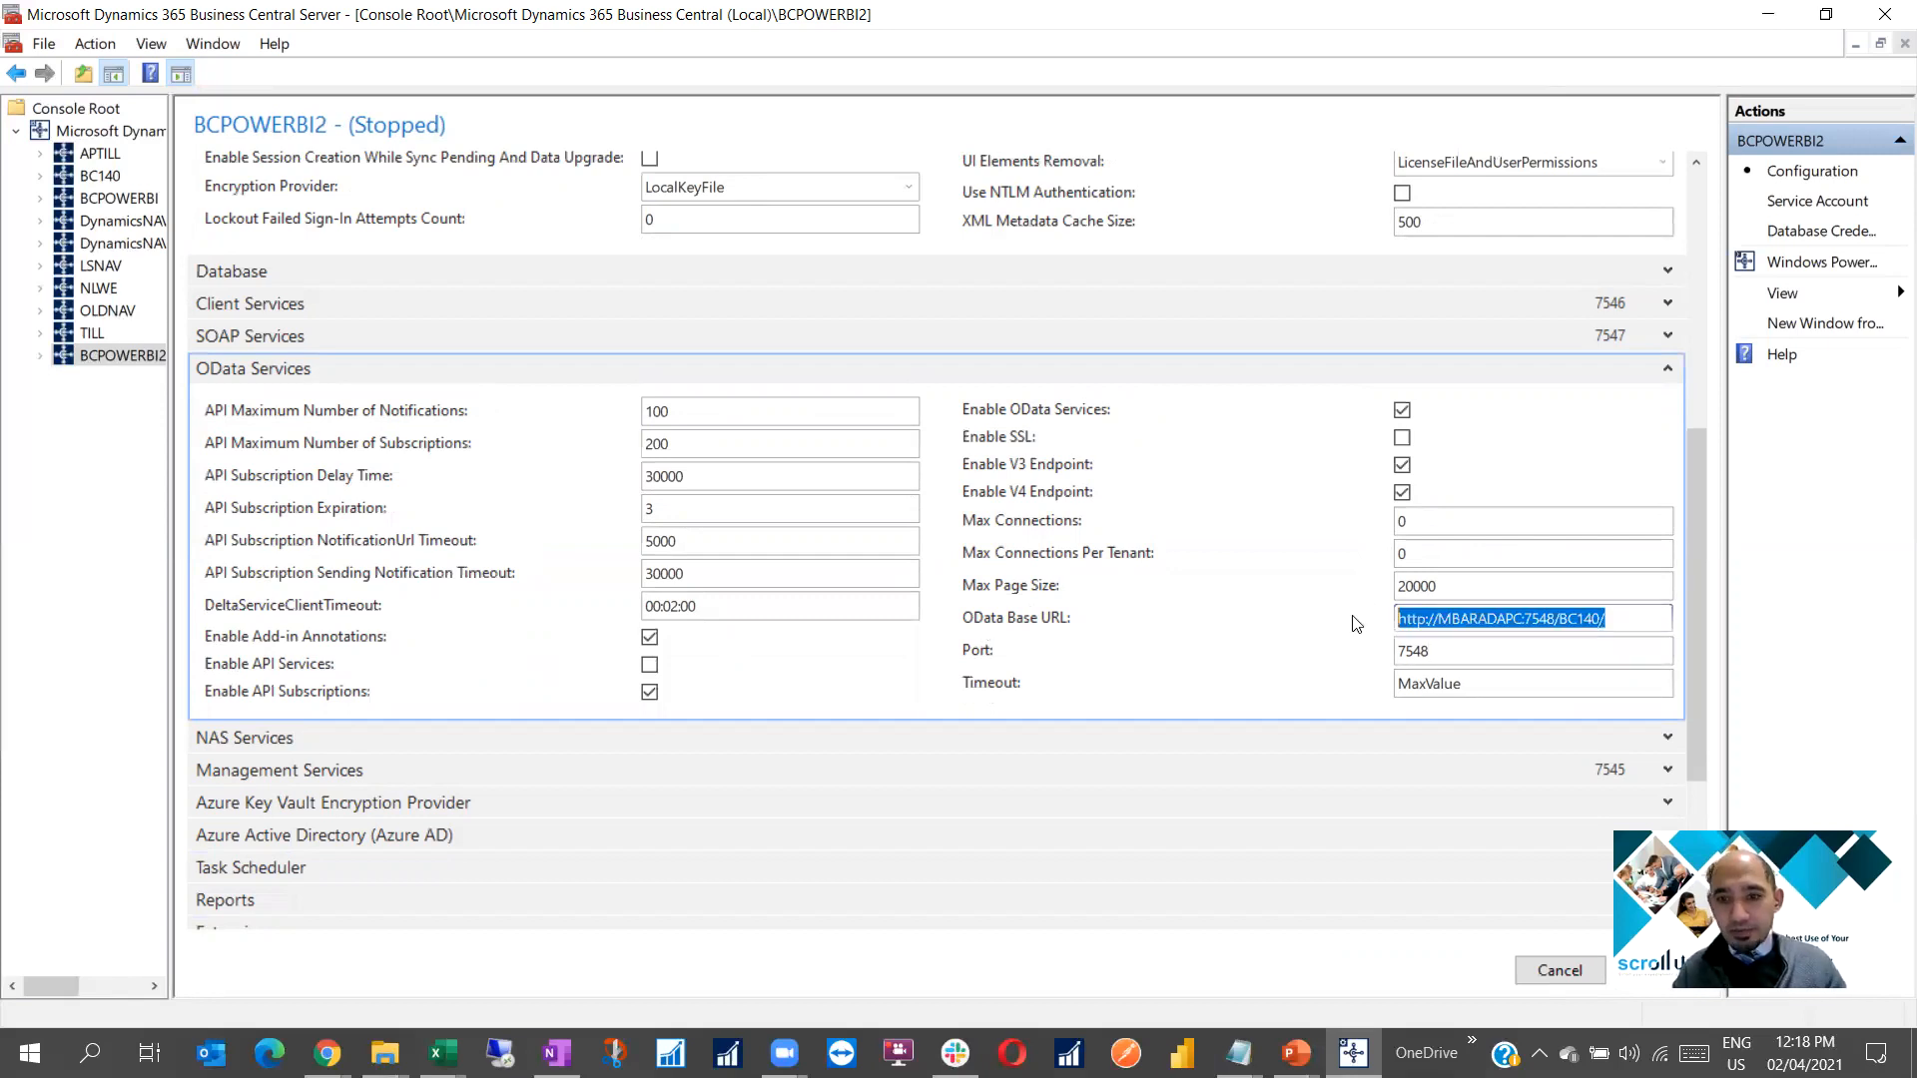
Paste the OData Base URL into the thumbprint note under an 'ODATA URL' label
left_click(1238, 1054)
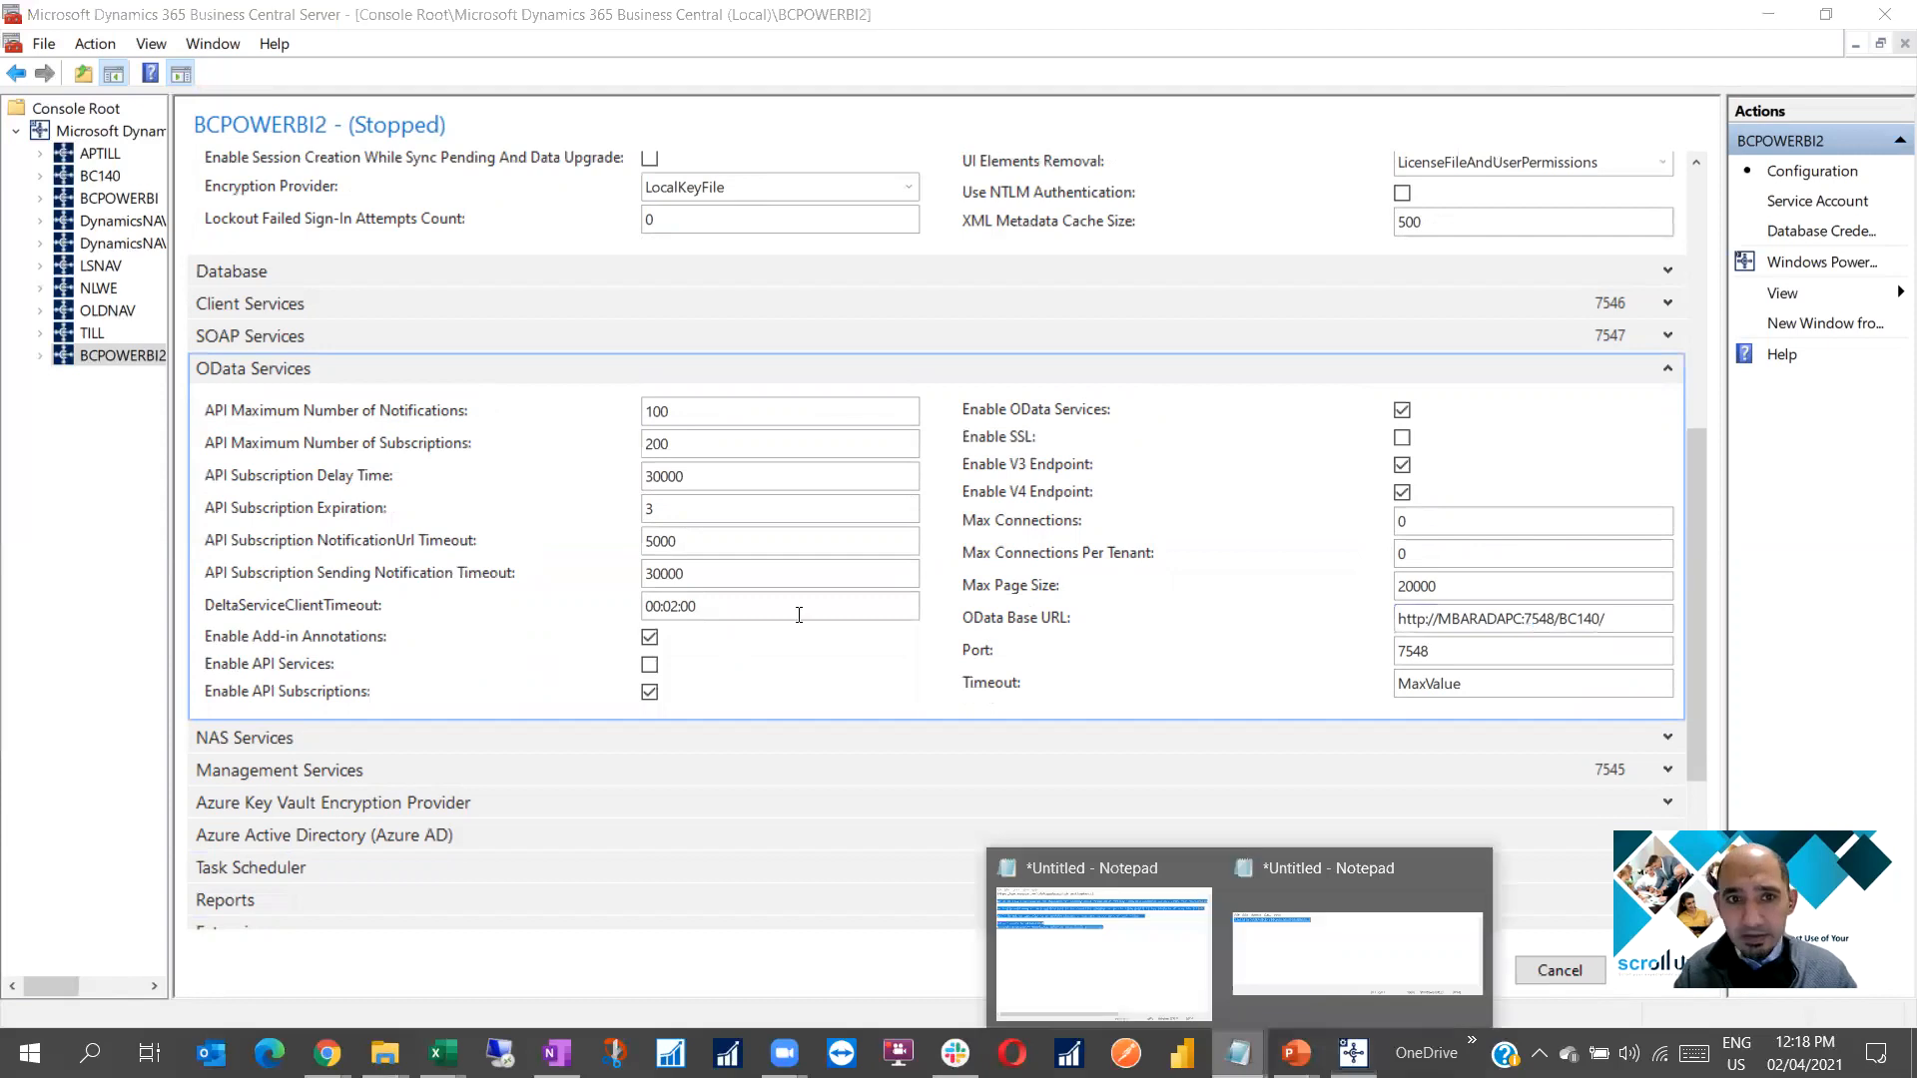
left_click(1357, 954)
left_click(898, 512)
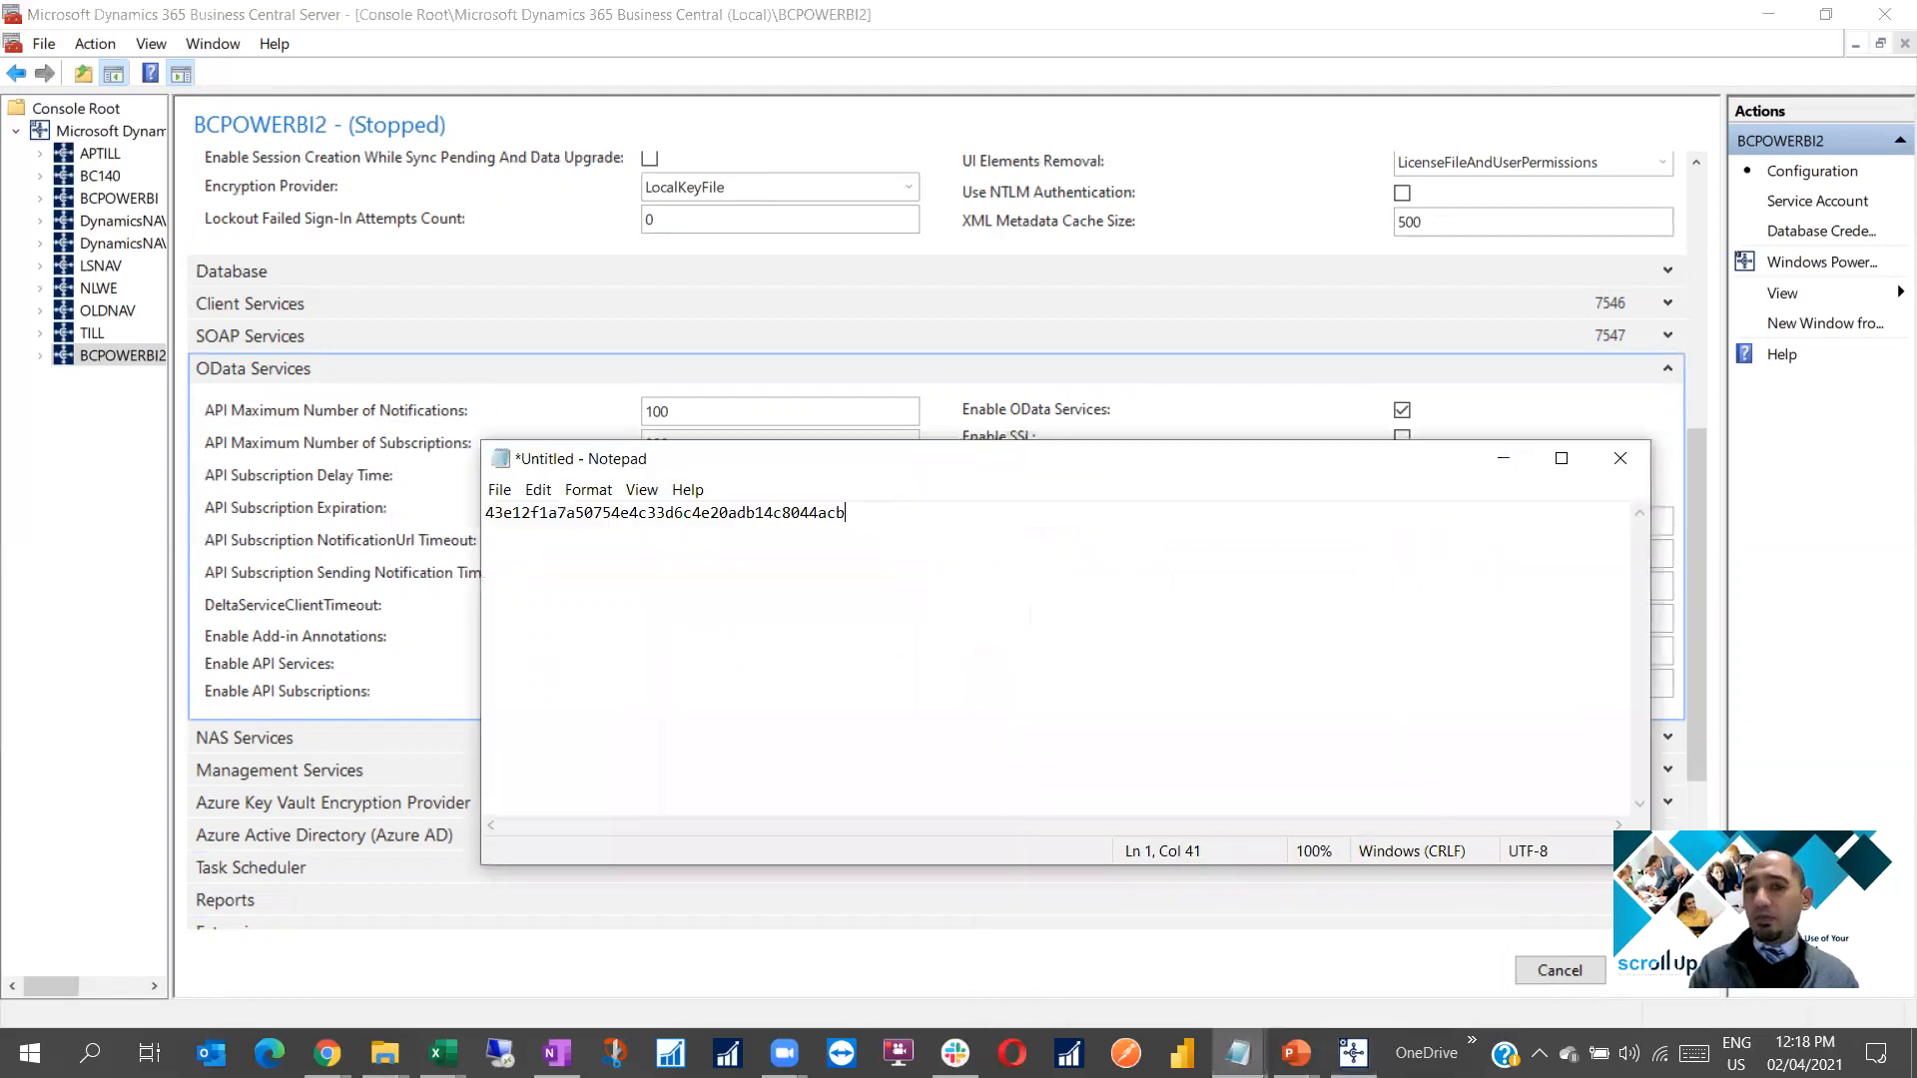
key("Return")
key("ctrl+v")
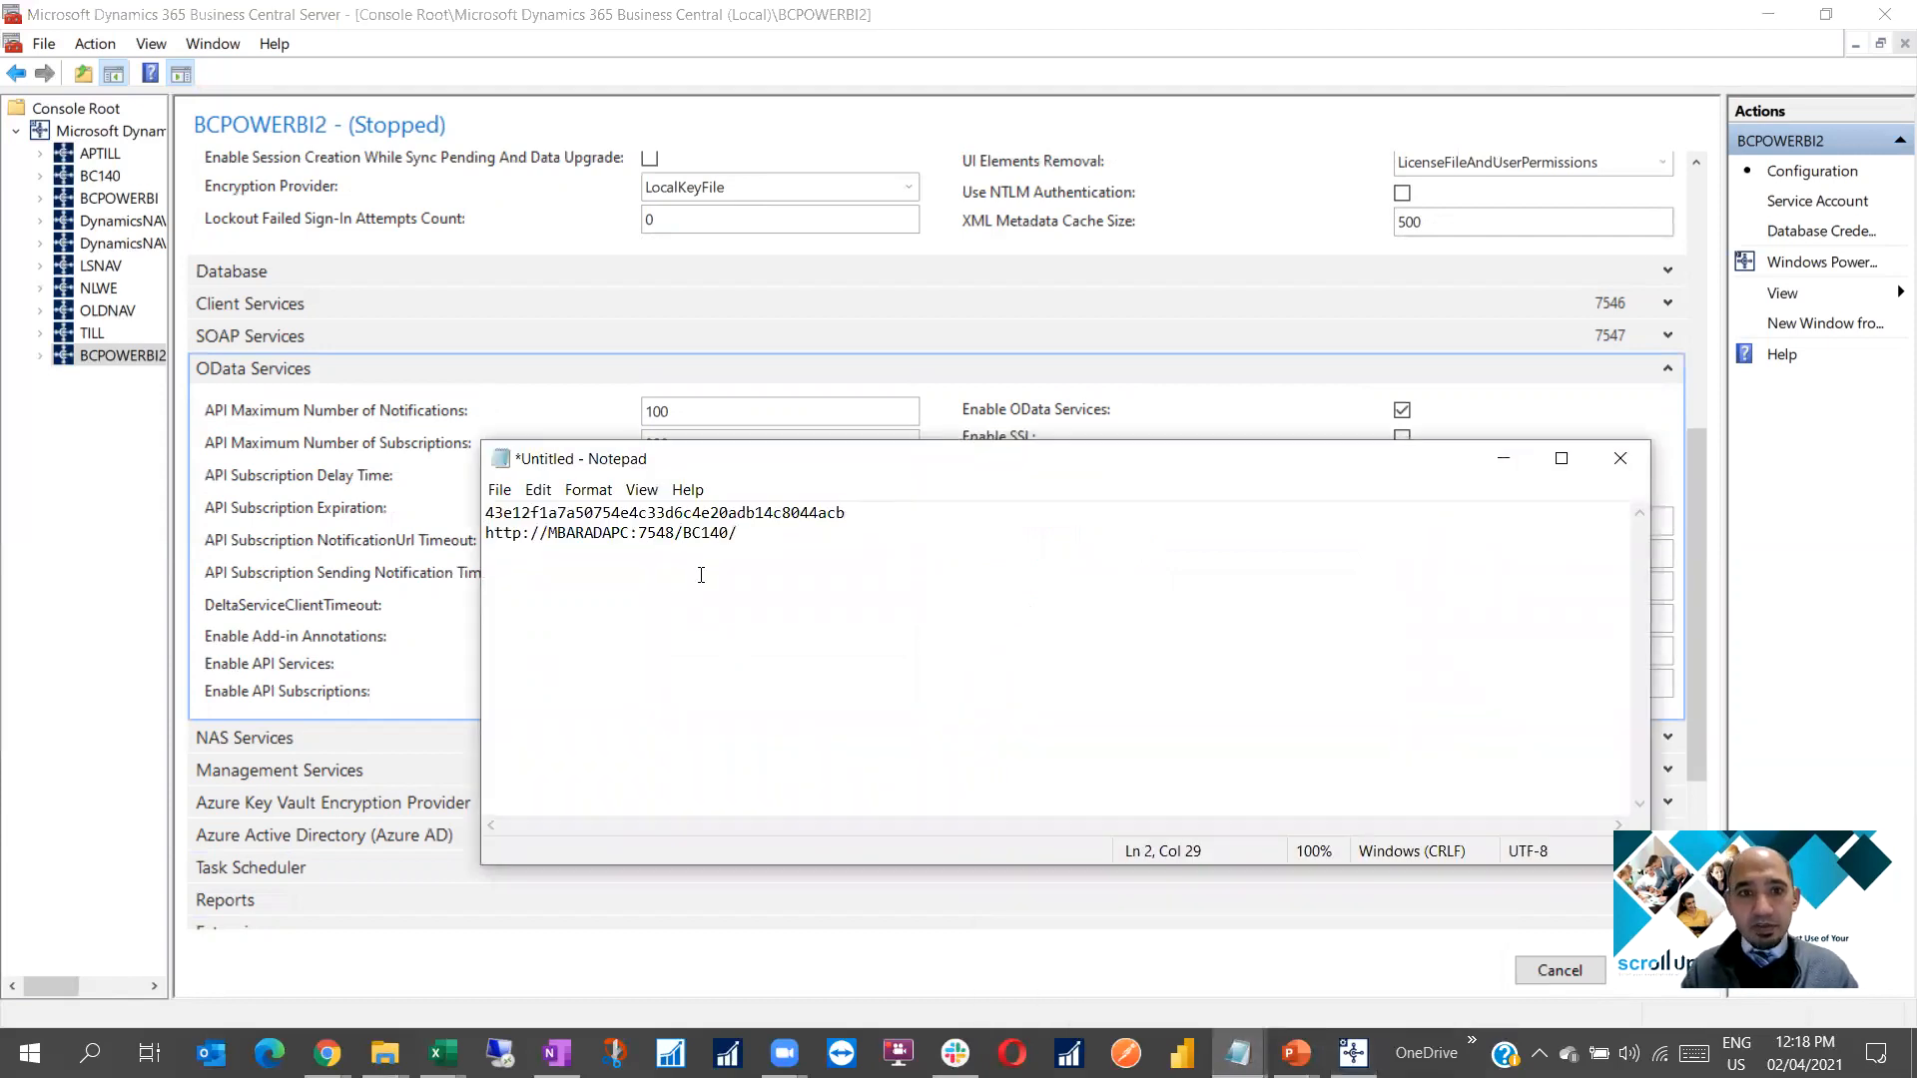
key("shift+Home")
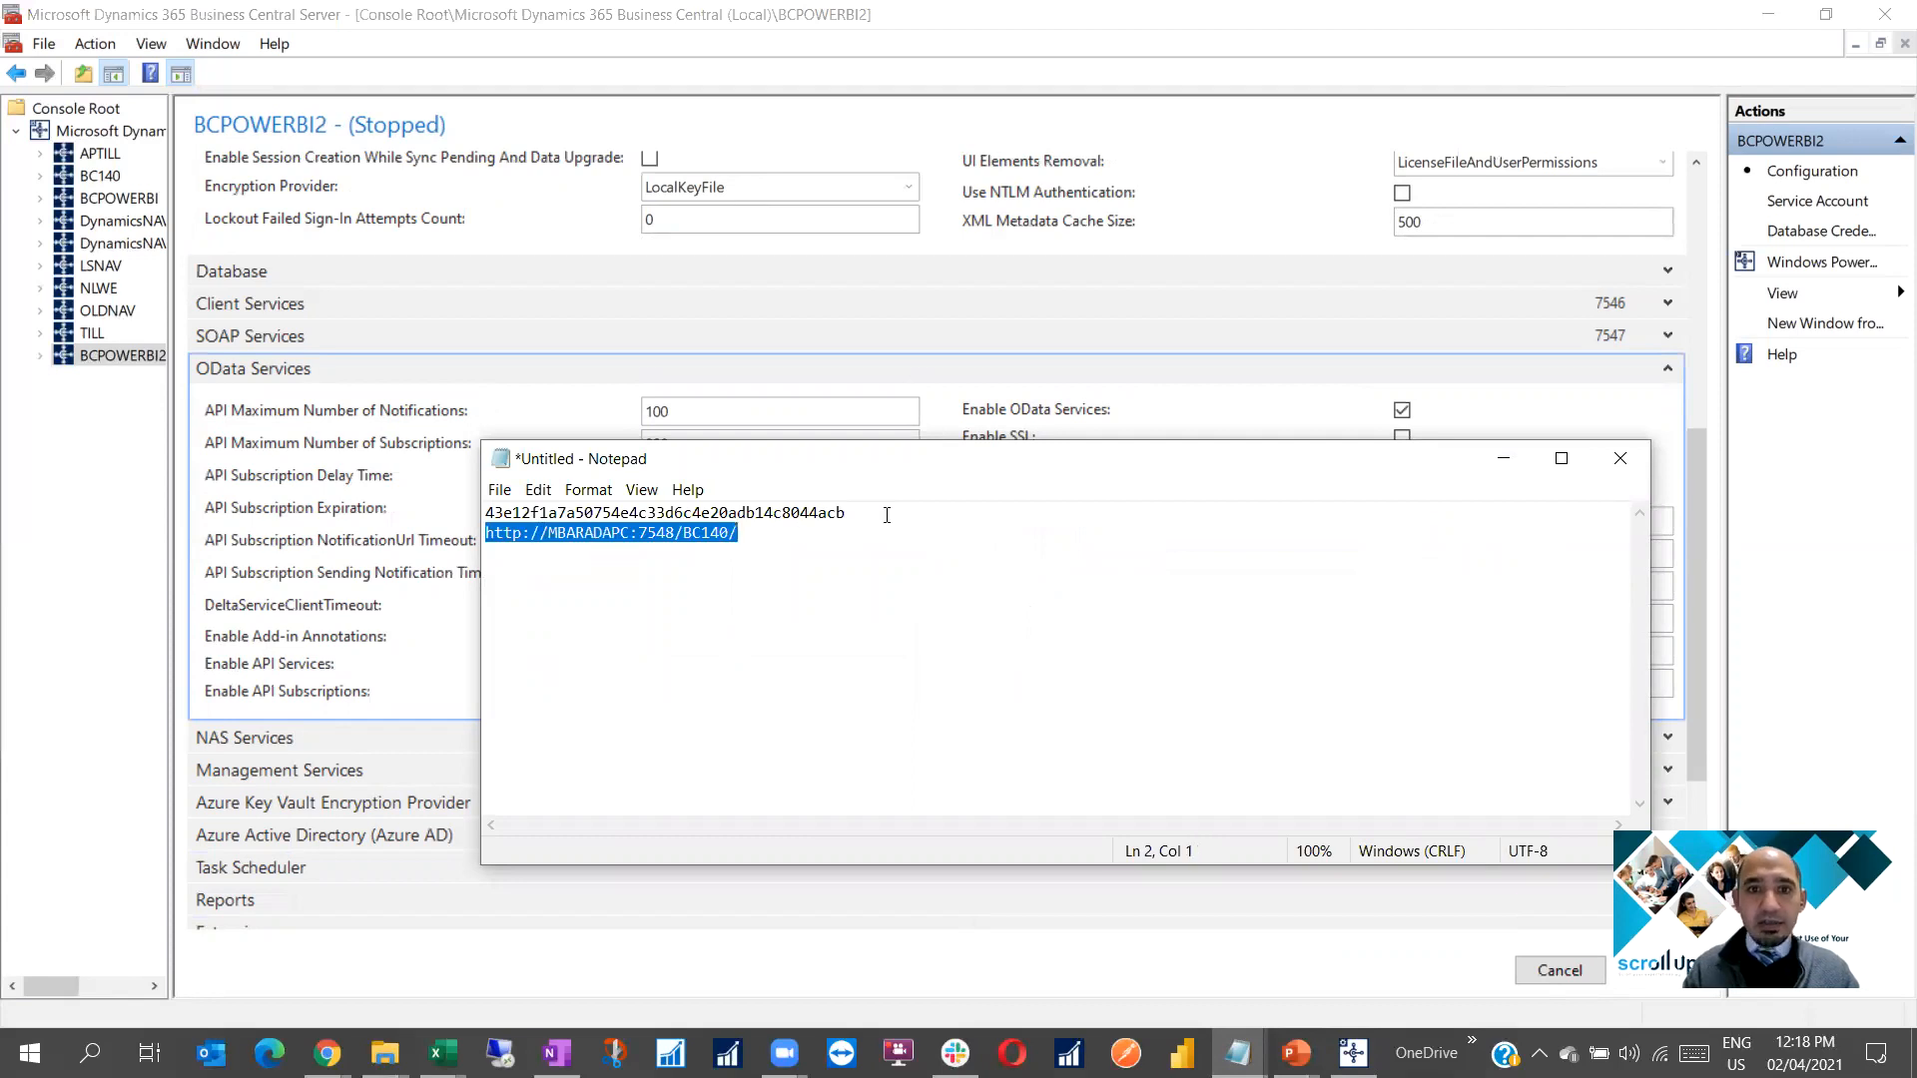
key("Left")
key("Return")
key("Up")
type("ODA")
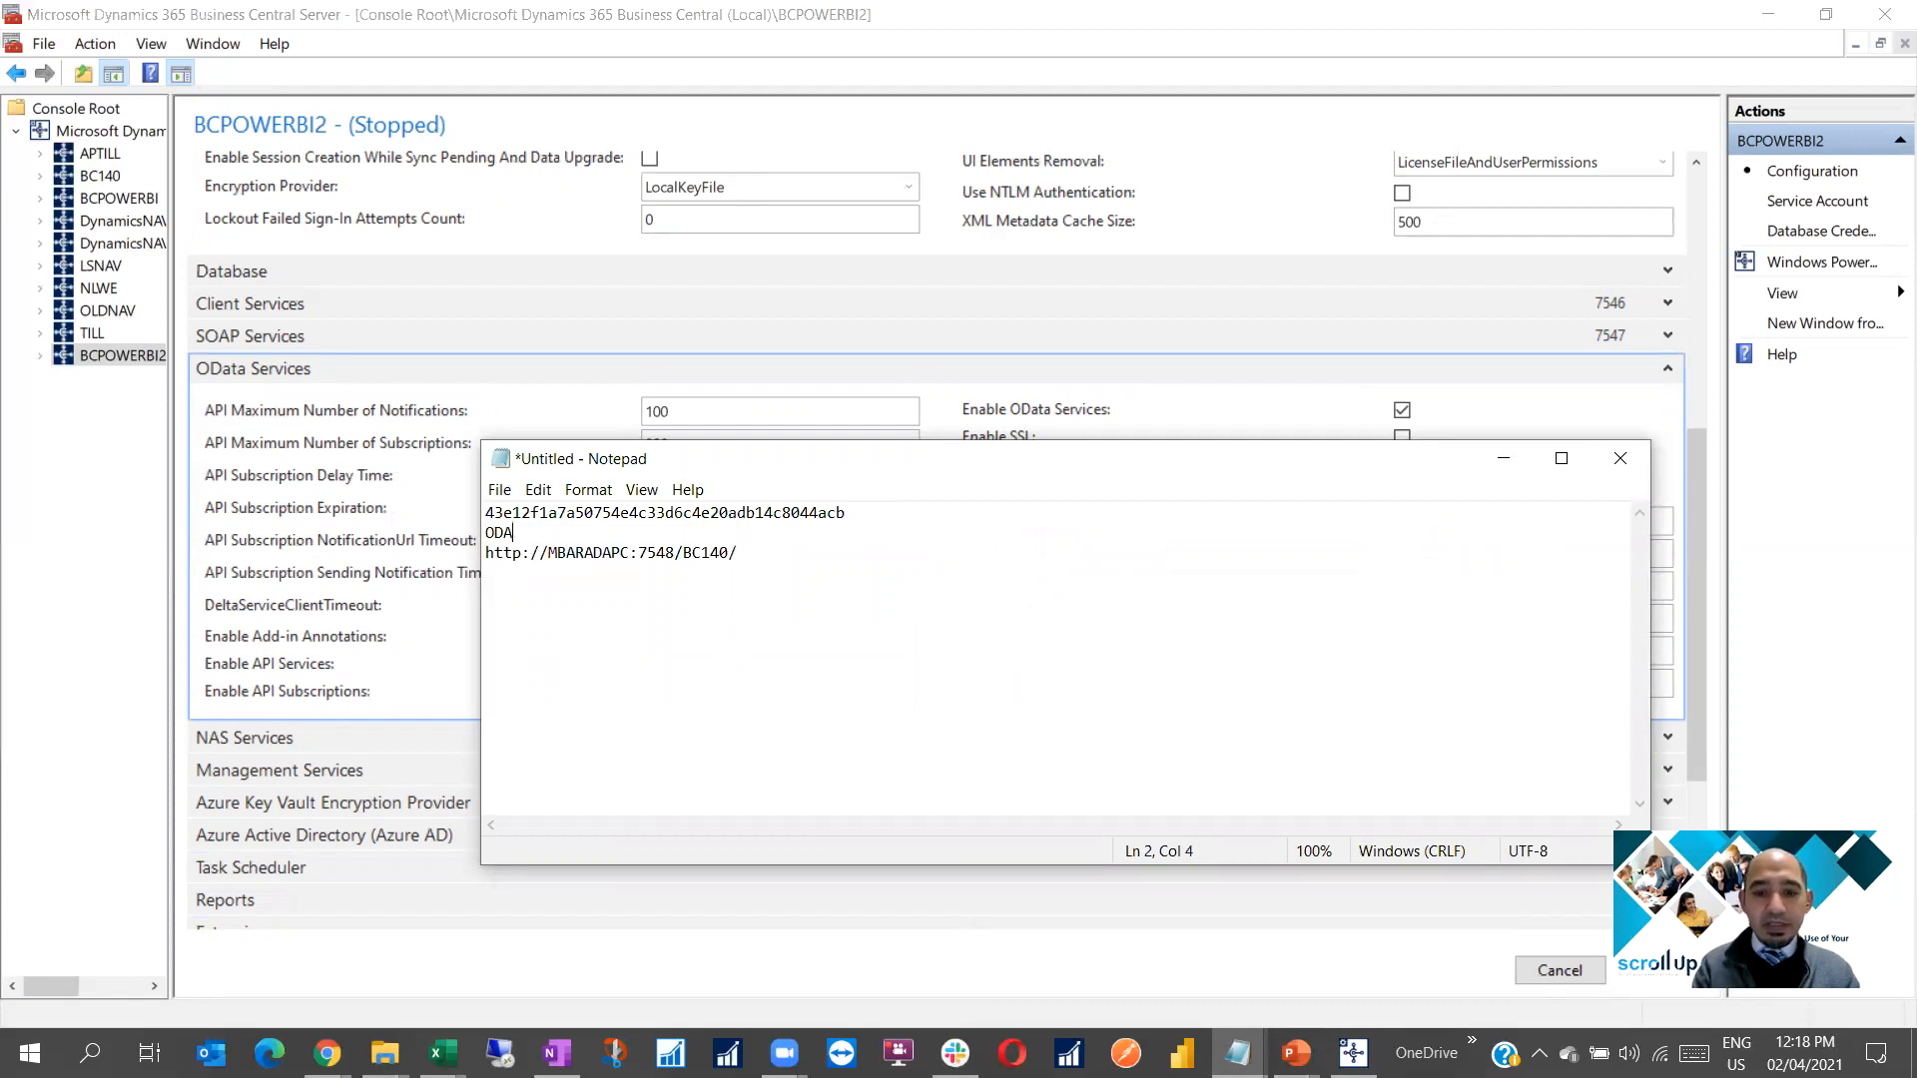
type("TA URL")
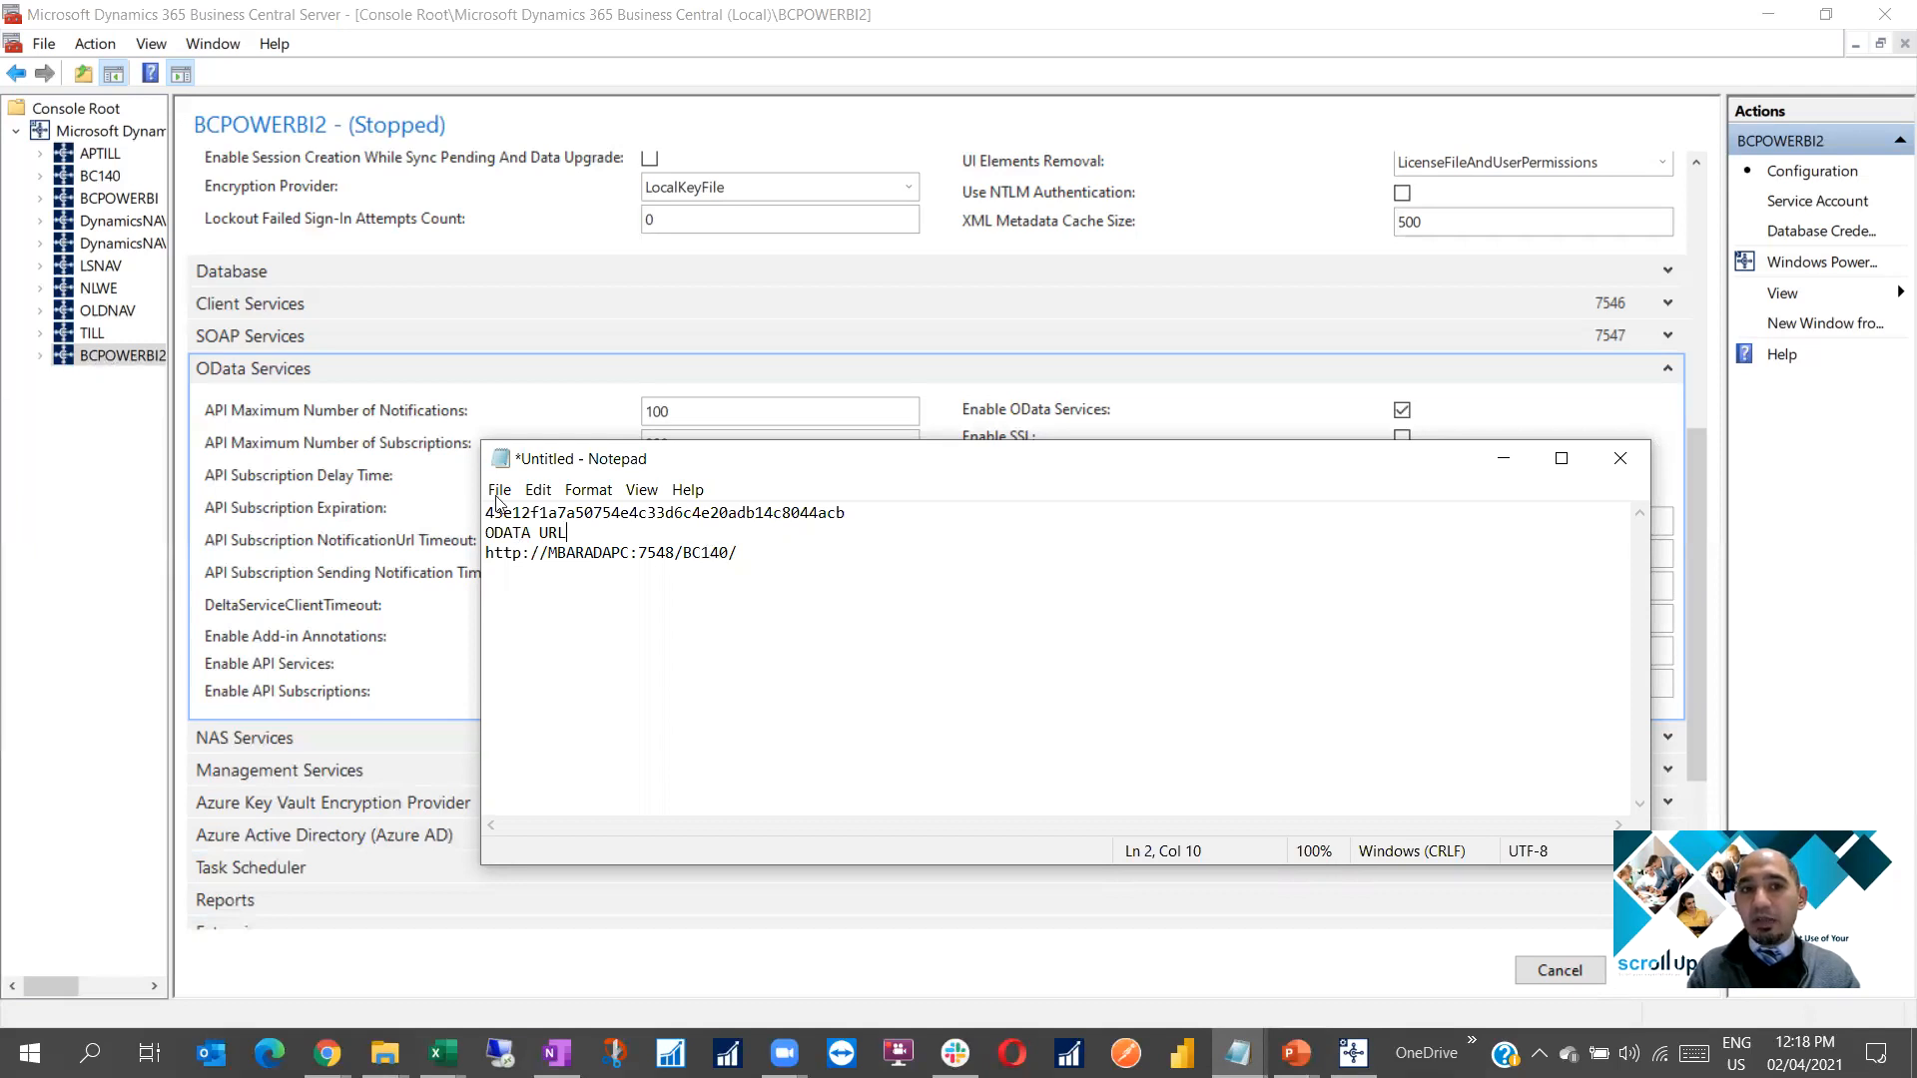
Change BC140 to BCPOWERBI2 in the noted URL and paste it into the console's OData Base URL
left_click_drag(702, 554, 731, 593)
type("POW")
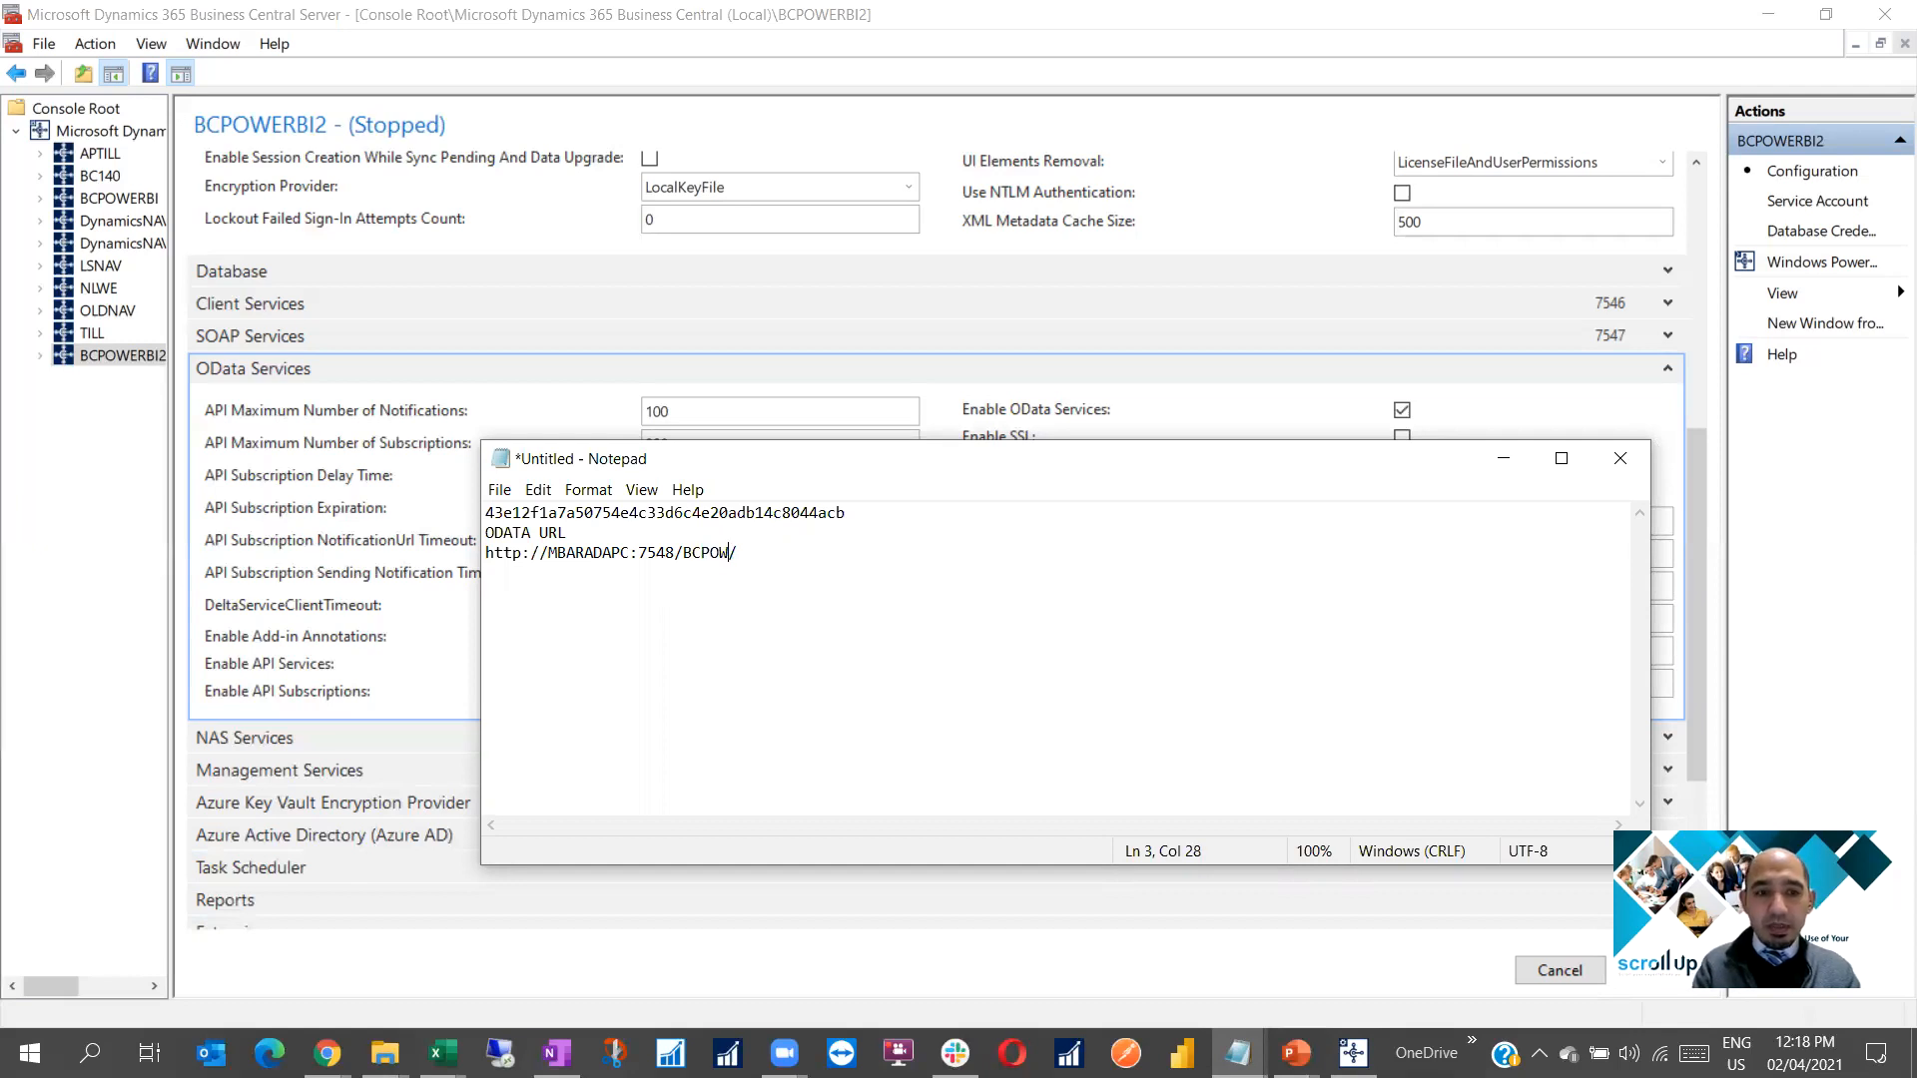
type("ERBI2")
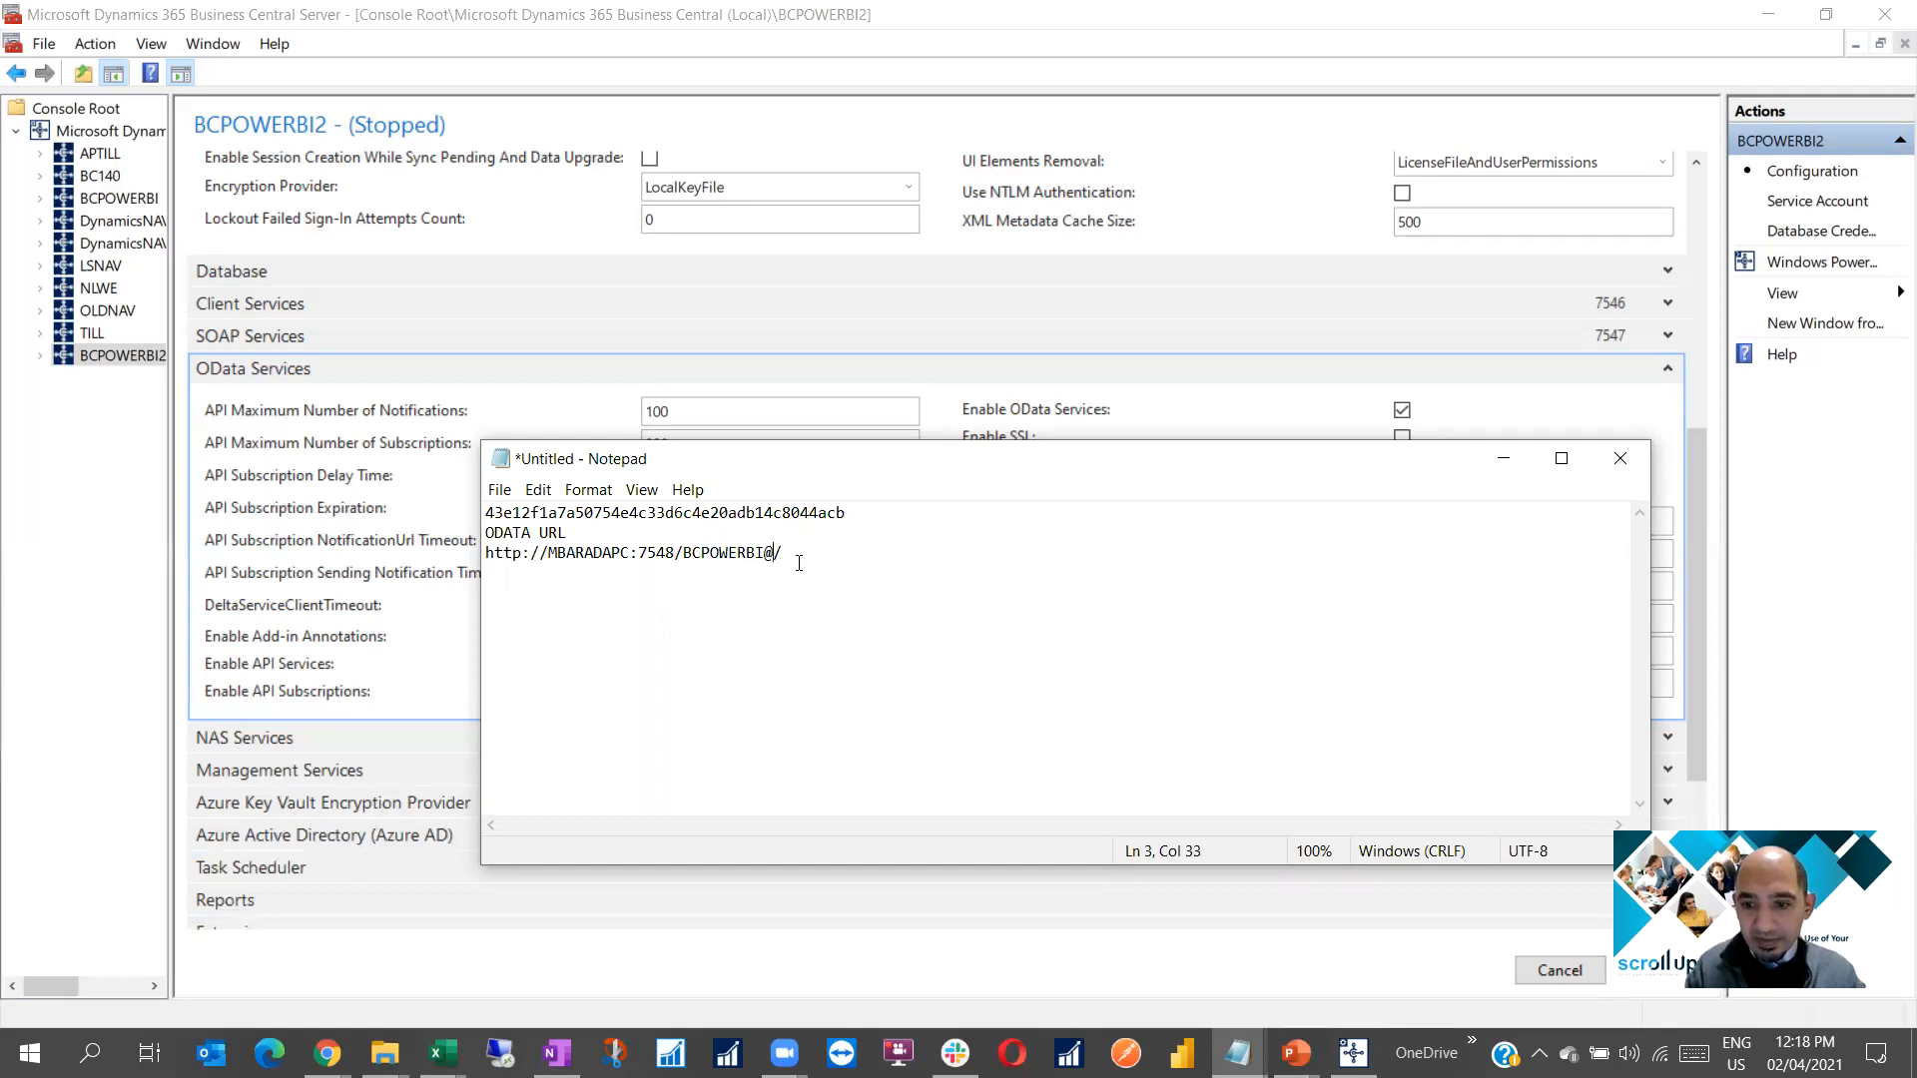
left_click_drag(682, 552, 782, 552)
key("ctrl+c")
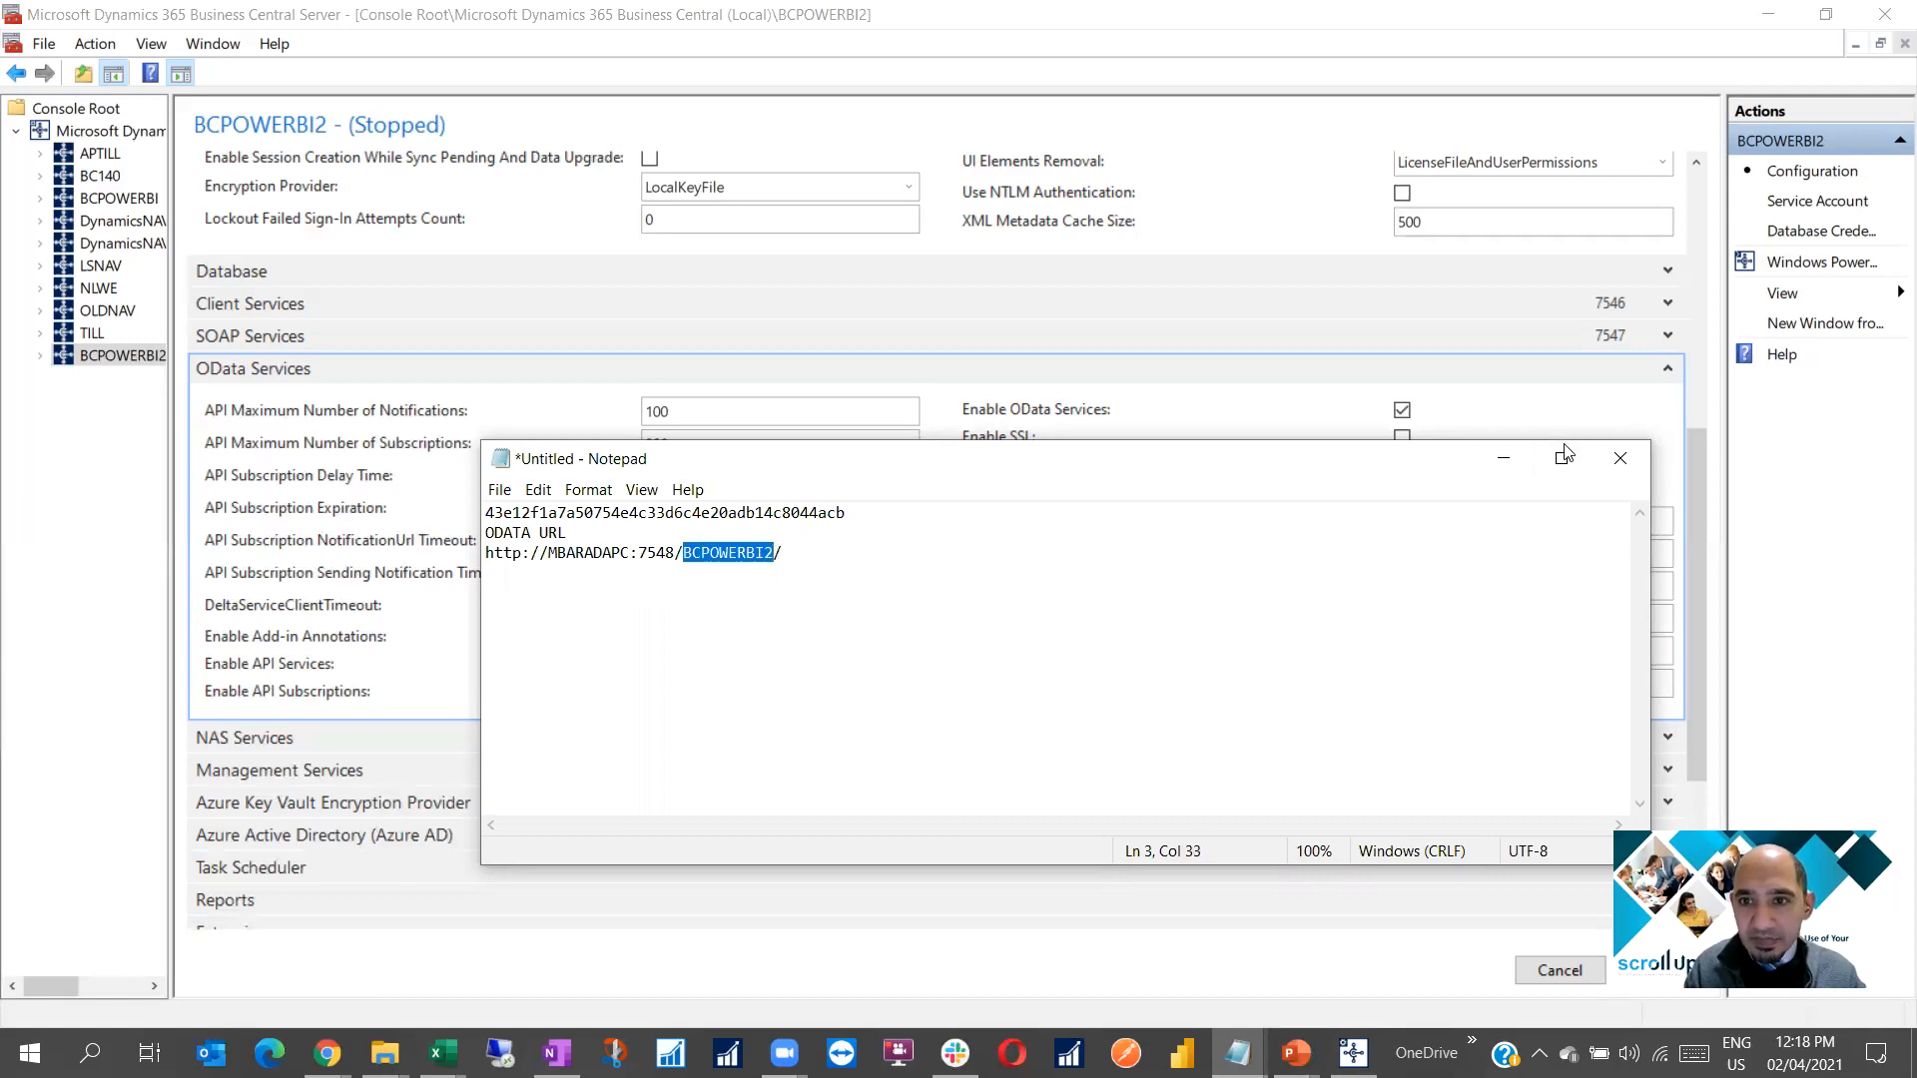
left_click(1504, 458)
left_click_drag(1559, 618, 1605, 617)
key("ctrl+v")
left_click(1490, 656)
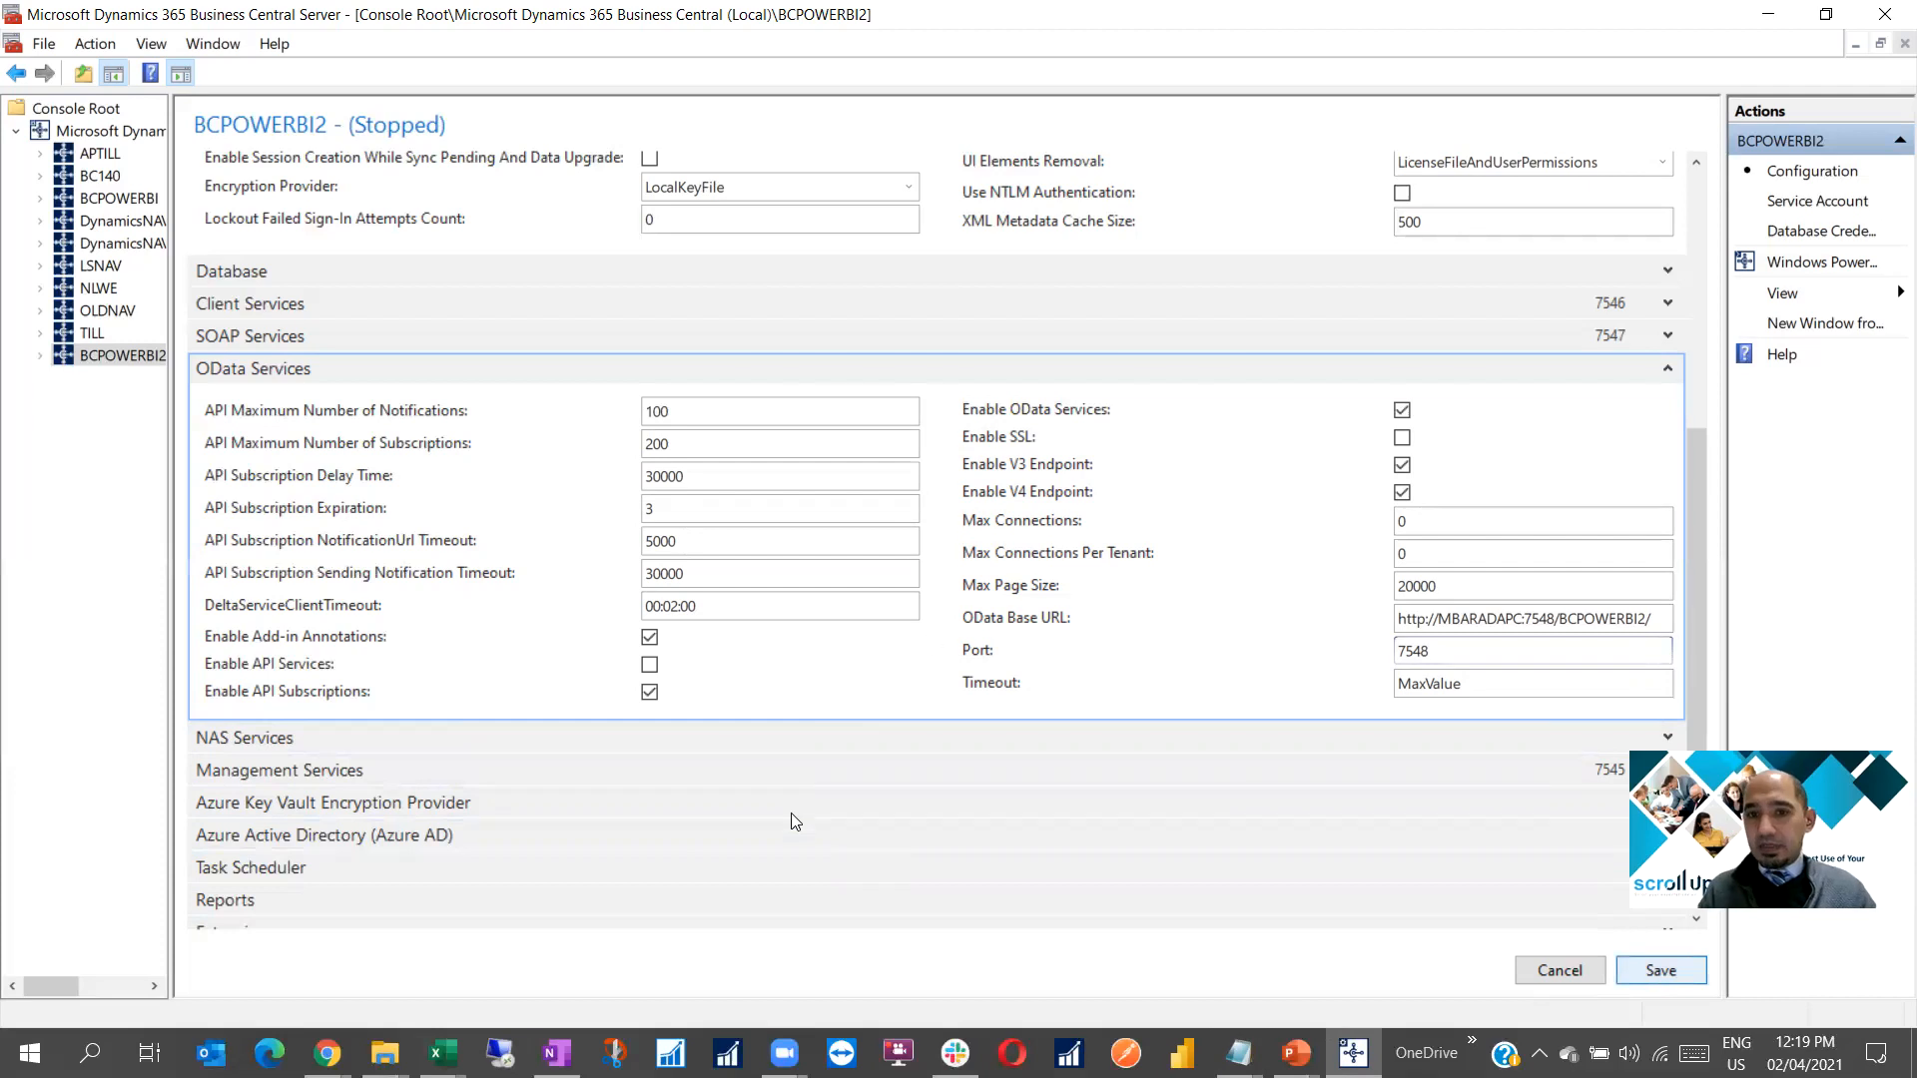
Save the BCPOWERBI2 configuration and dismiss the restart-required notice
left_click(1661, 974)
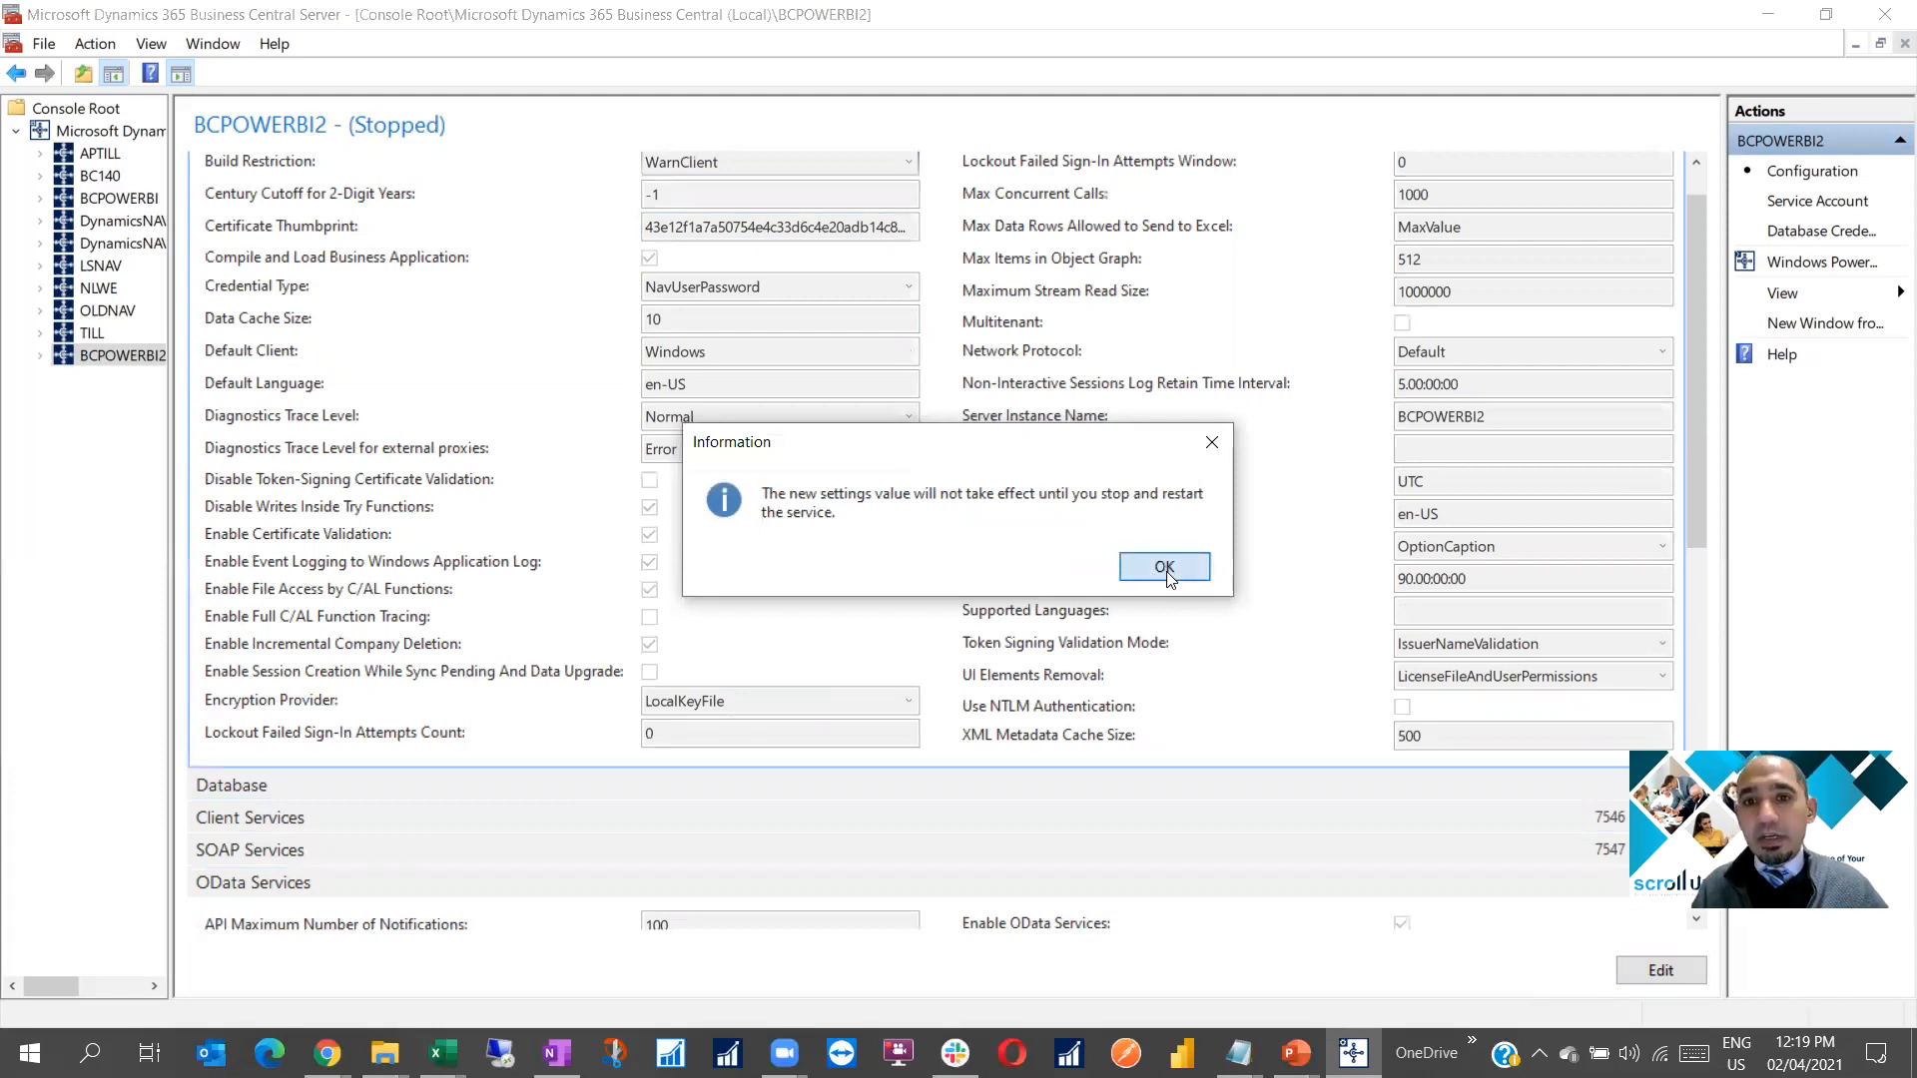
key("Return")
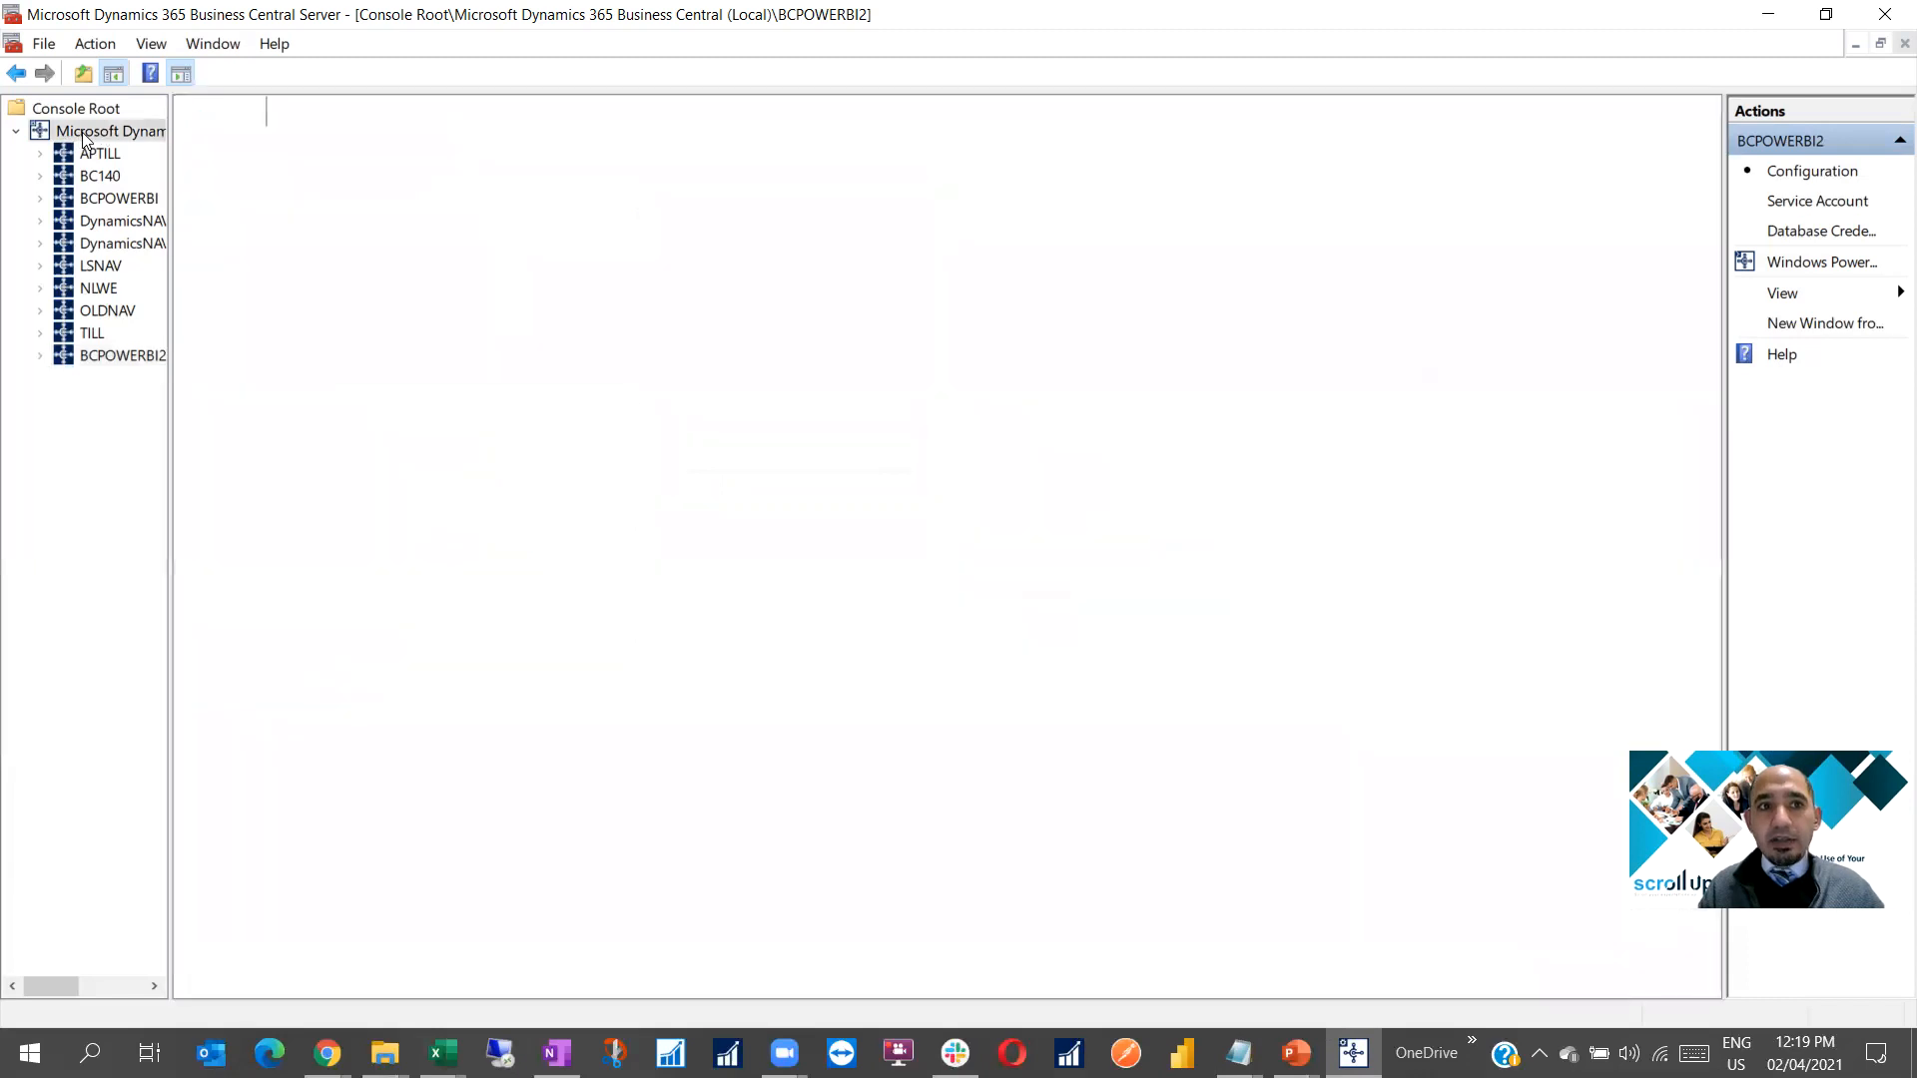
Start the BCPOWERBI2 server instance, then switch back to PowerPoint
right_click(284, 362)
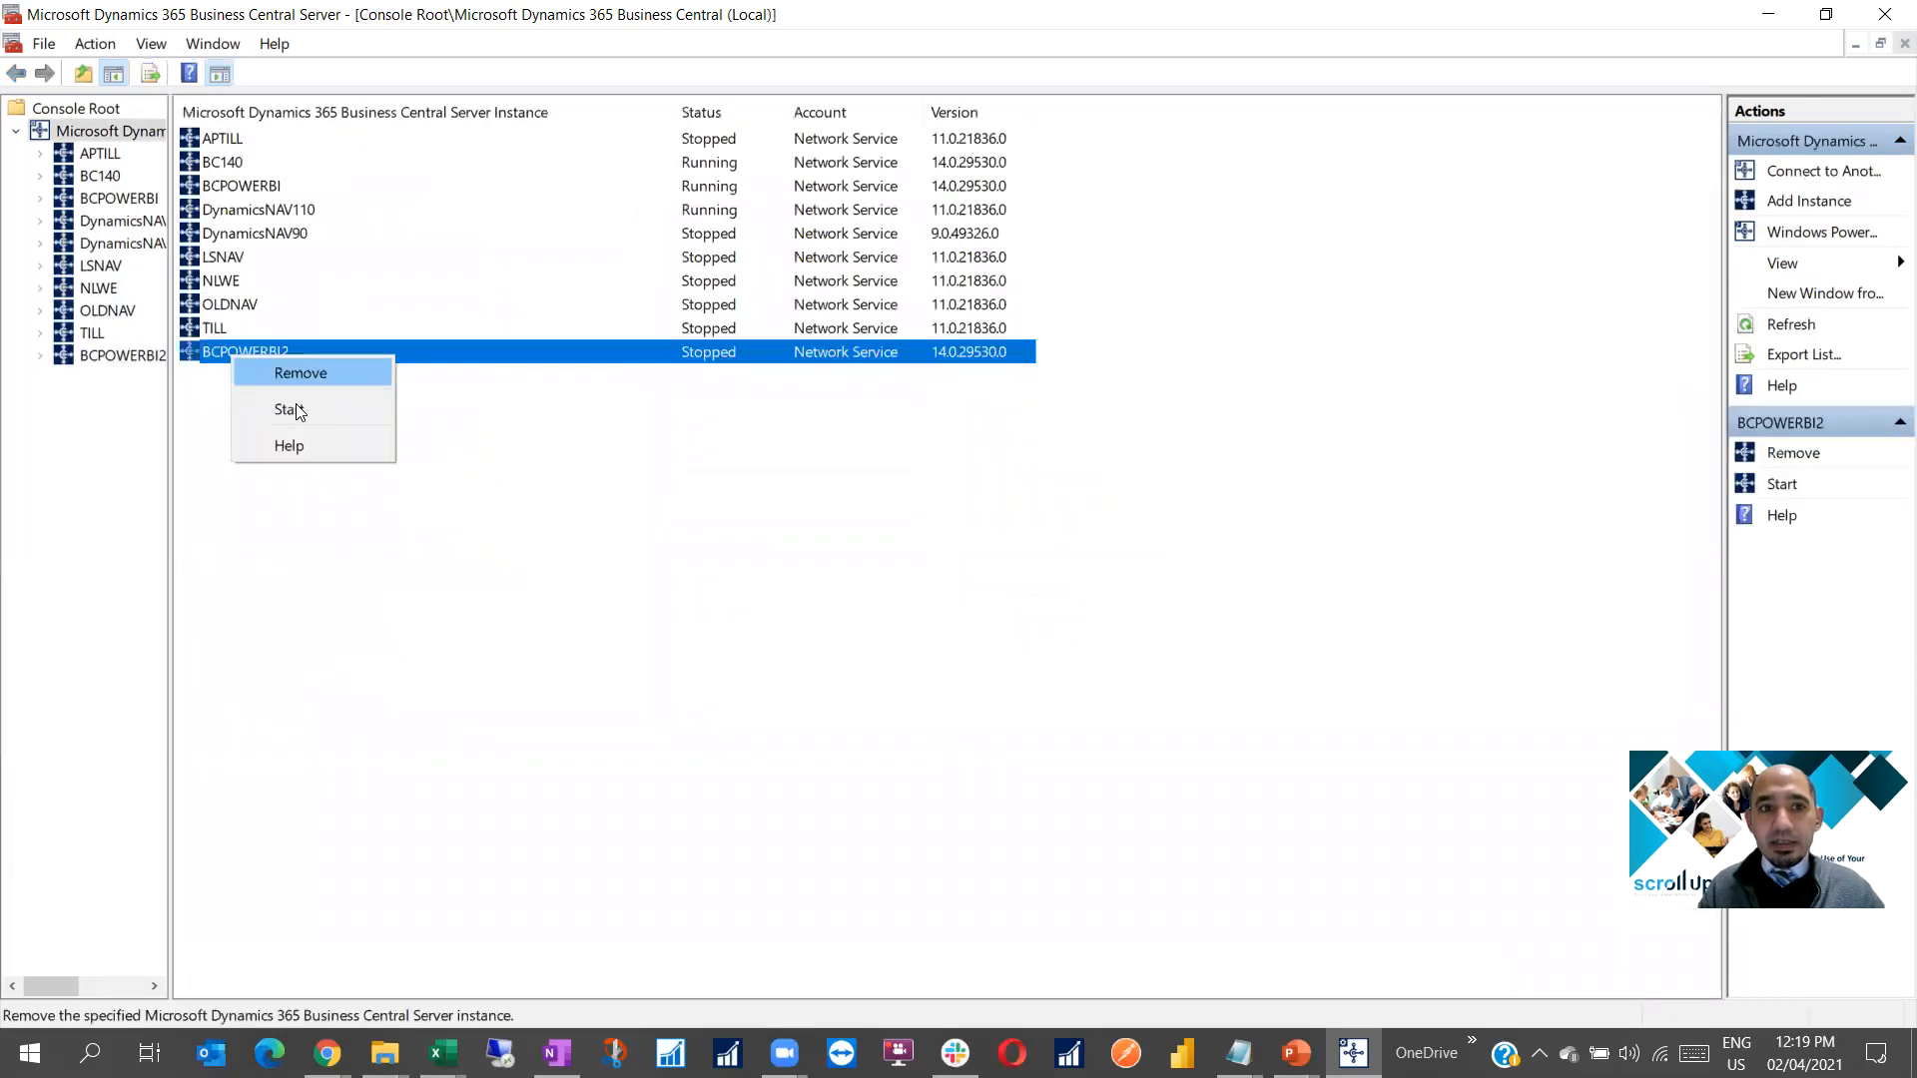
left_click(296, 409)
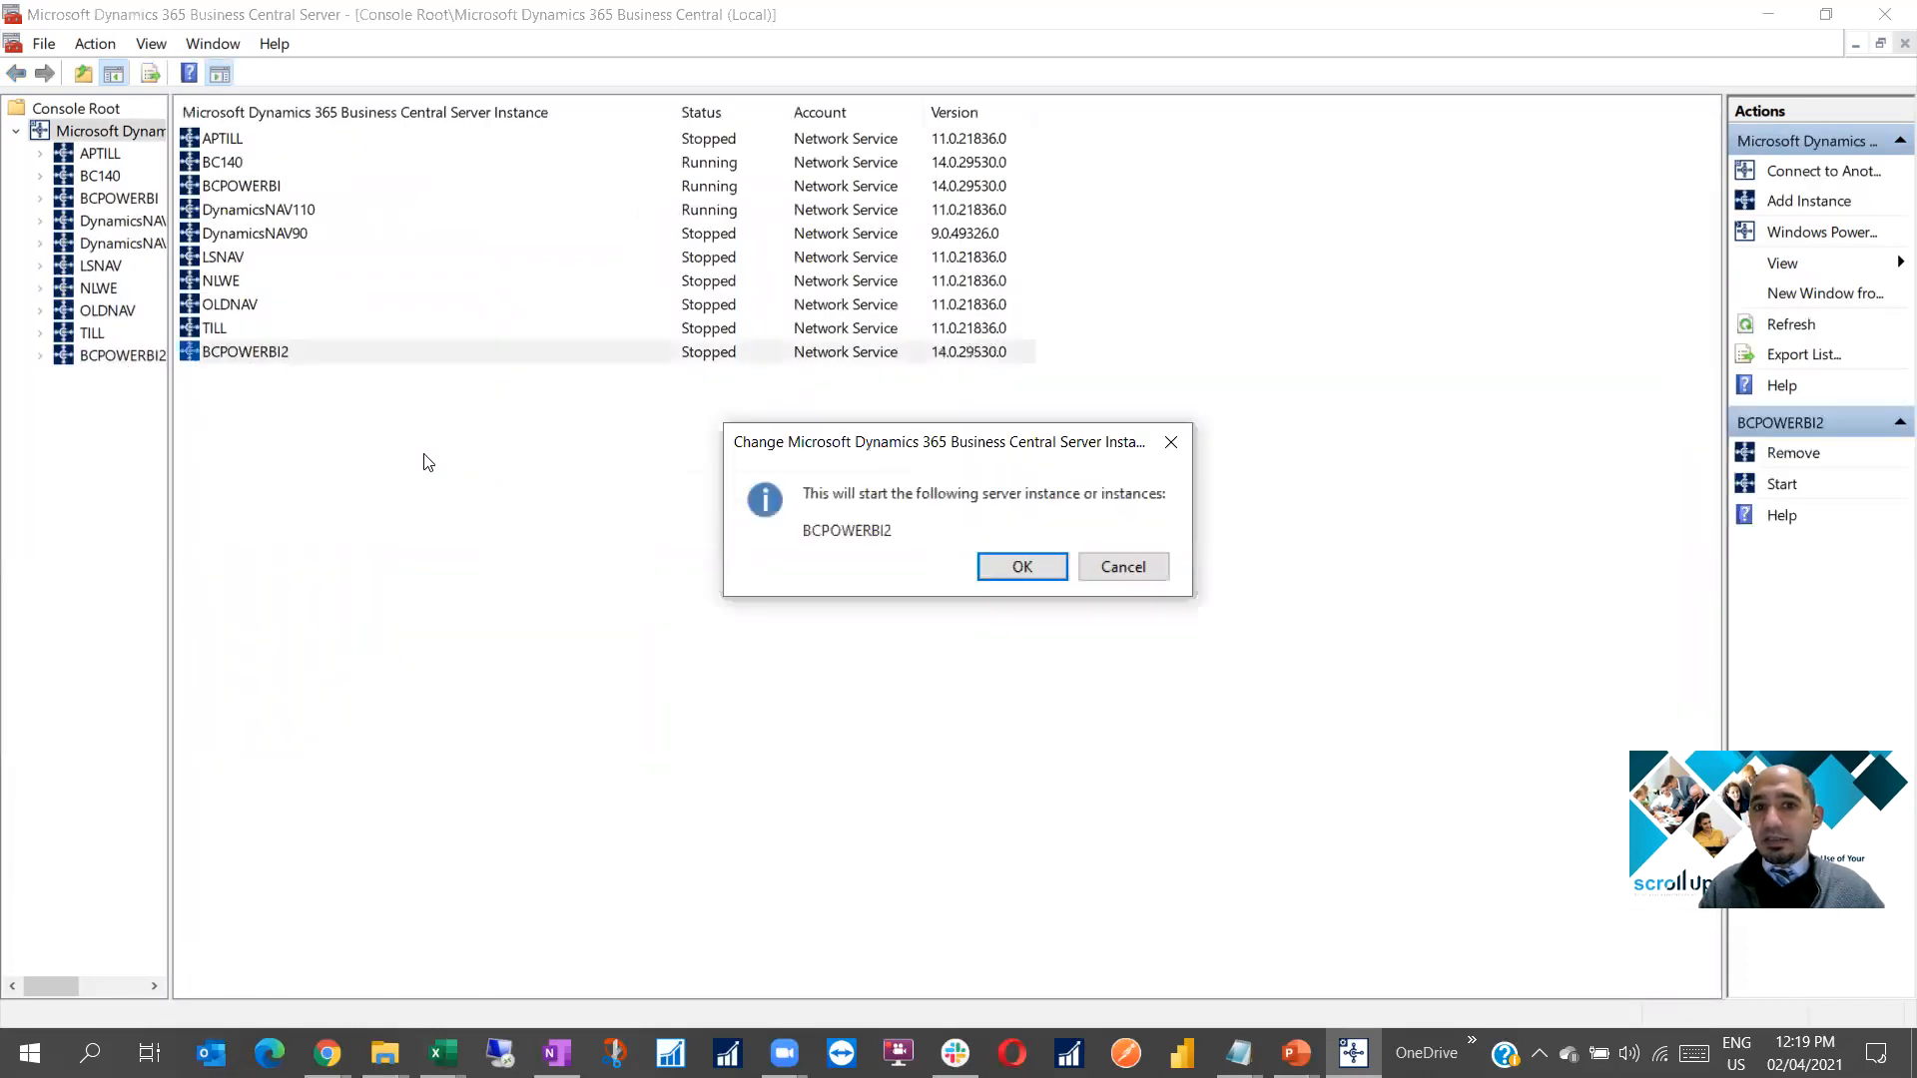
left_click(1016, 566)
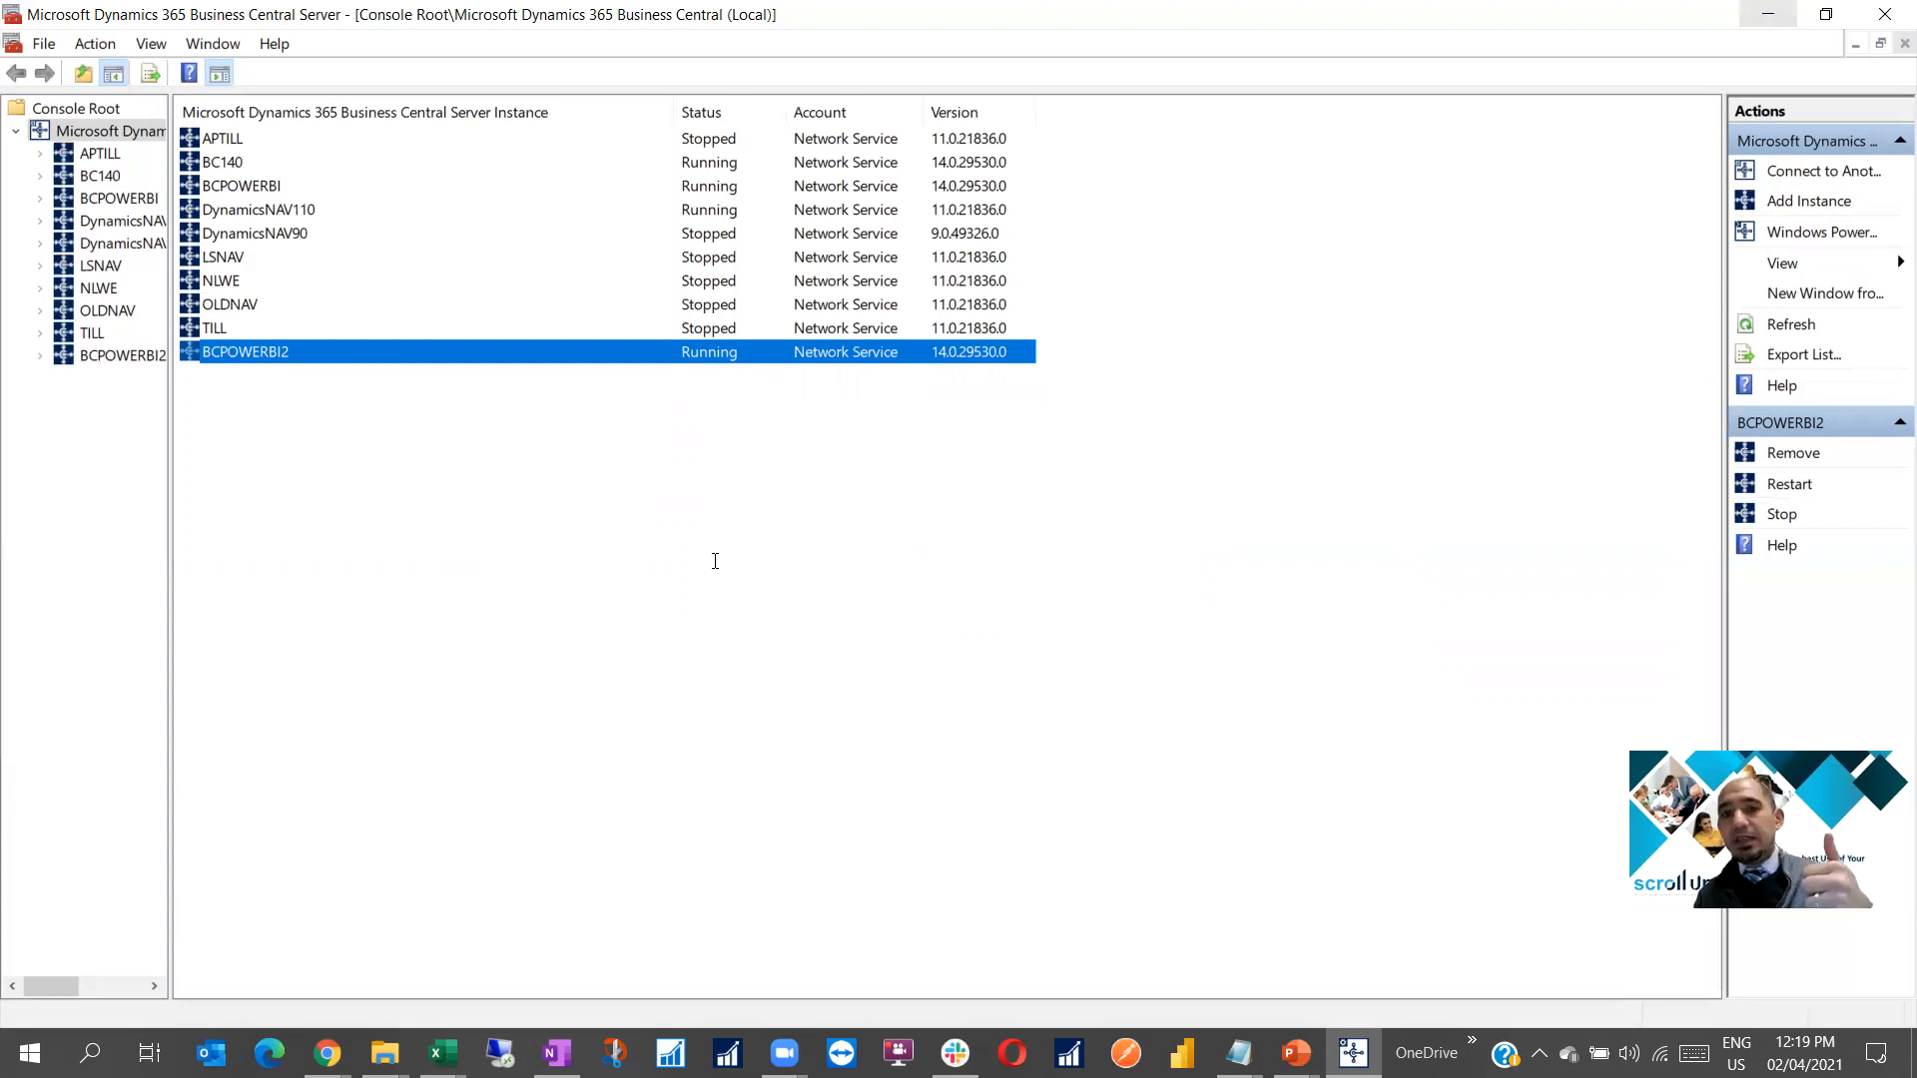
key("alt+Tab")
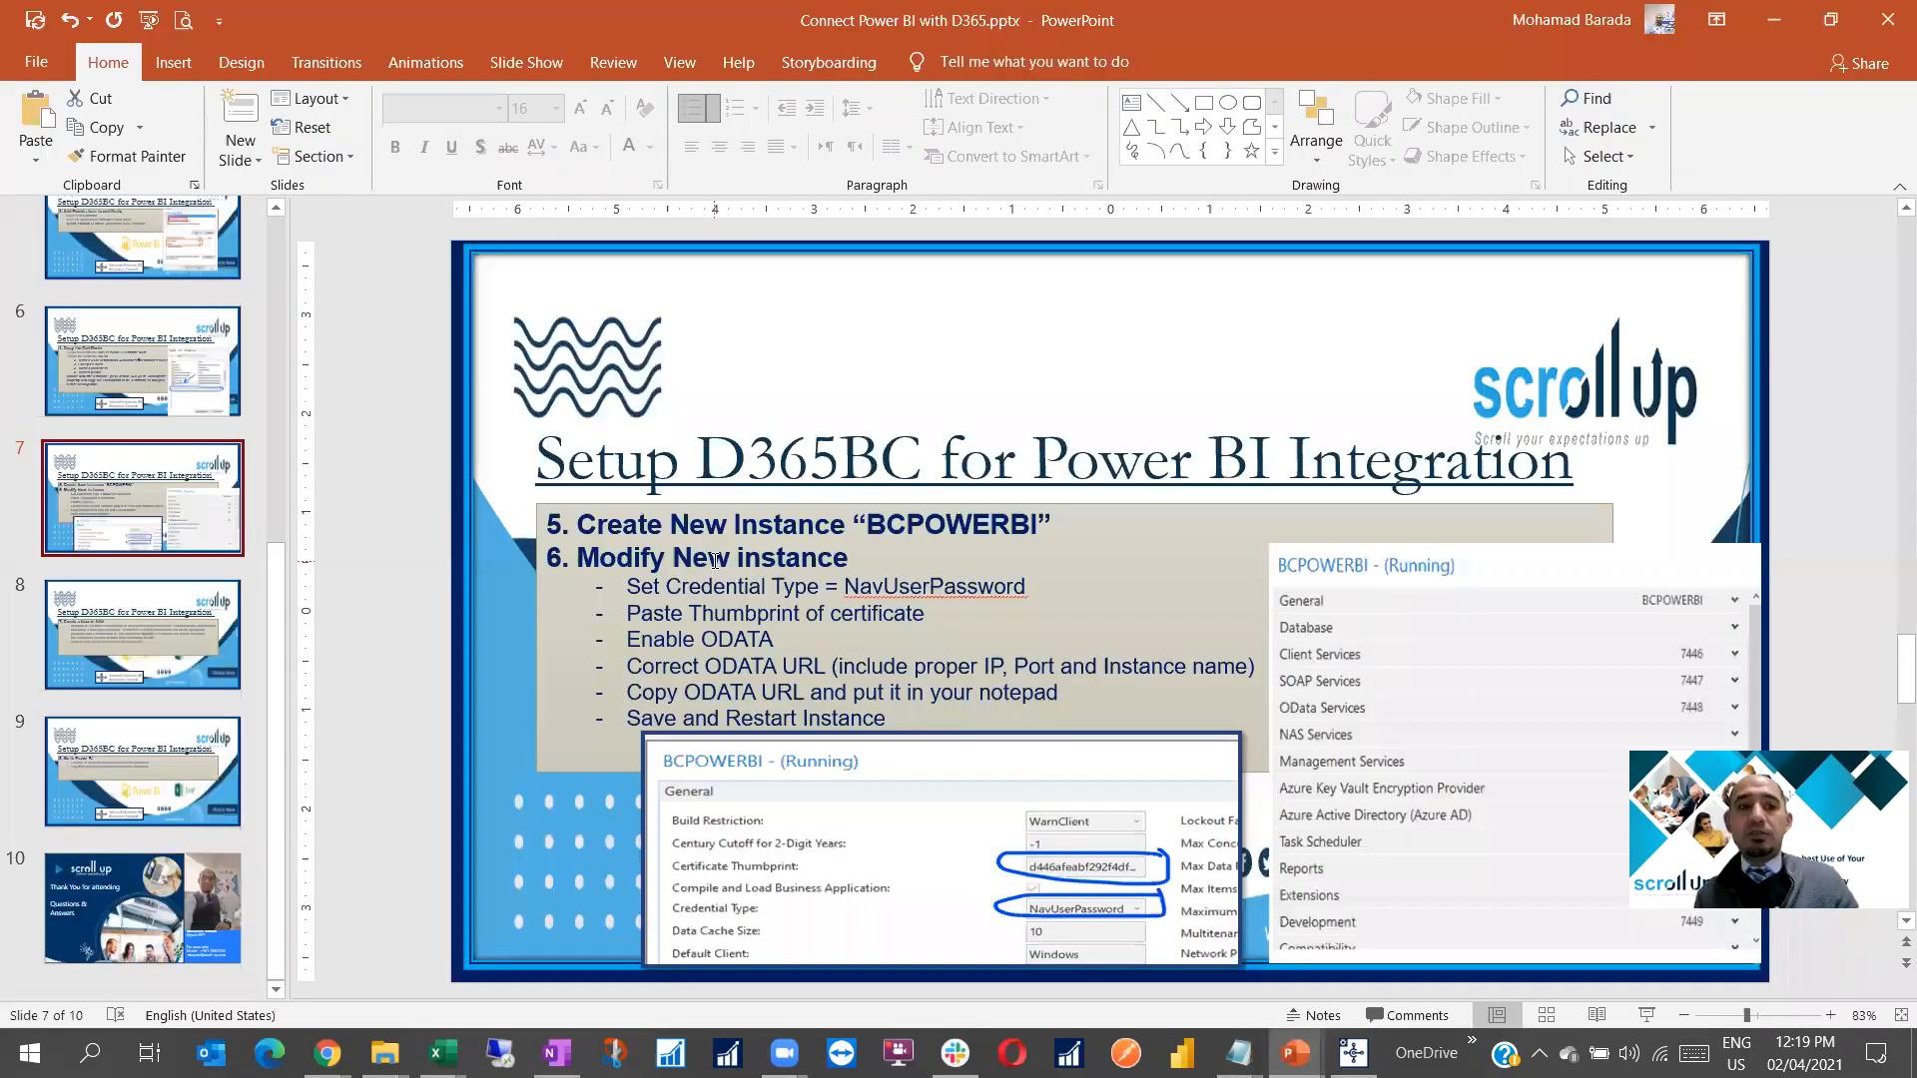
Go to slide 8 of the presentation
left_click(130, 632)
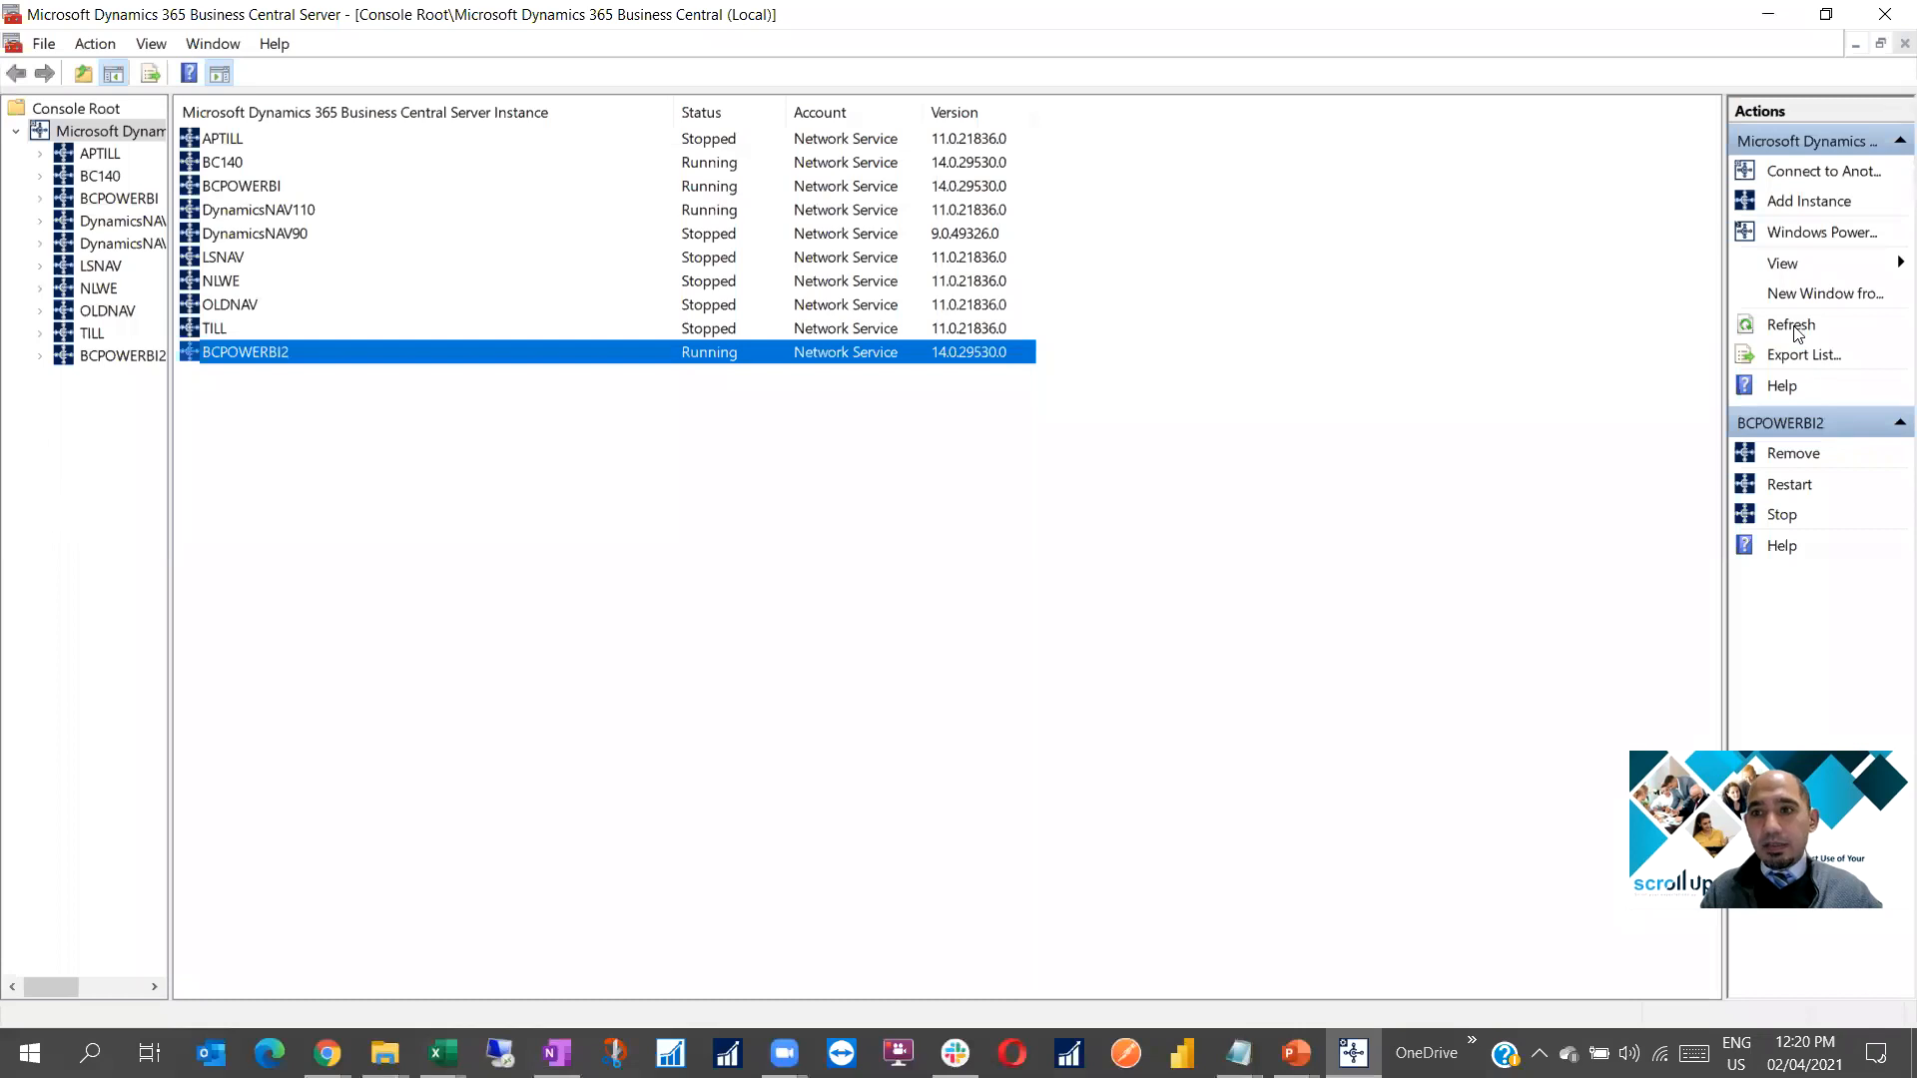
Refresh the server instance list and select BCPOWERBI2 to confirm it is running
right_click(727, 445)
left_click(761, 454)
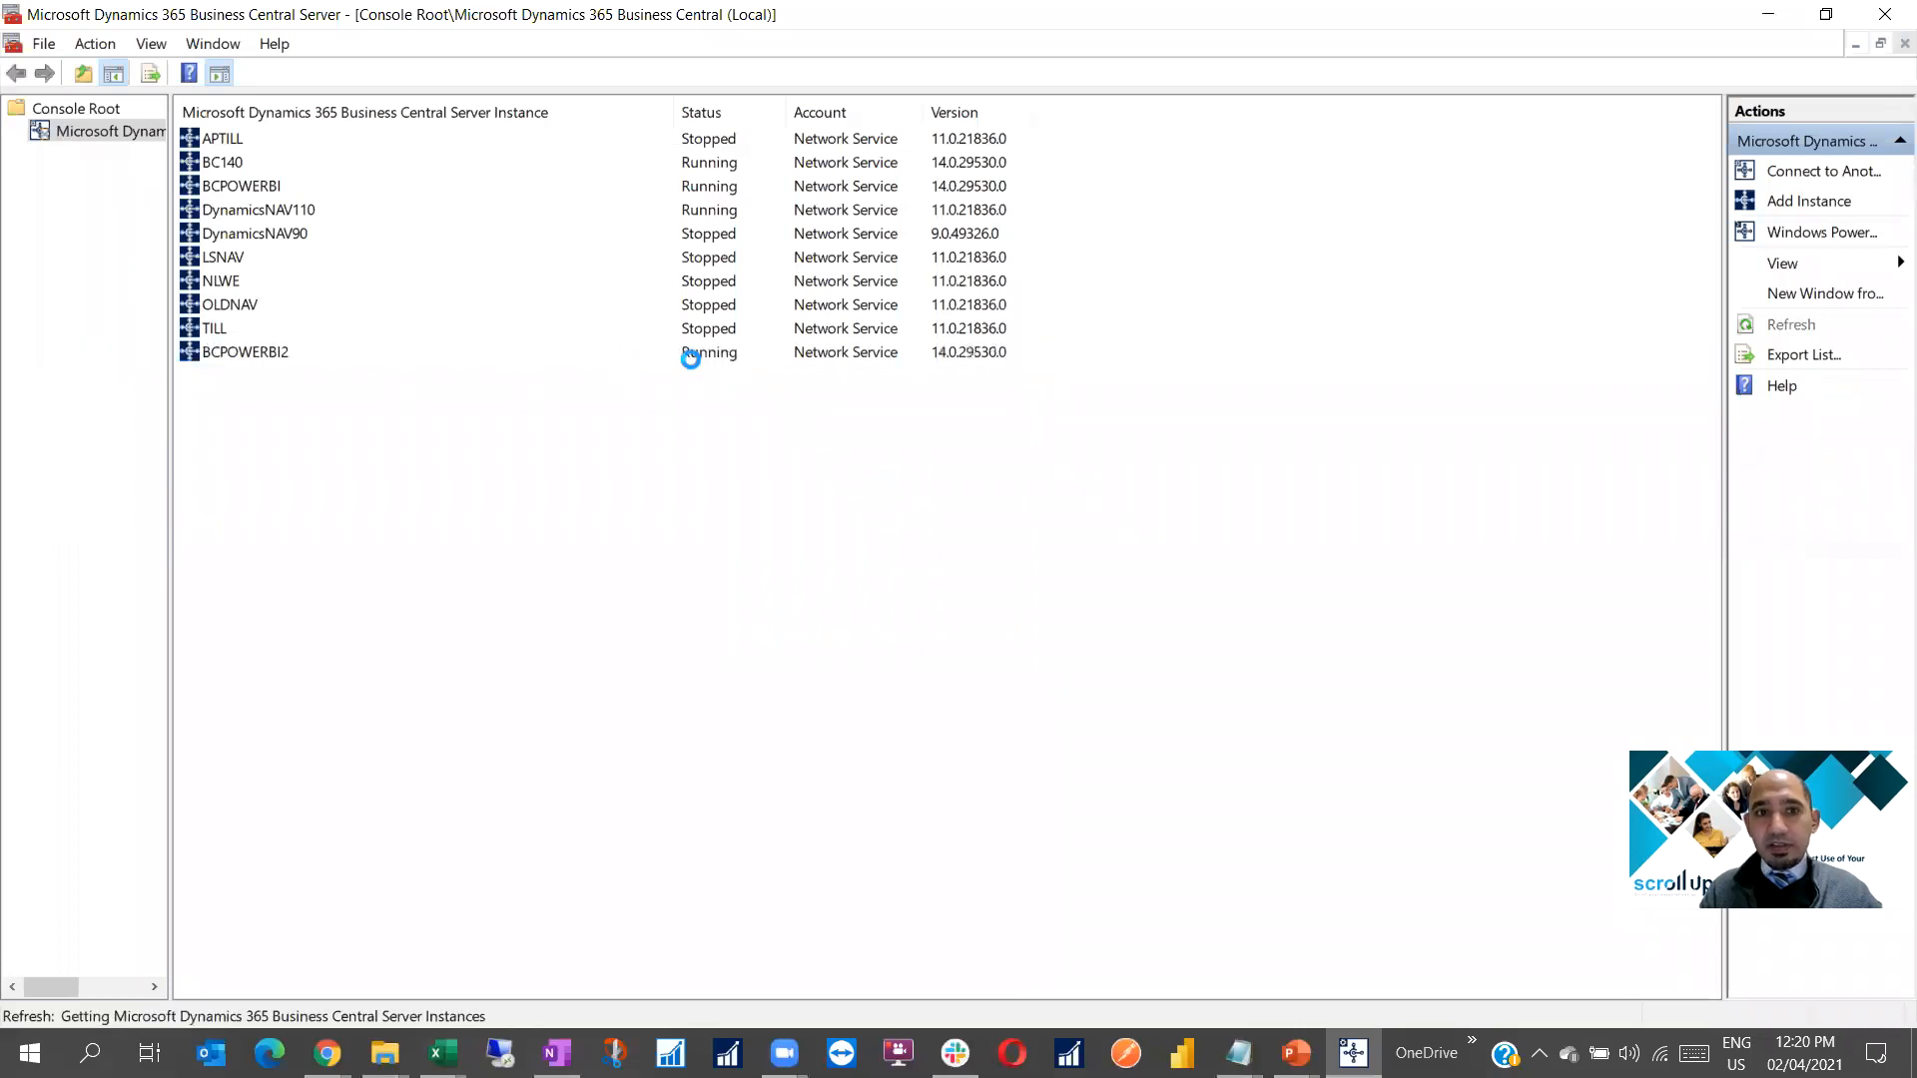
left_click(687, 356)
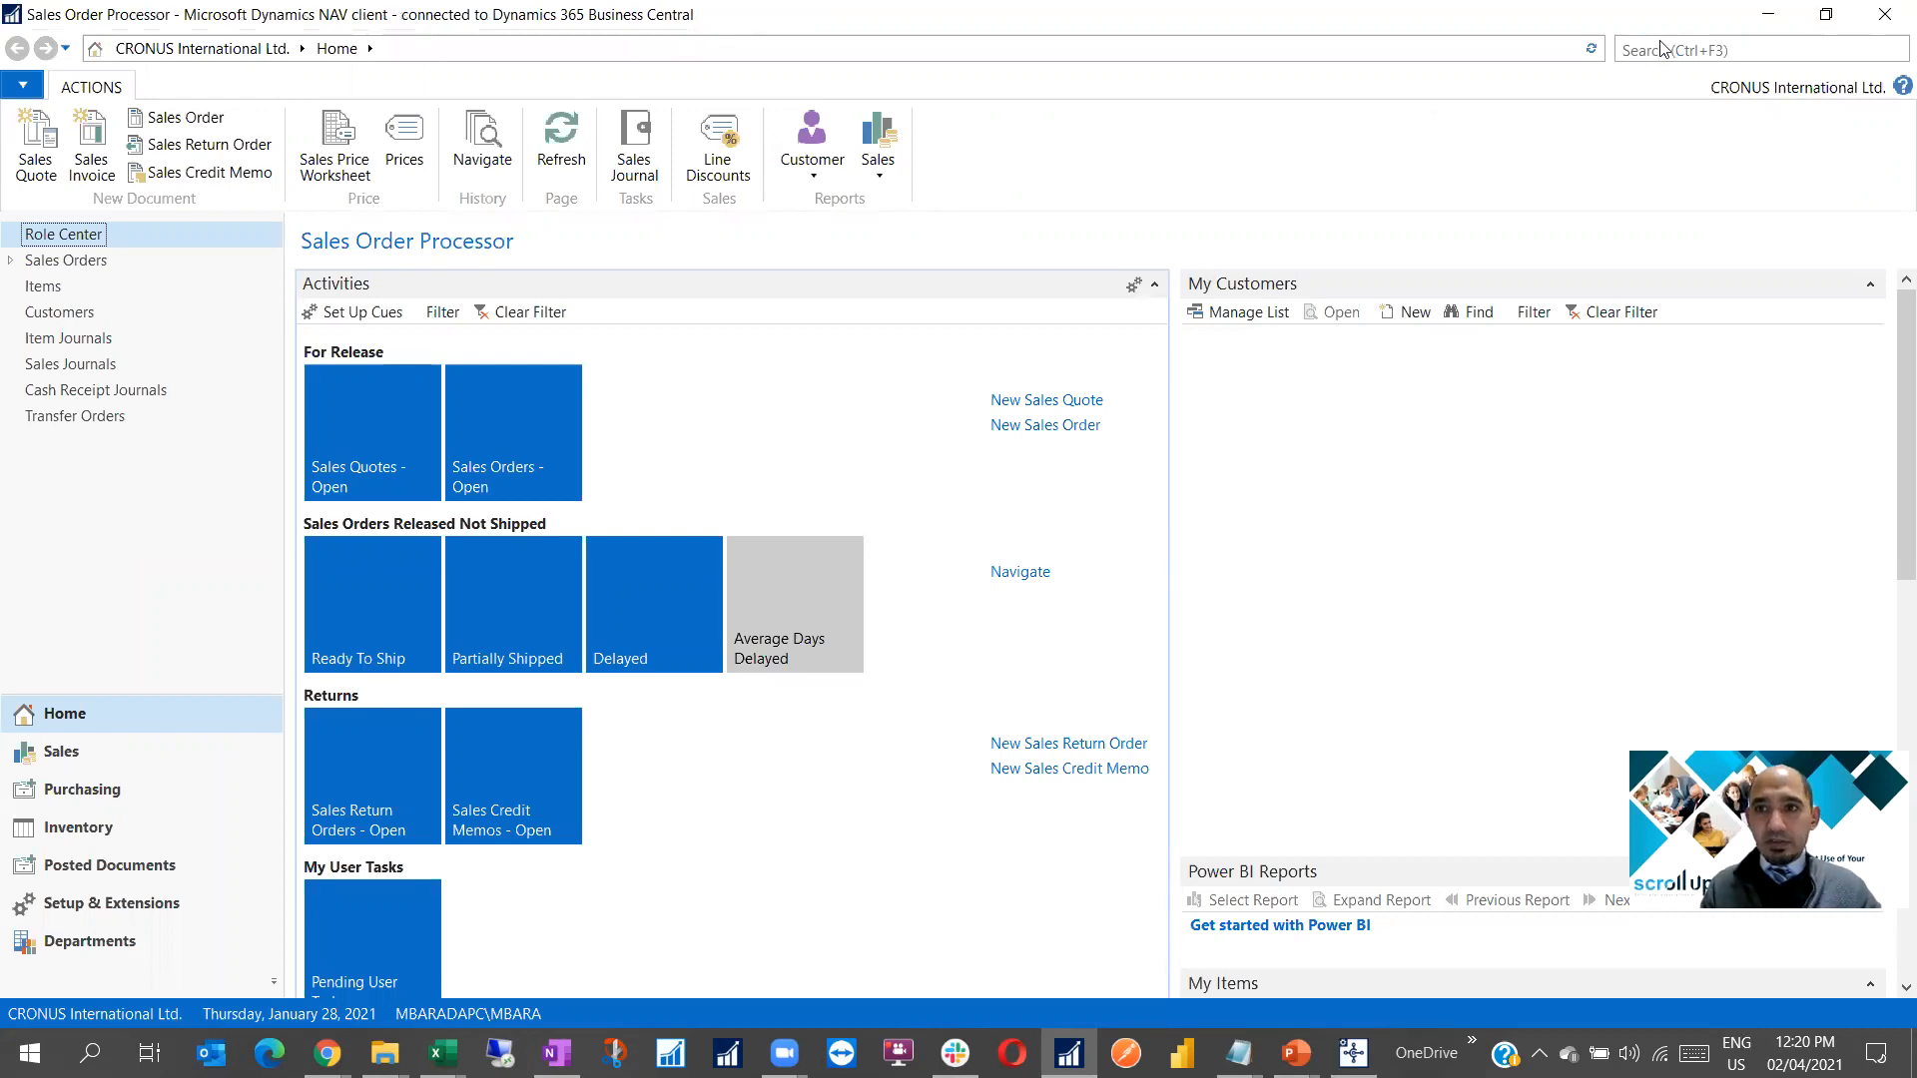
Search for 'users' and open the Users list page
left_click(1656, 51)
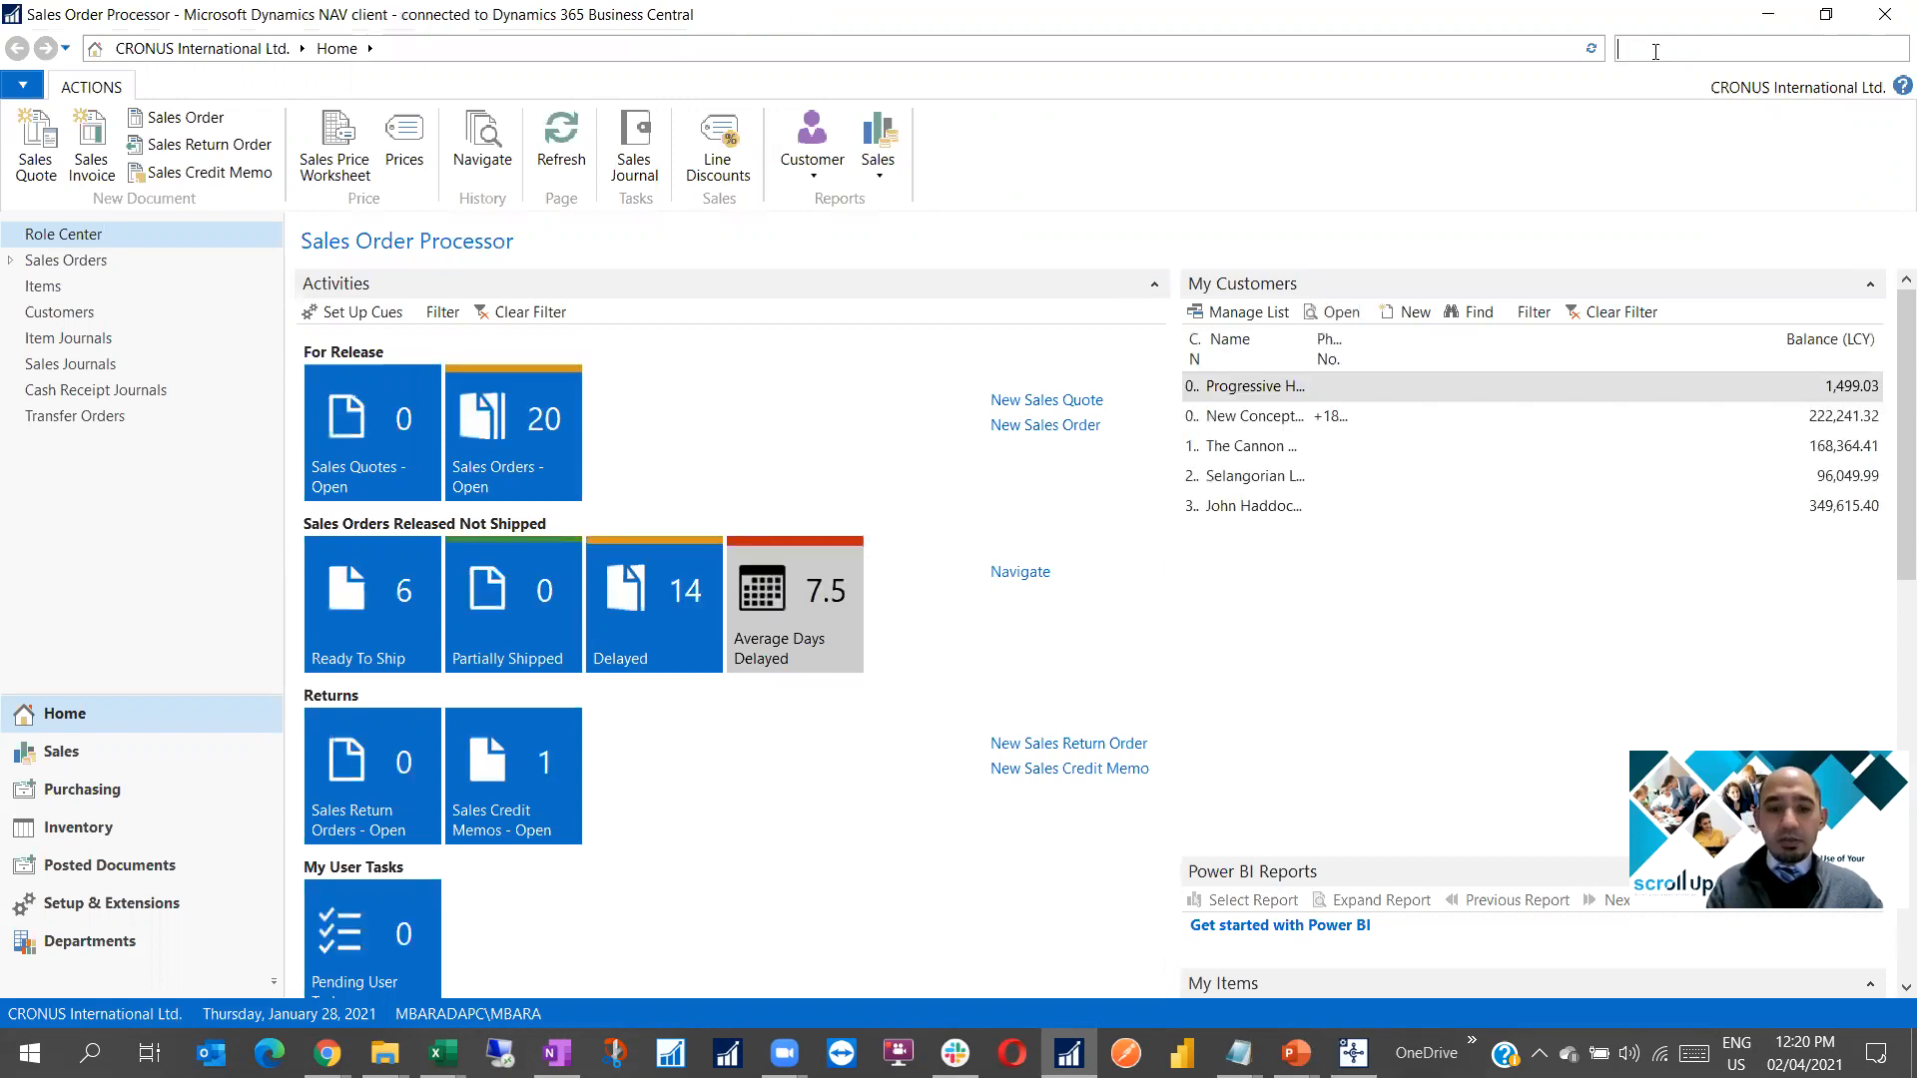
type("users")
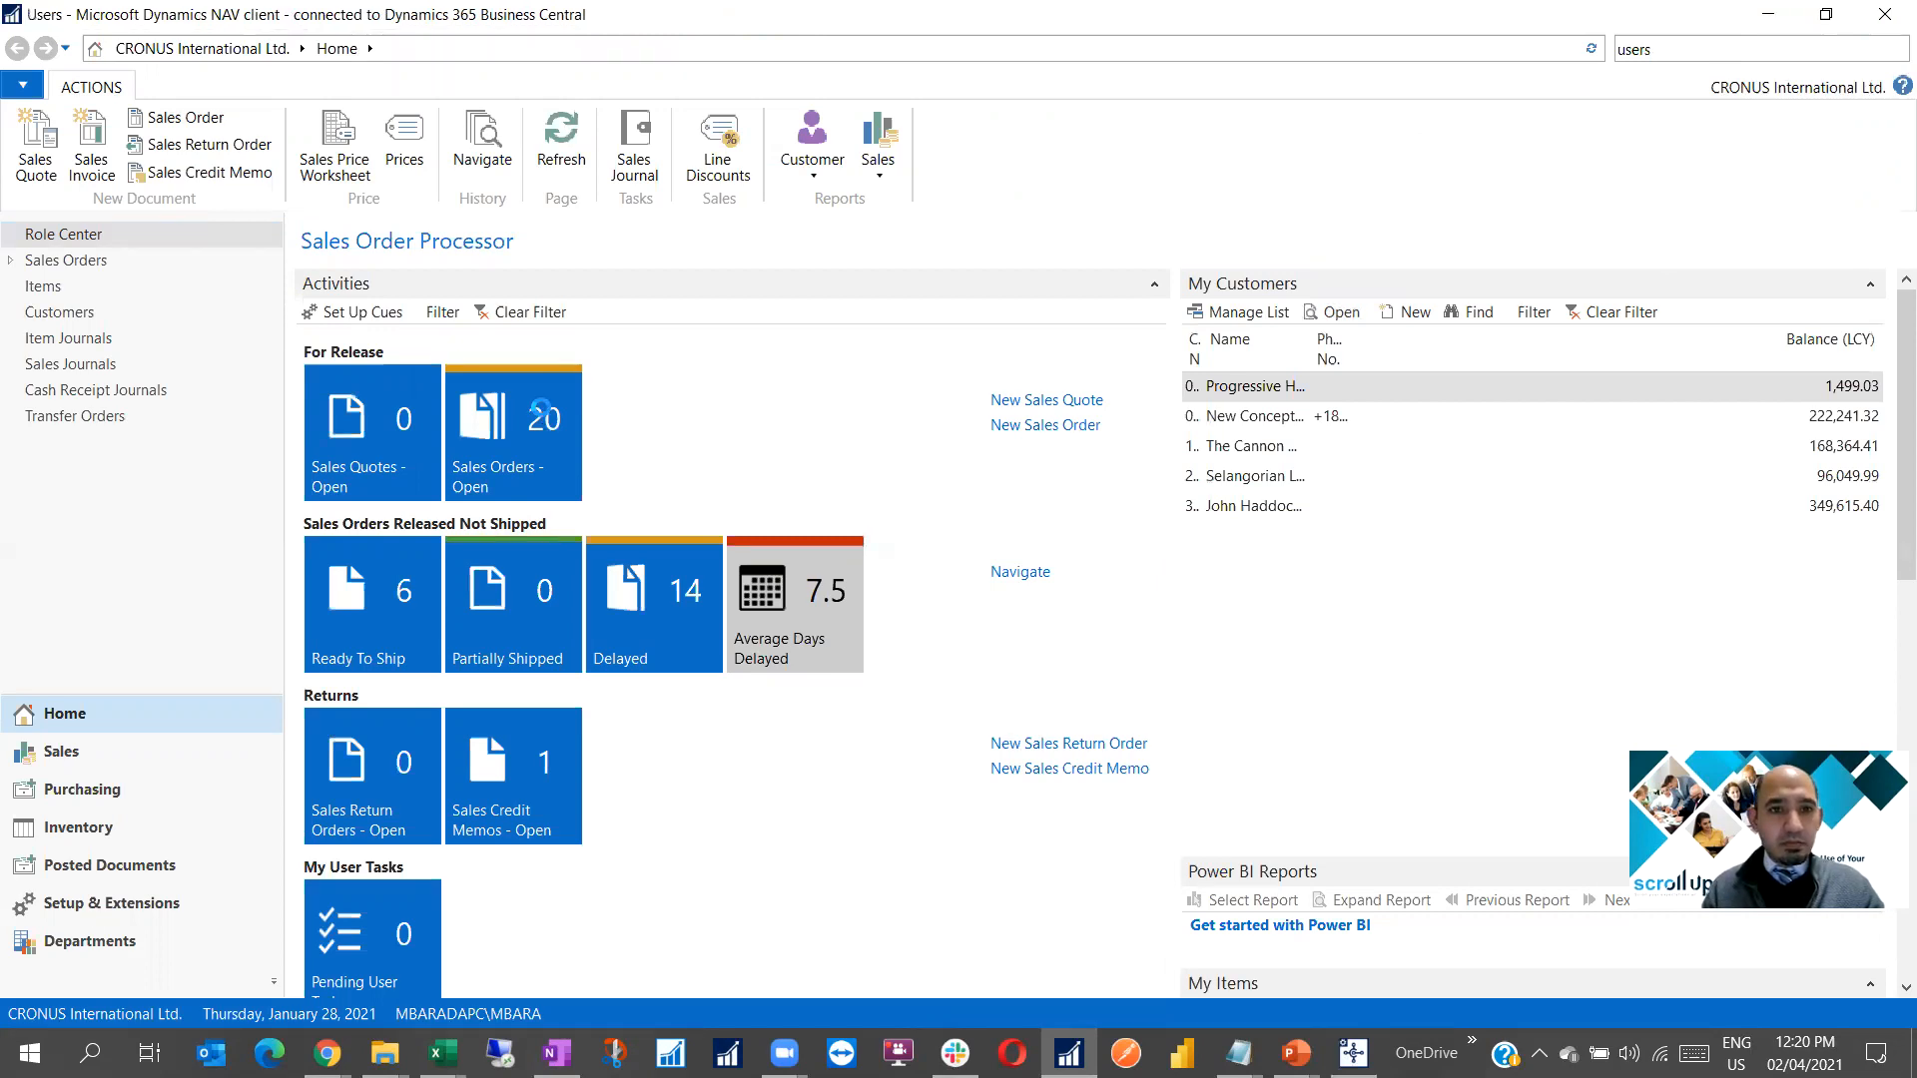
left_click(370, 394)
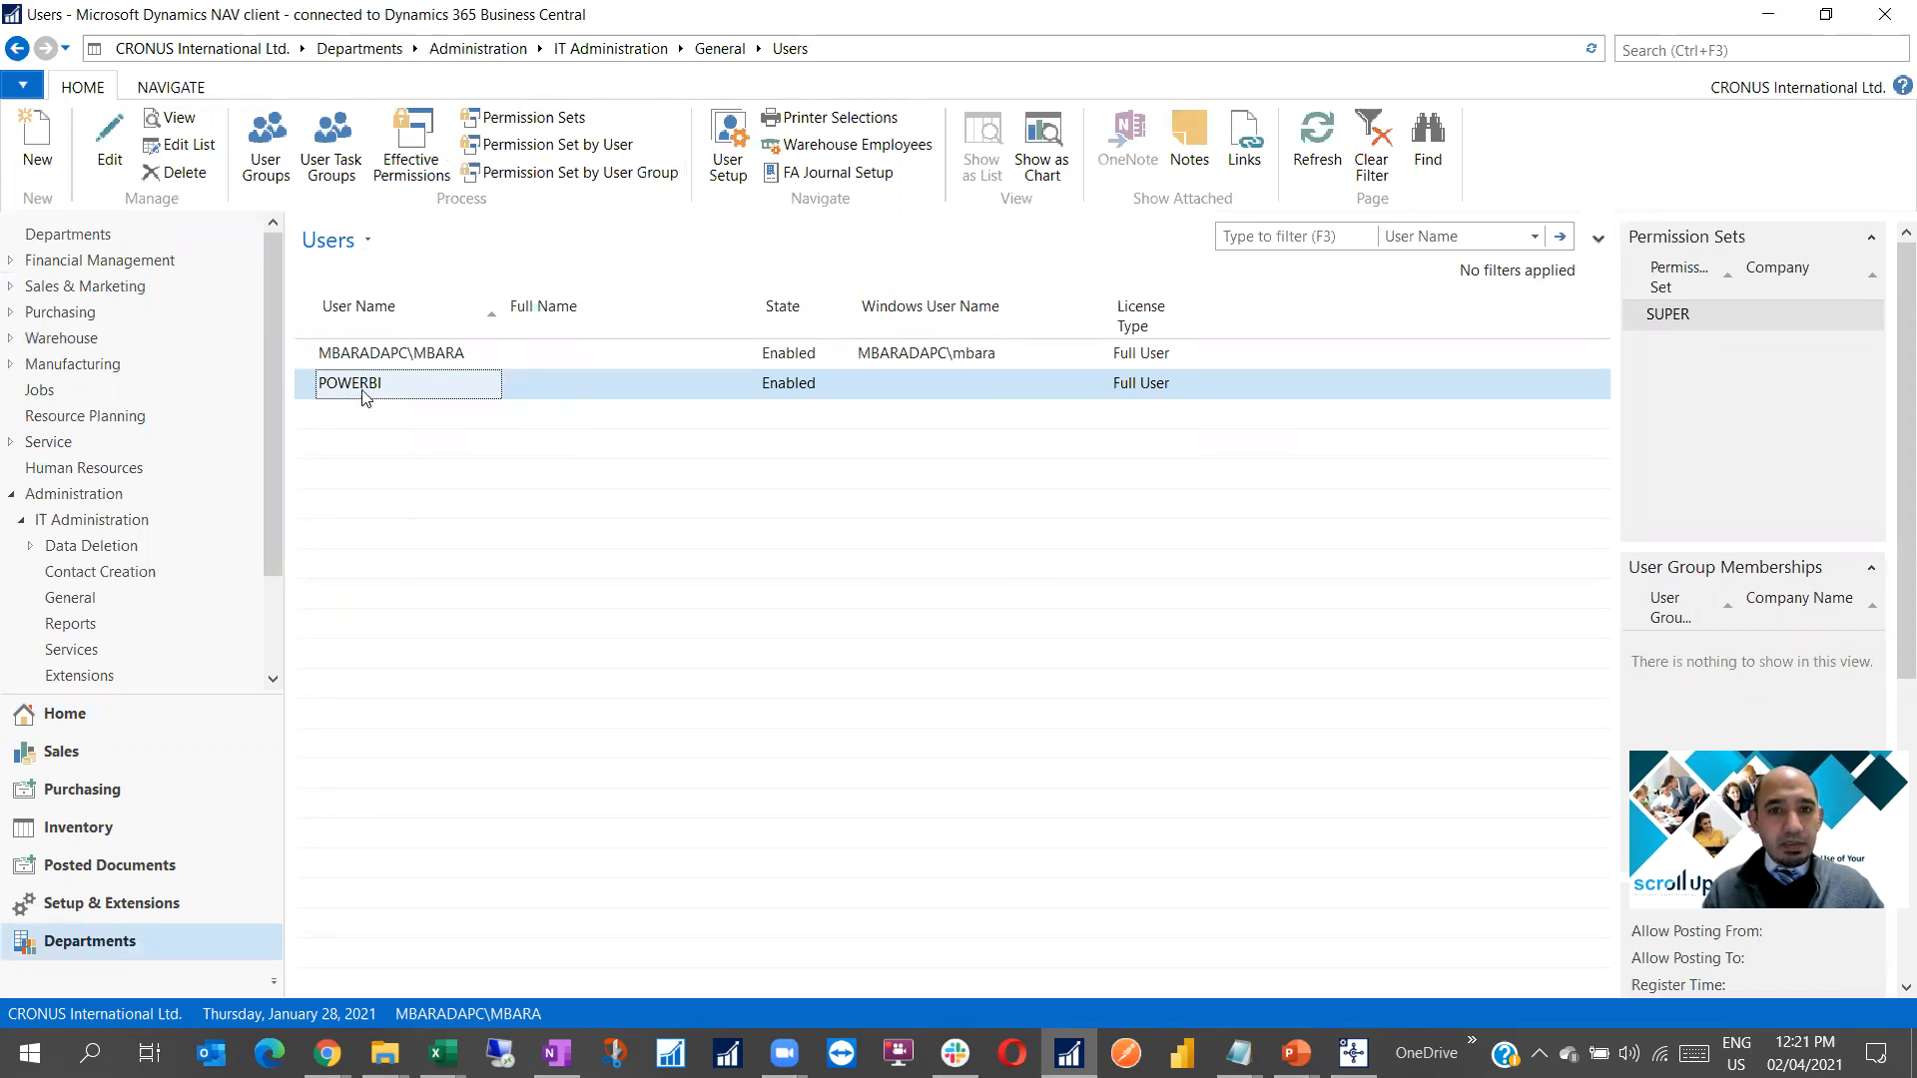
Open the POWERBI User Card full-screen, review its password option and SUPER permission set, then close it
double_click(362, 394)
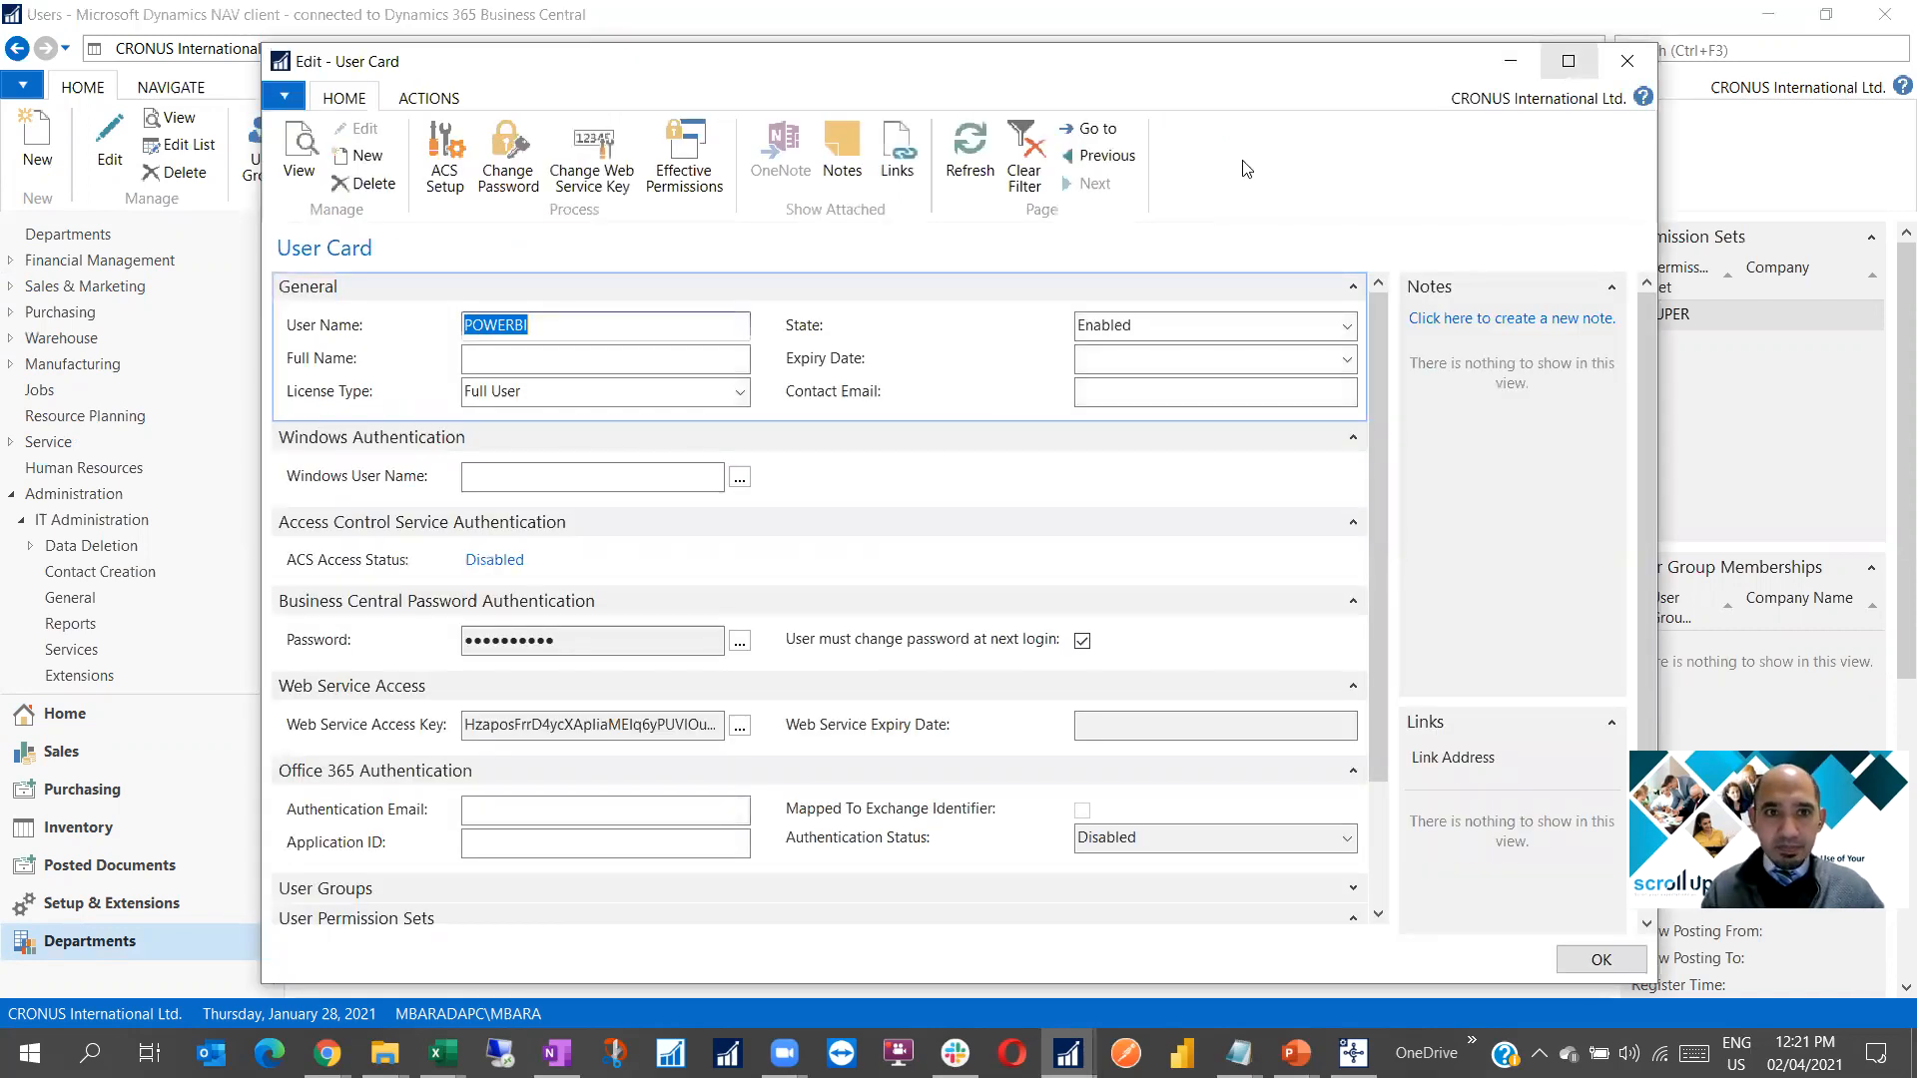
left_click(1569, 61)
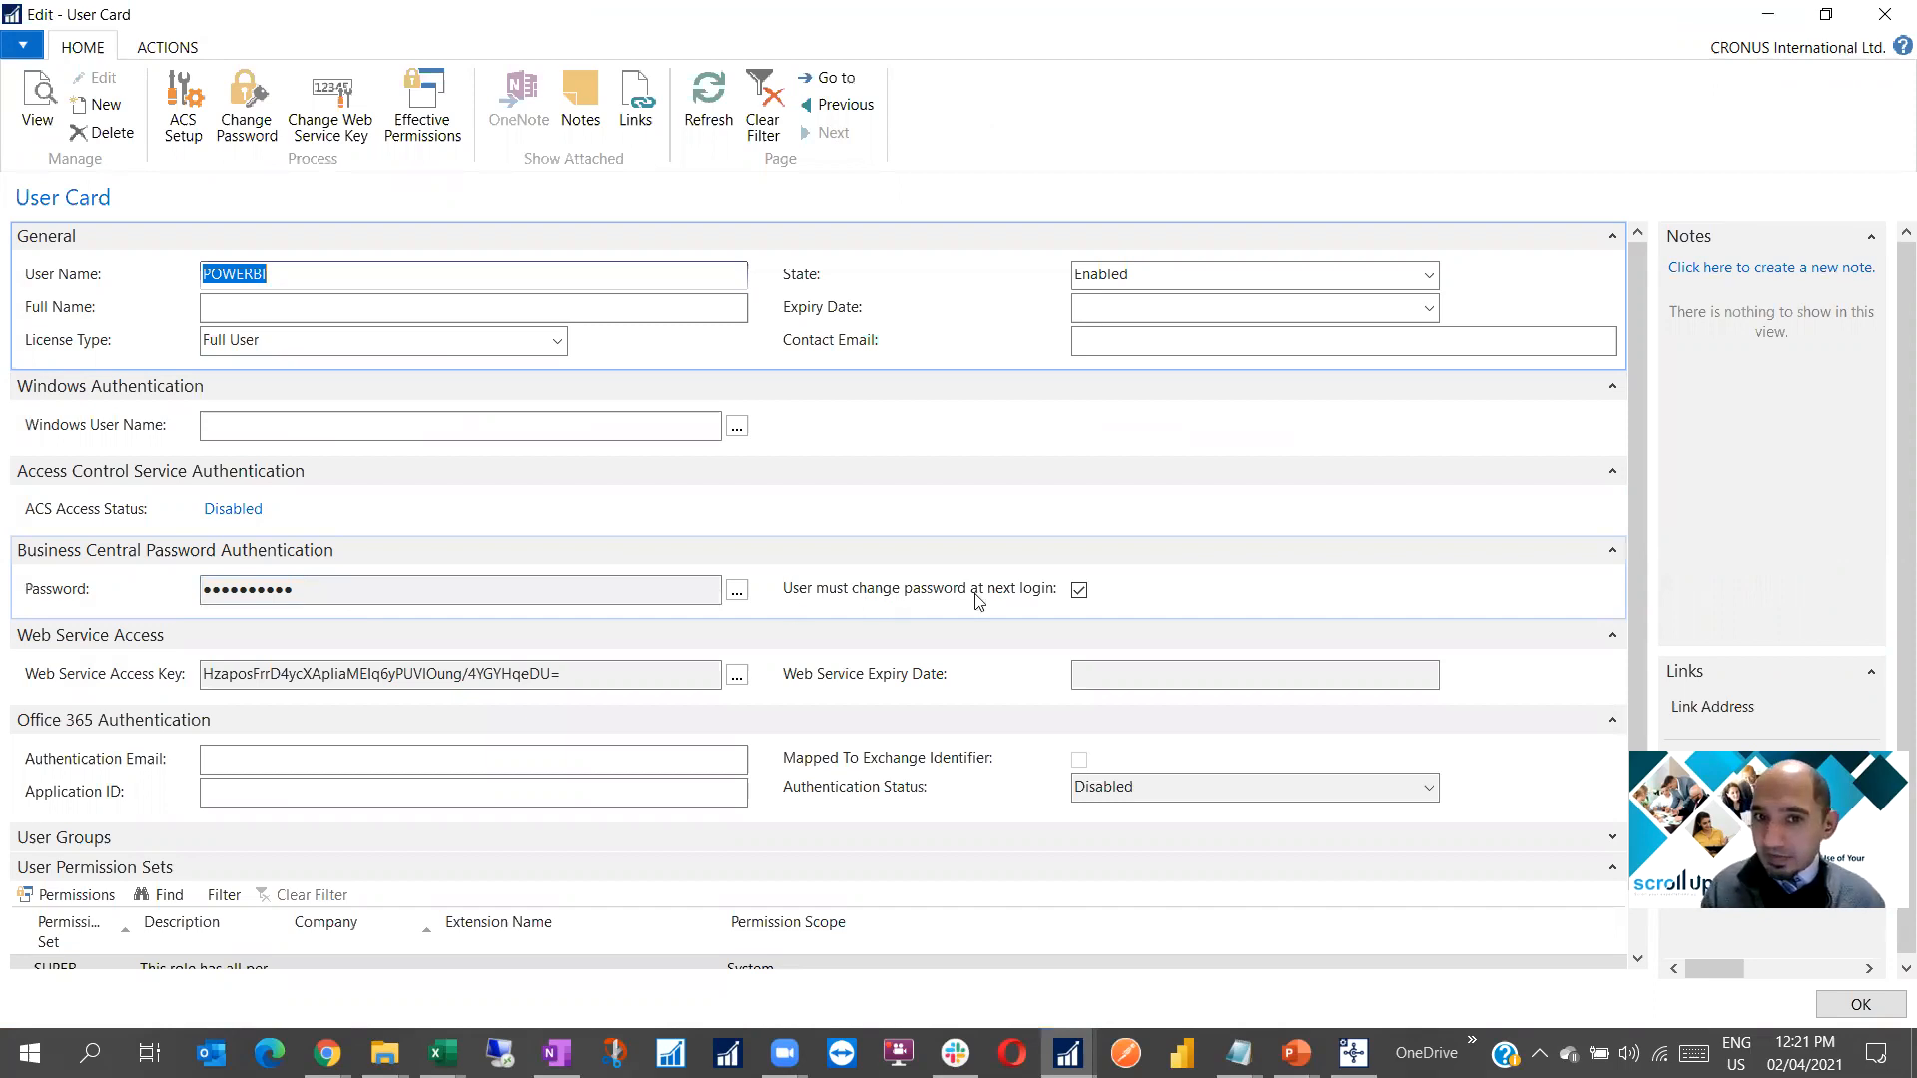
mouse_move(1072, 614)
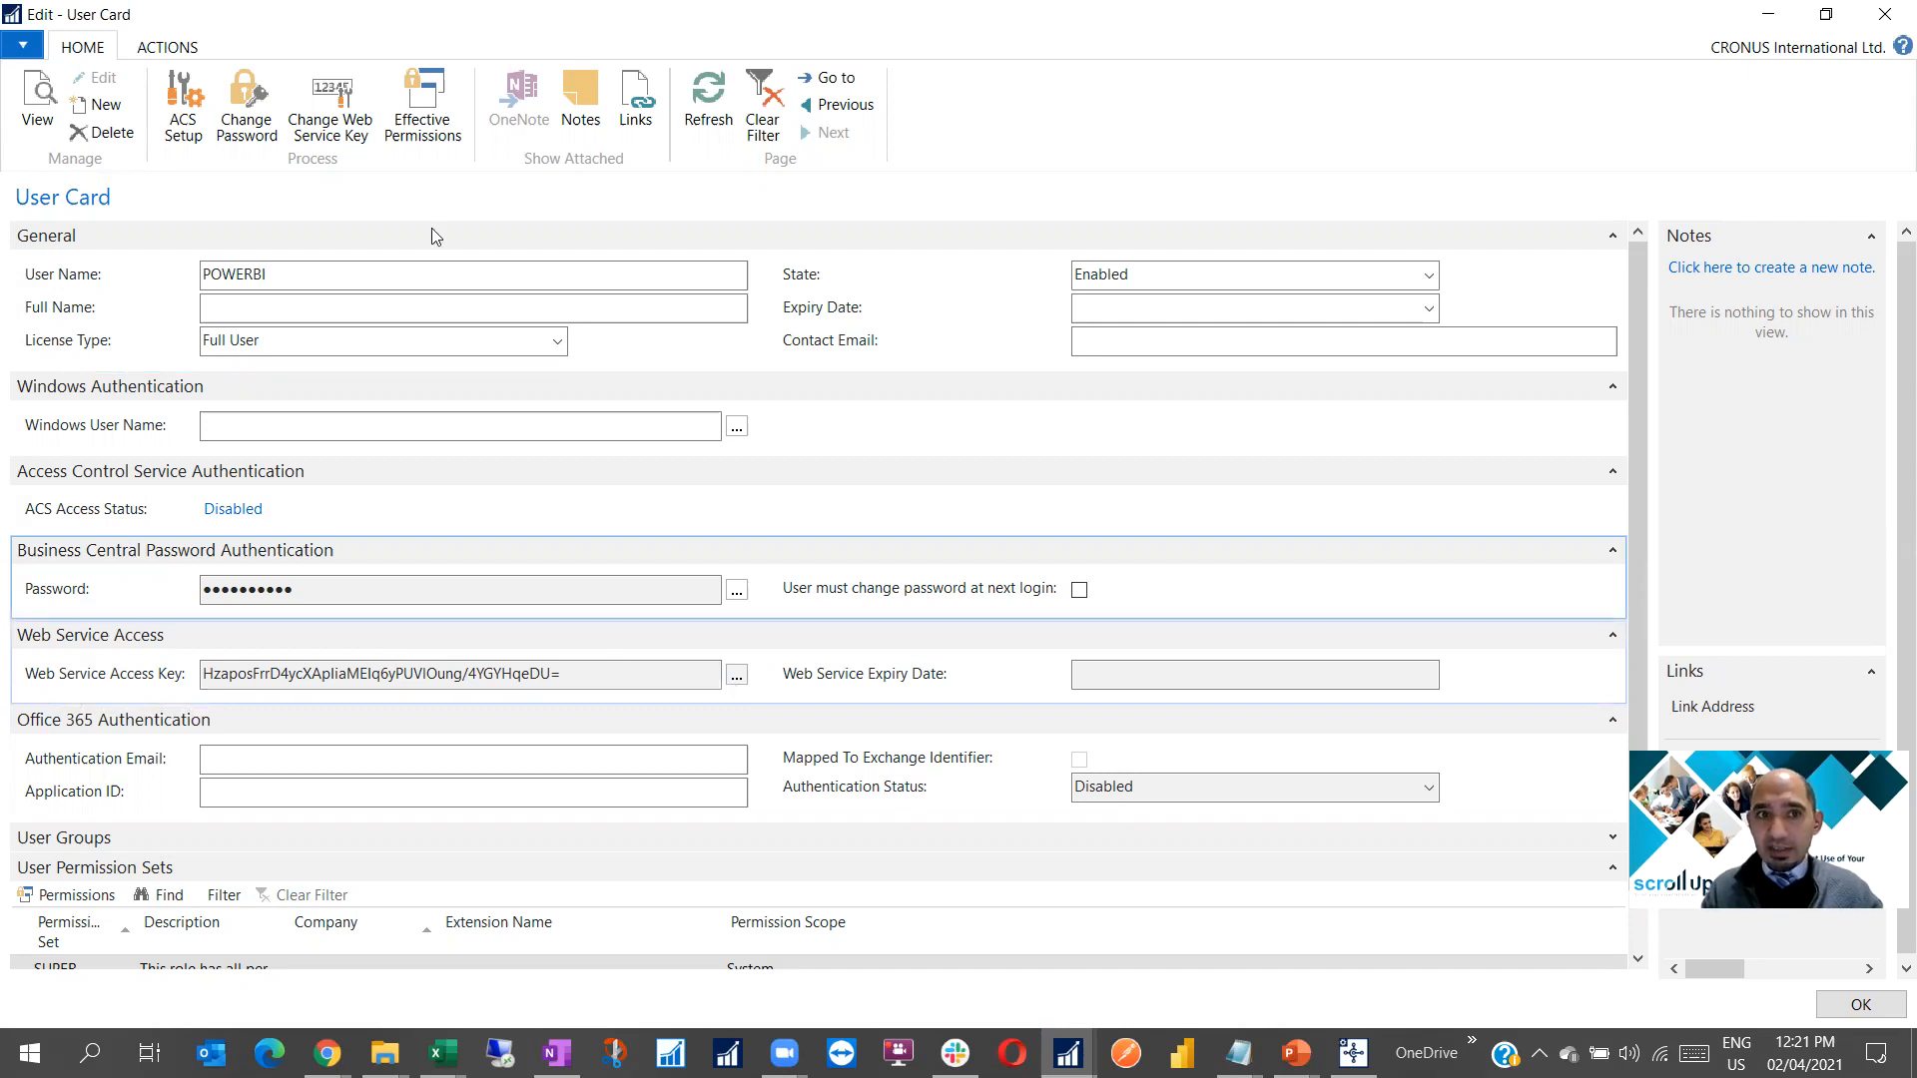
scroll(472, 586, "down", 1)
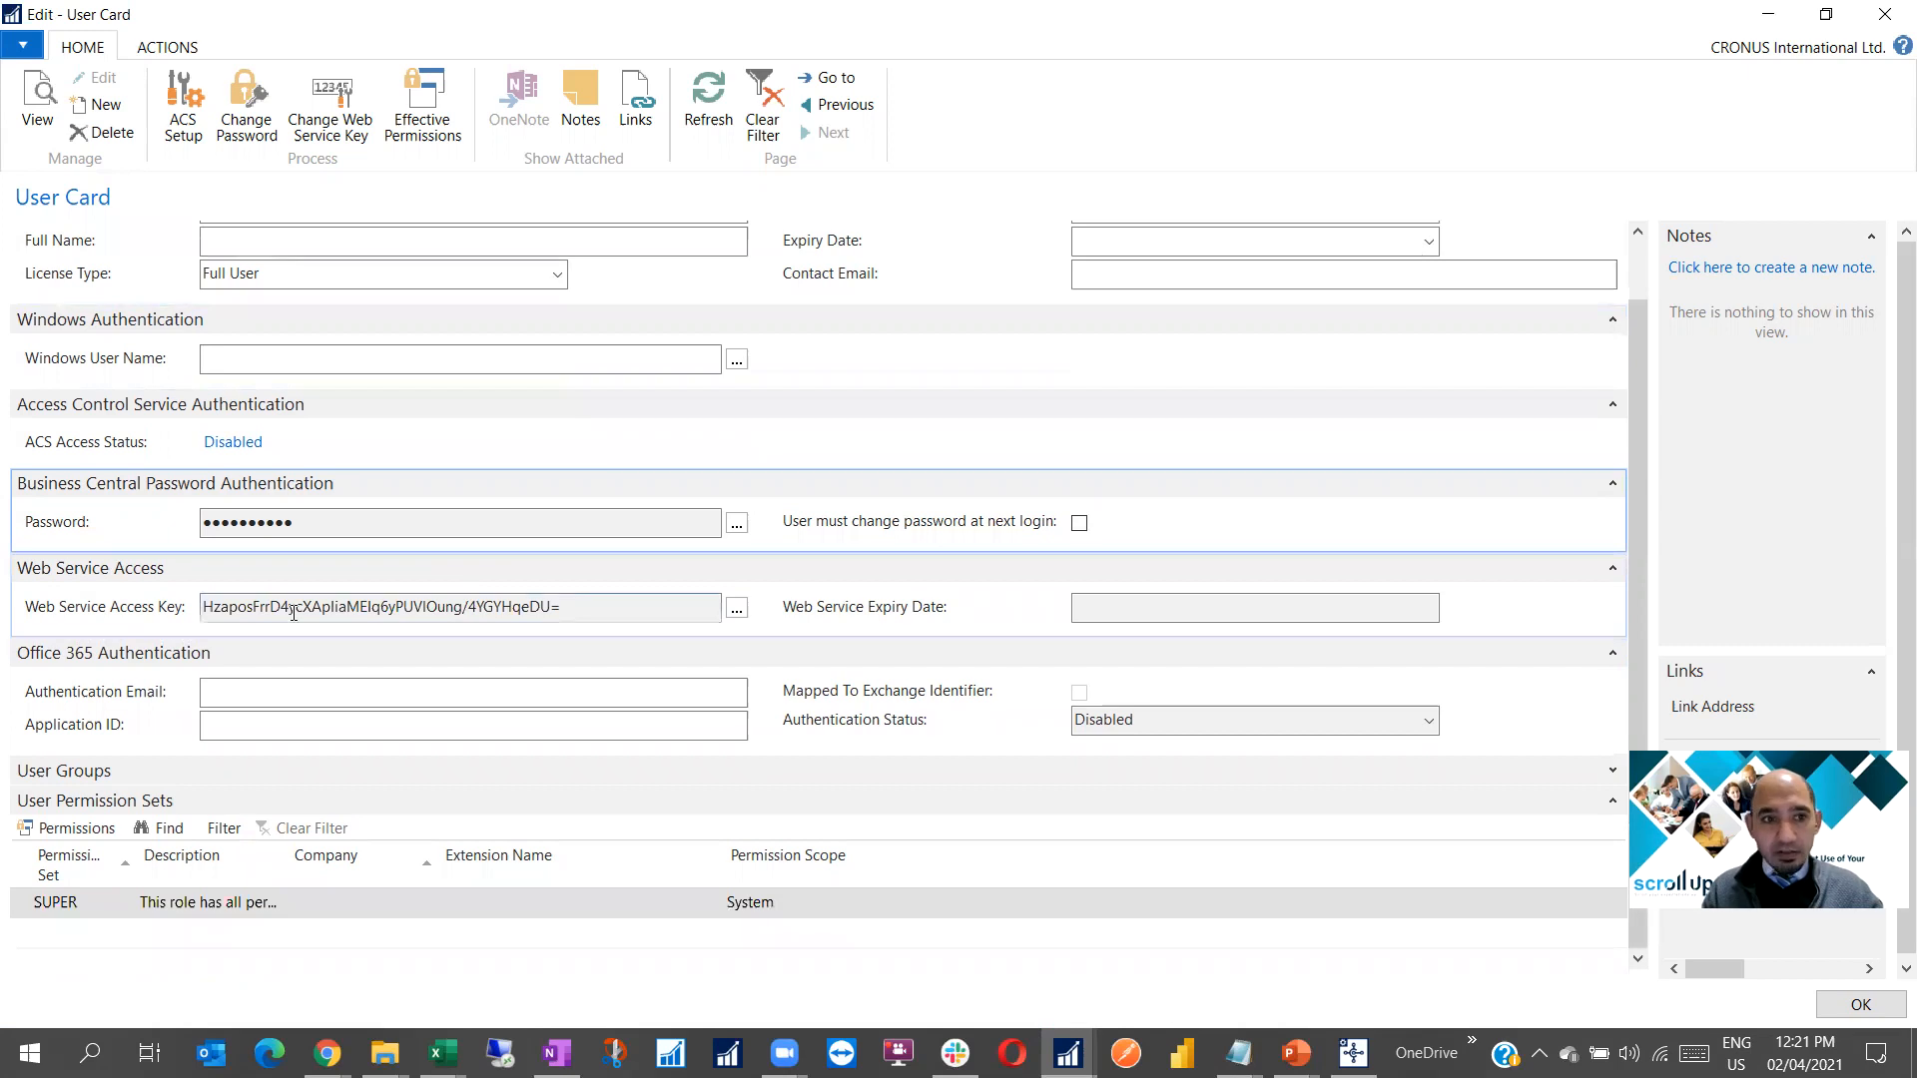
mouse_move(52, 611)
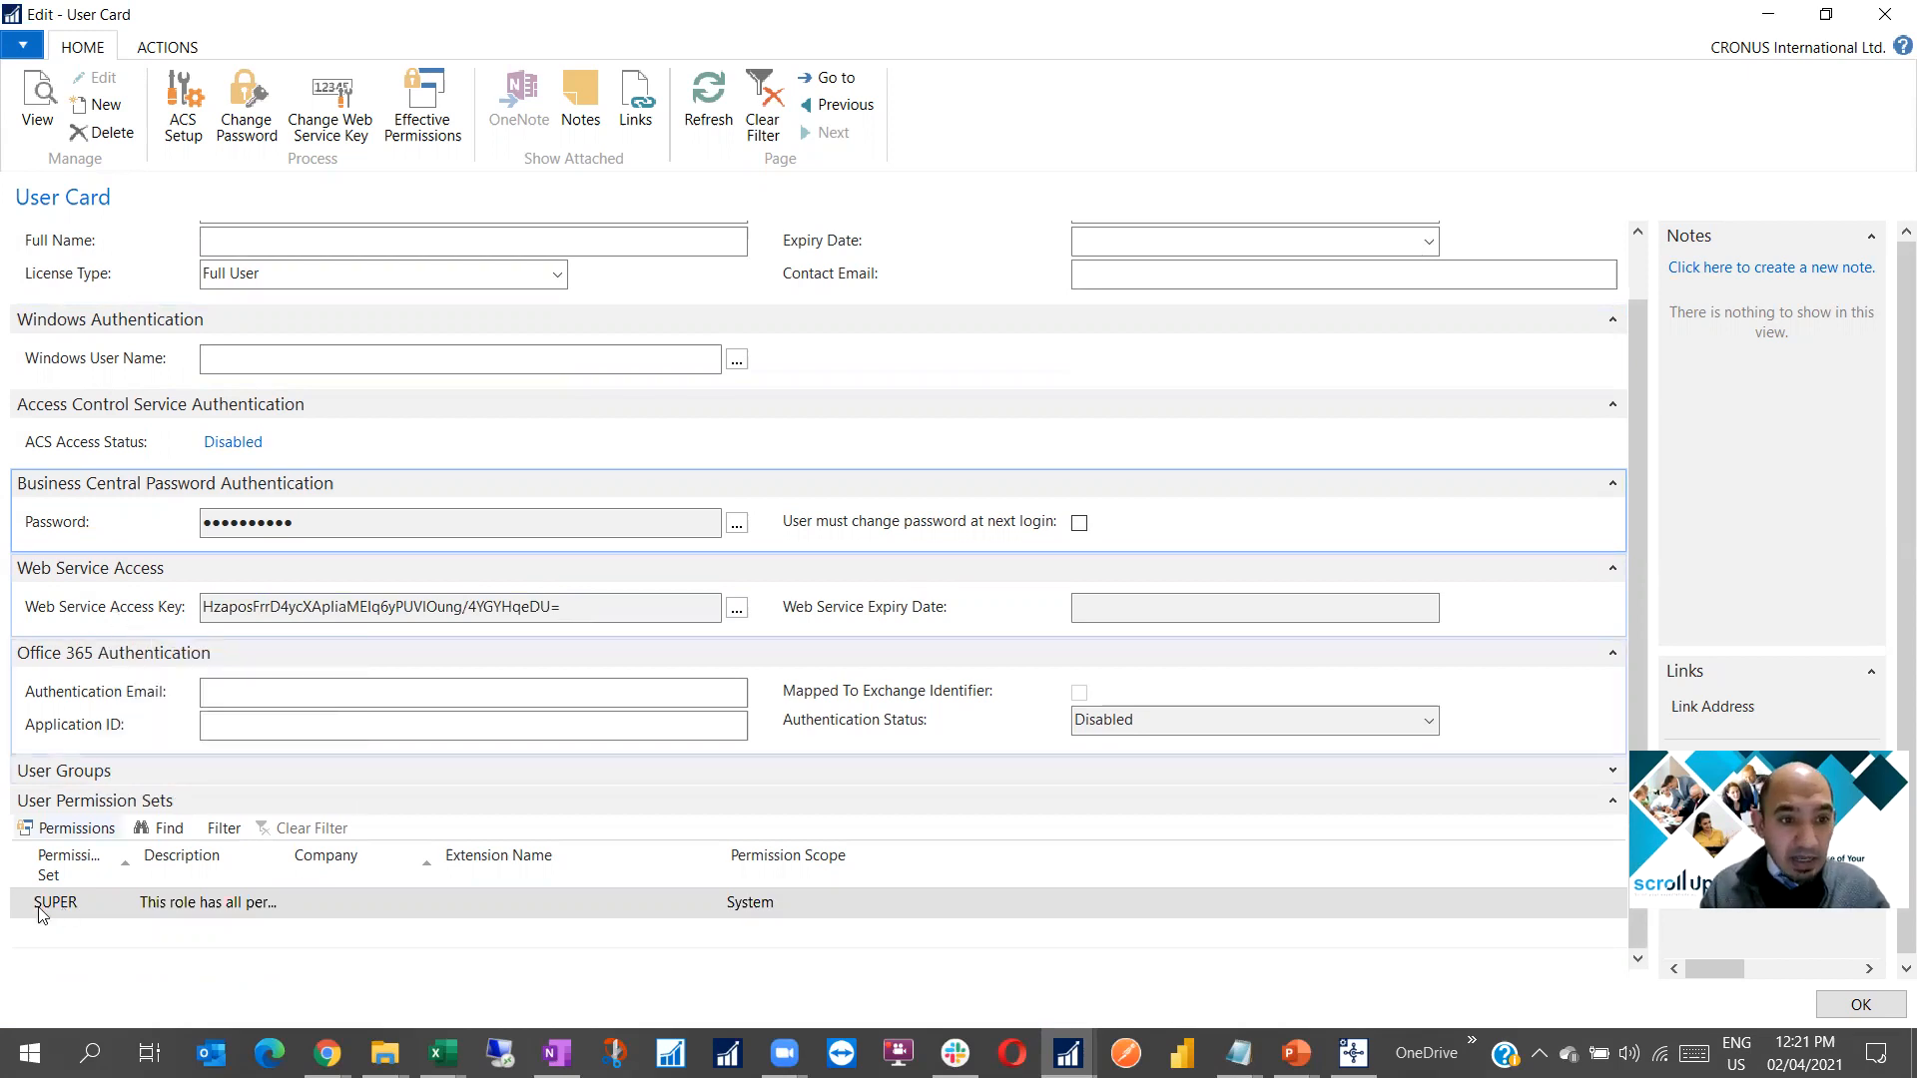
left_click(118, 907)
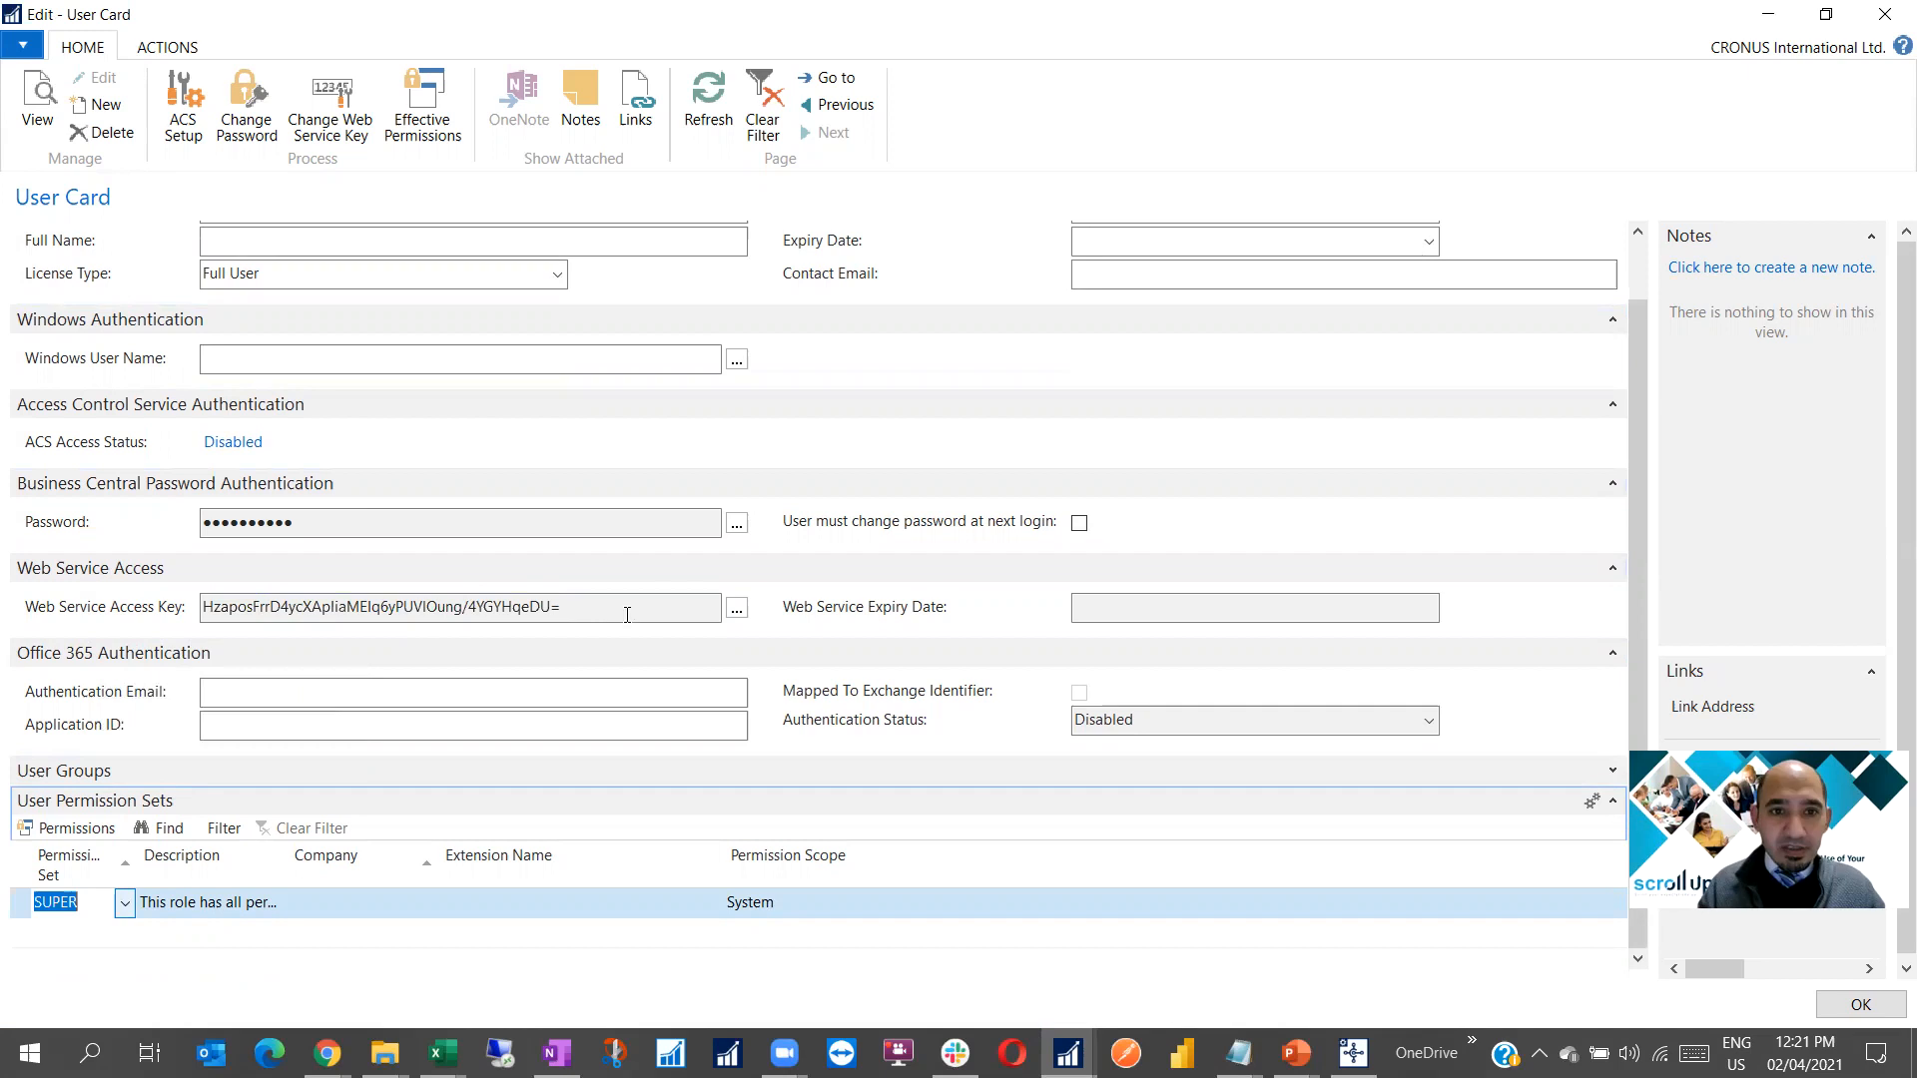
scroll(308, 257, "up", 1)
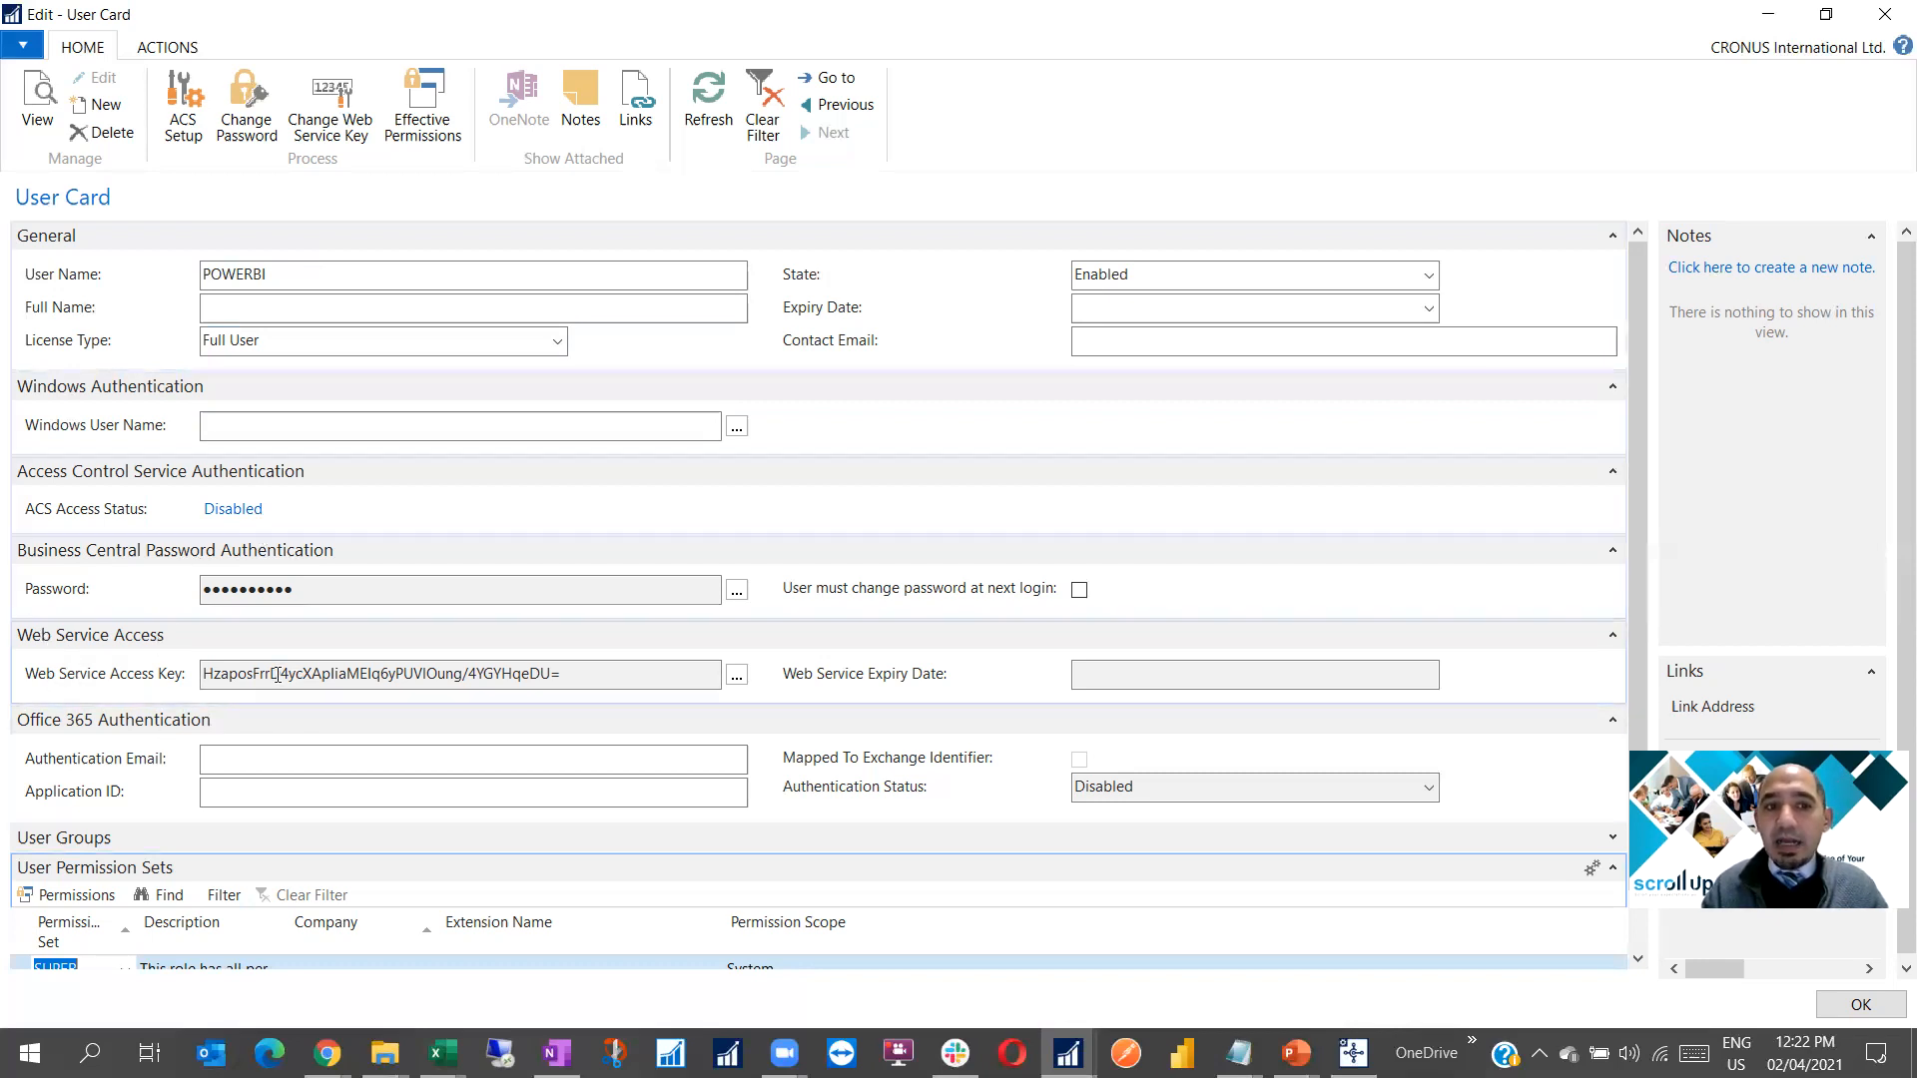
left_click(1886, 18)
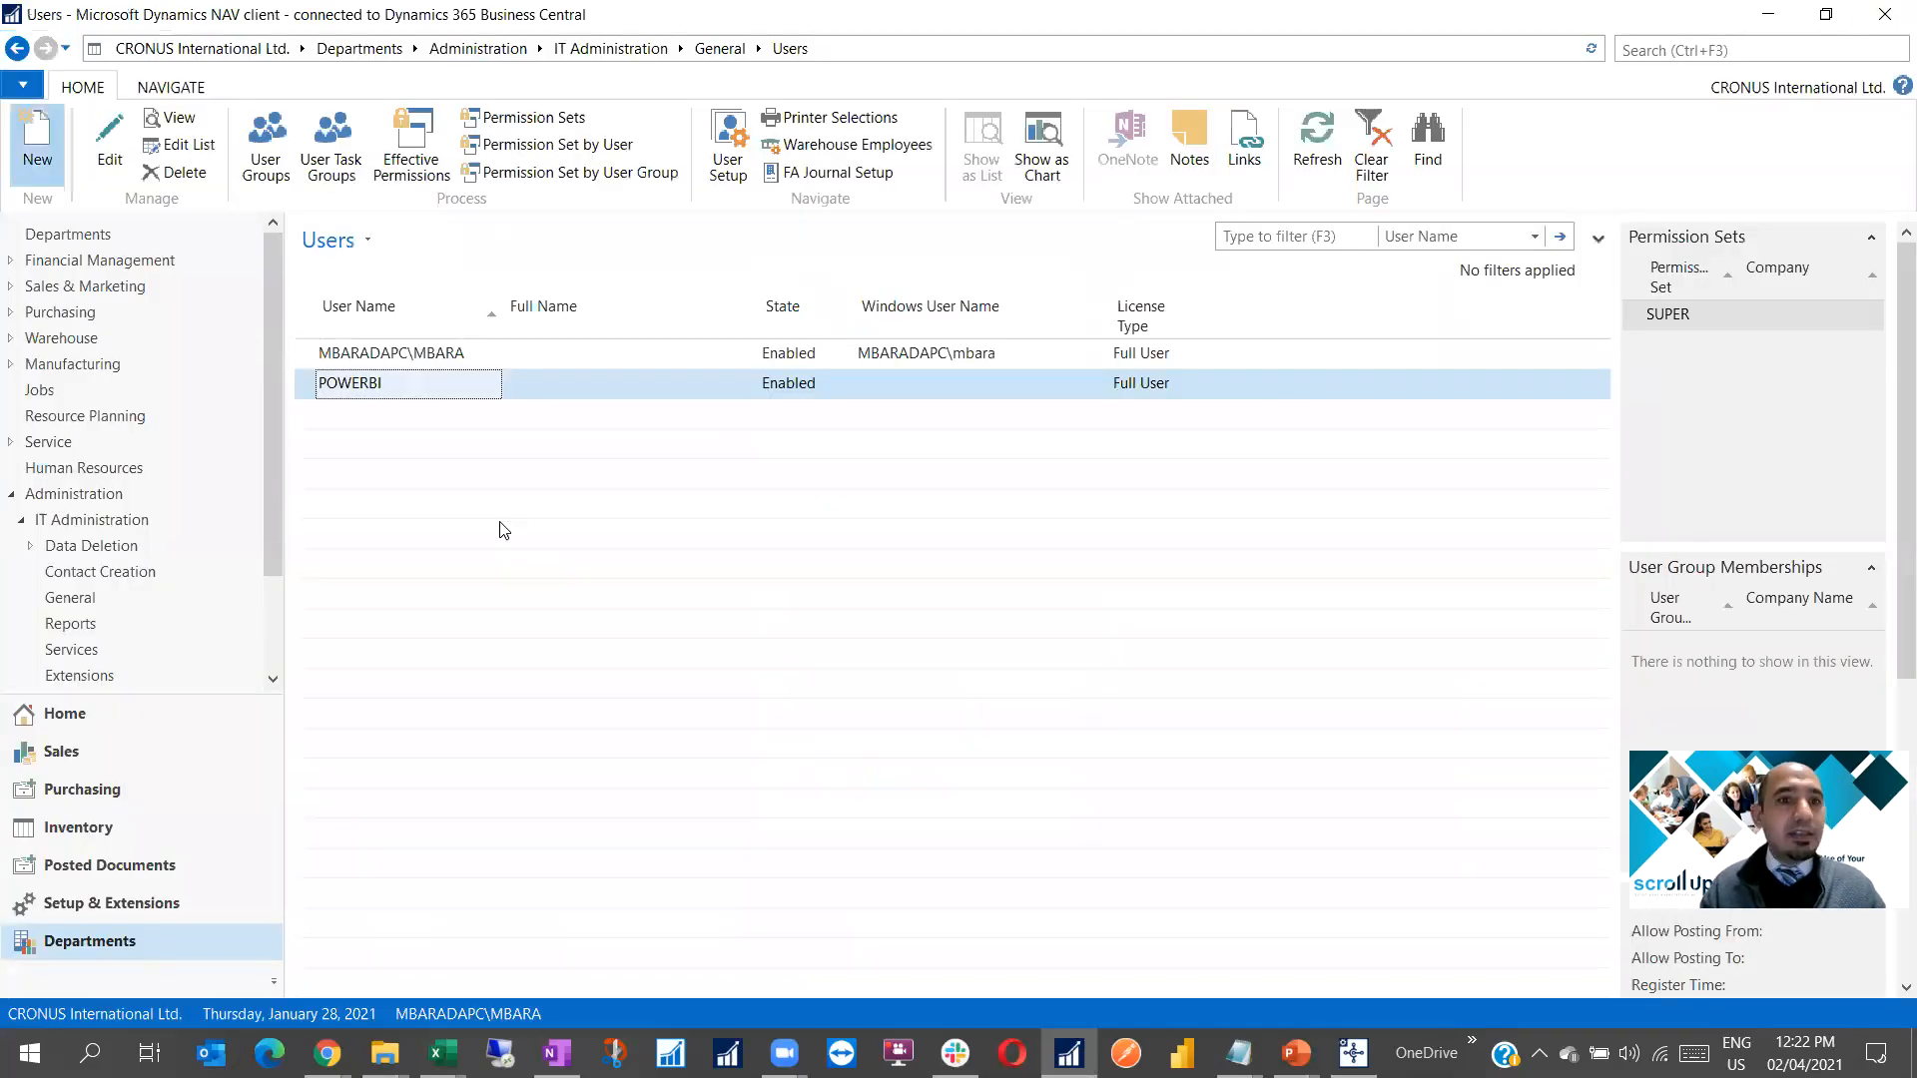
Create a new user POWERBI2 with full name 'User for Power BI'
key("ctrl+n")
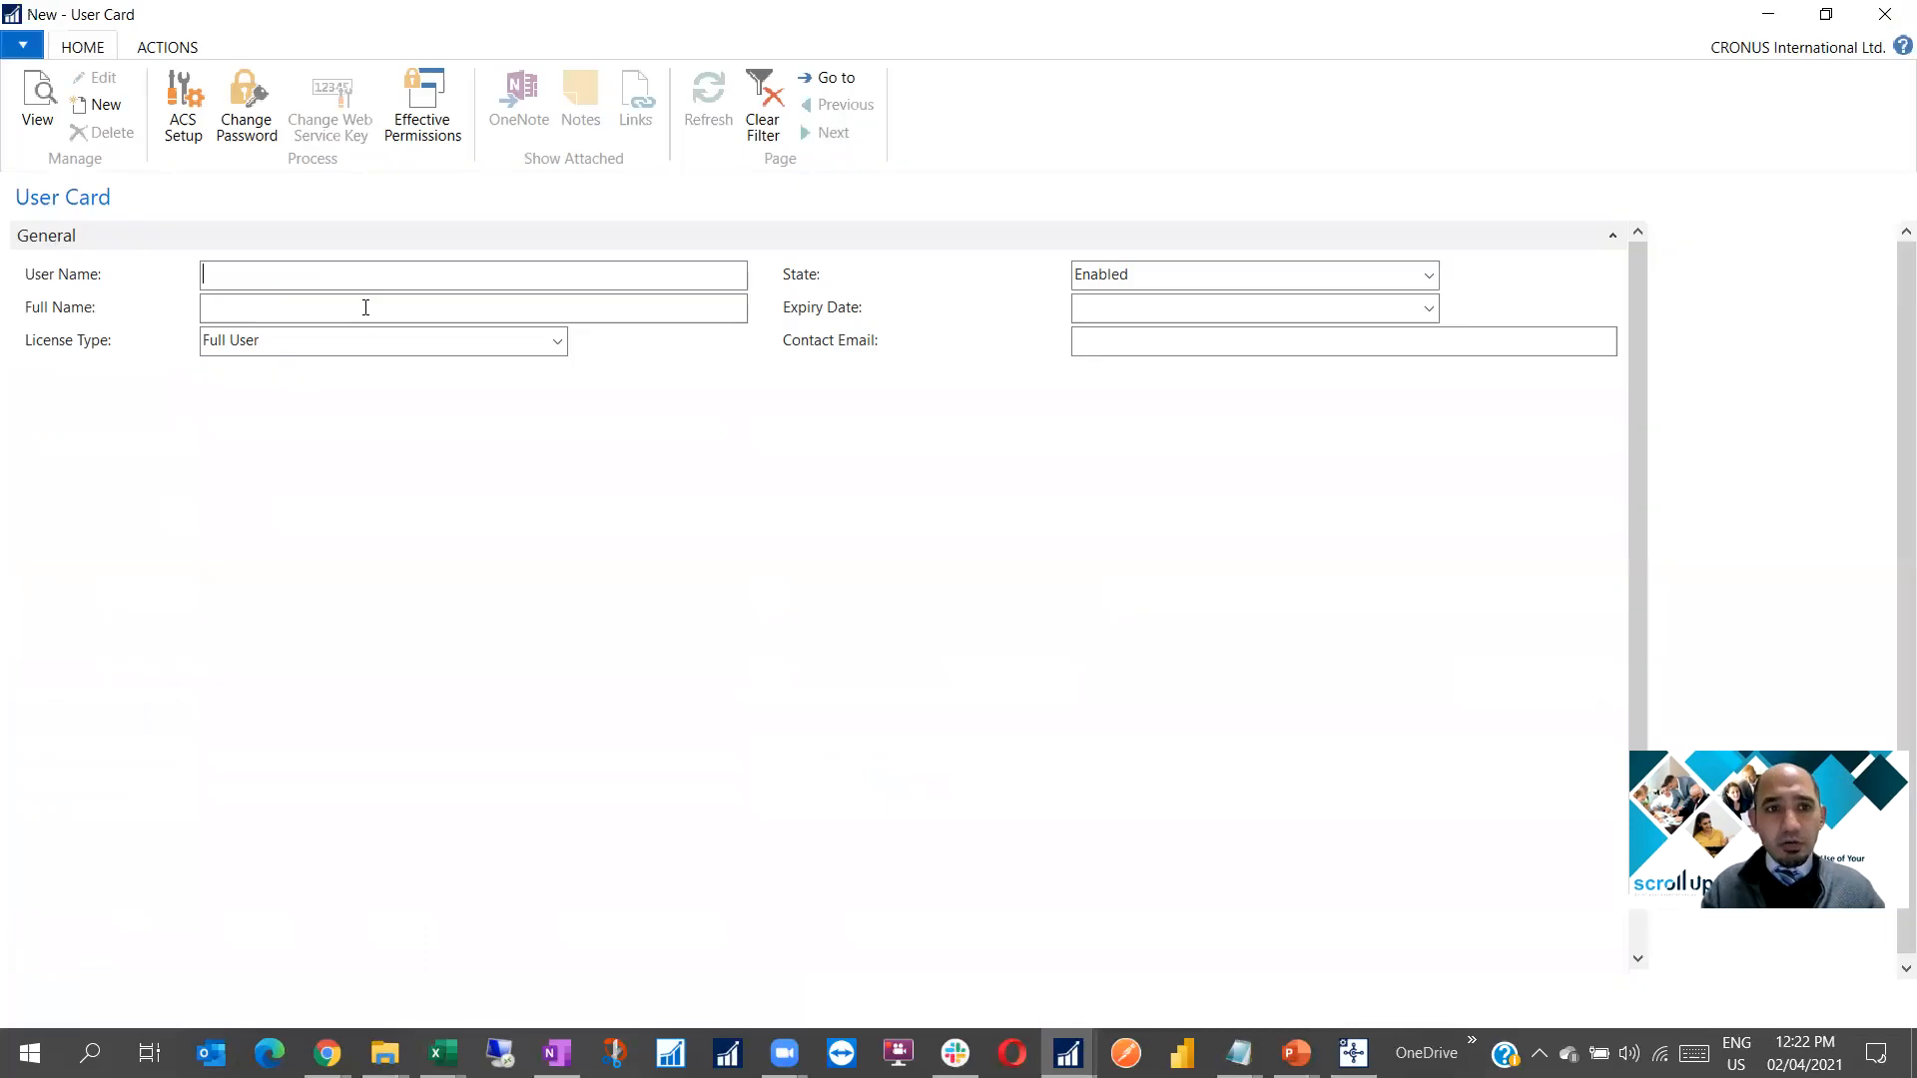
type("POWERB")
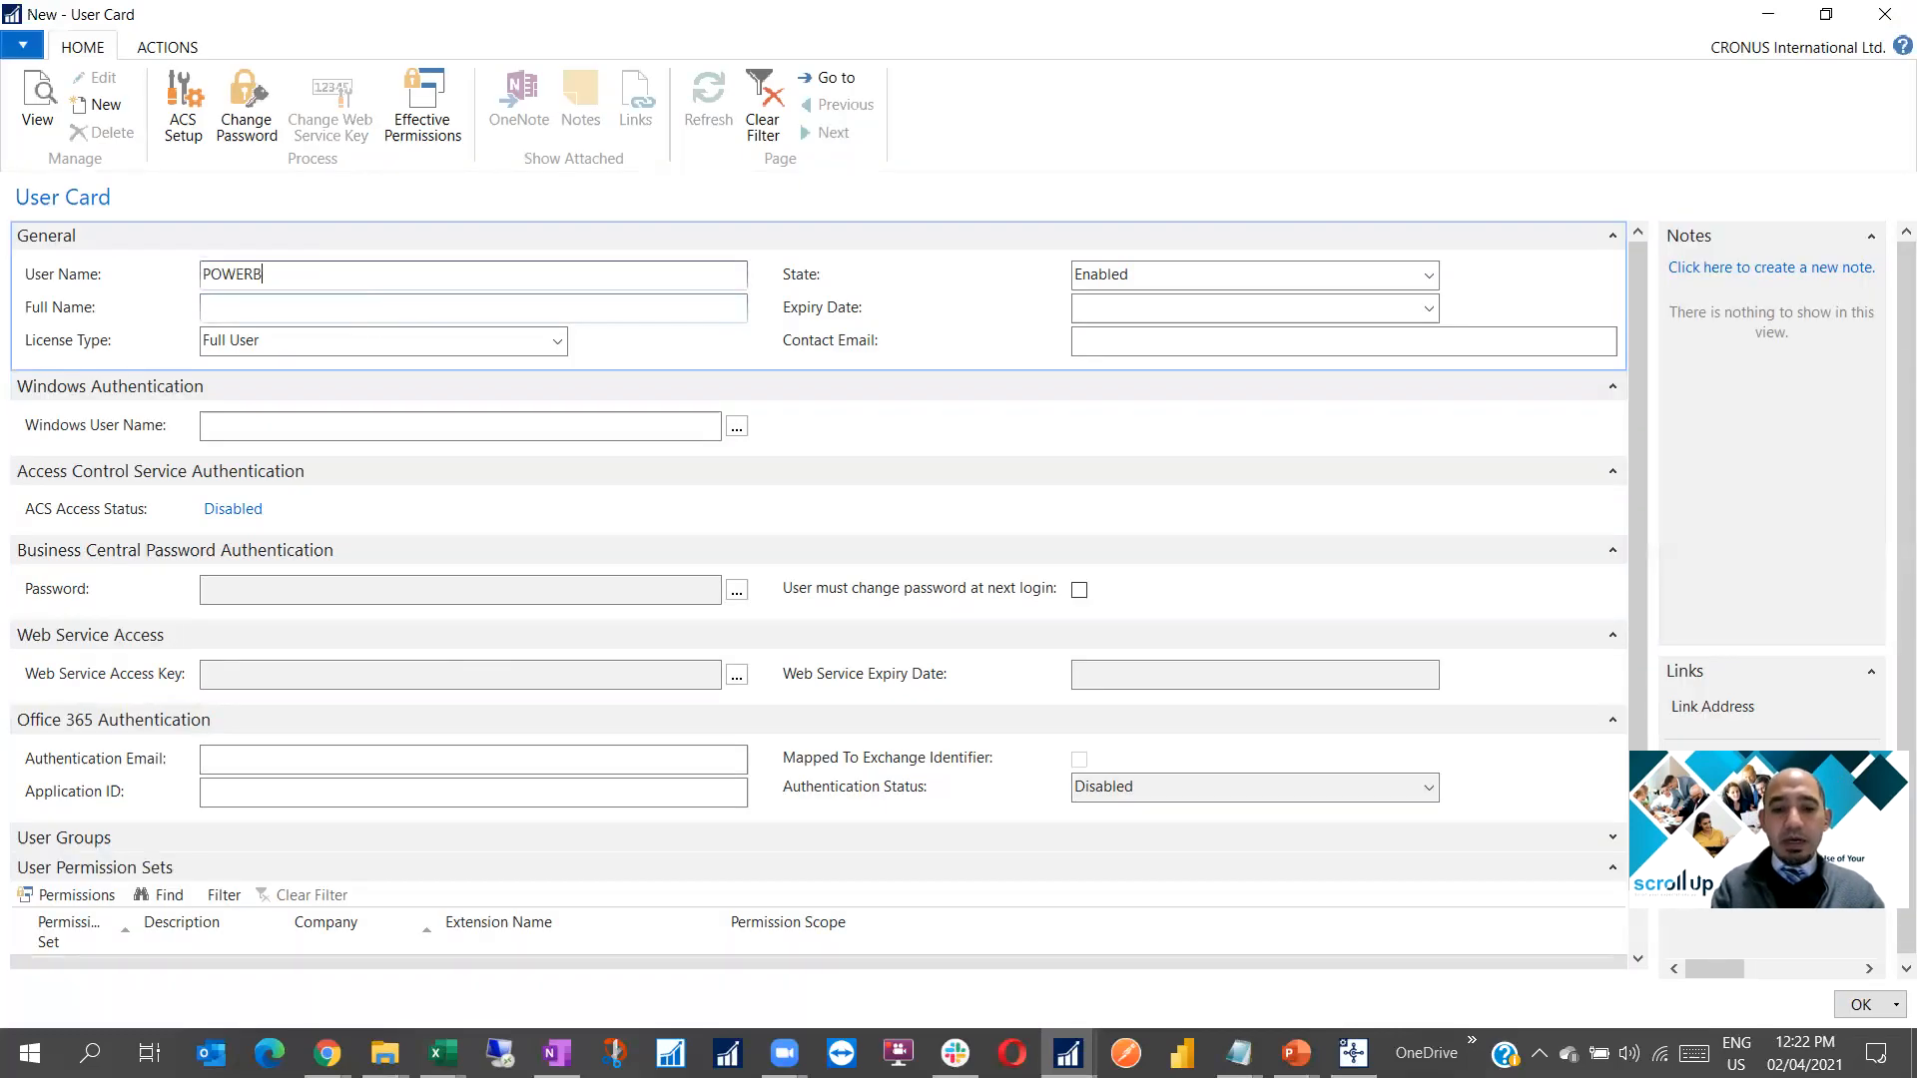
type("I2")
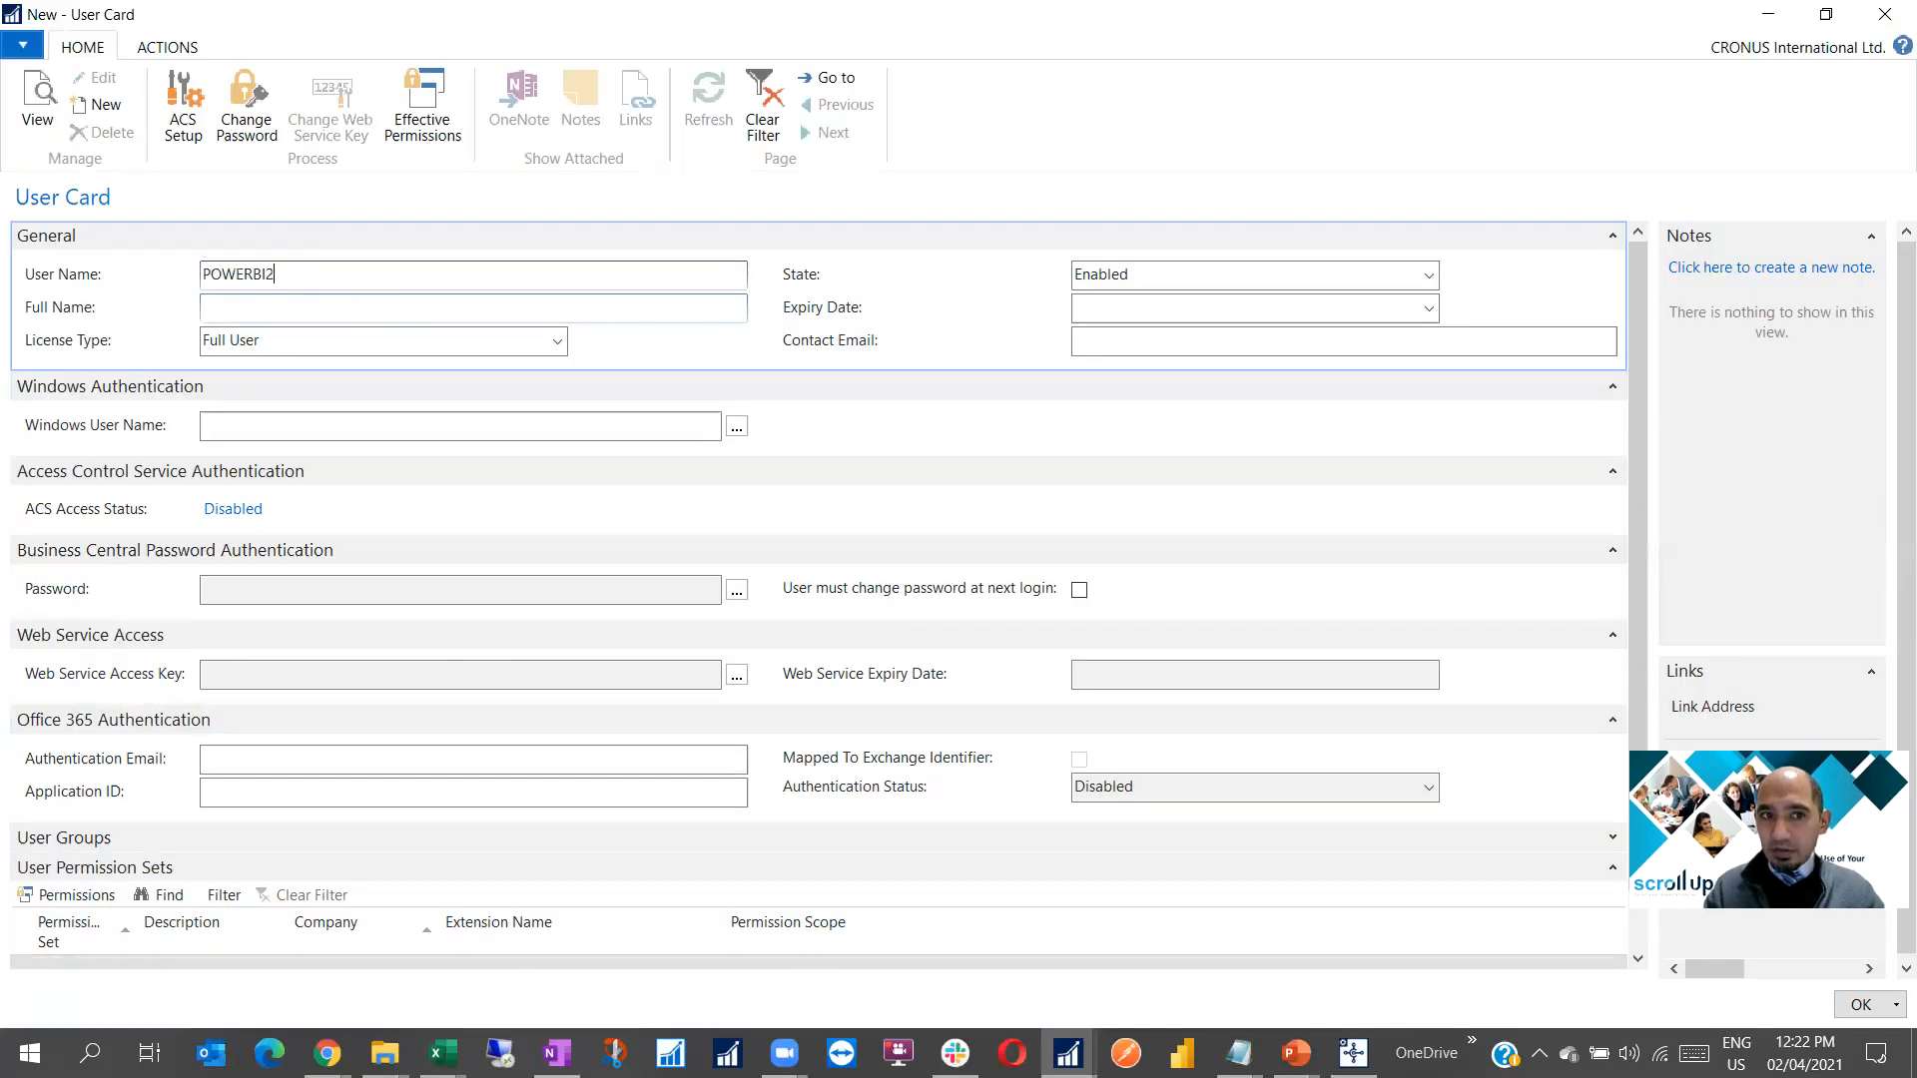
key("Tab")
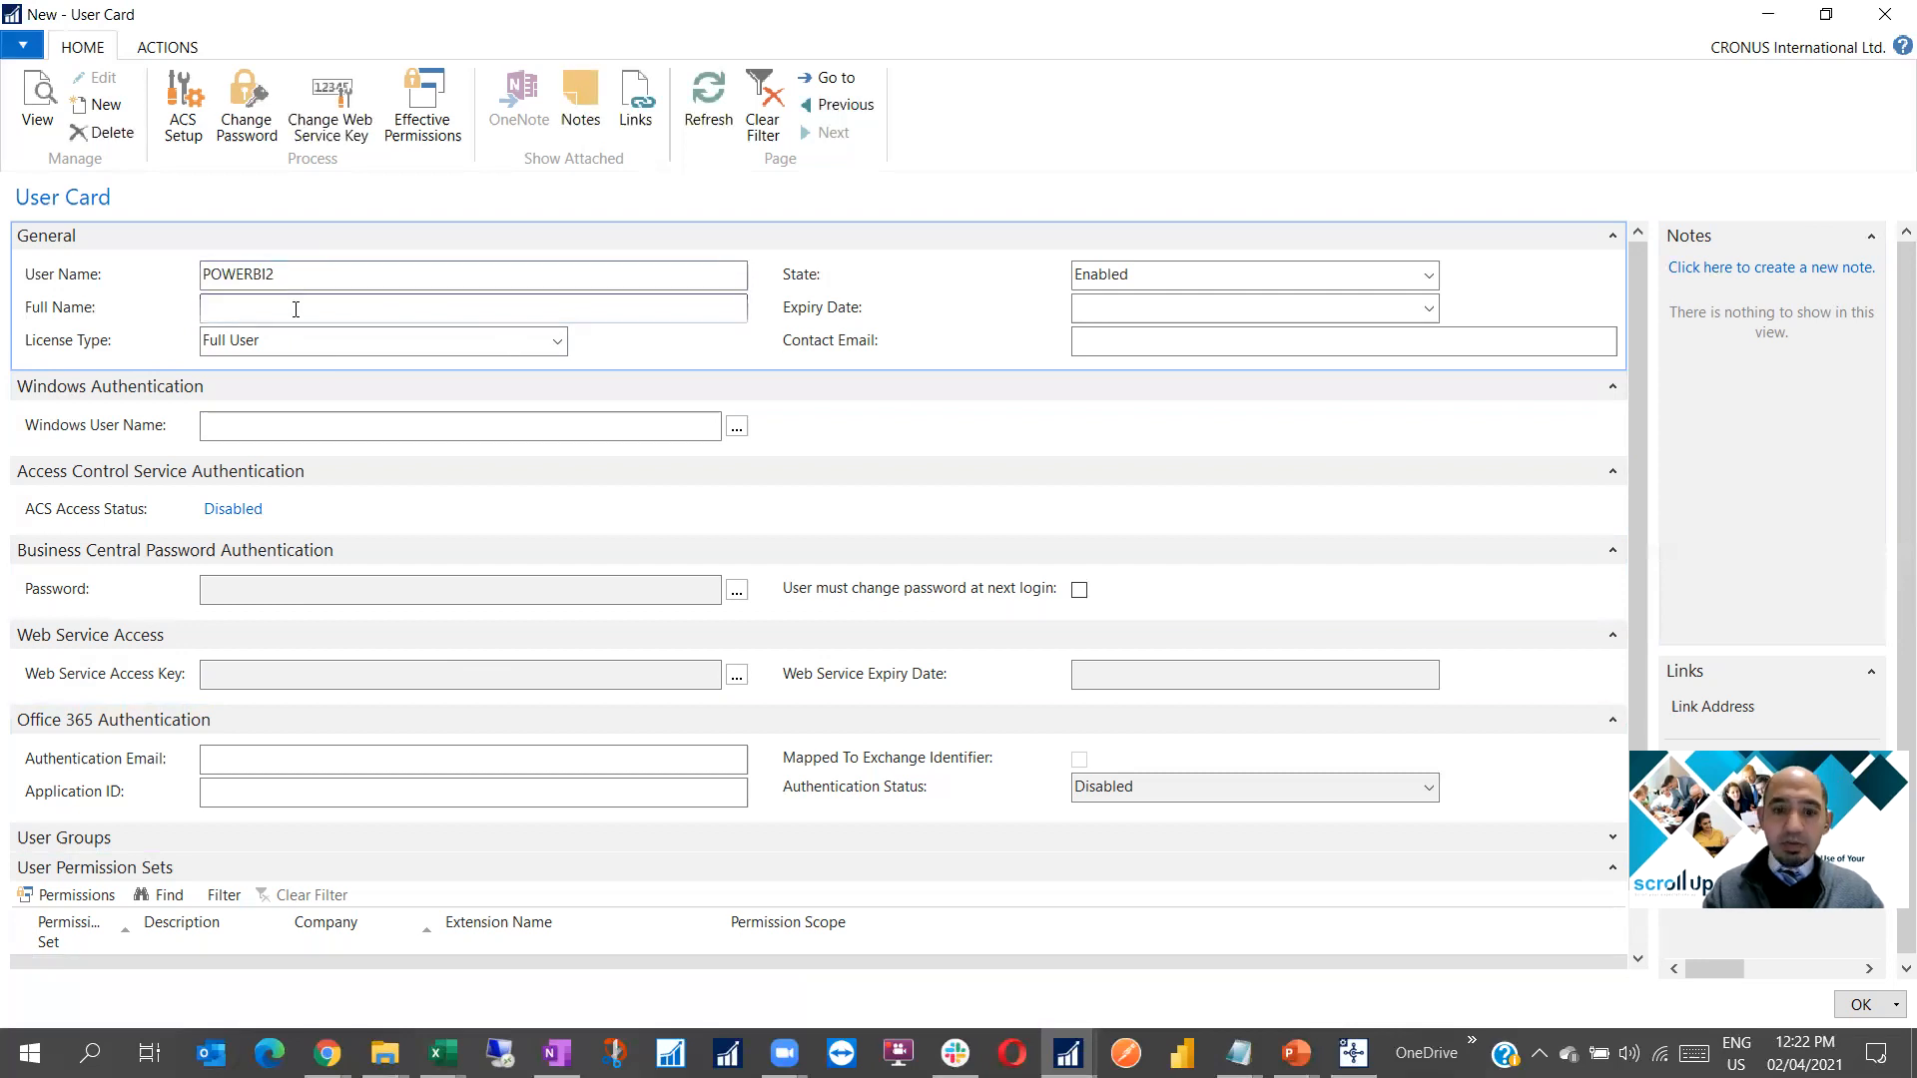
type("User")
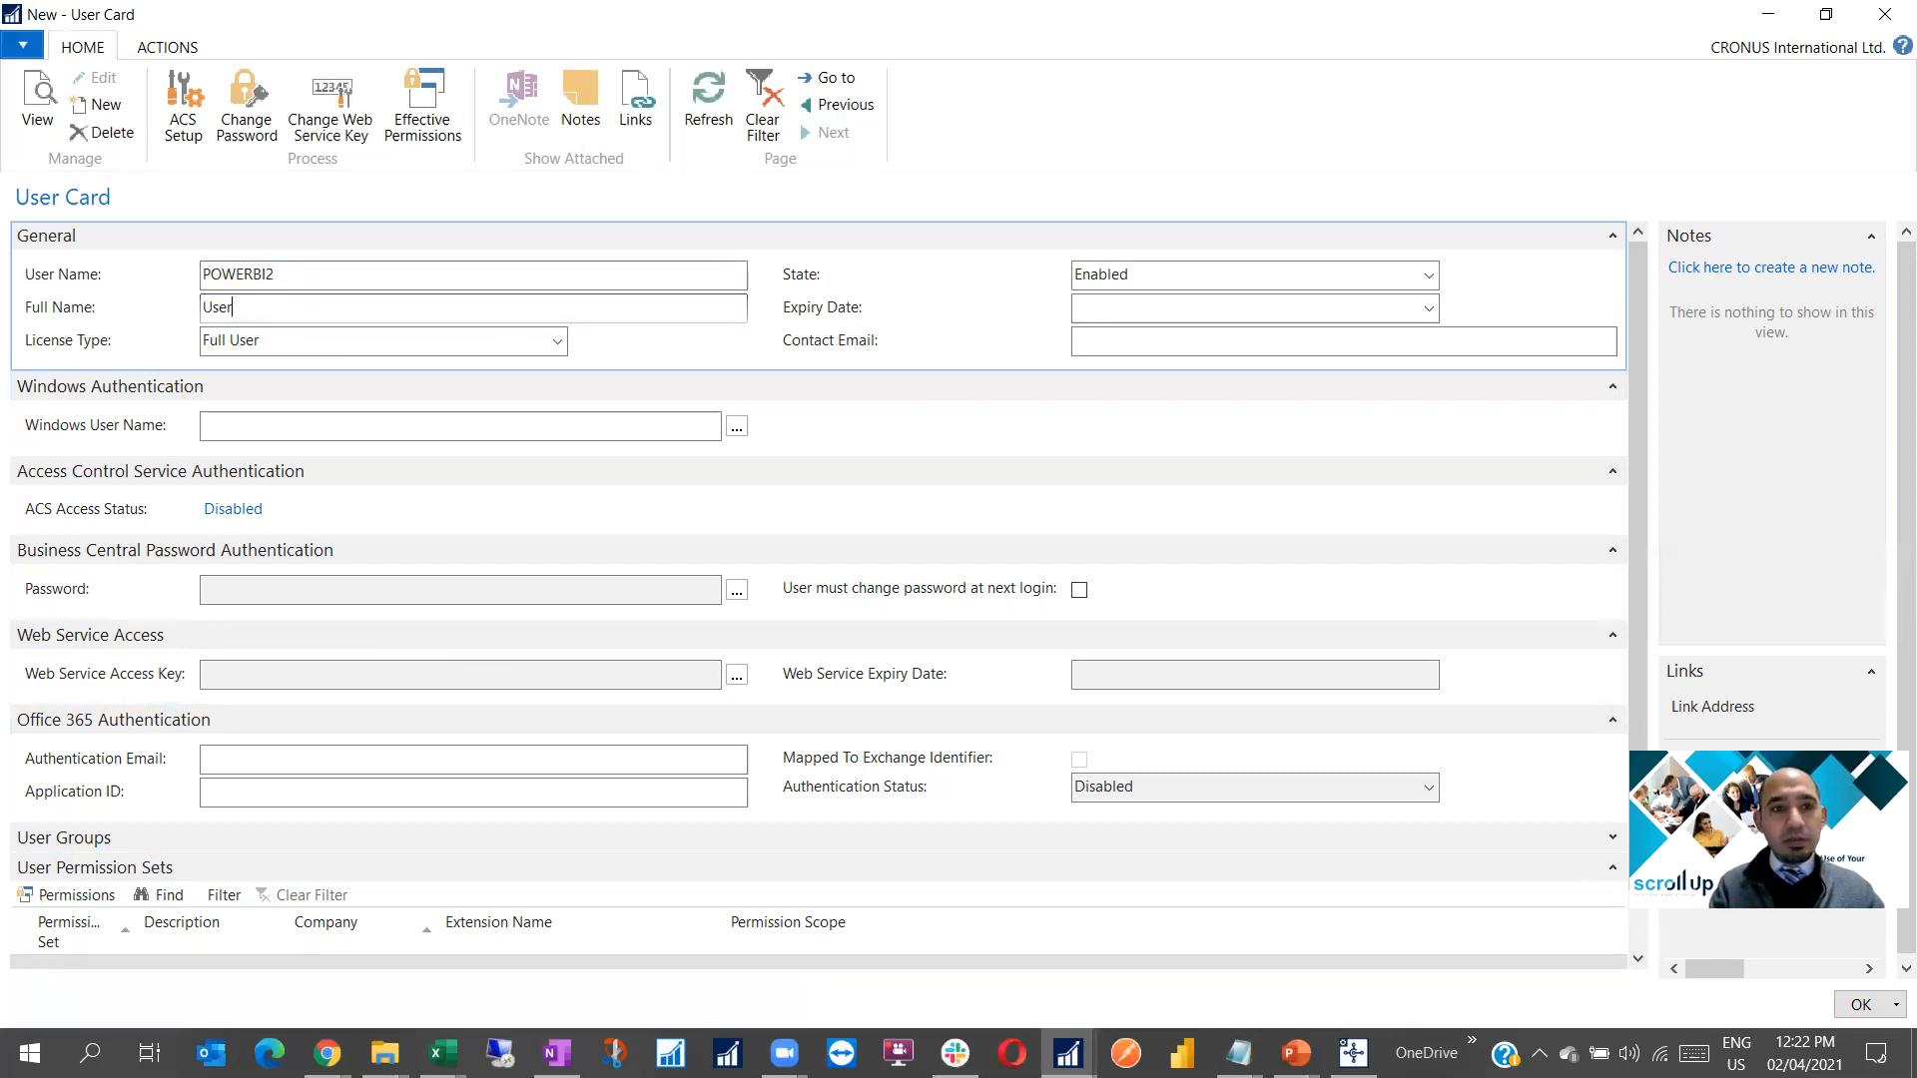
type(" for Power BI")
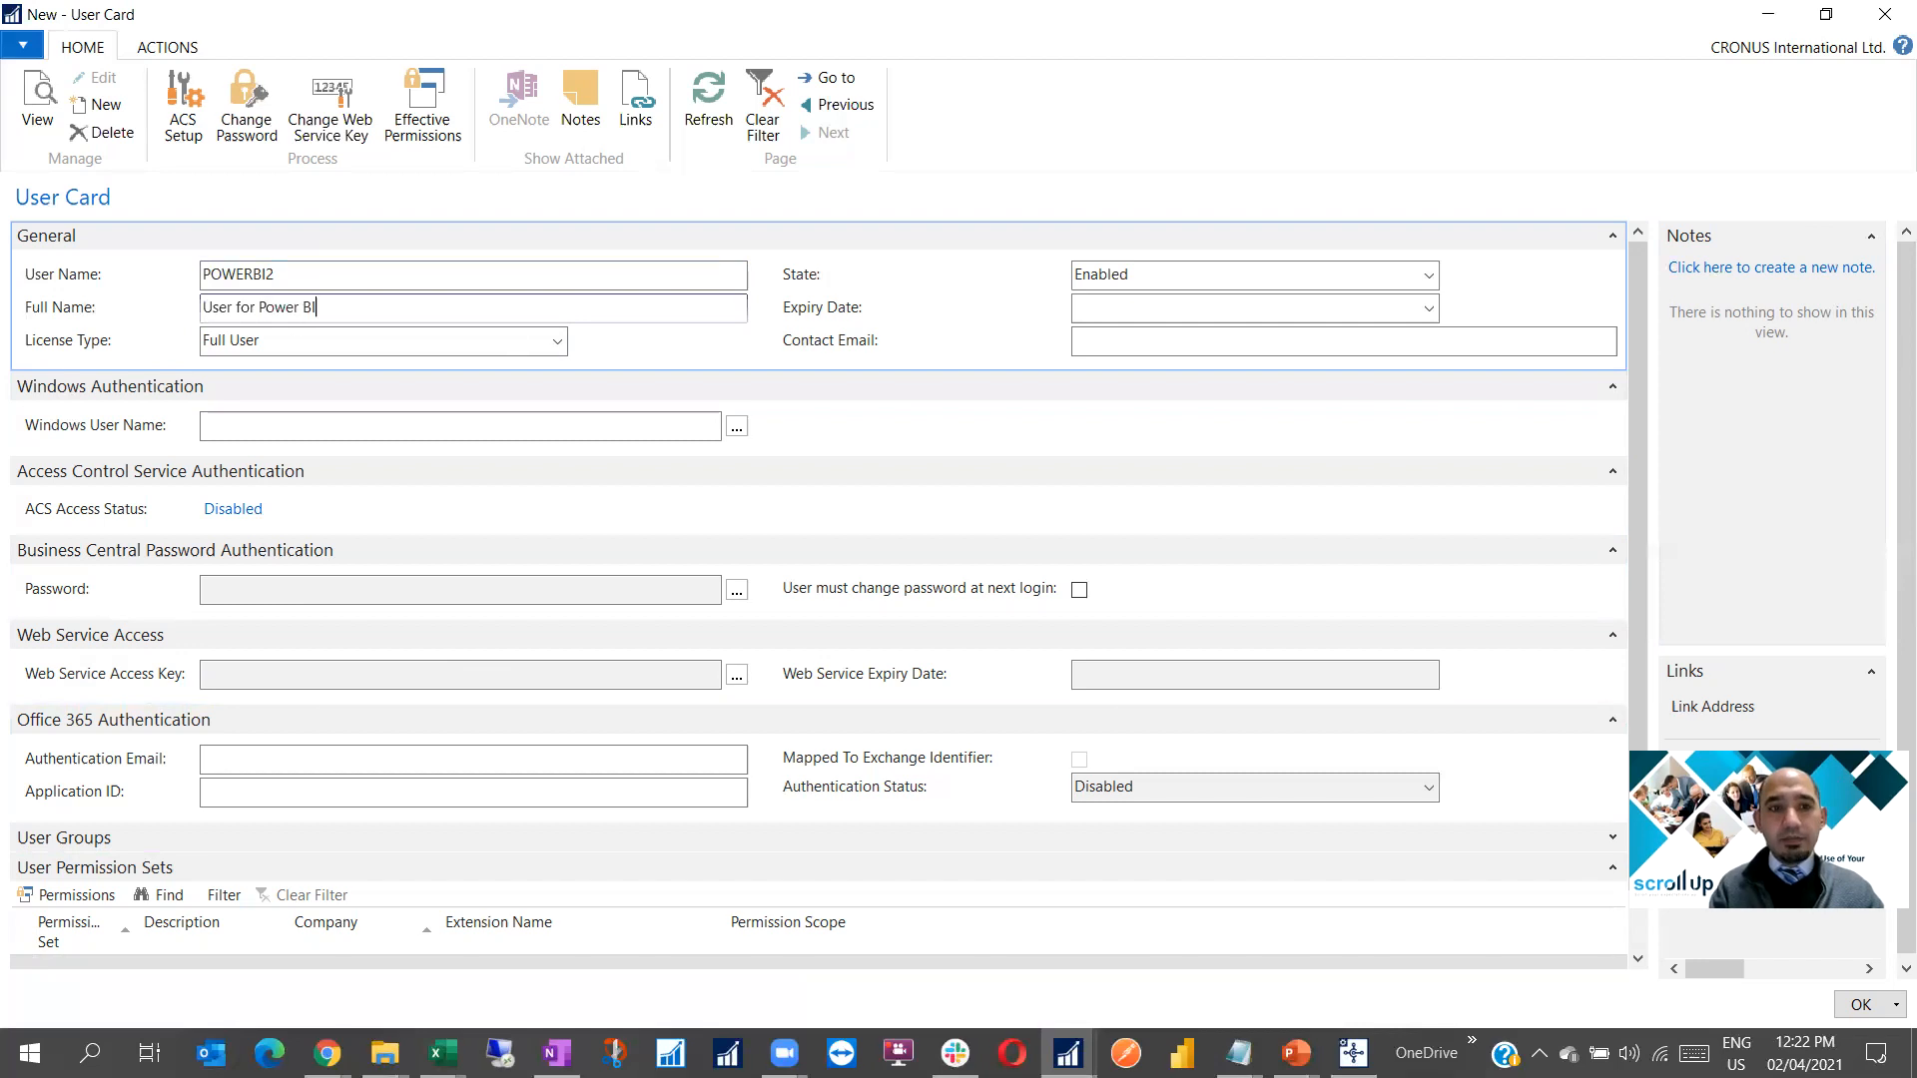
key("Tab")
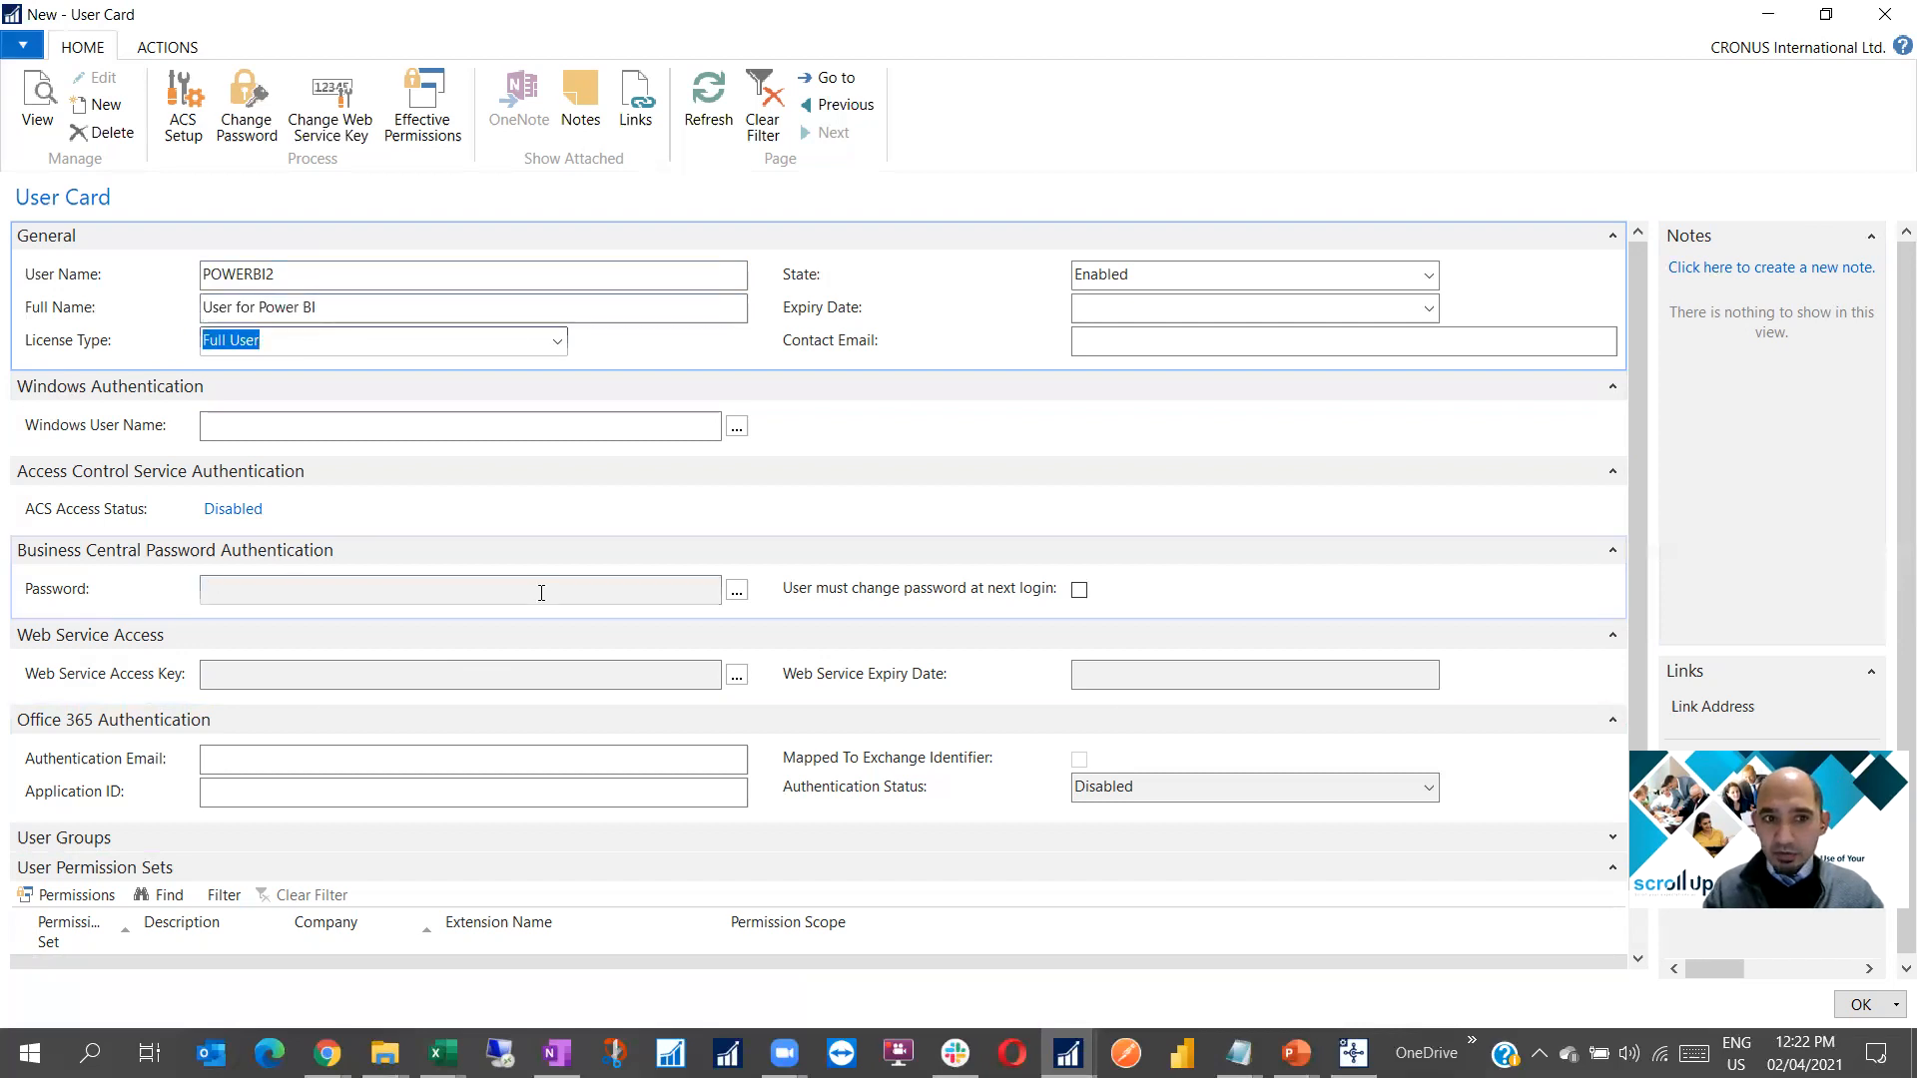
Set and confirm the POWERBI2 user's password, then request a web service access key
left_click(736, 590)
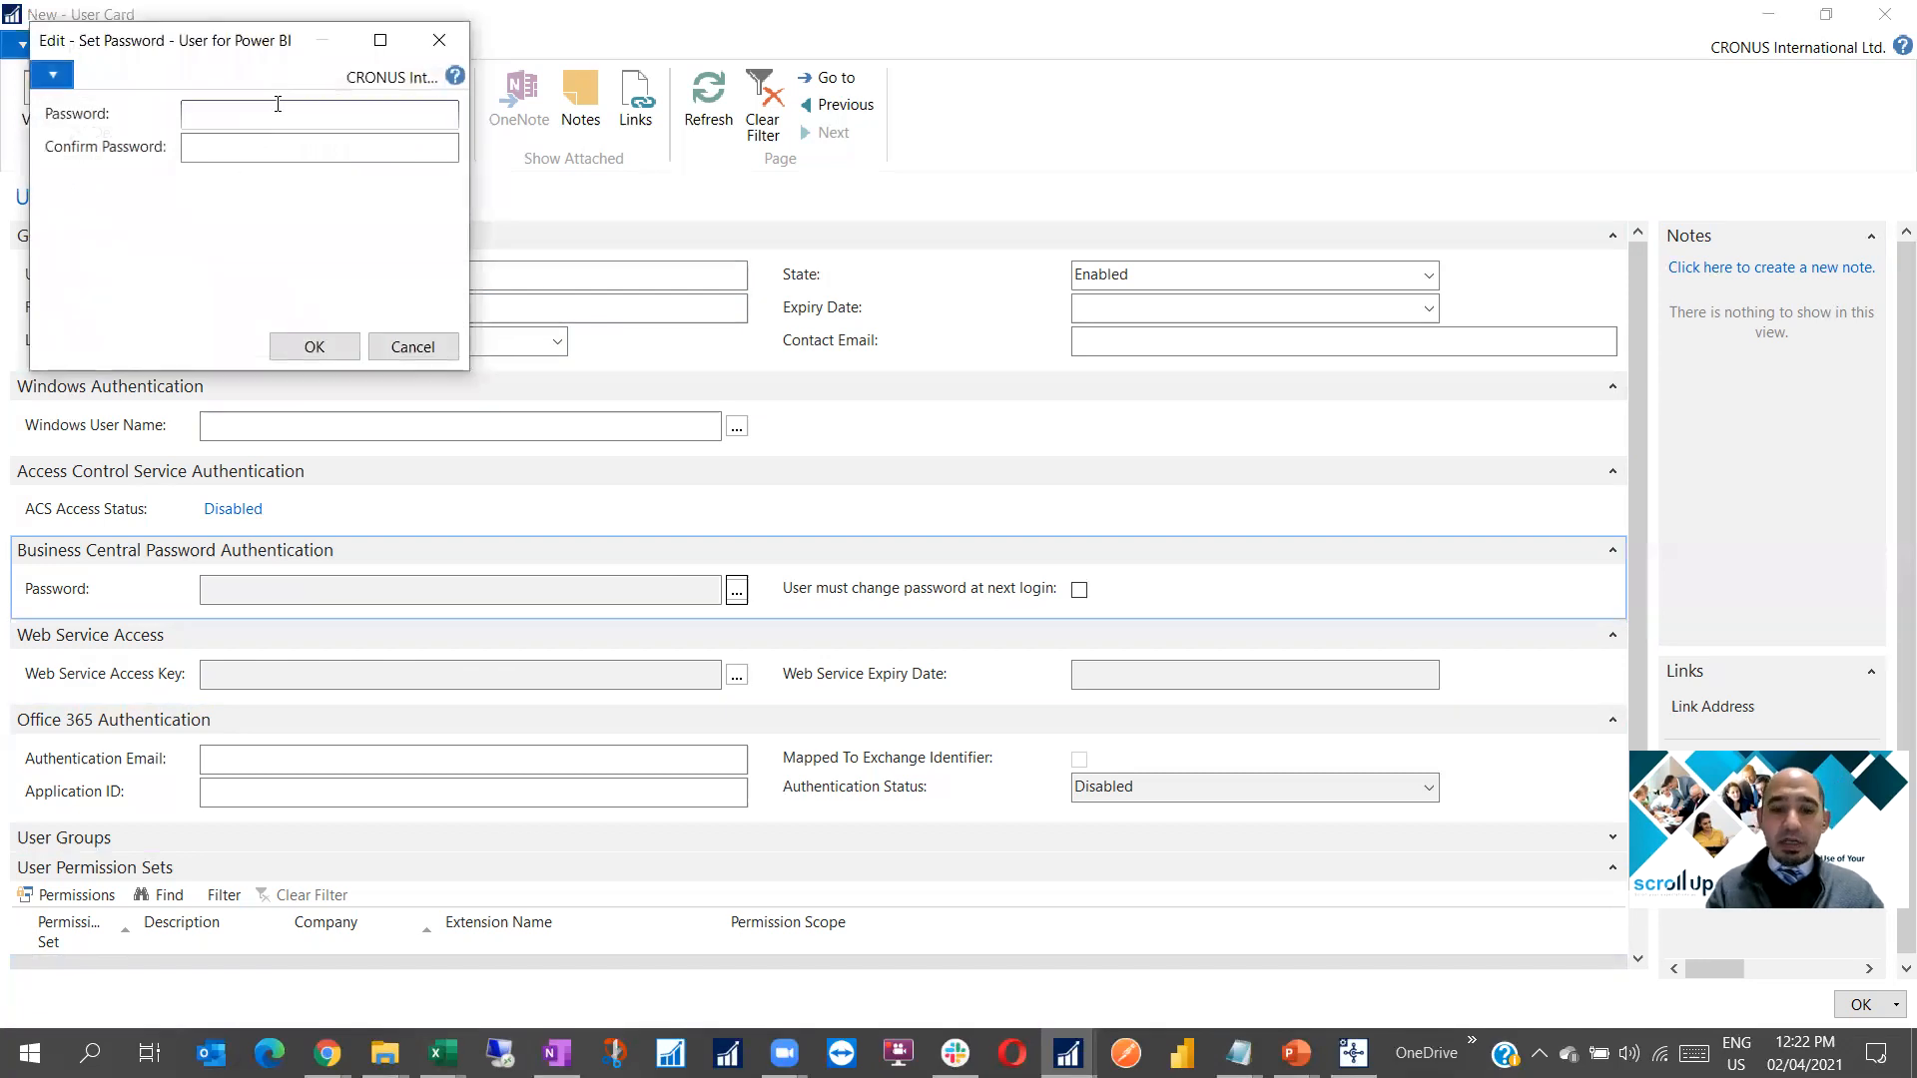
type("•••••")
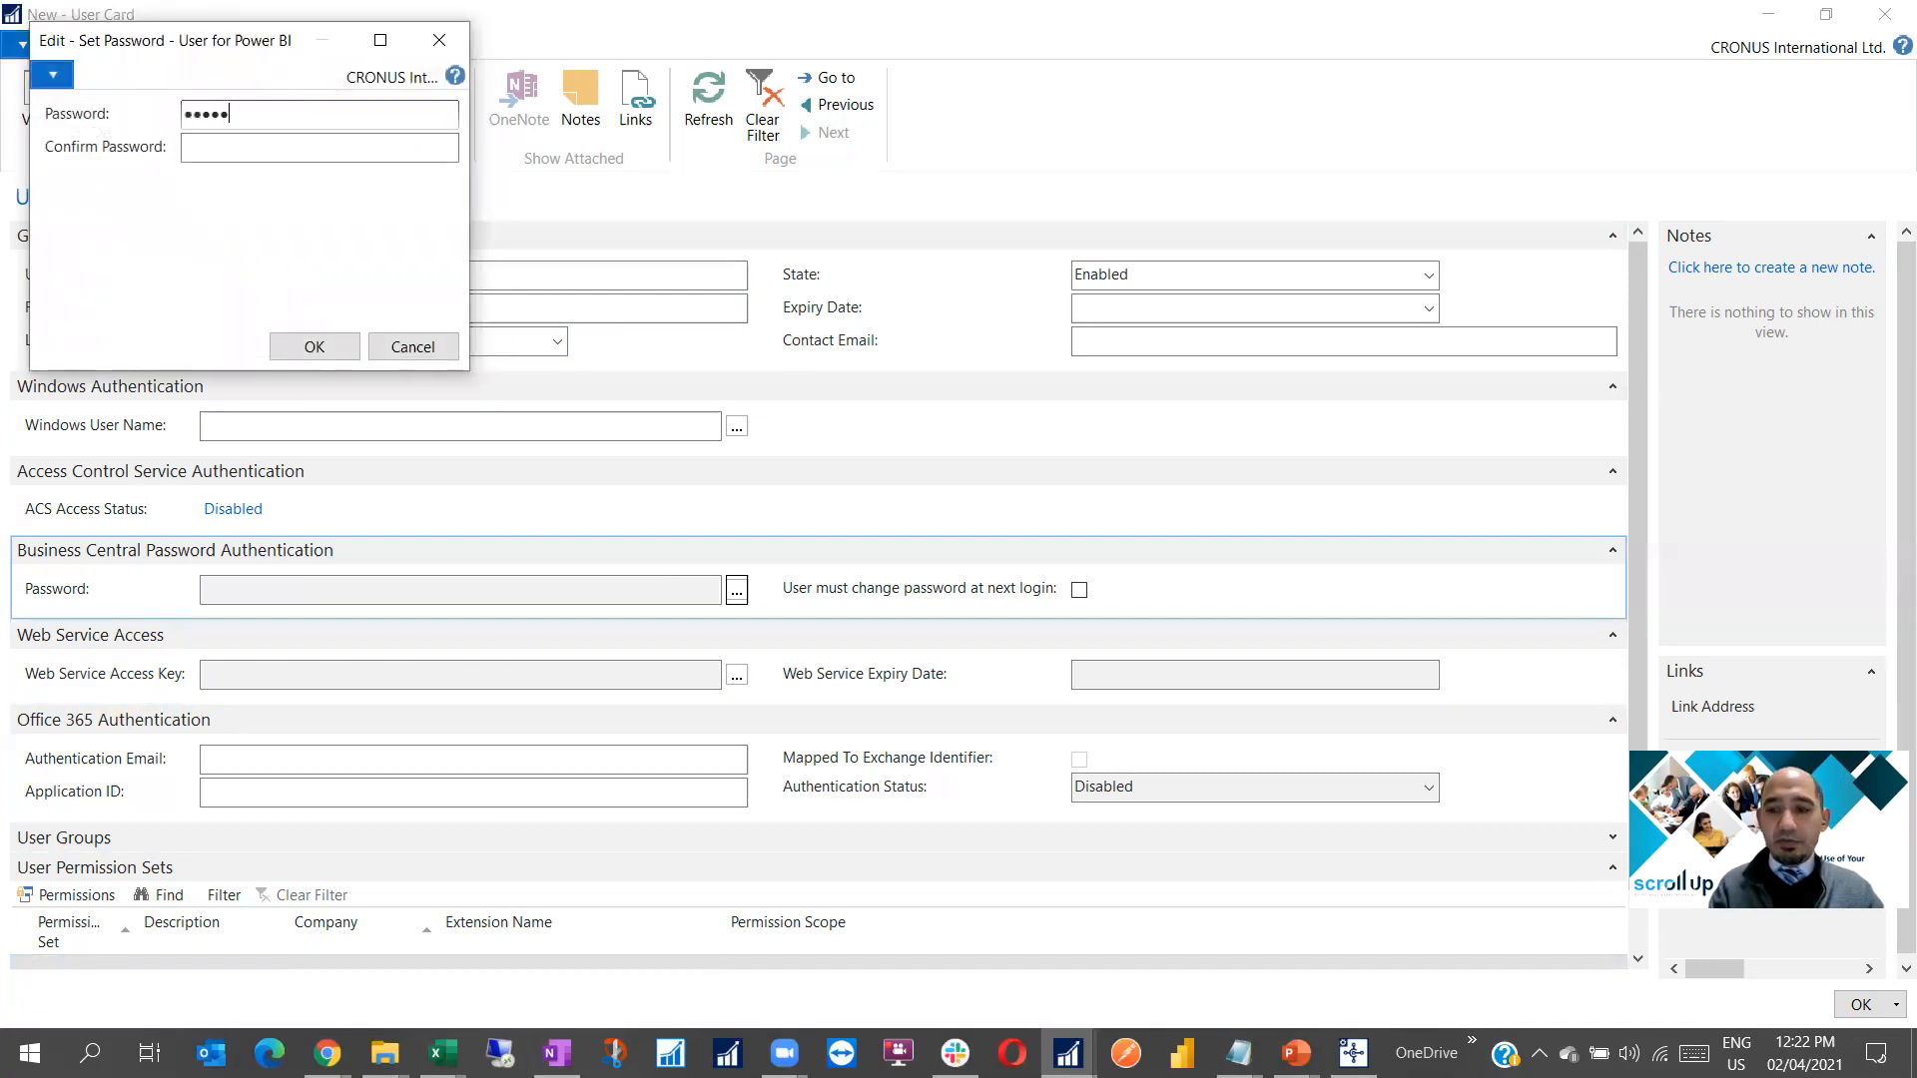
type("•••••")
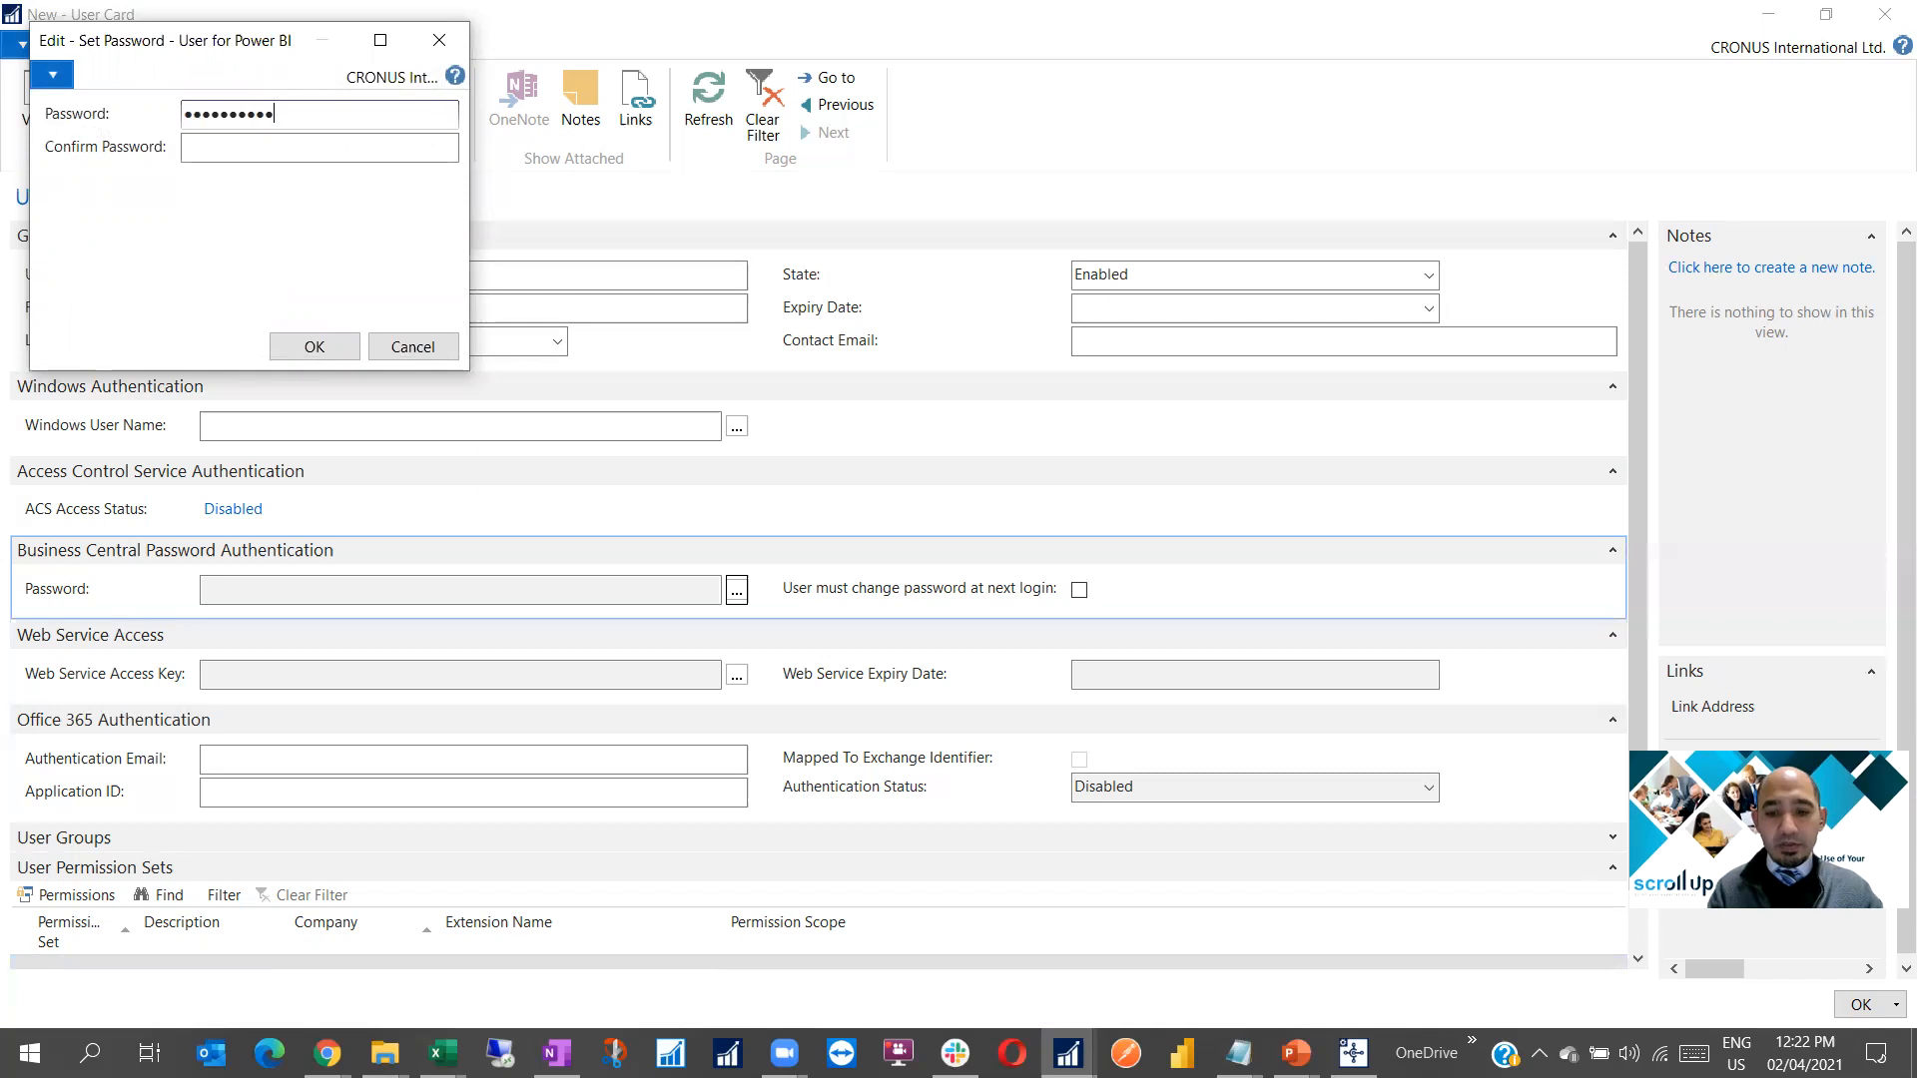
type("•••")
key("Caps_Lock")
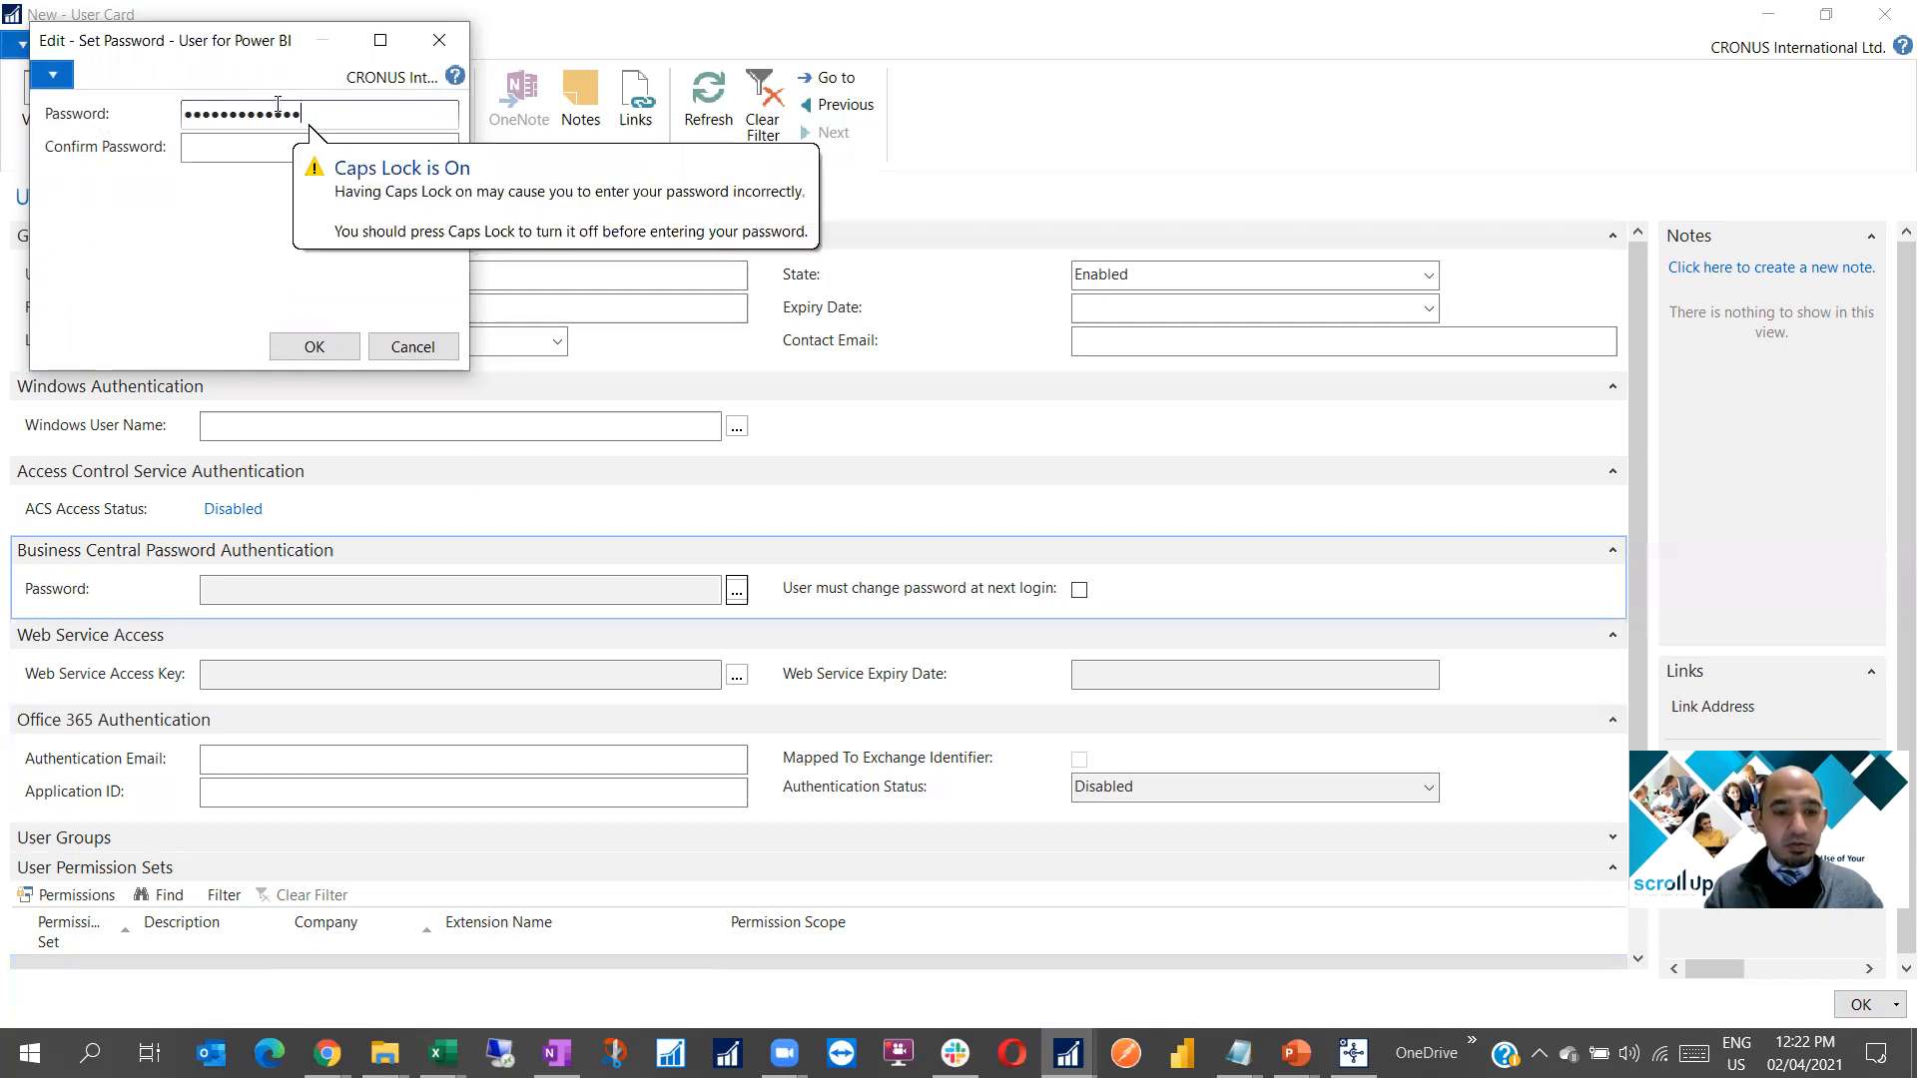
key("Caps_Lock")
key("BackSpace")
key("BackSpace")
key("BackSpace")
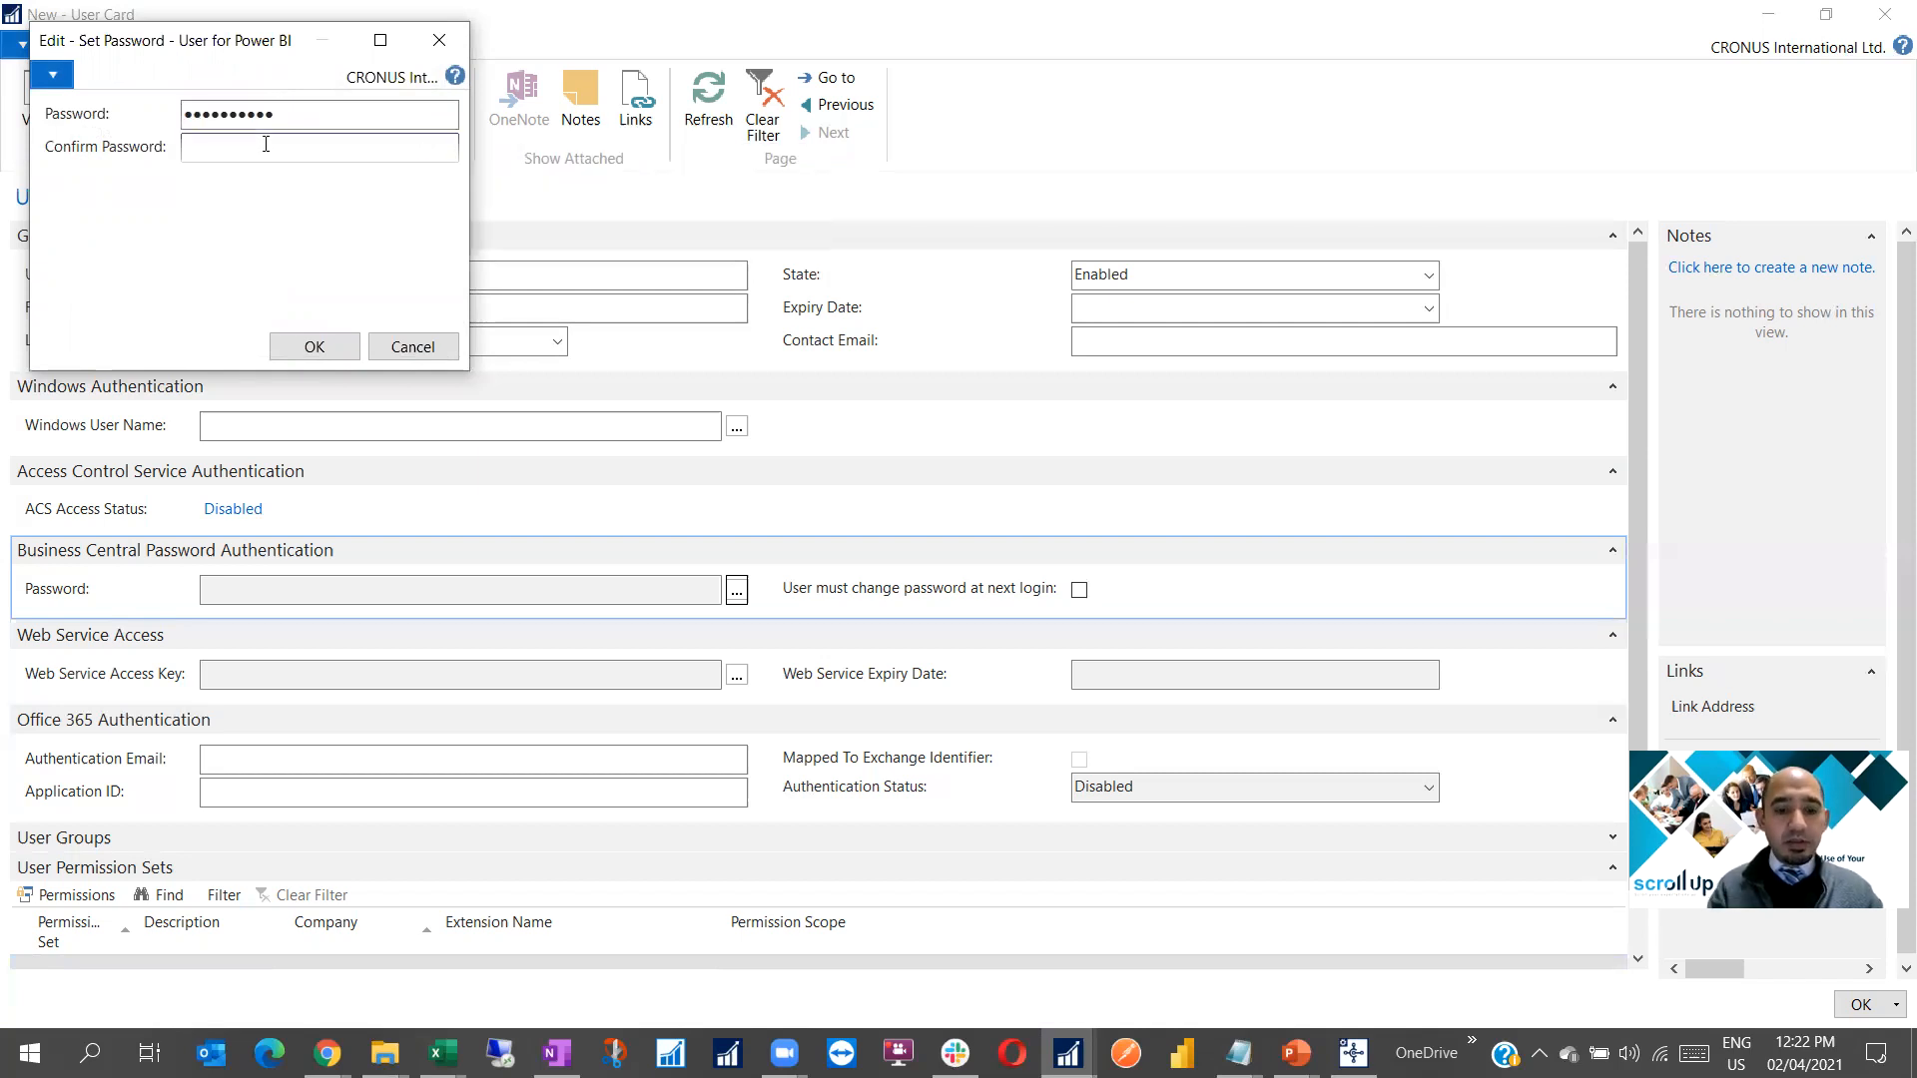
key("Tab")
type("••••••")
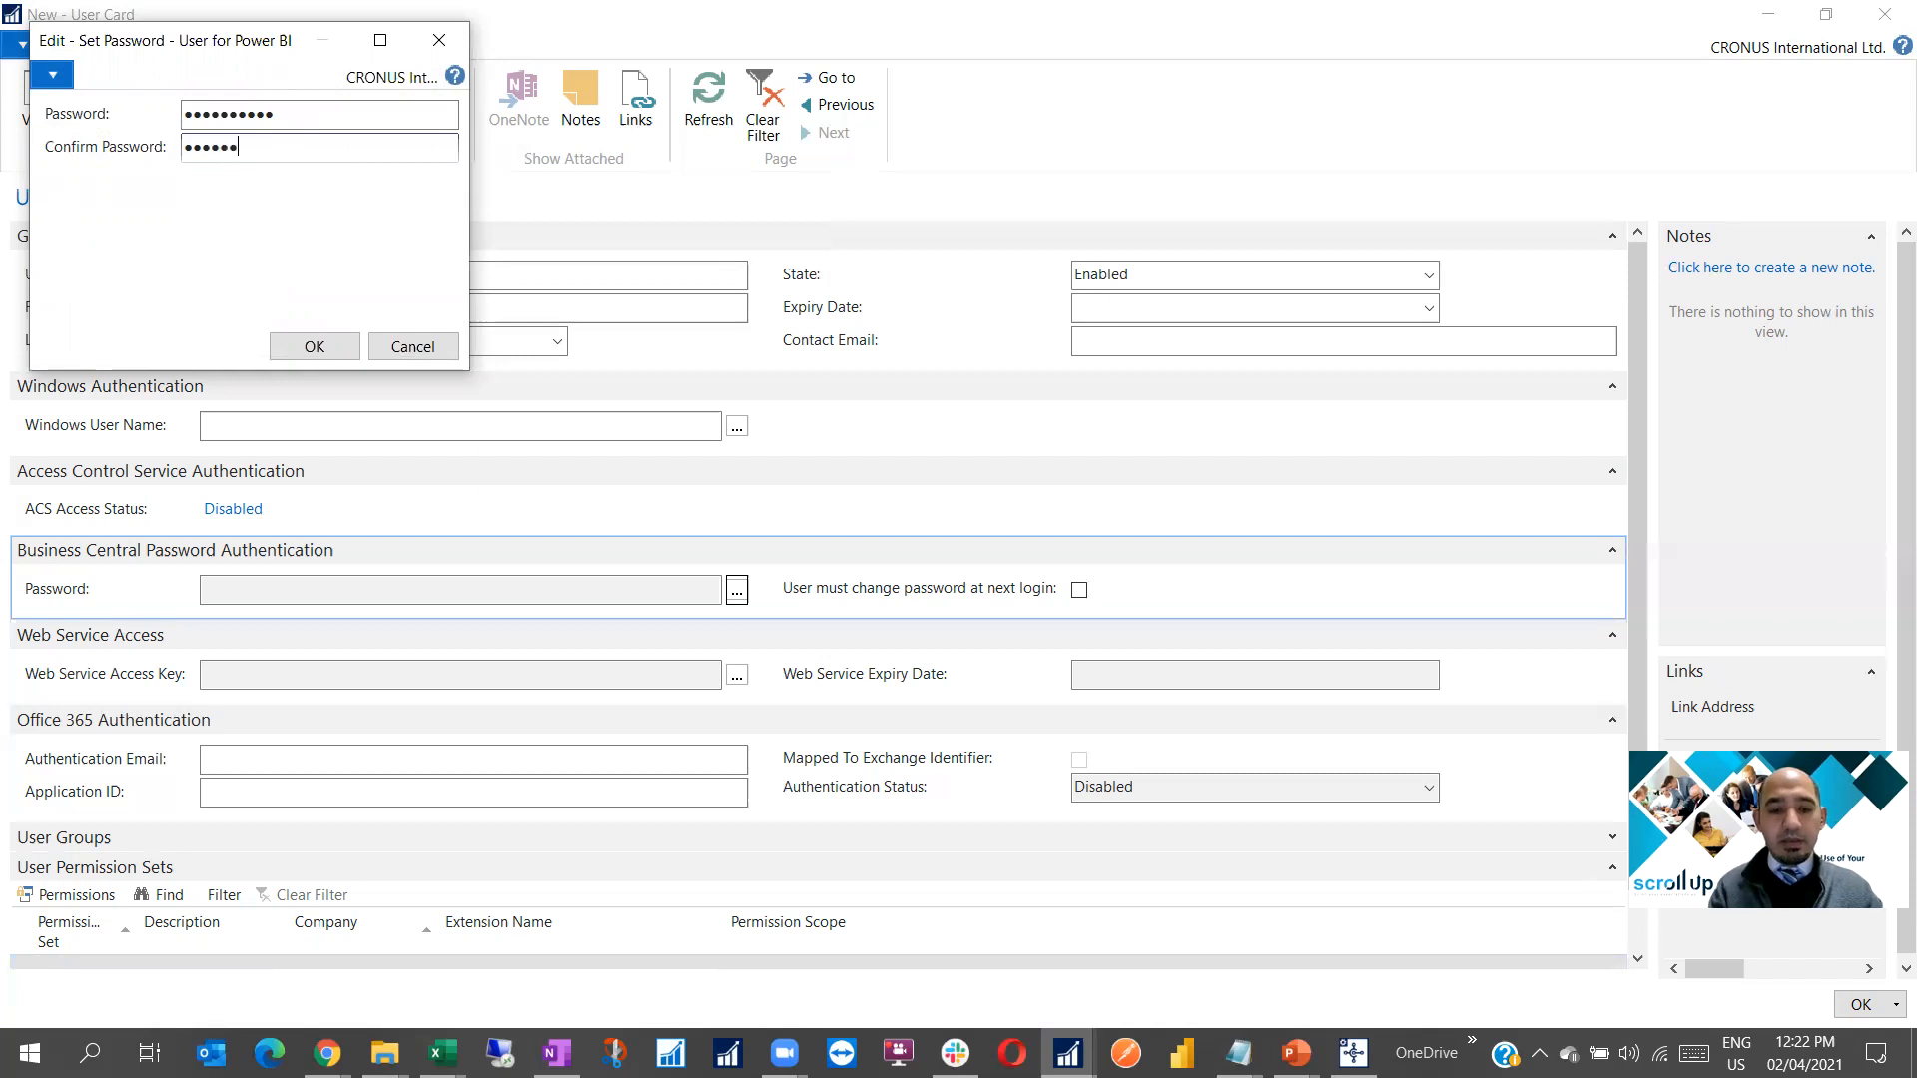
type("•••••••")
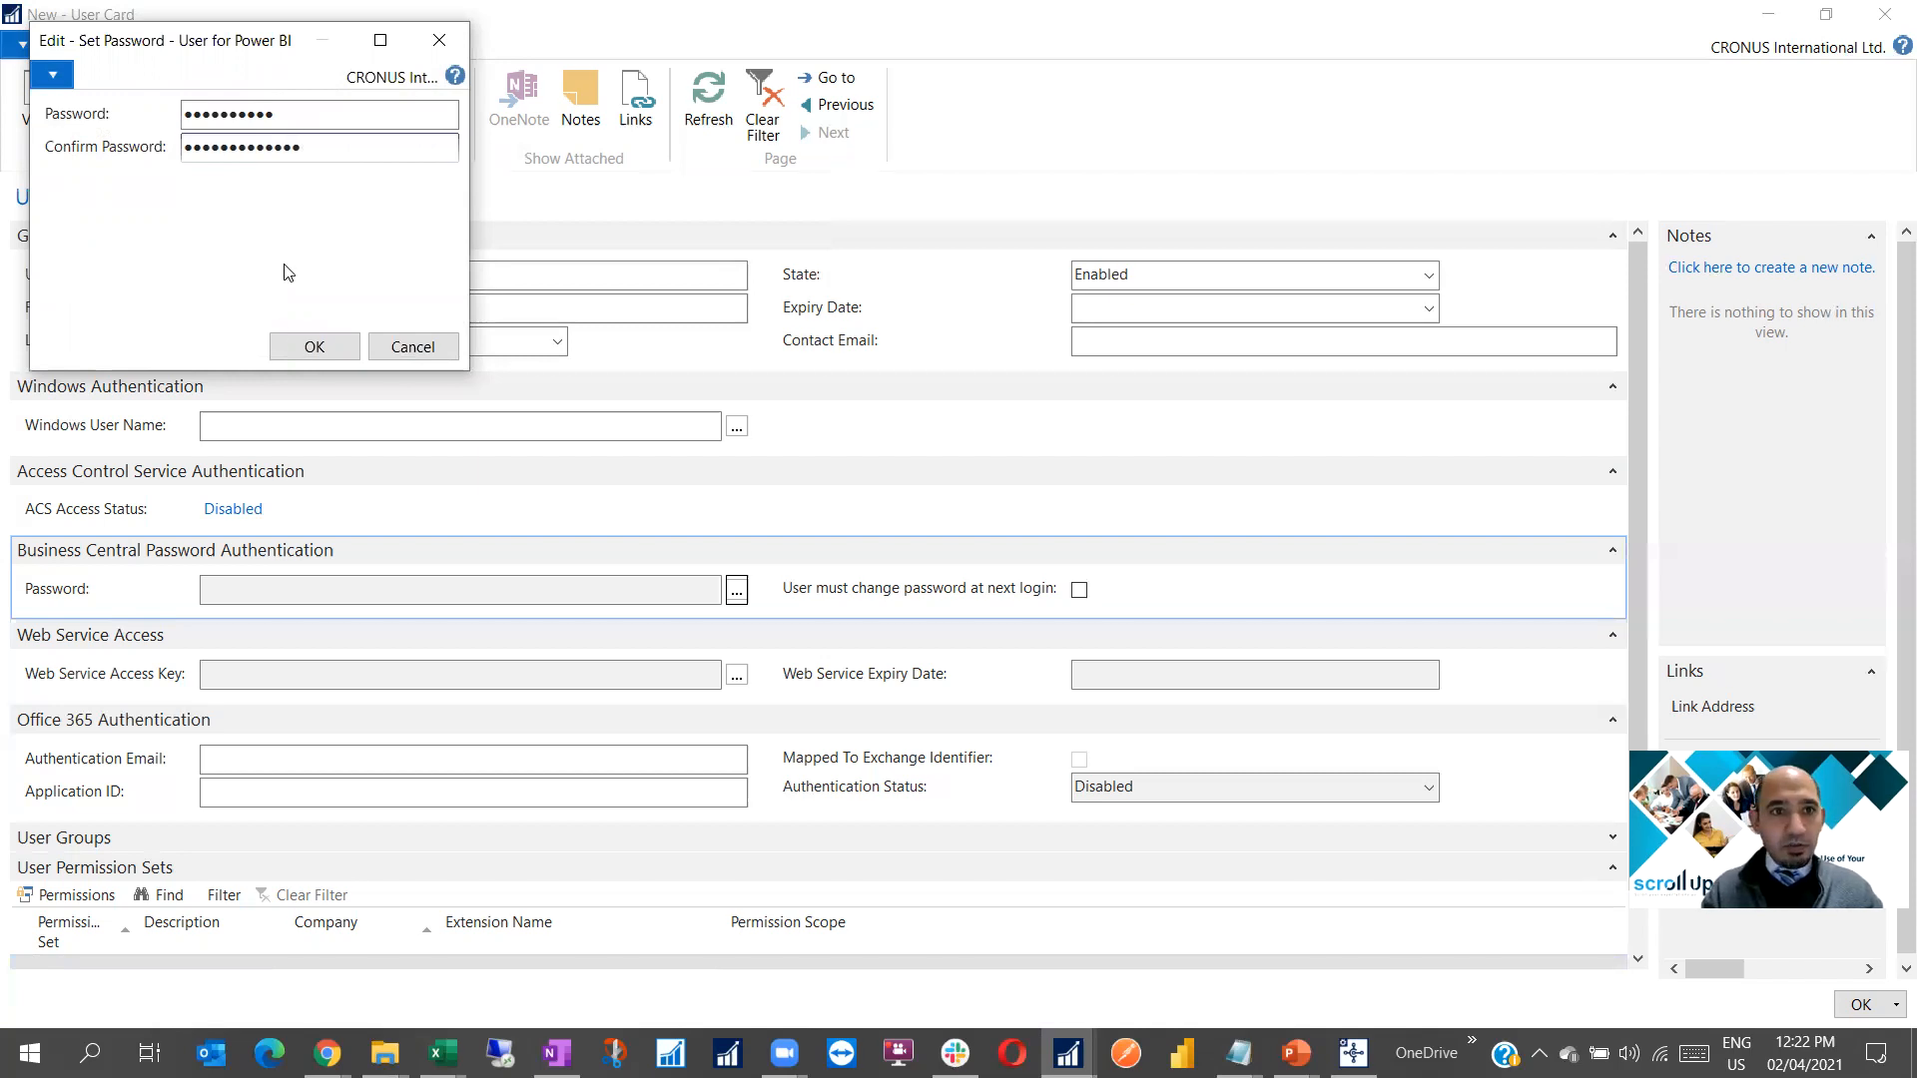
left_click(296, 357)
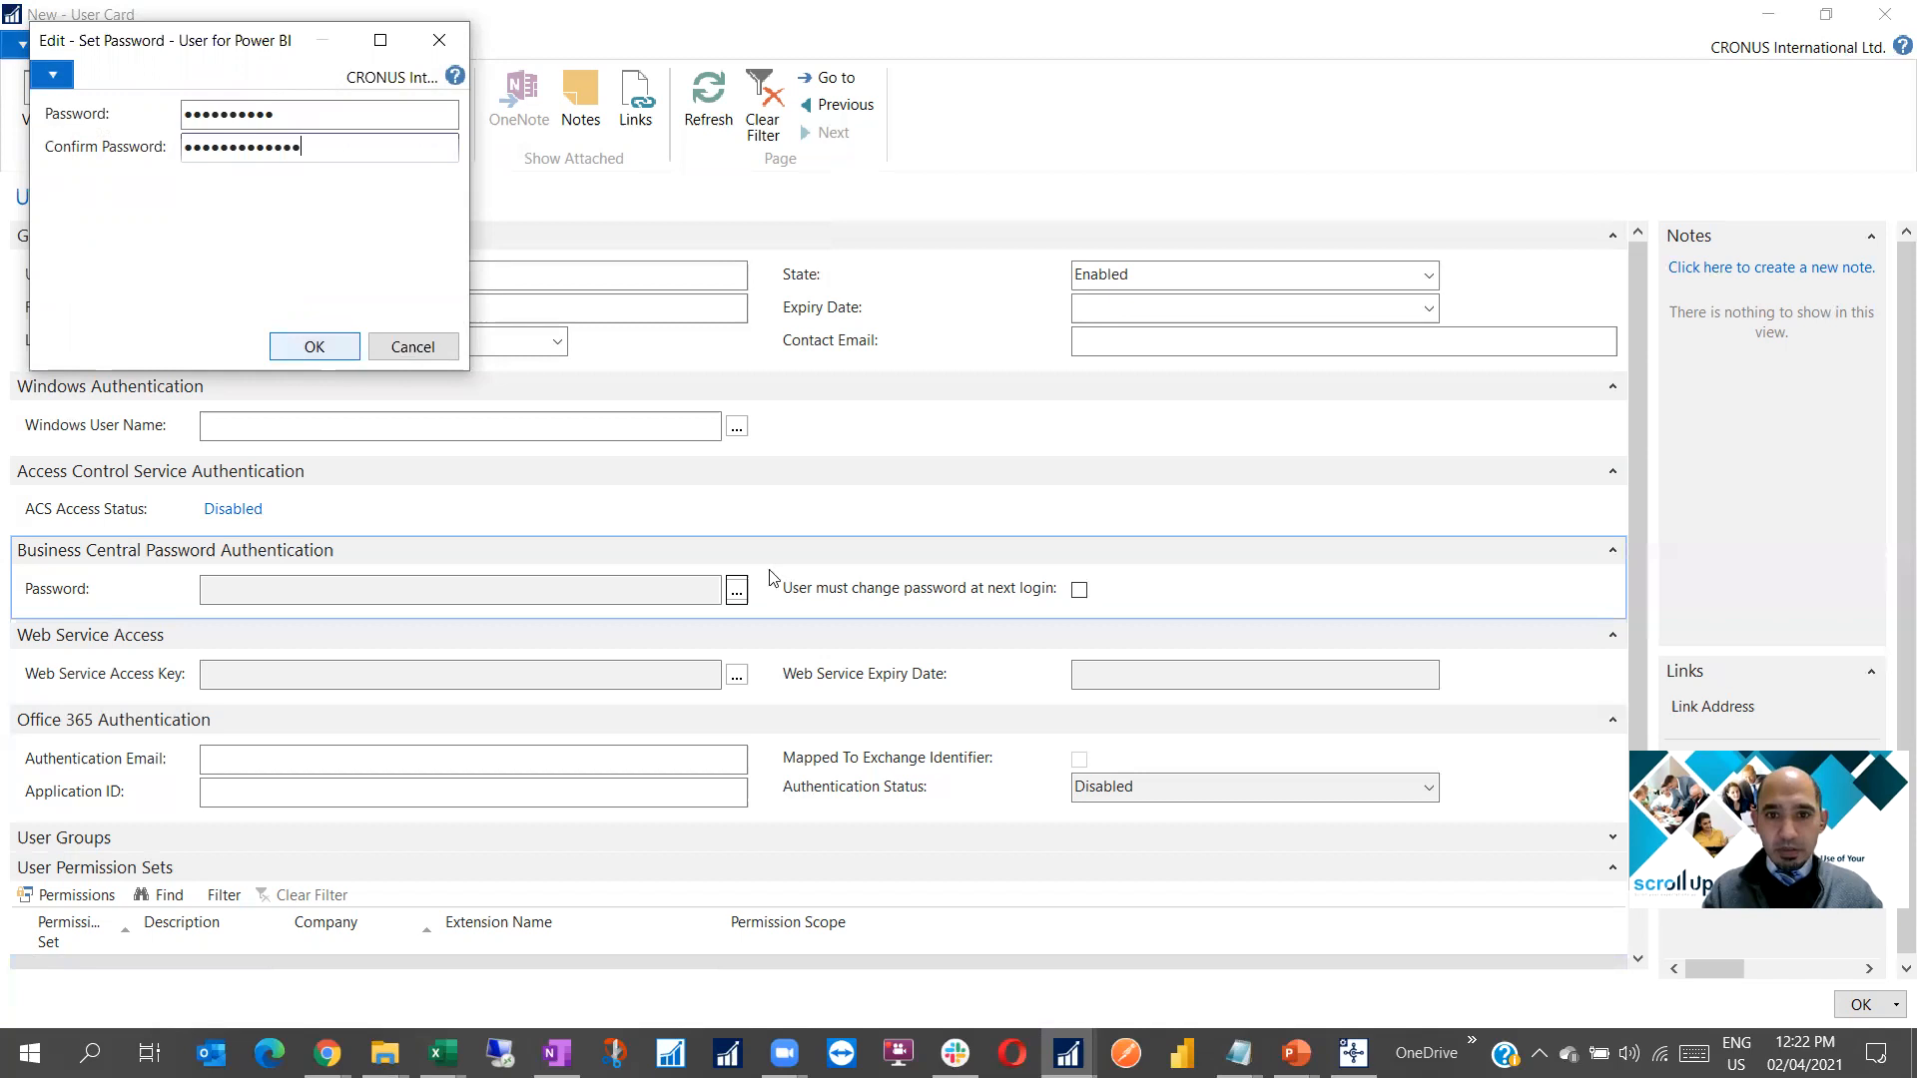
left_click(1080, 590)
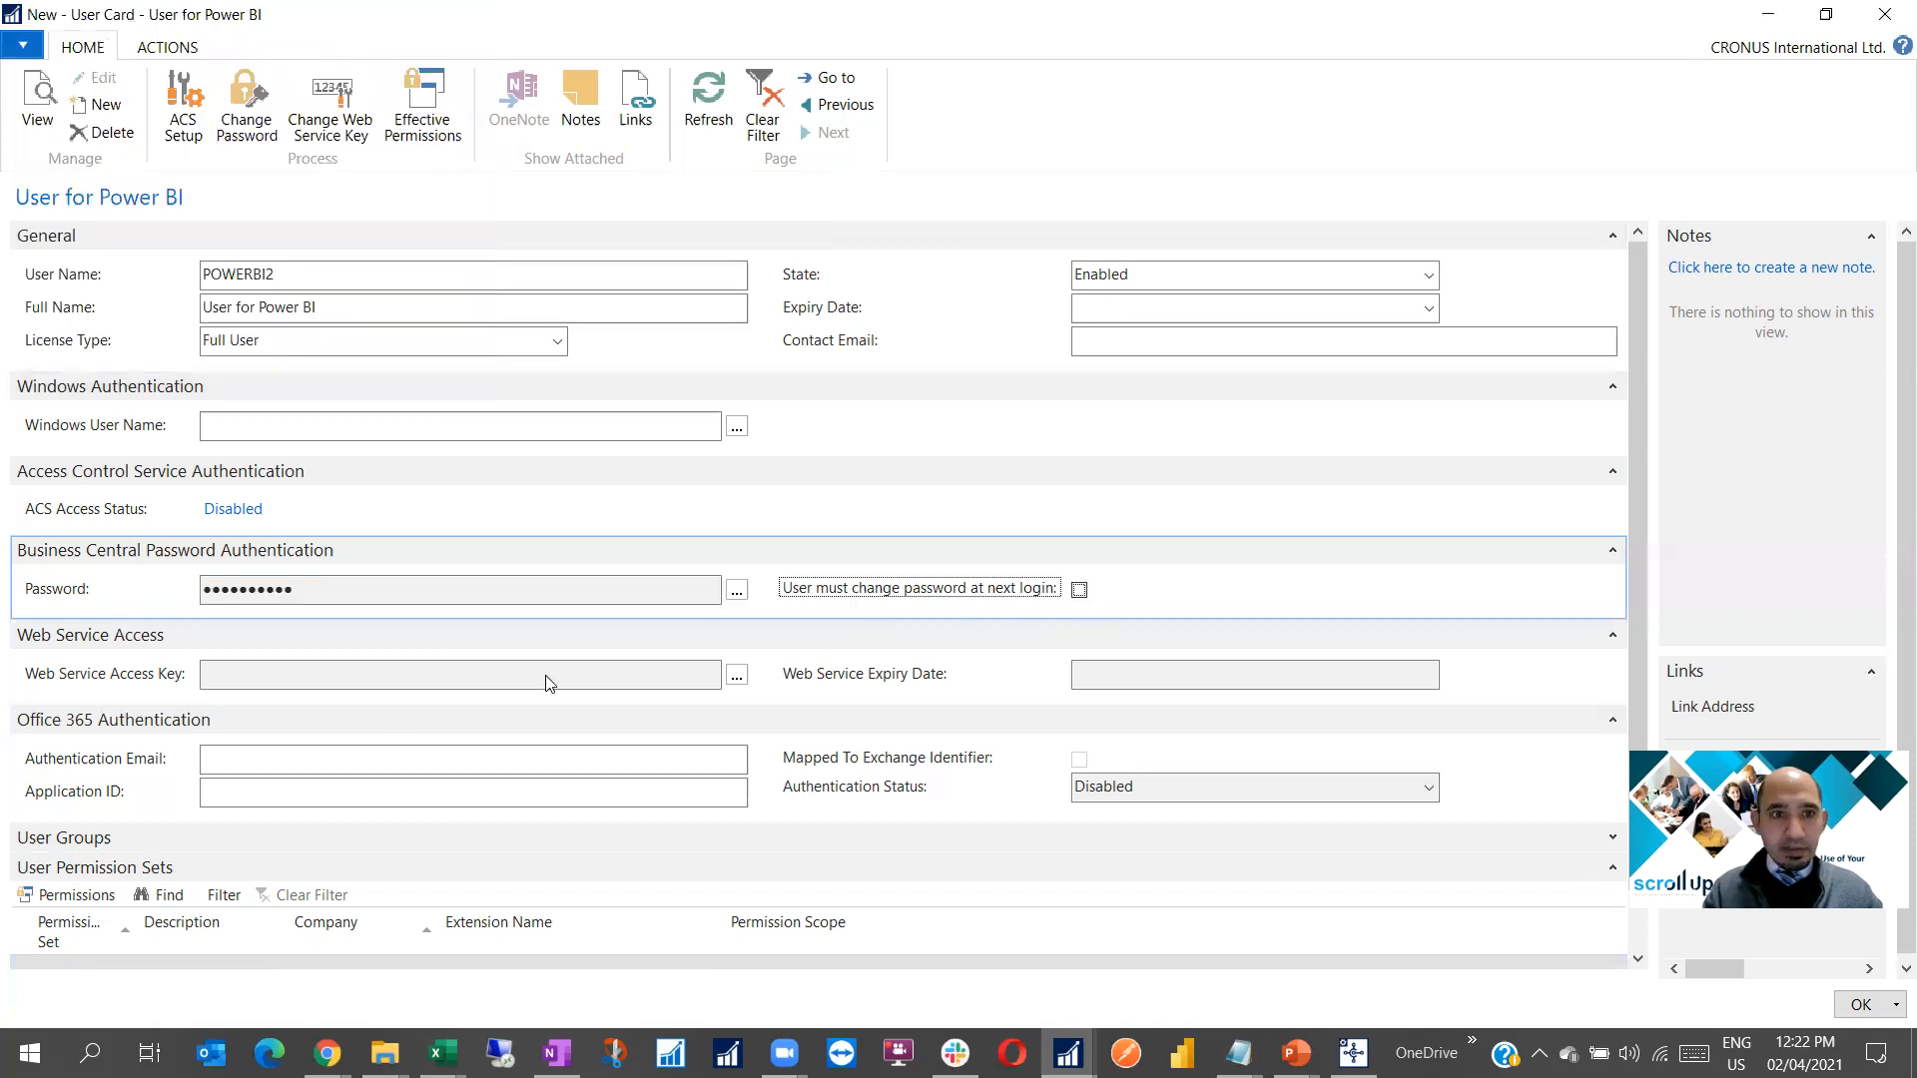
left_click(737, 675)
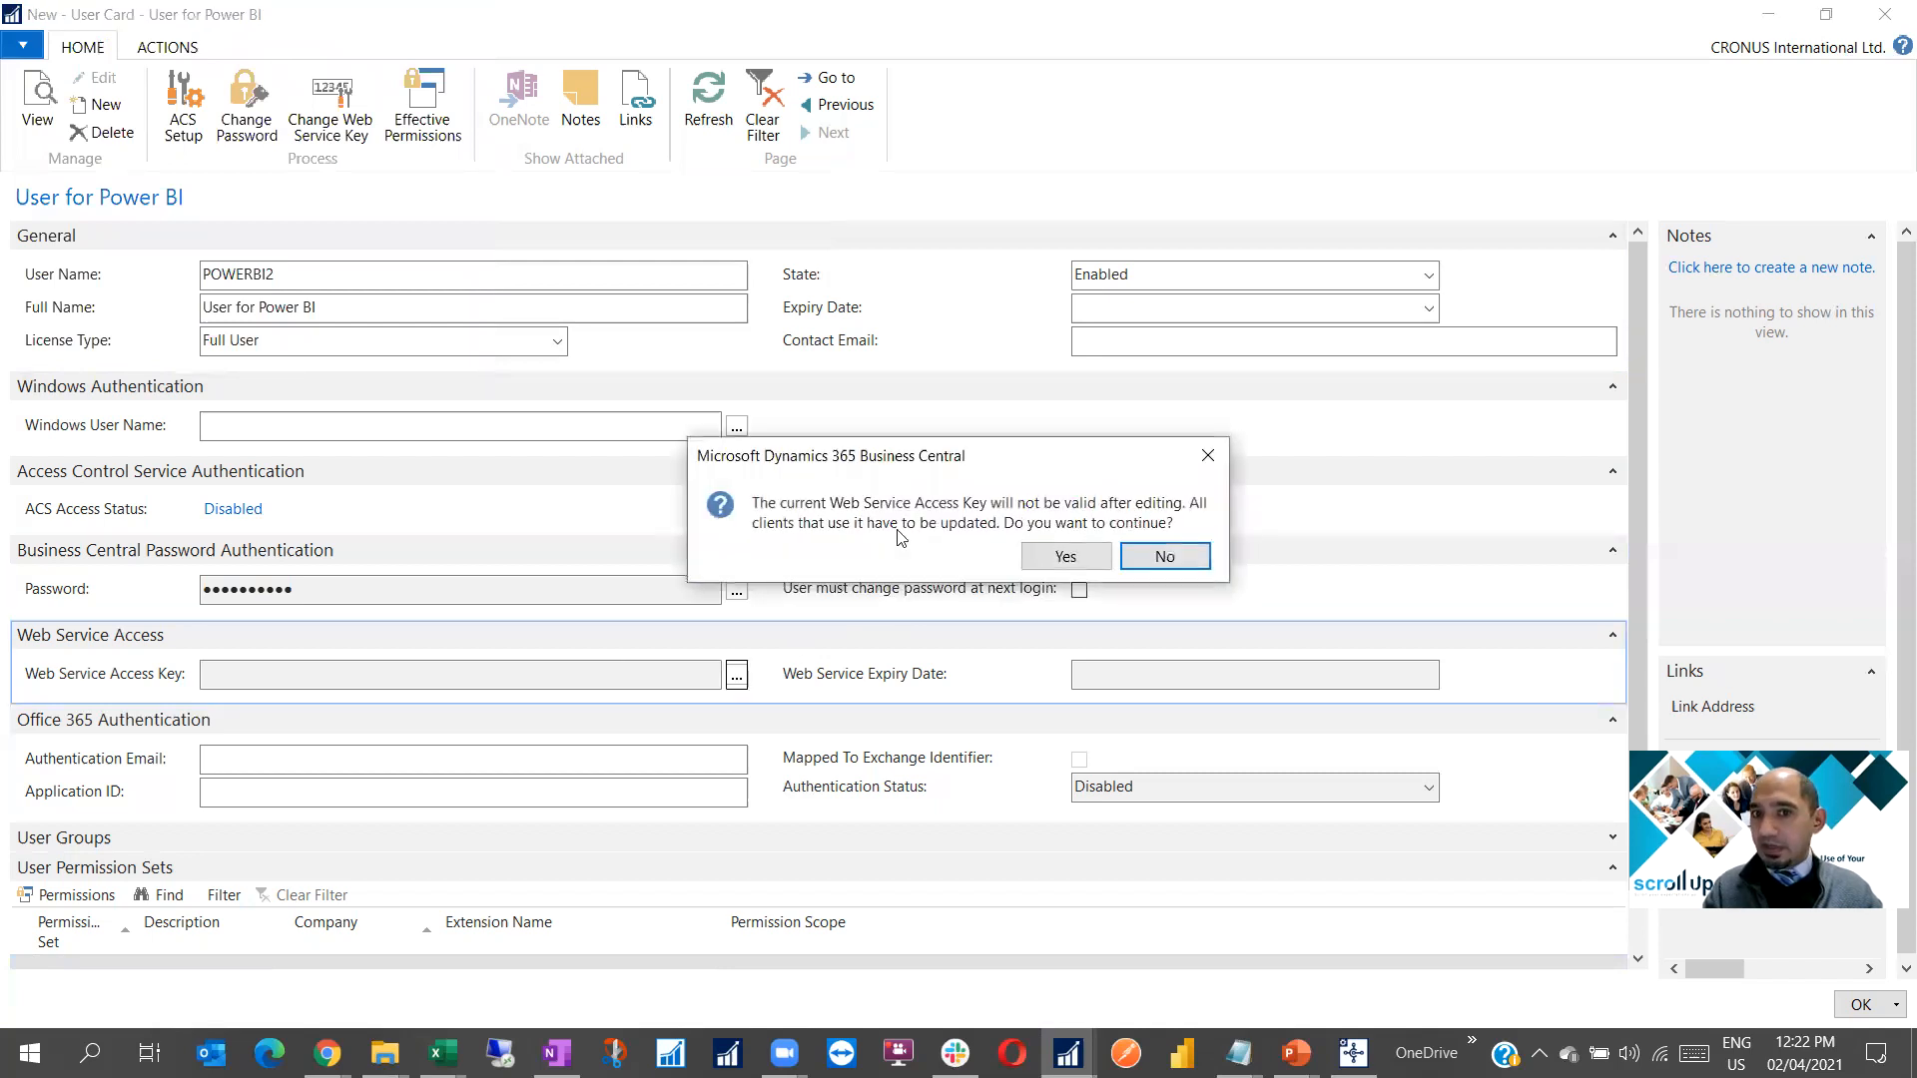
Confirm replacing POWERBI2's web service access key and generate a new key that never expires
left_click(1044, 559)
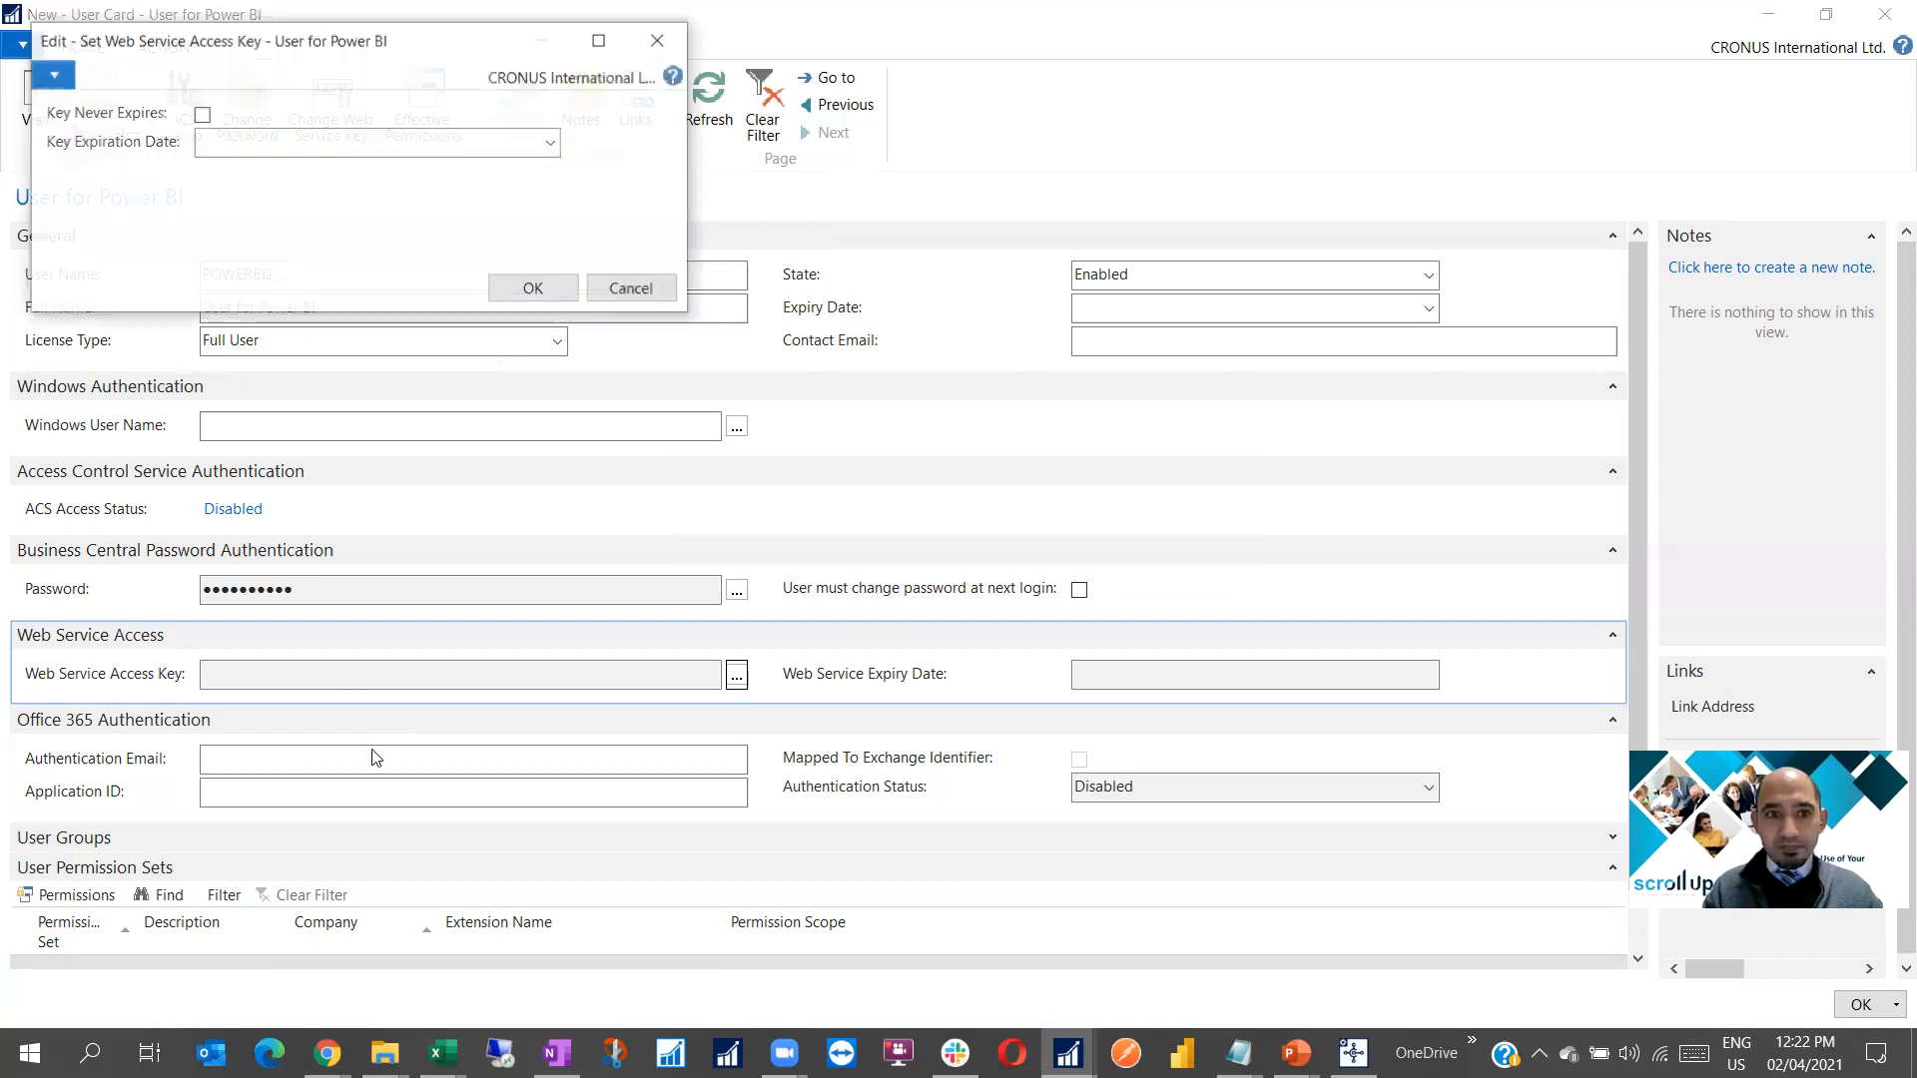
left_click(201, 116)
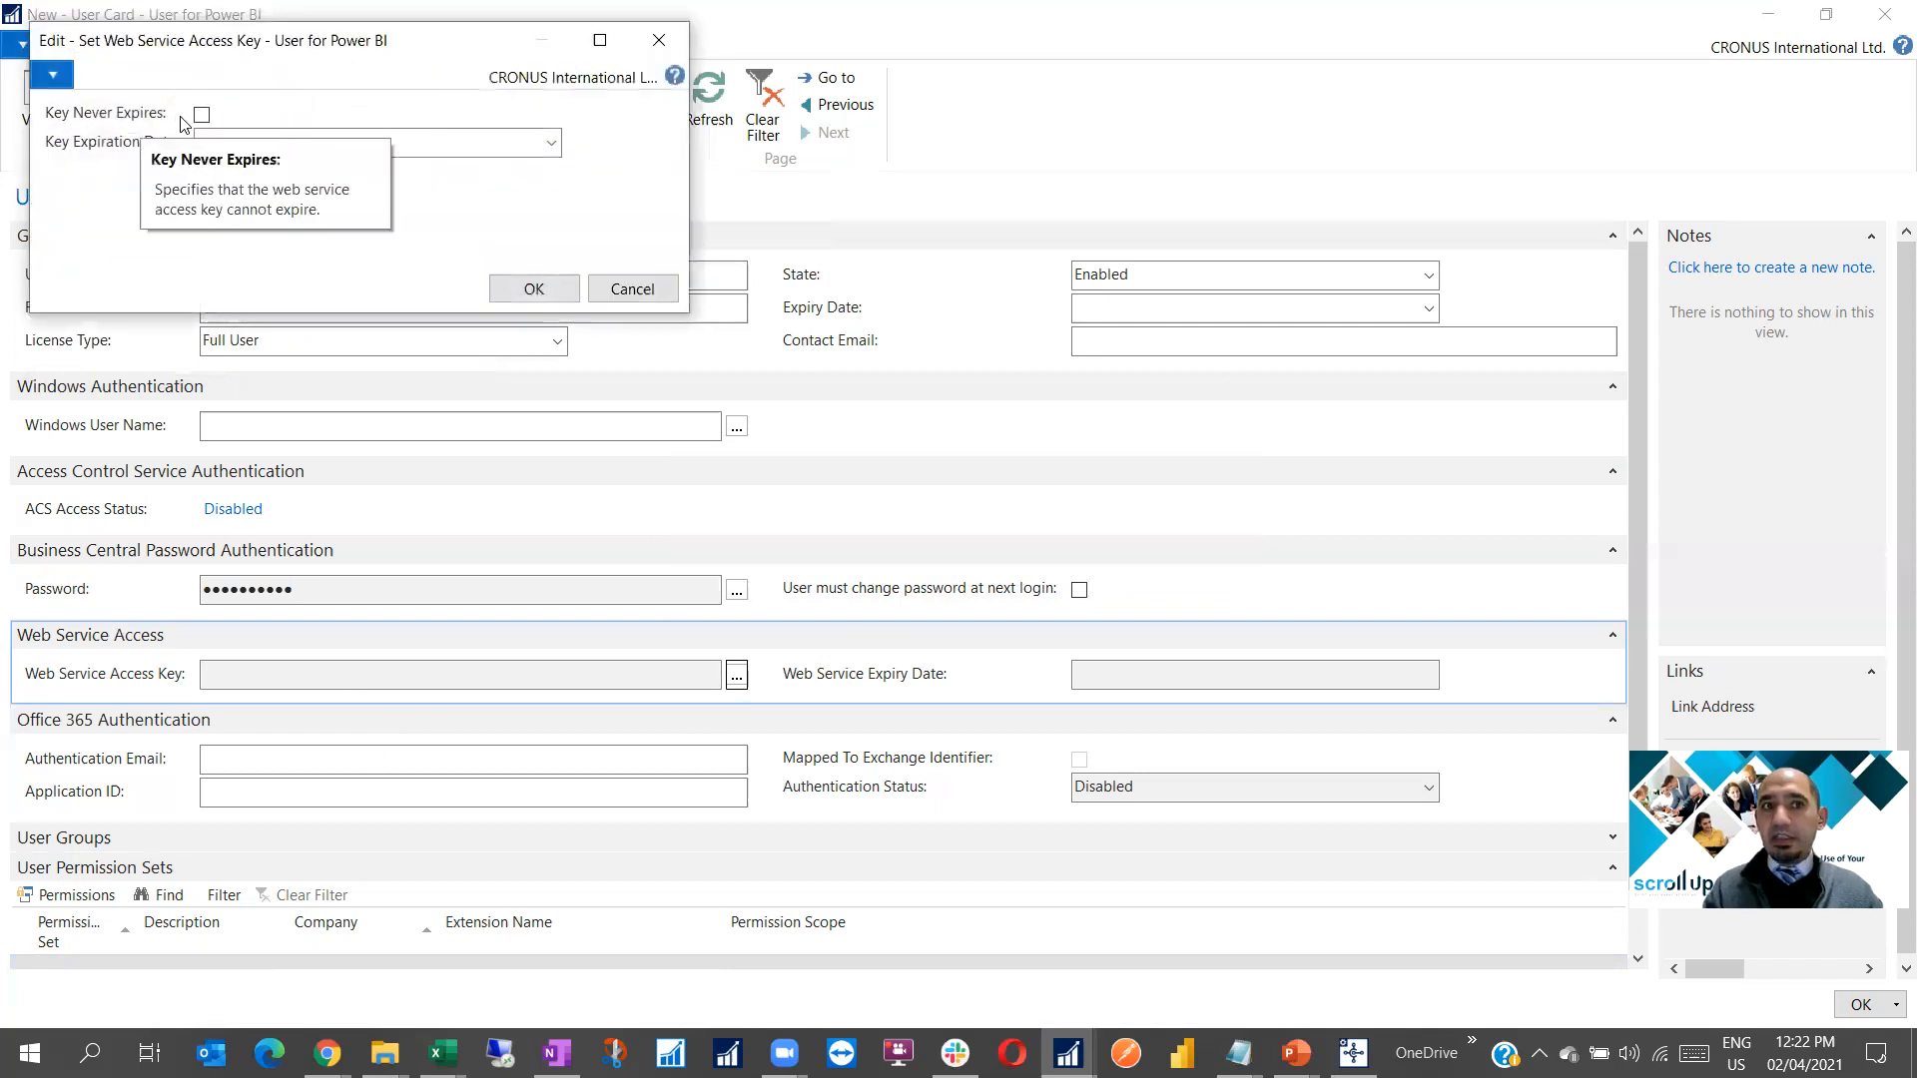
left_click(534, 288)
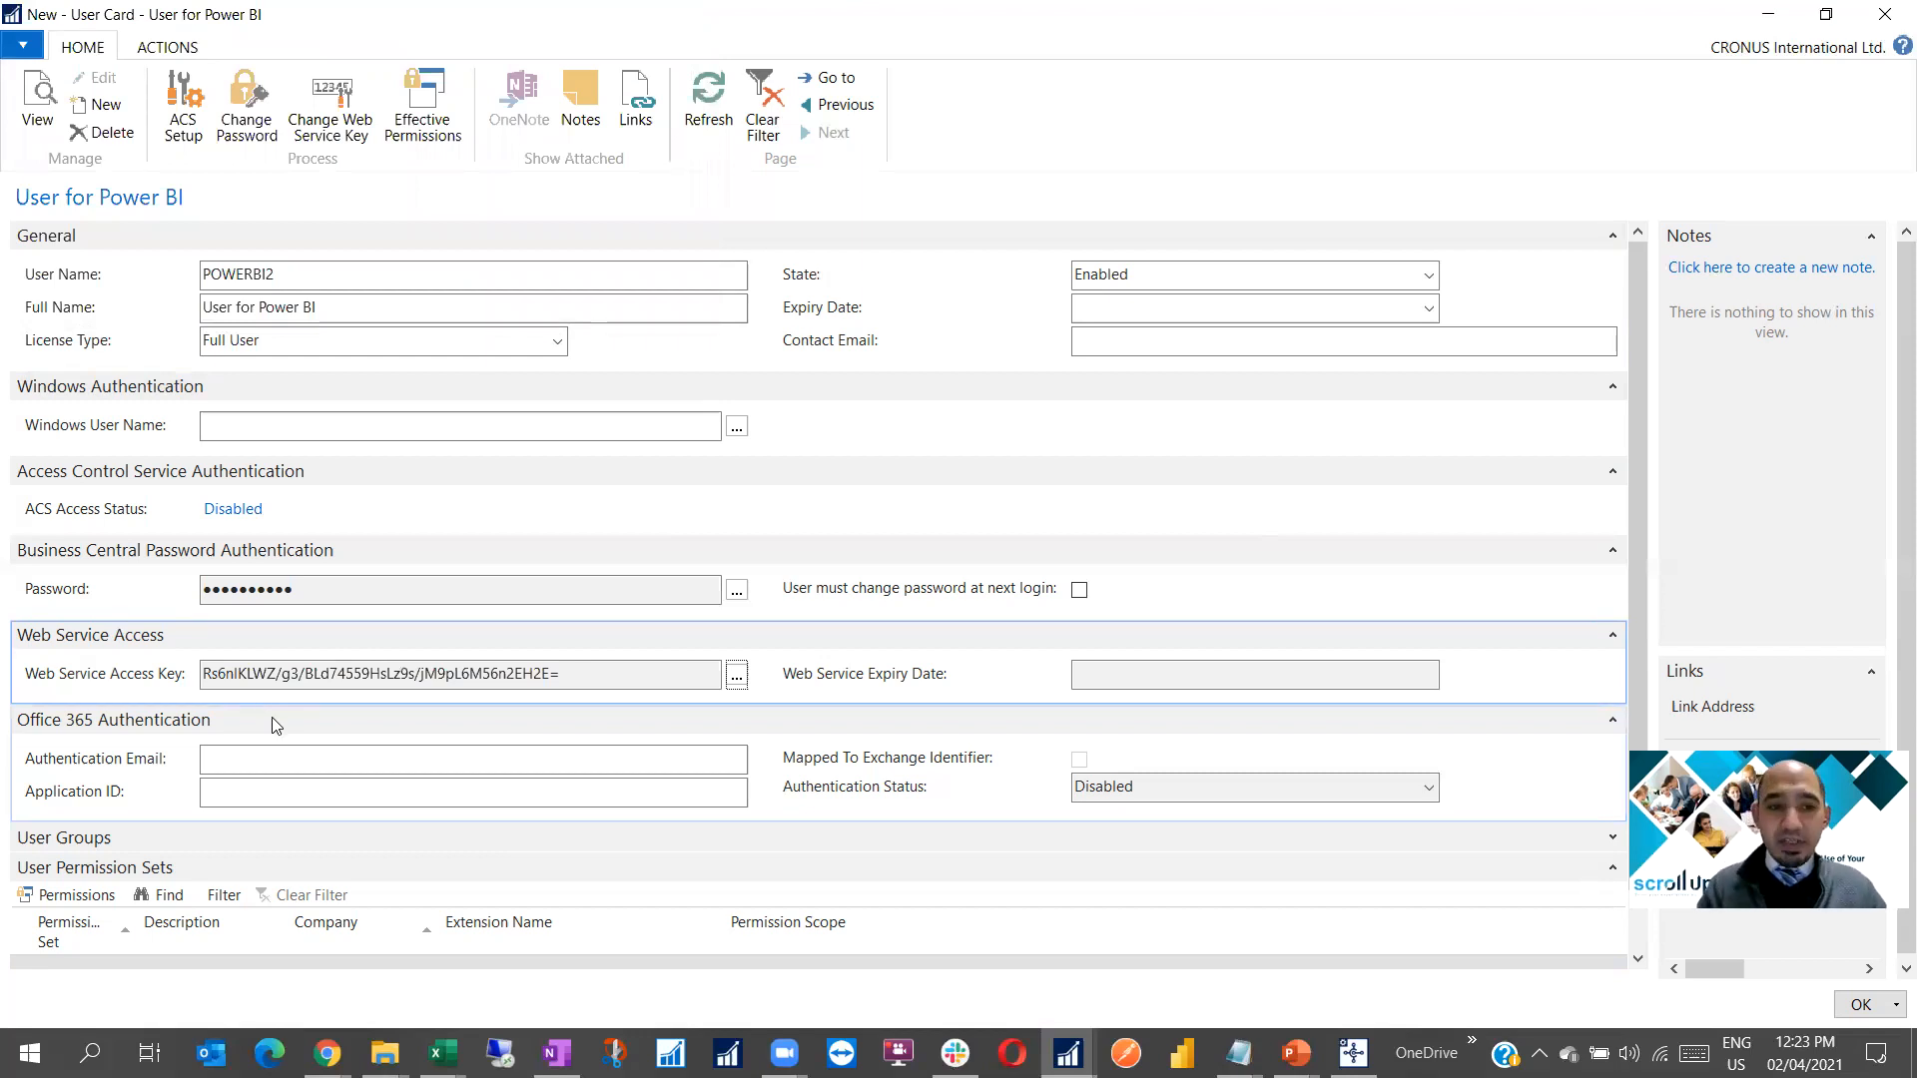
Add the SUPER permission set to POWERBI2 and save the User Card back to Users
scroll(82, 920, "down", 1)
left_click(79, 914)
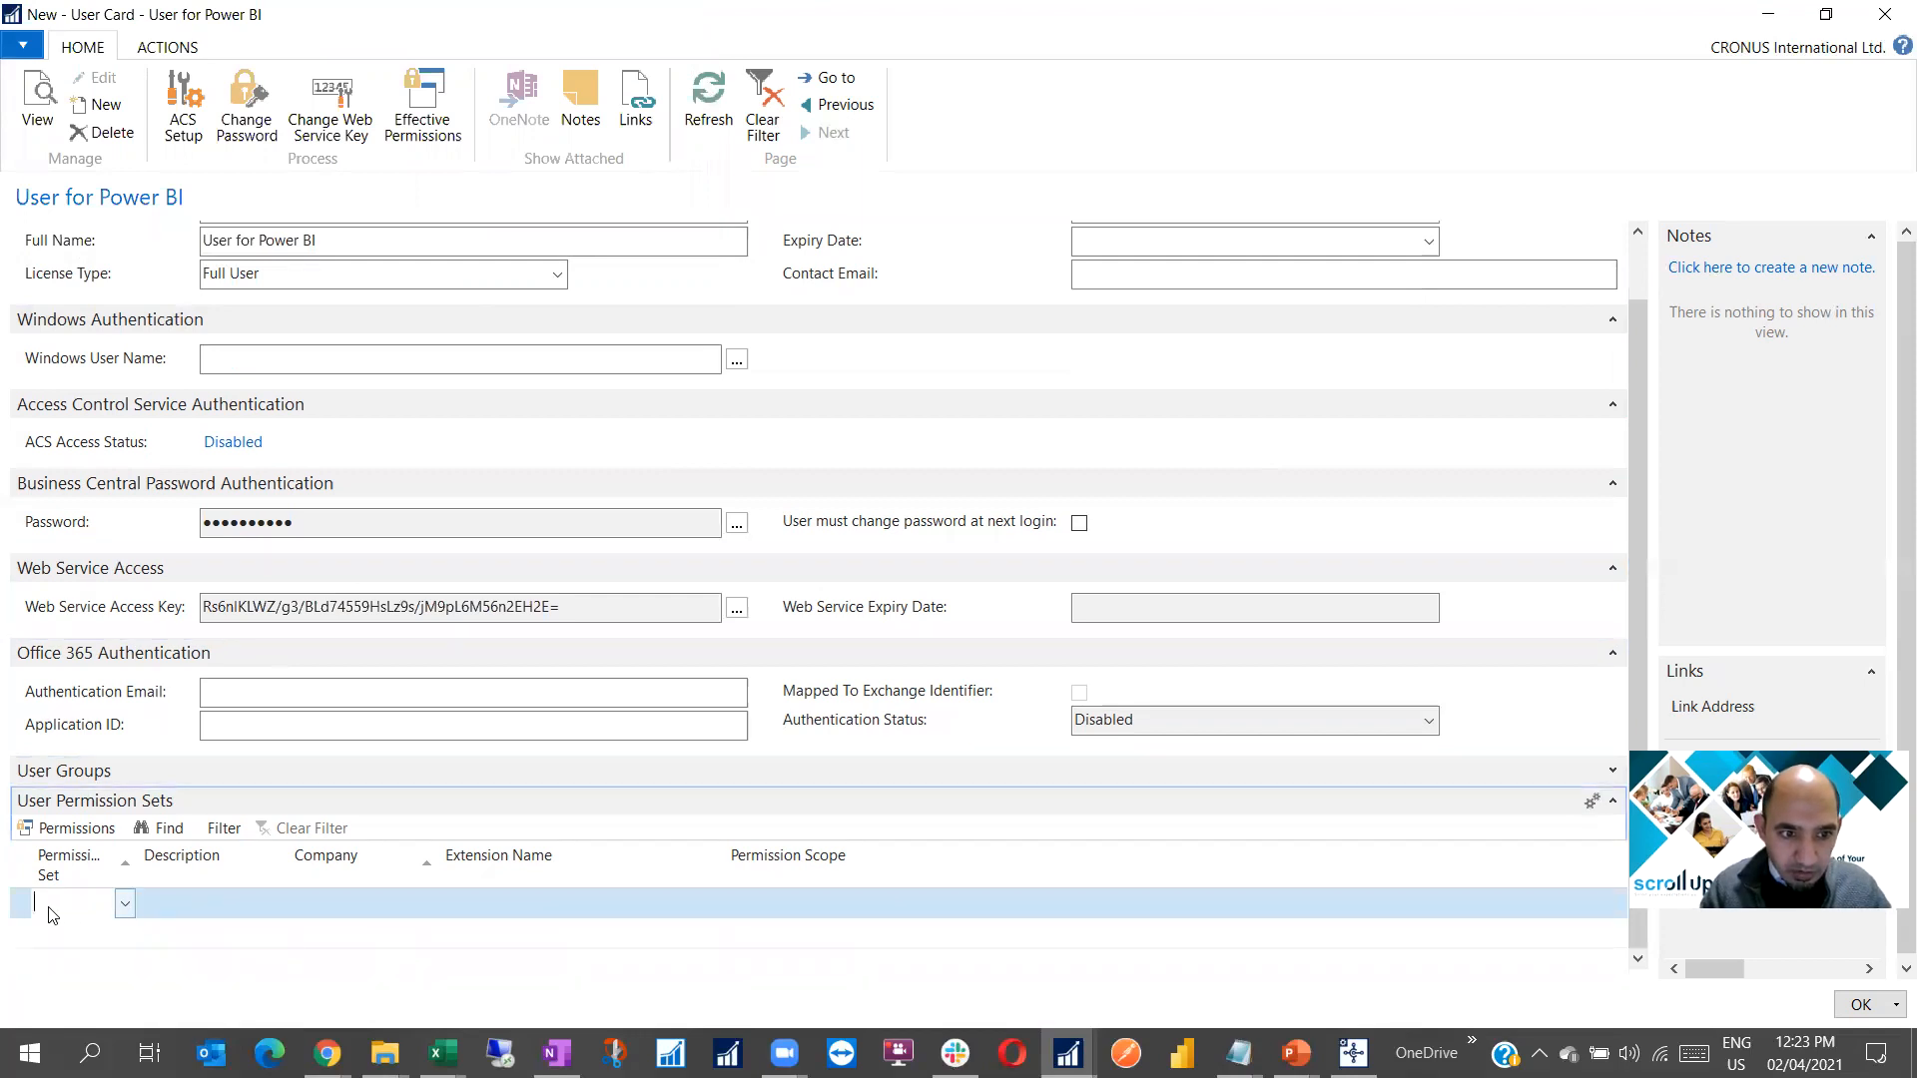
left_click(123, 903)
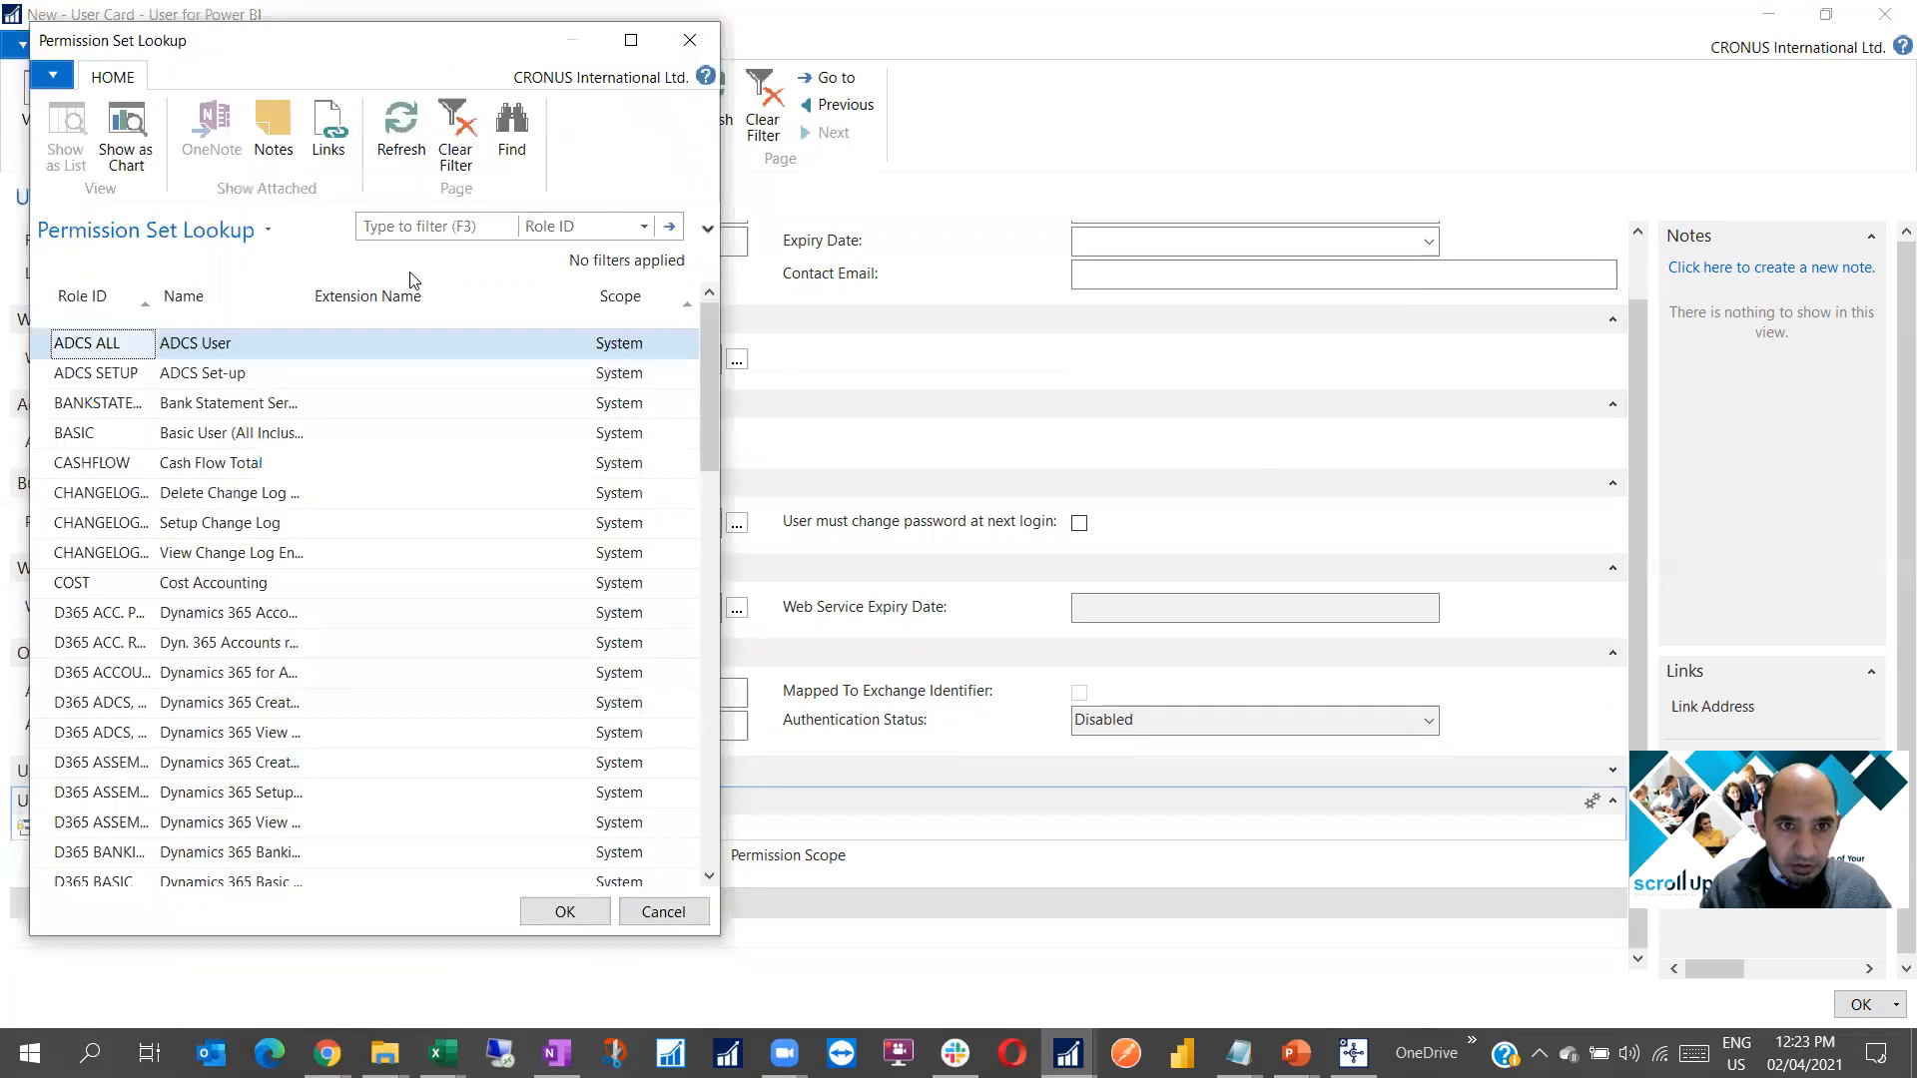
left_click(419, 226)
type("sup")
key("Return")
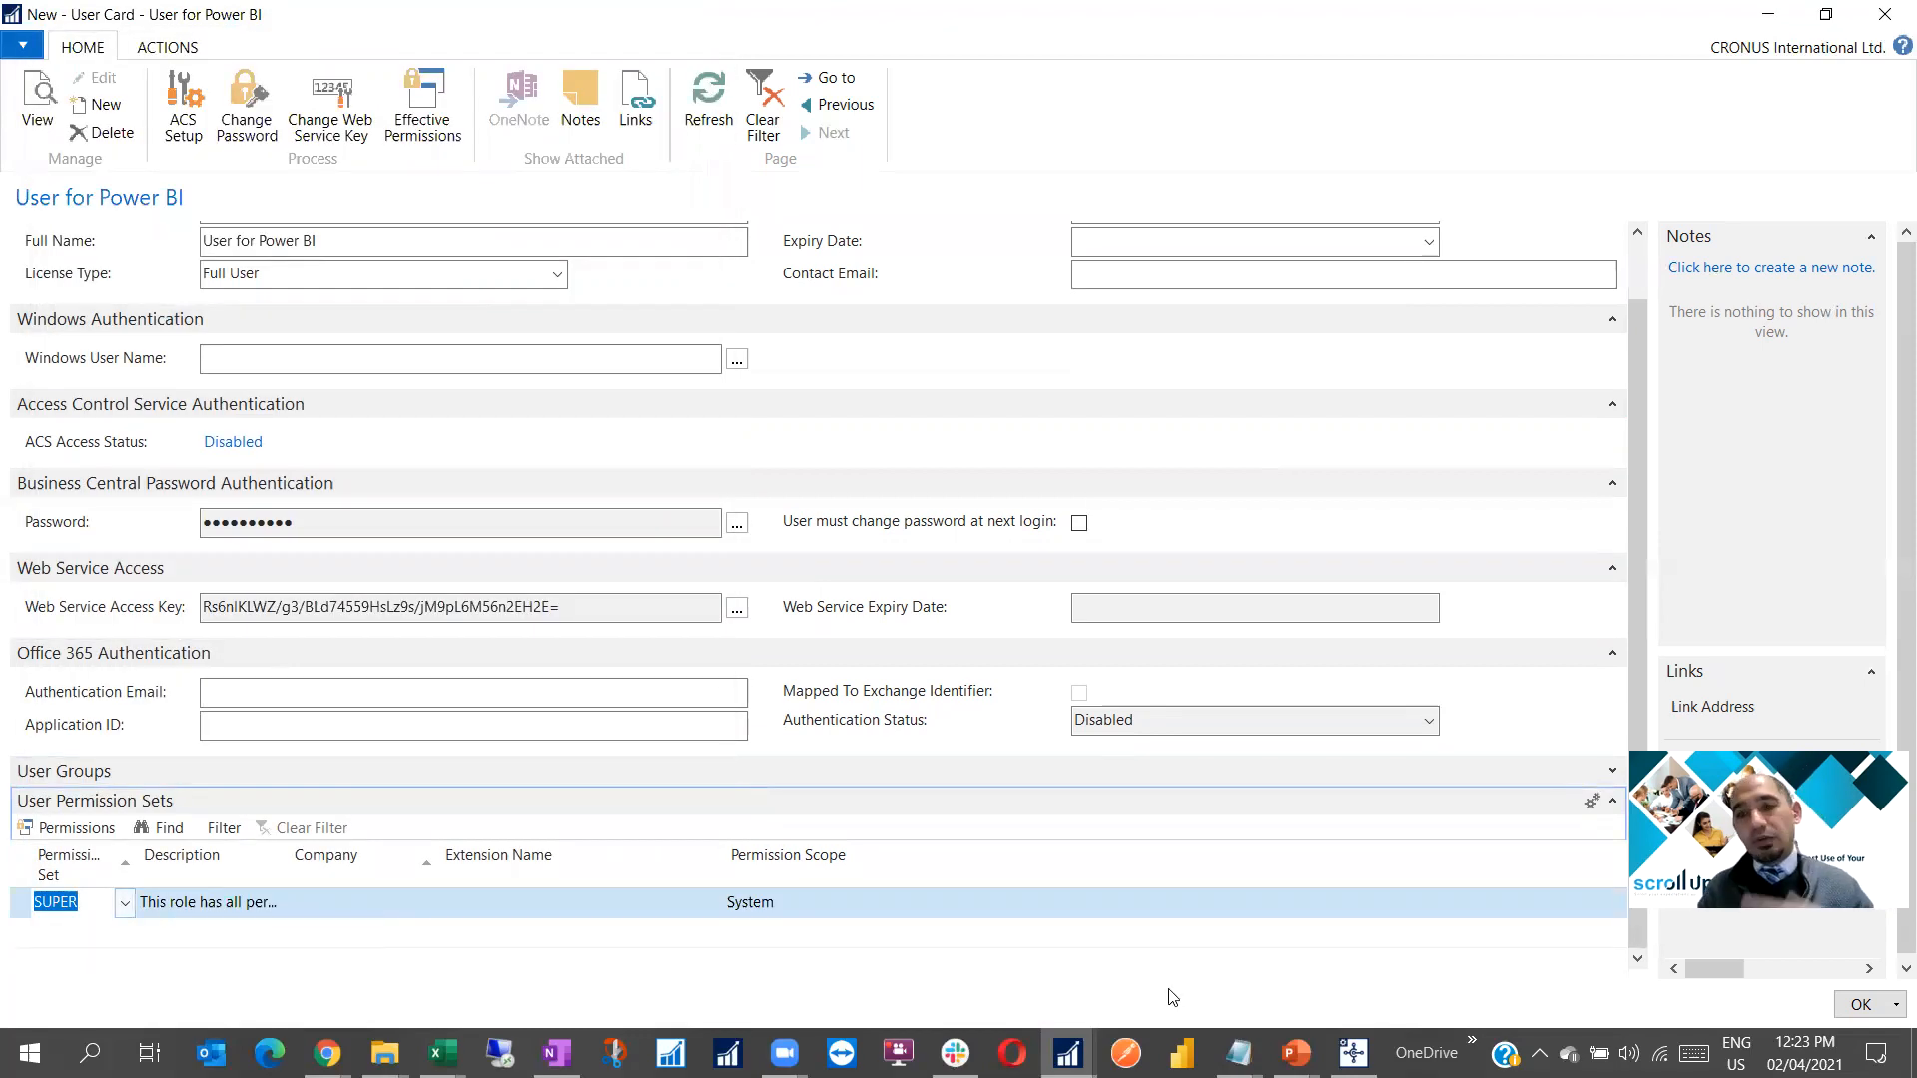
left_click(1855, 1006)
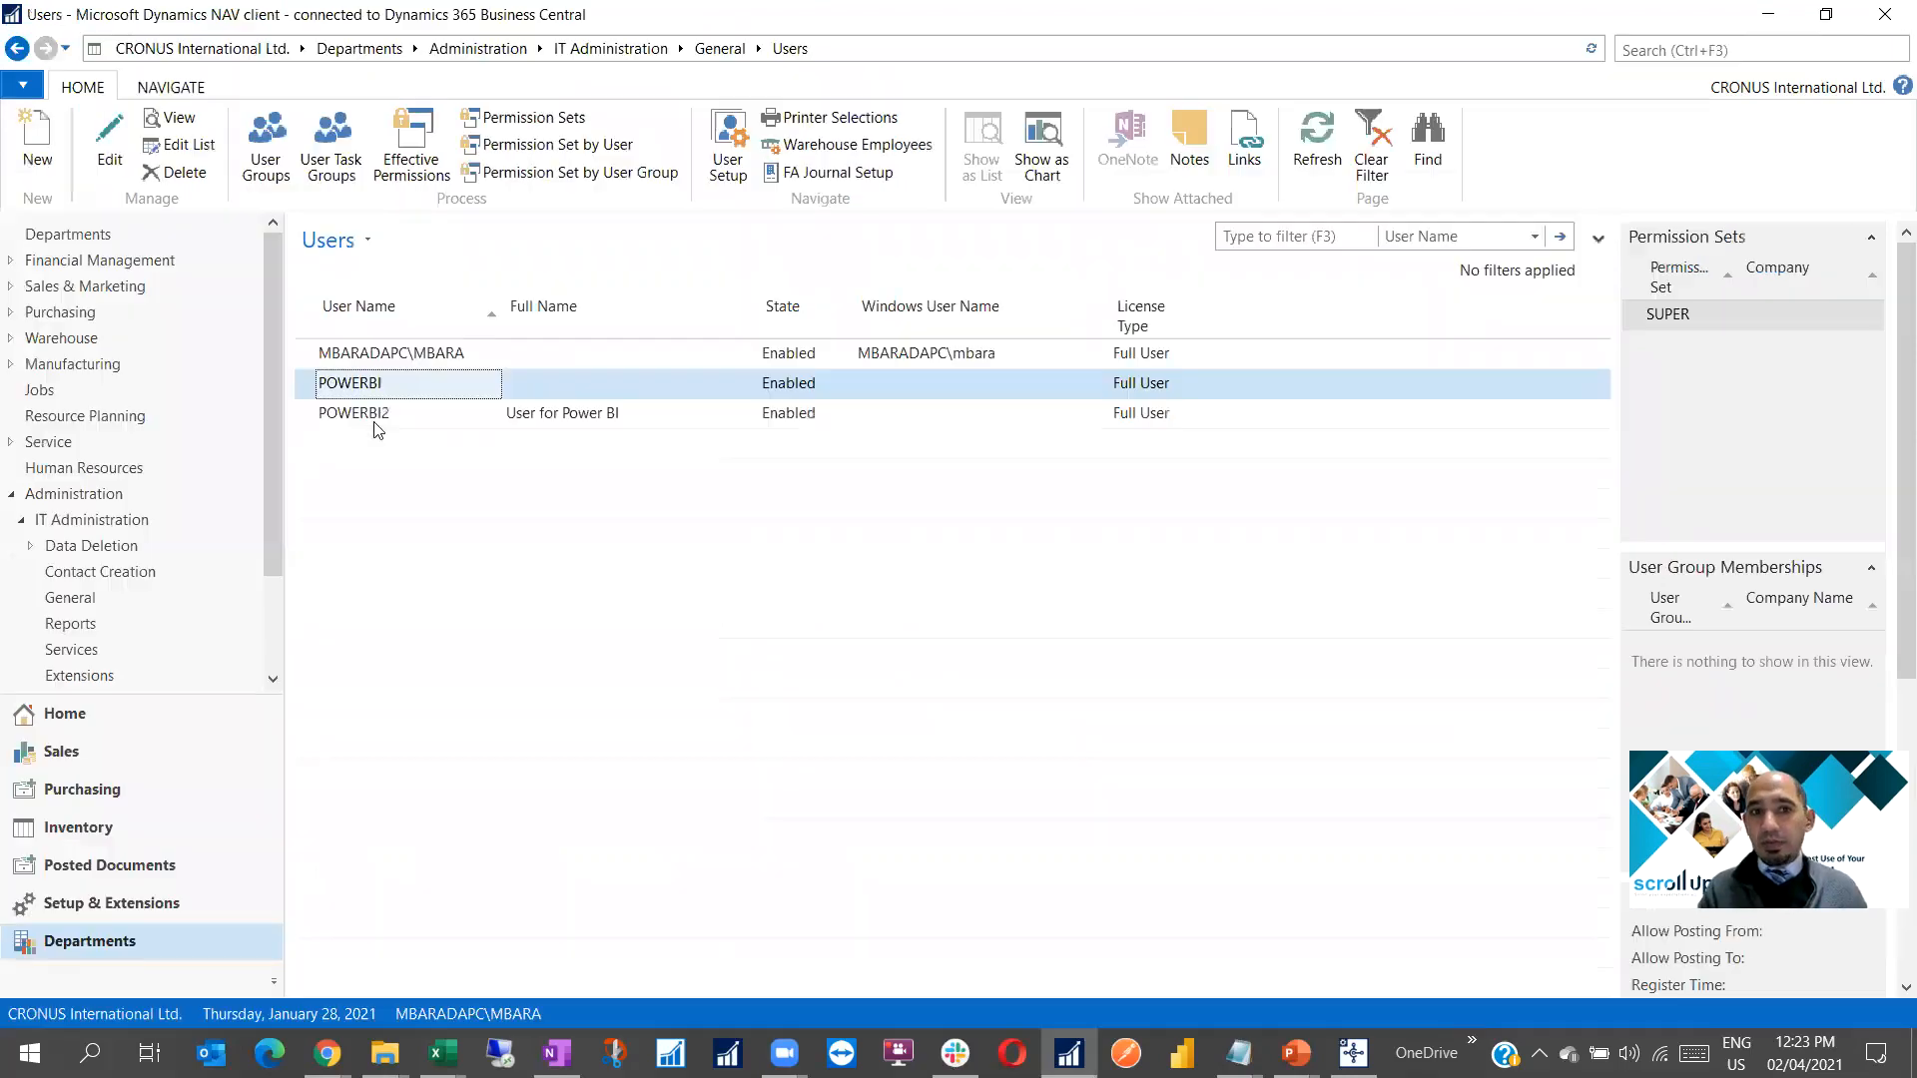
Select the POWERBI2 row in Users, then switch to a new Untitled Power BI Desktop report
left_click(378, 420)
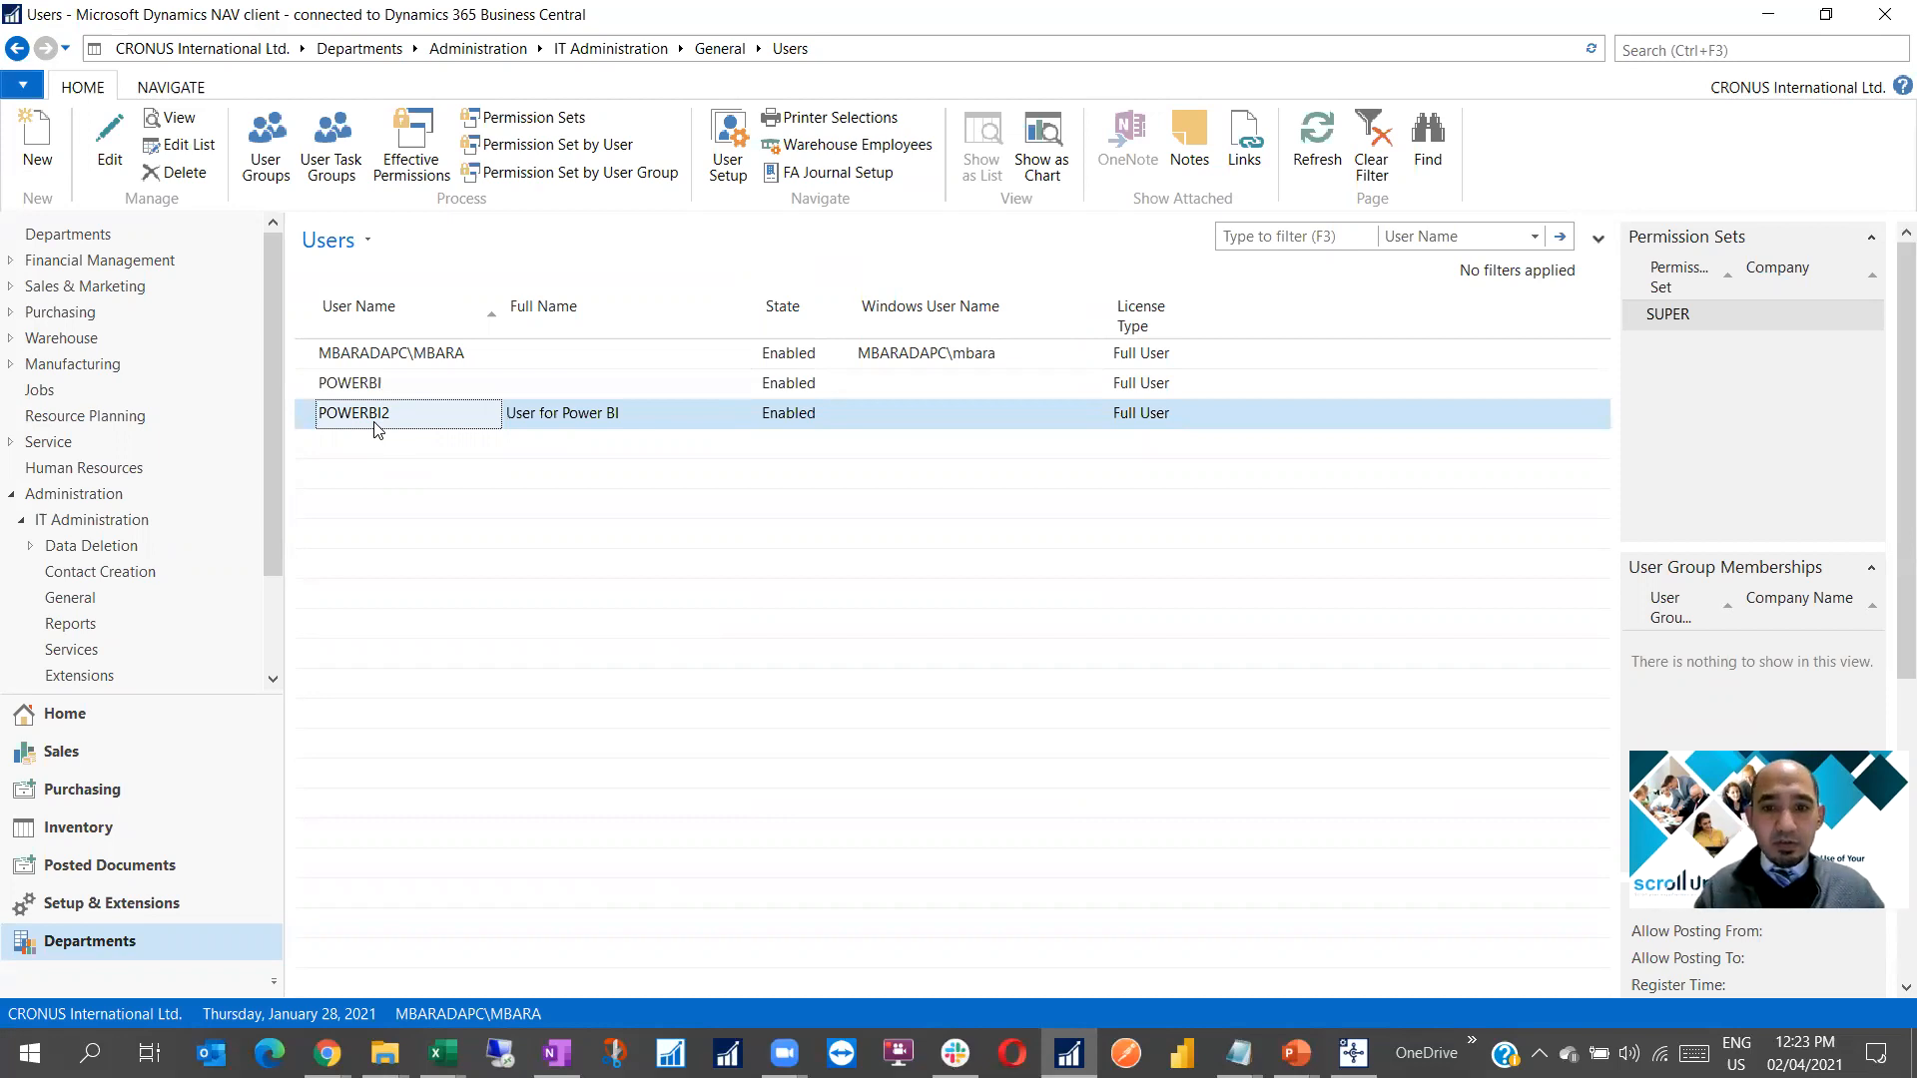
left_click(1068, 1054)
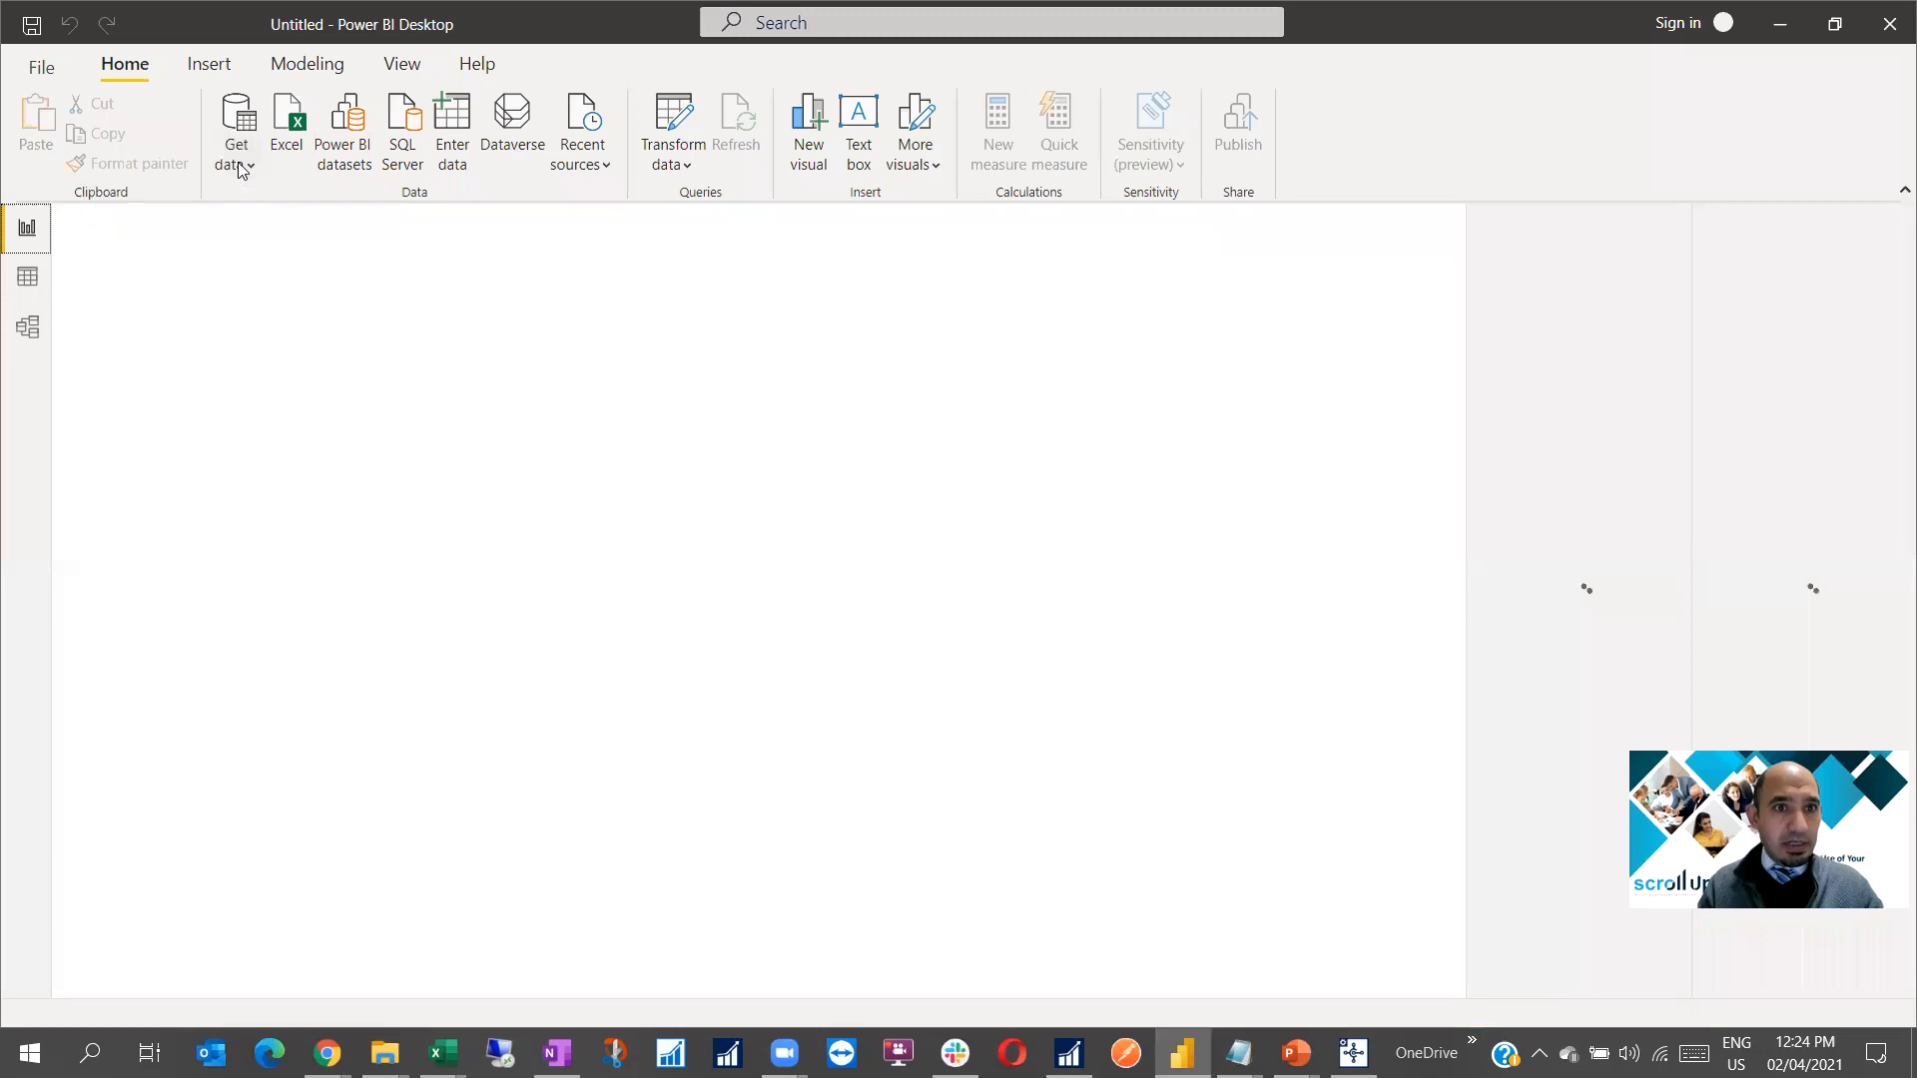
Find 'dynamics 365' in the Get data catalogue and connect with Dynamics 365 Business Central (on-premises)
left_click(242, 167)
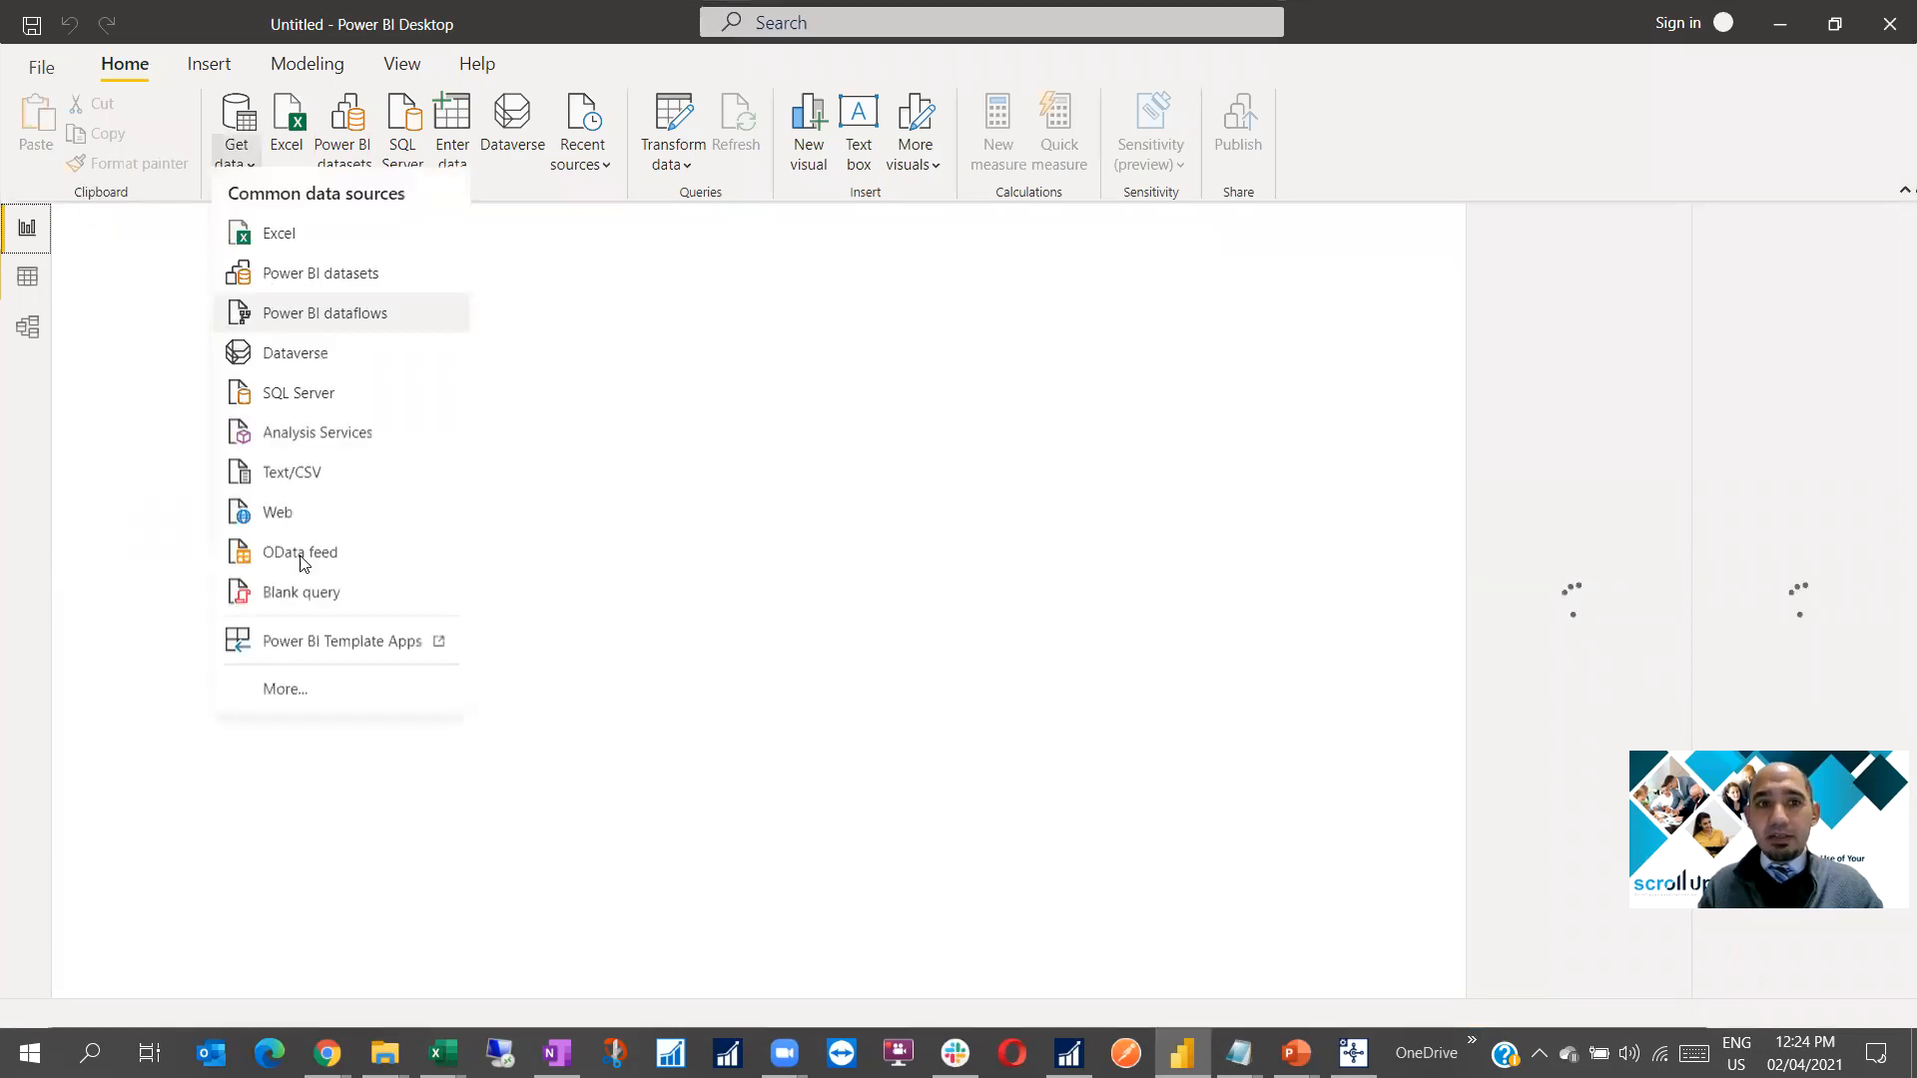
left_click(300, 711)
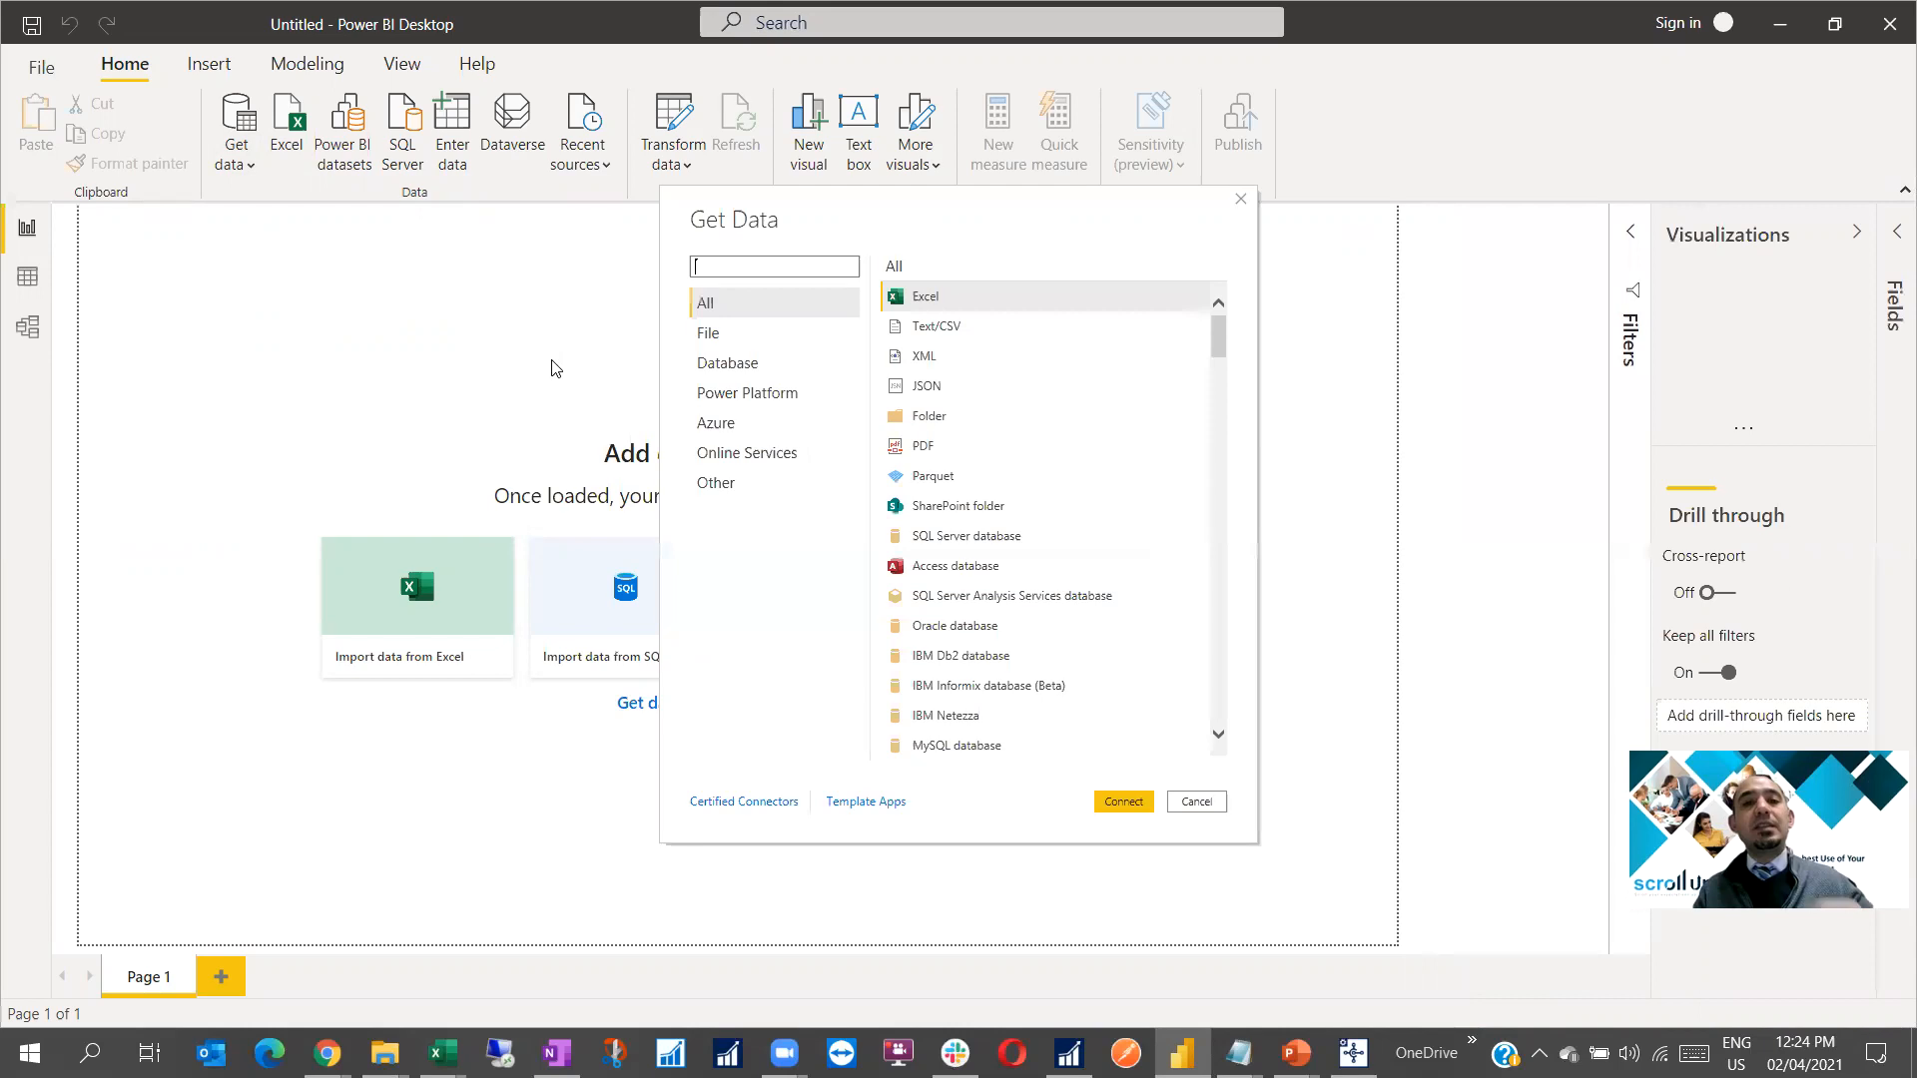
type("dyna")
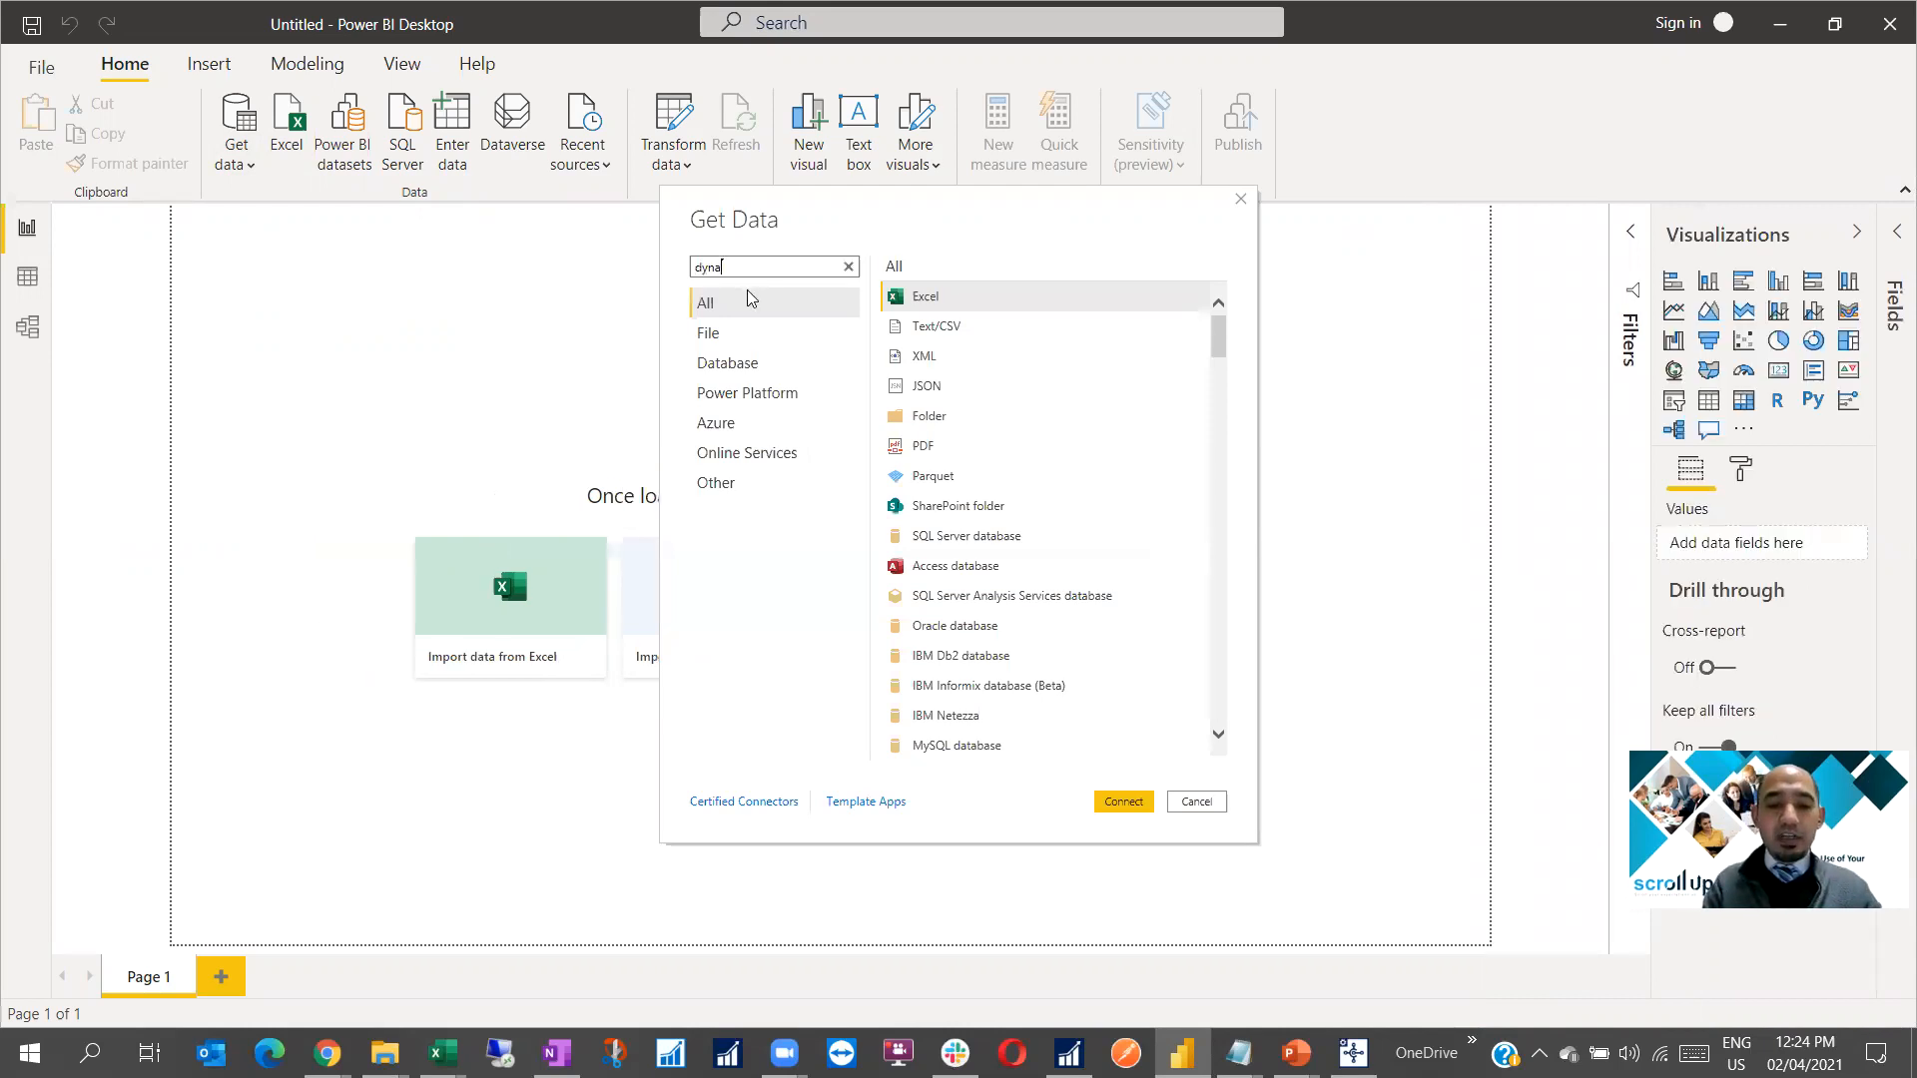
type("mics 365")
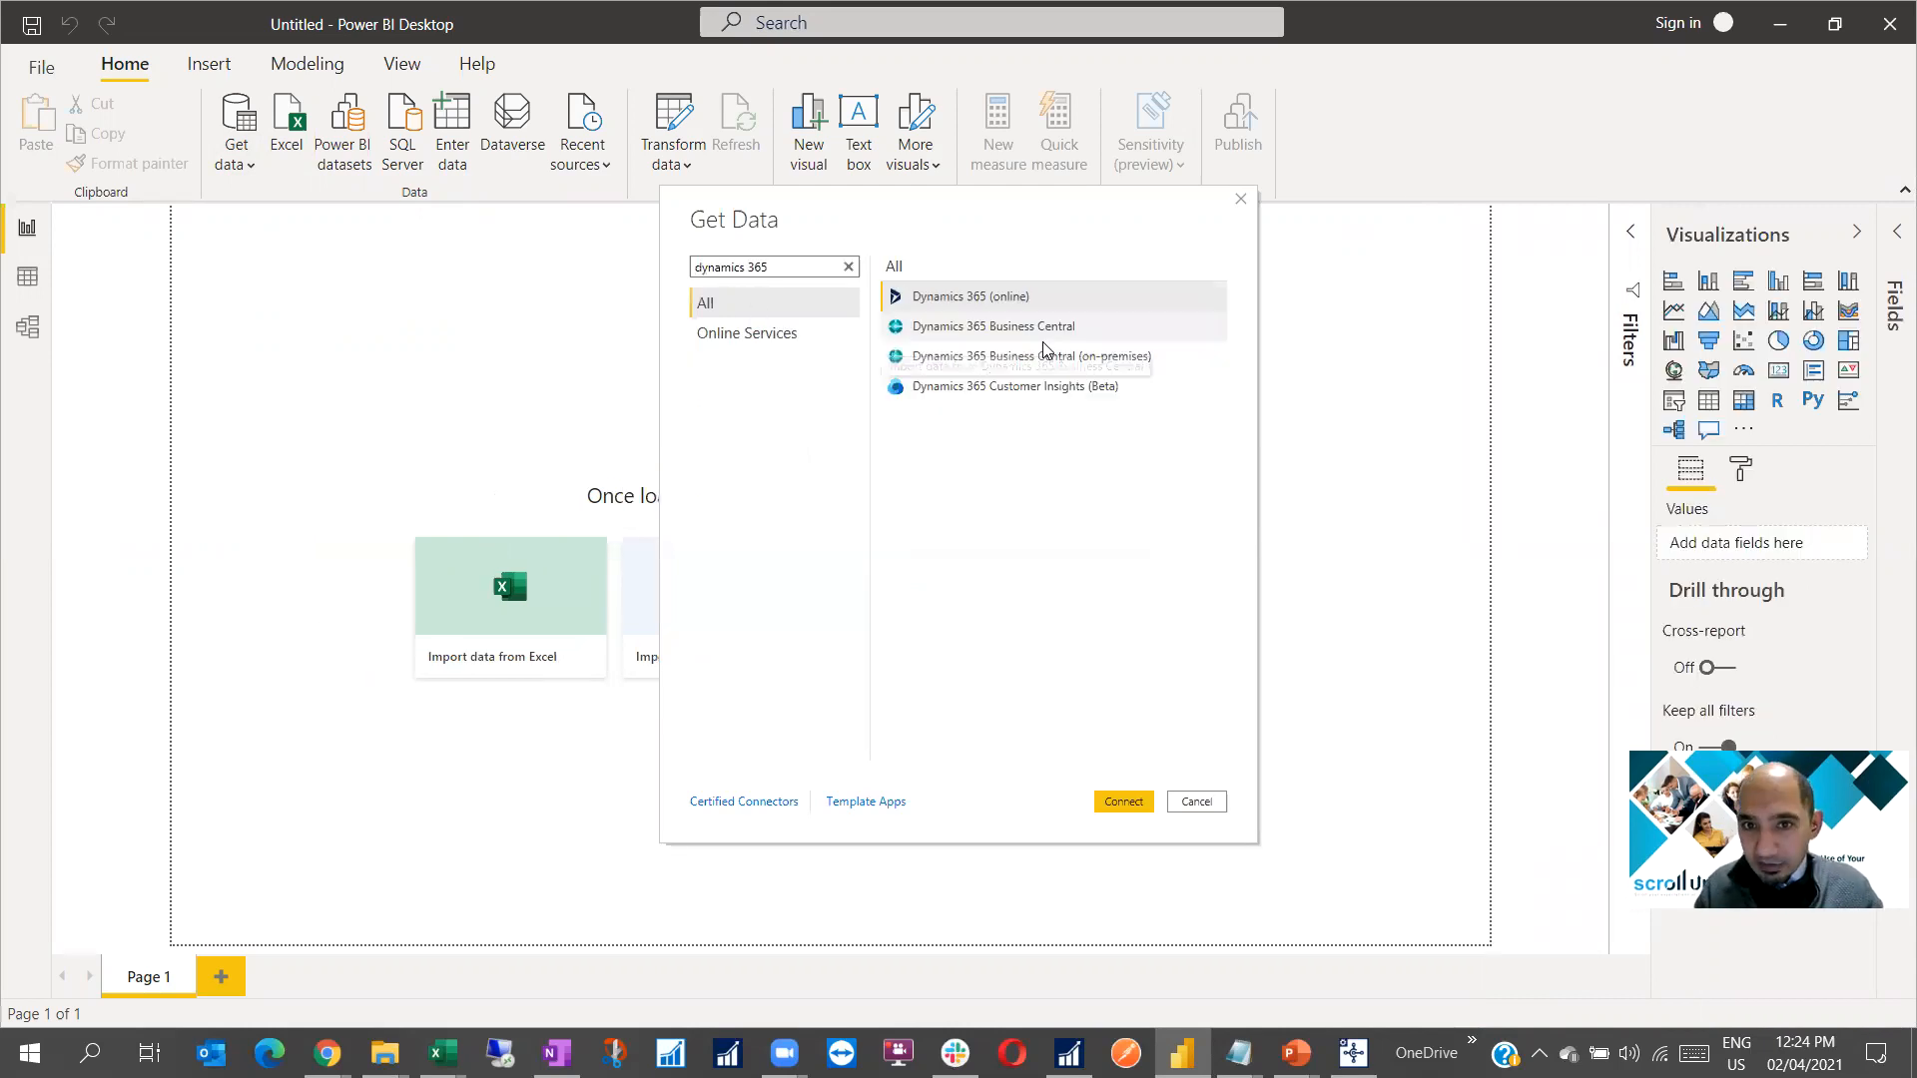
left_click(1060, 355)
left_click(1114, 803)
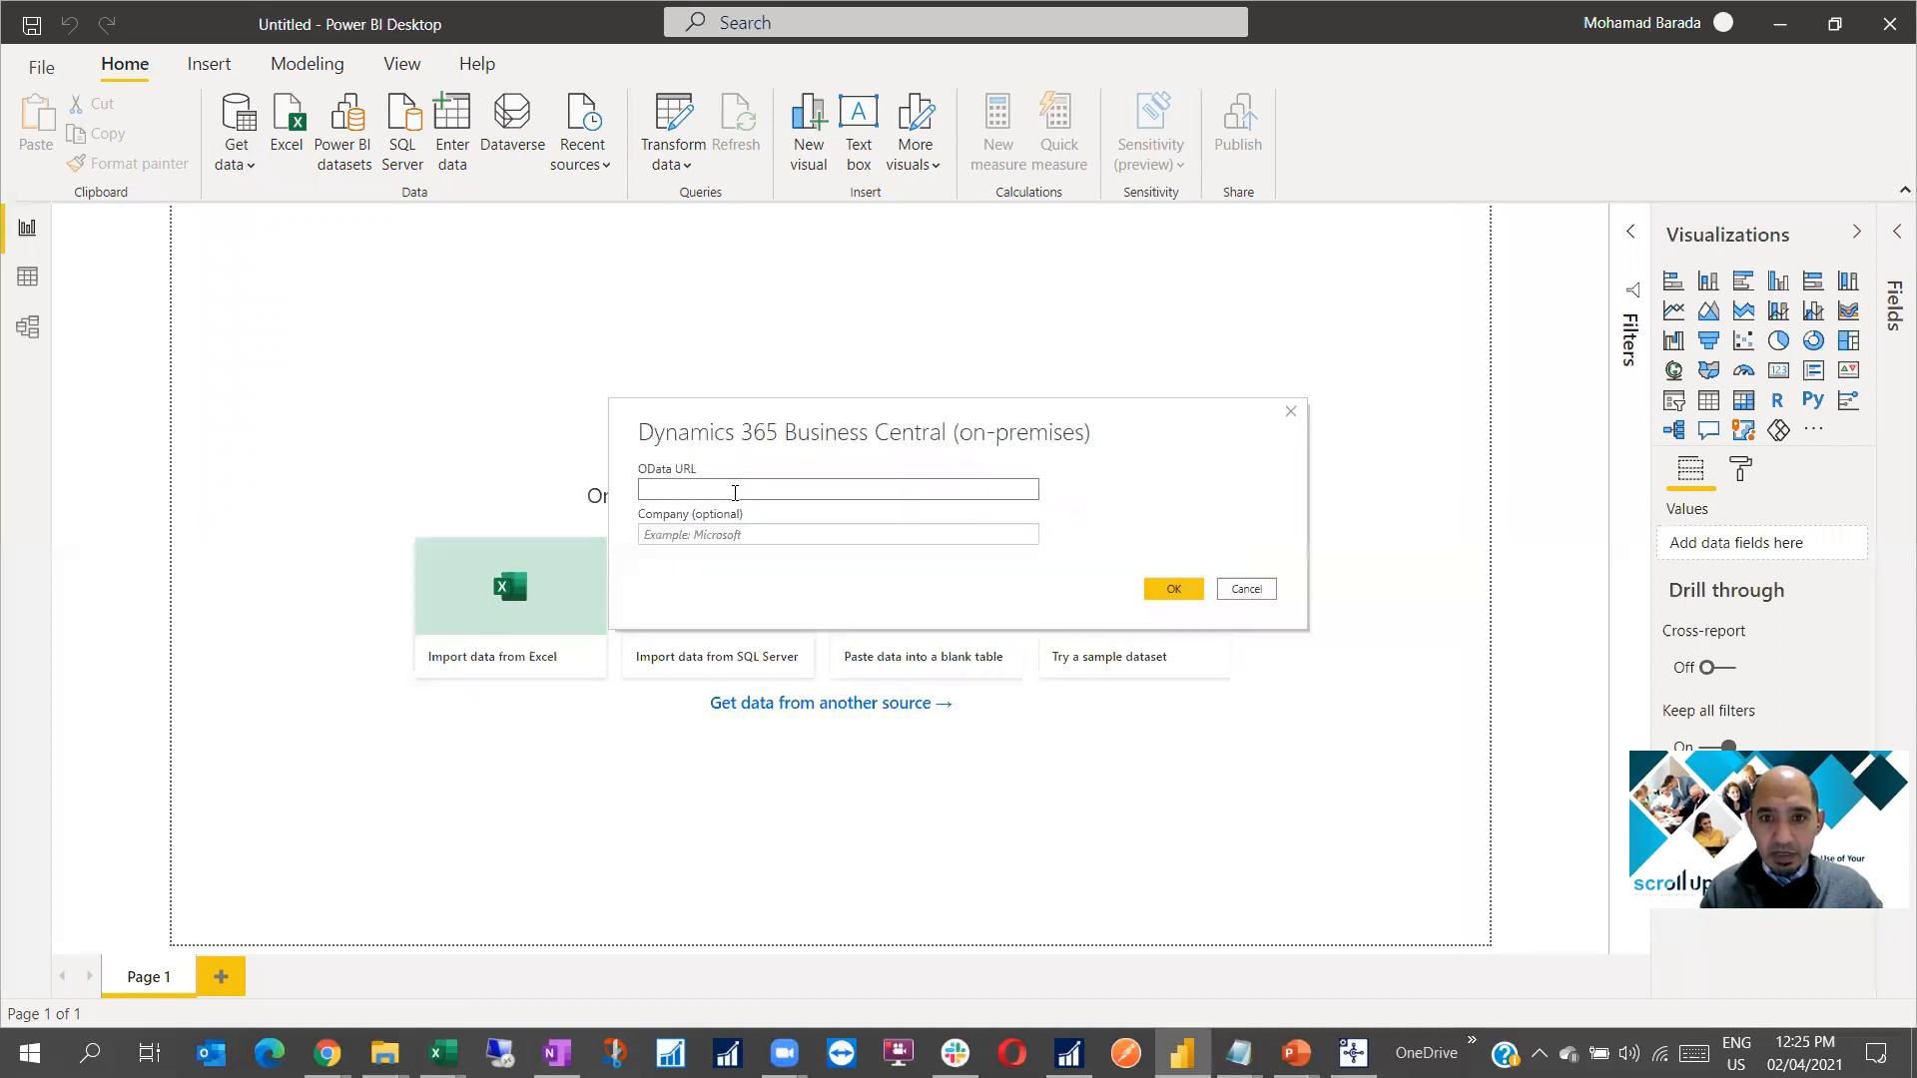
key("alt+Tab")
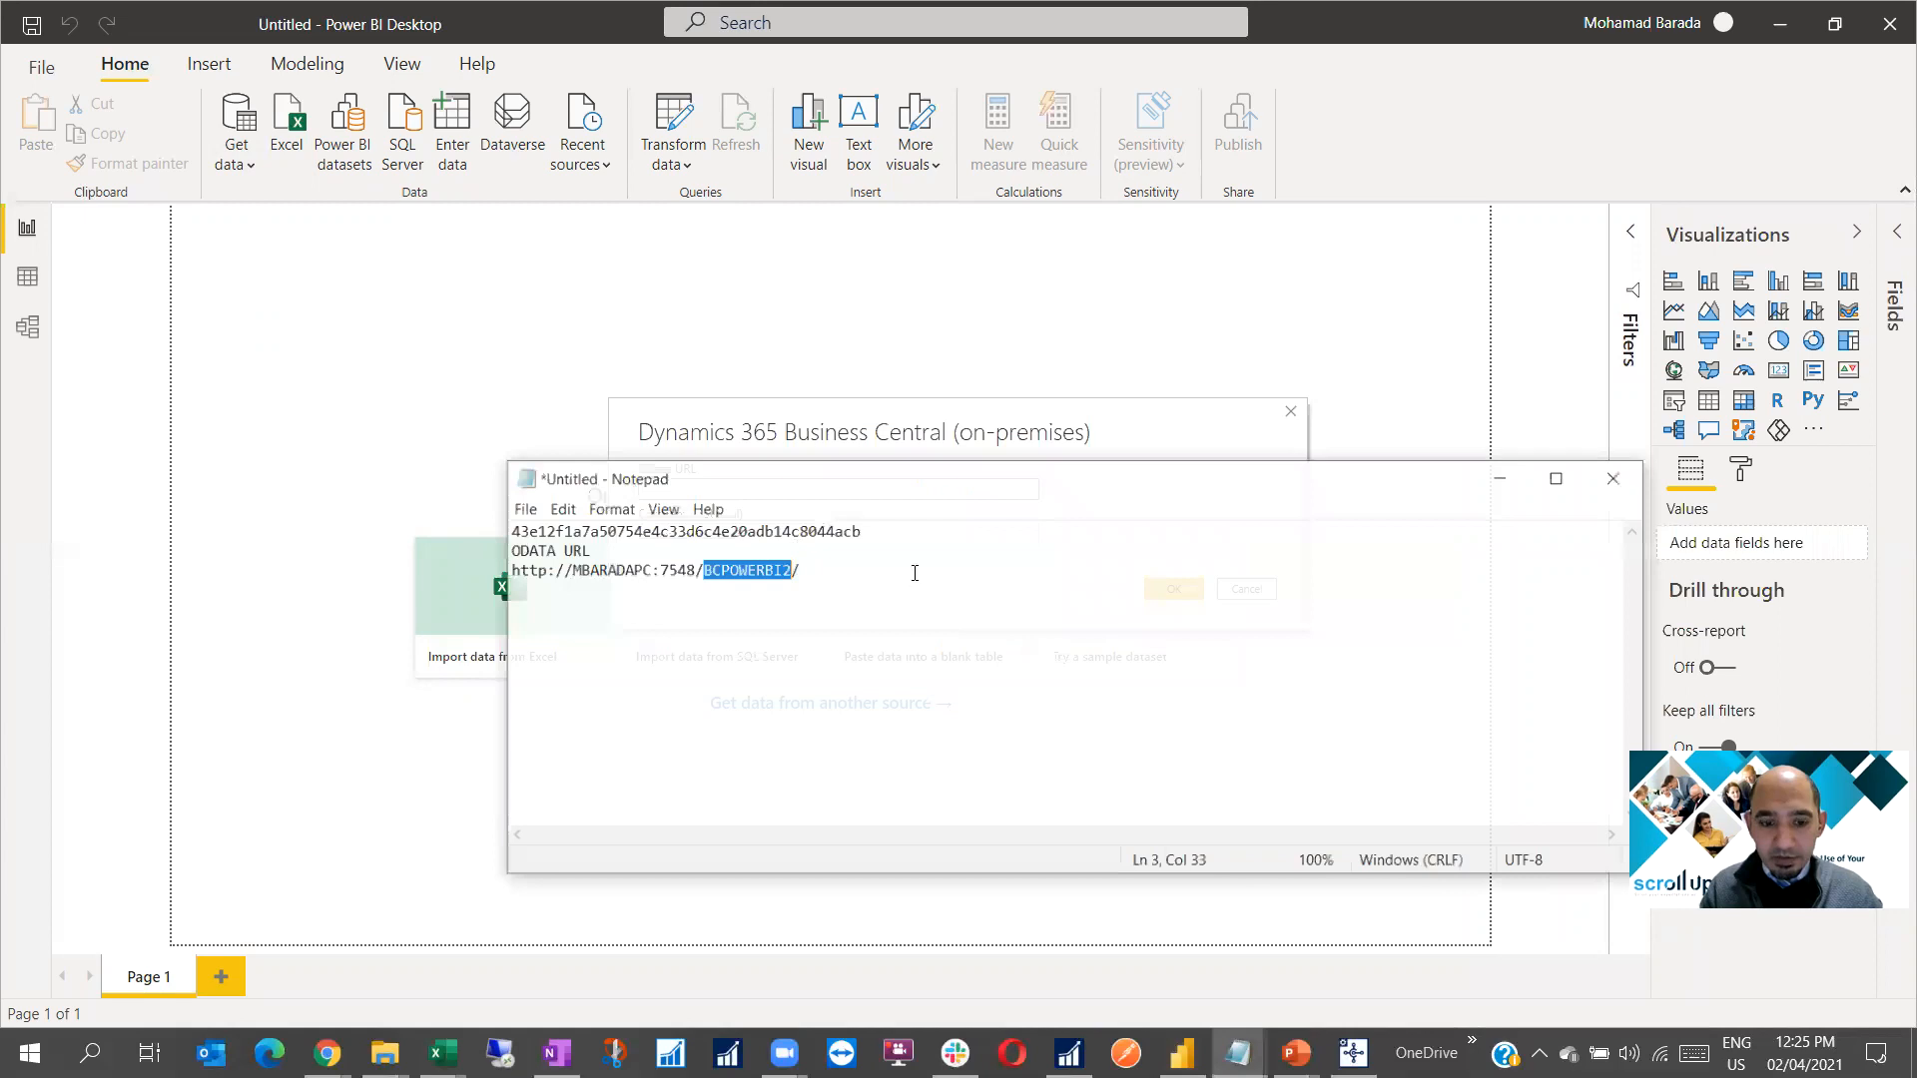
left_click_drag(915, 571, 485, 555)
key("ctrl+c")
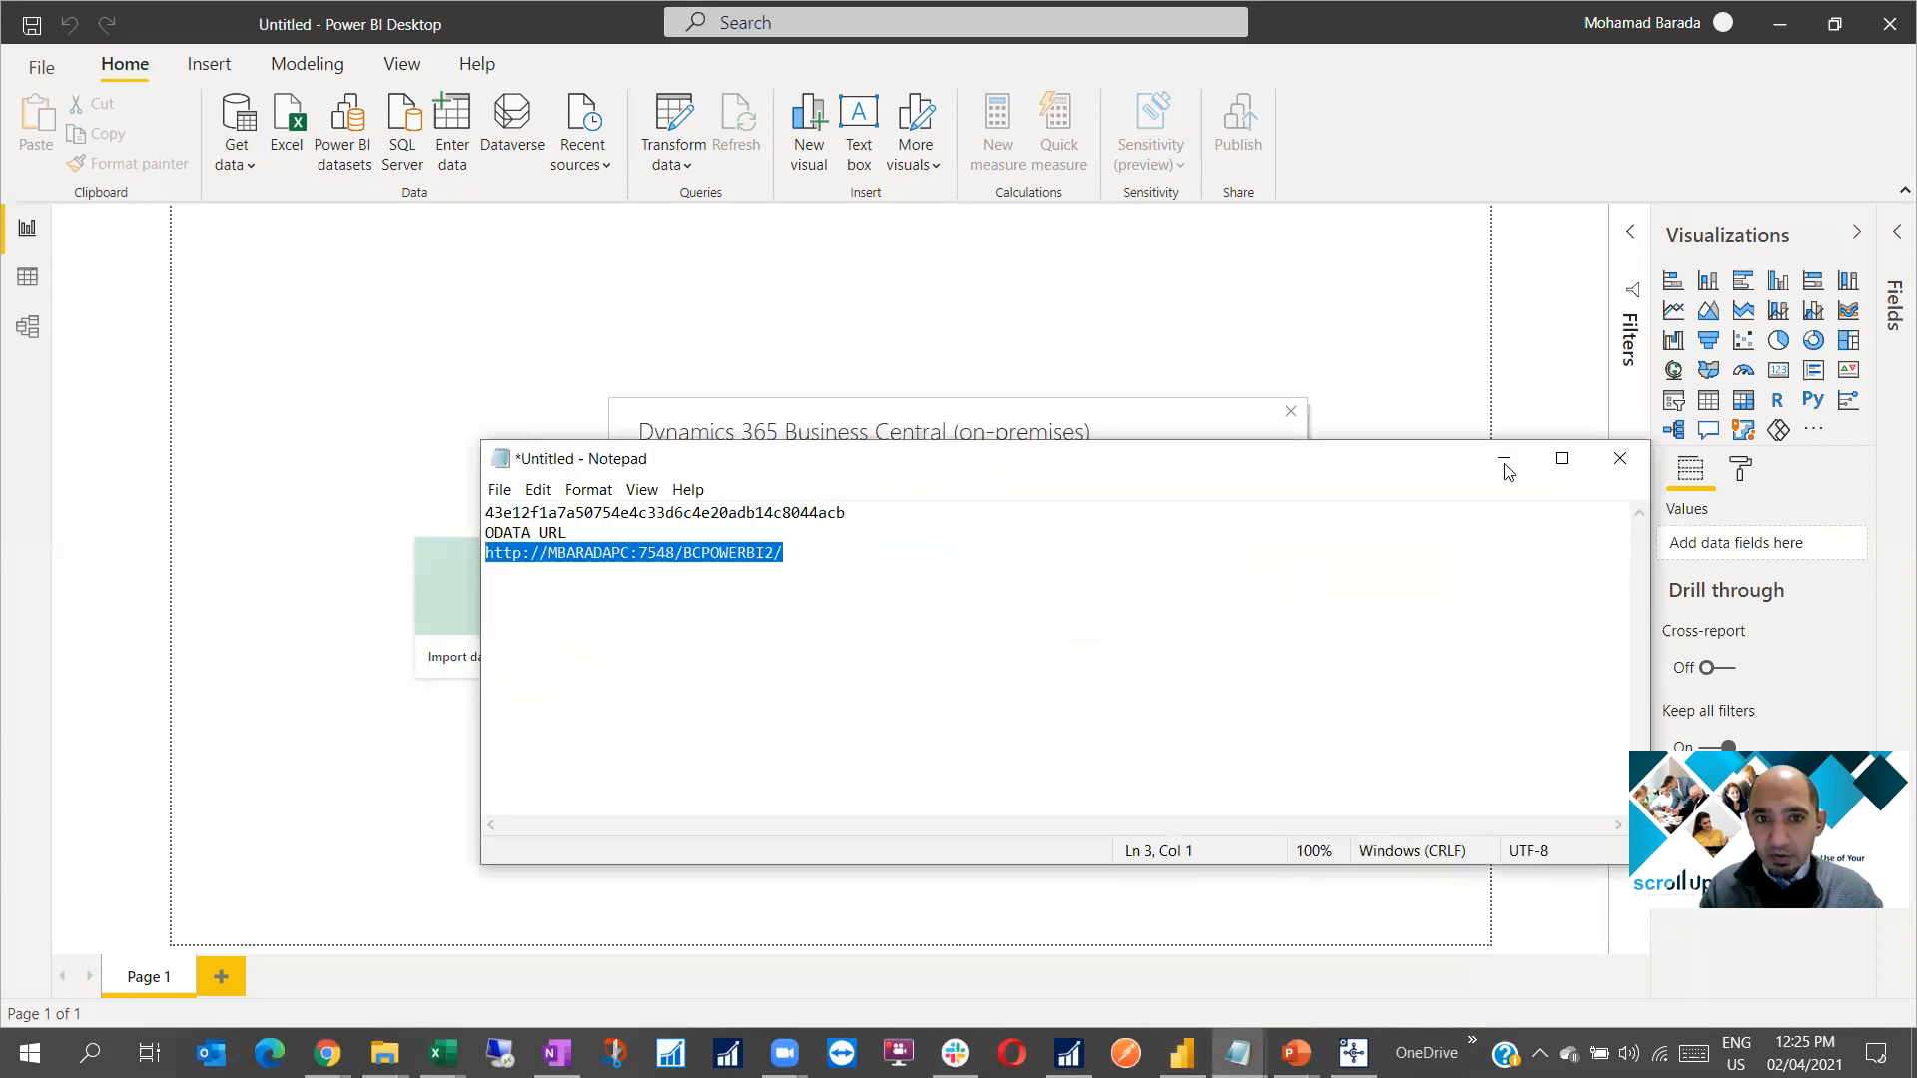
key("alt+Tab")
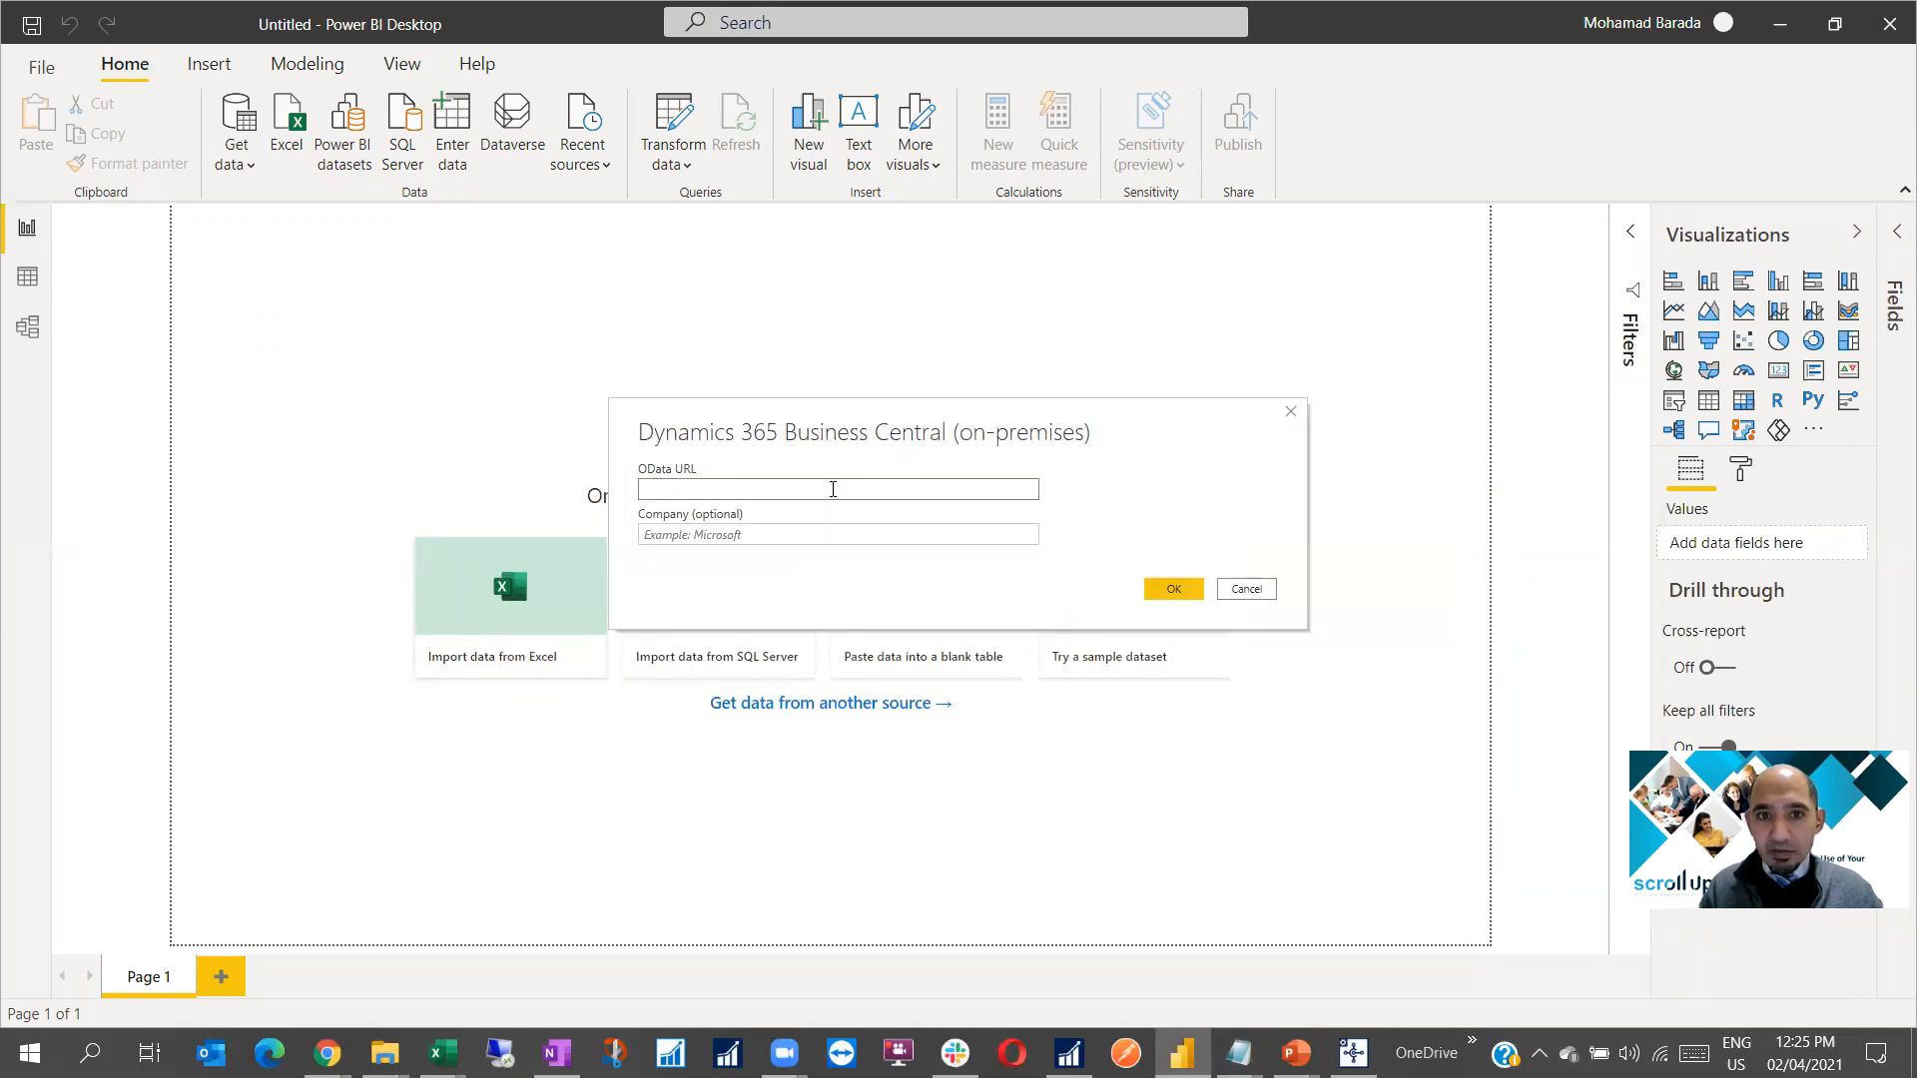
key("ctrl+v")
left_click(1162, 589)
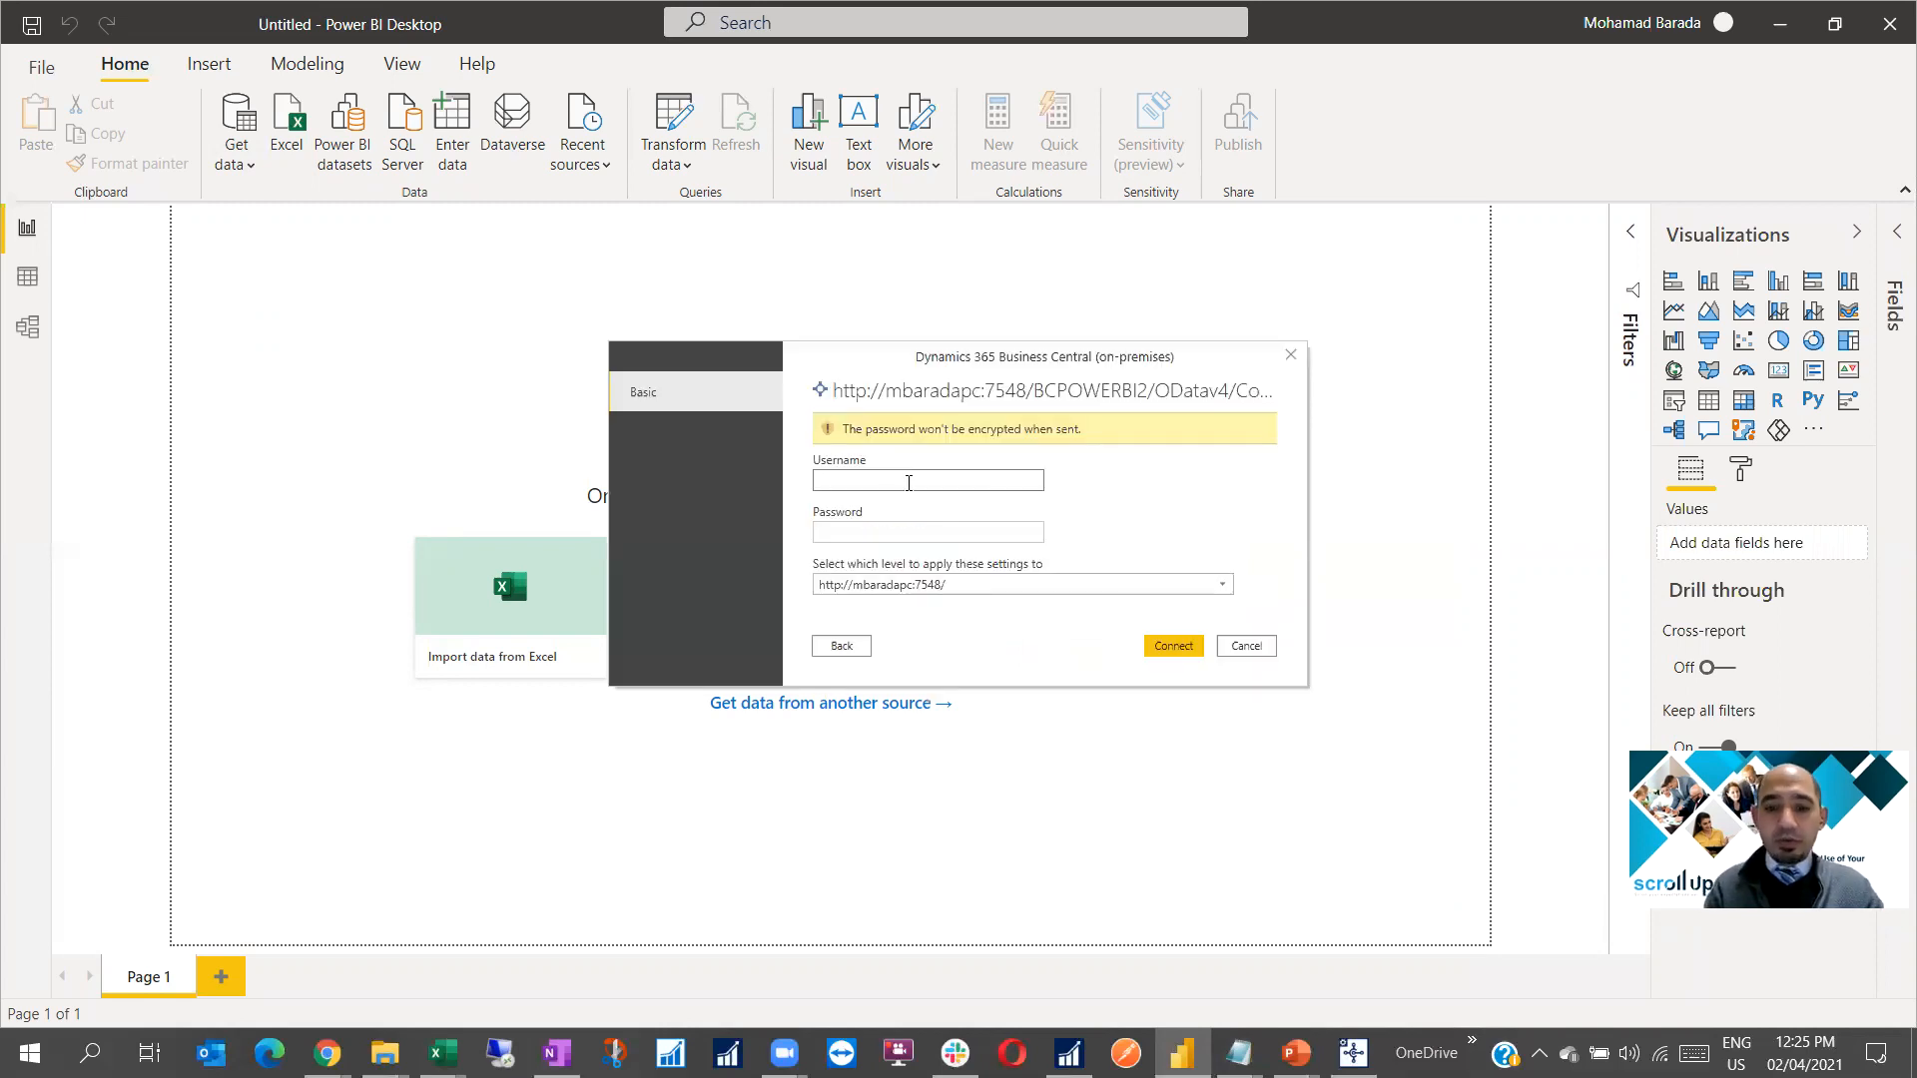
Sign in with Basic credentials as the POWERBI2 user, using its web service access key as password
type("powe")
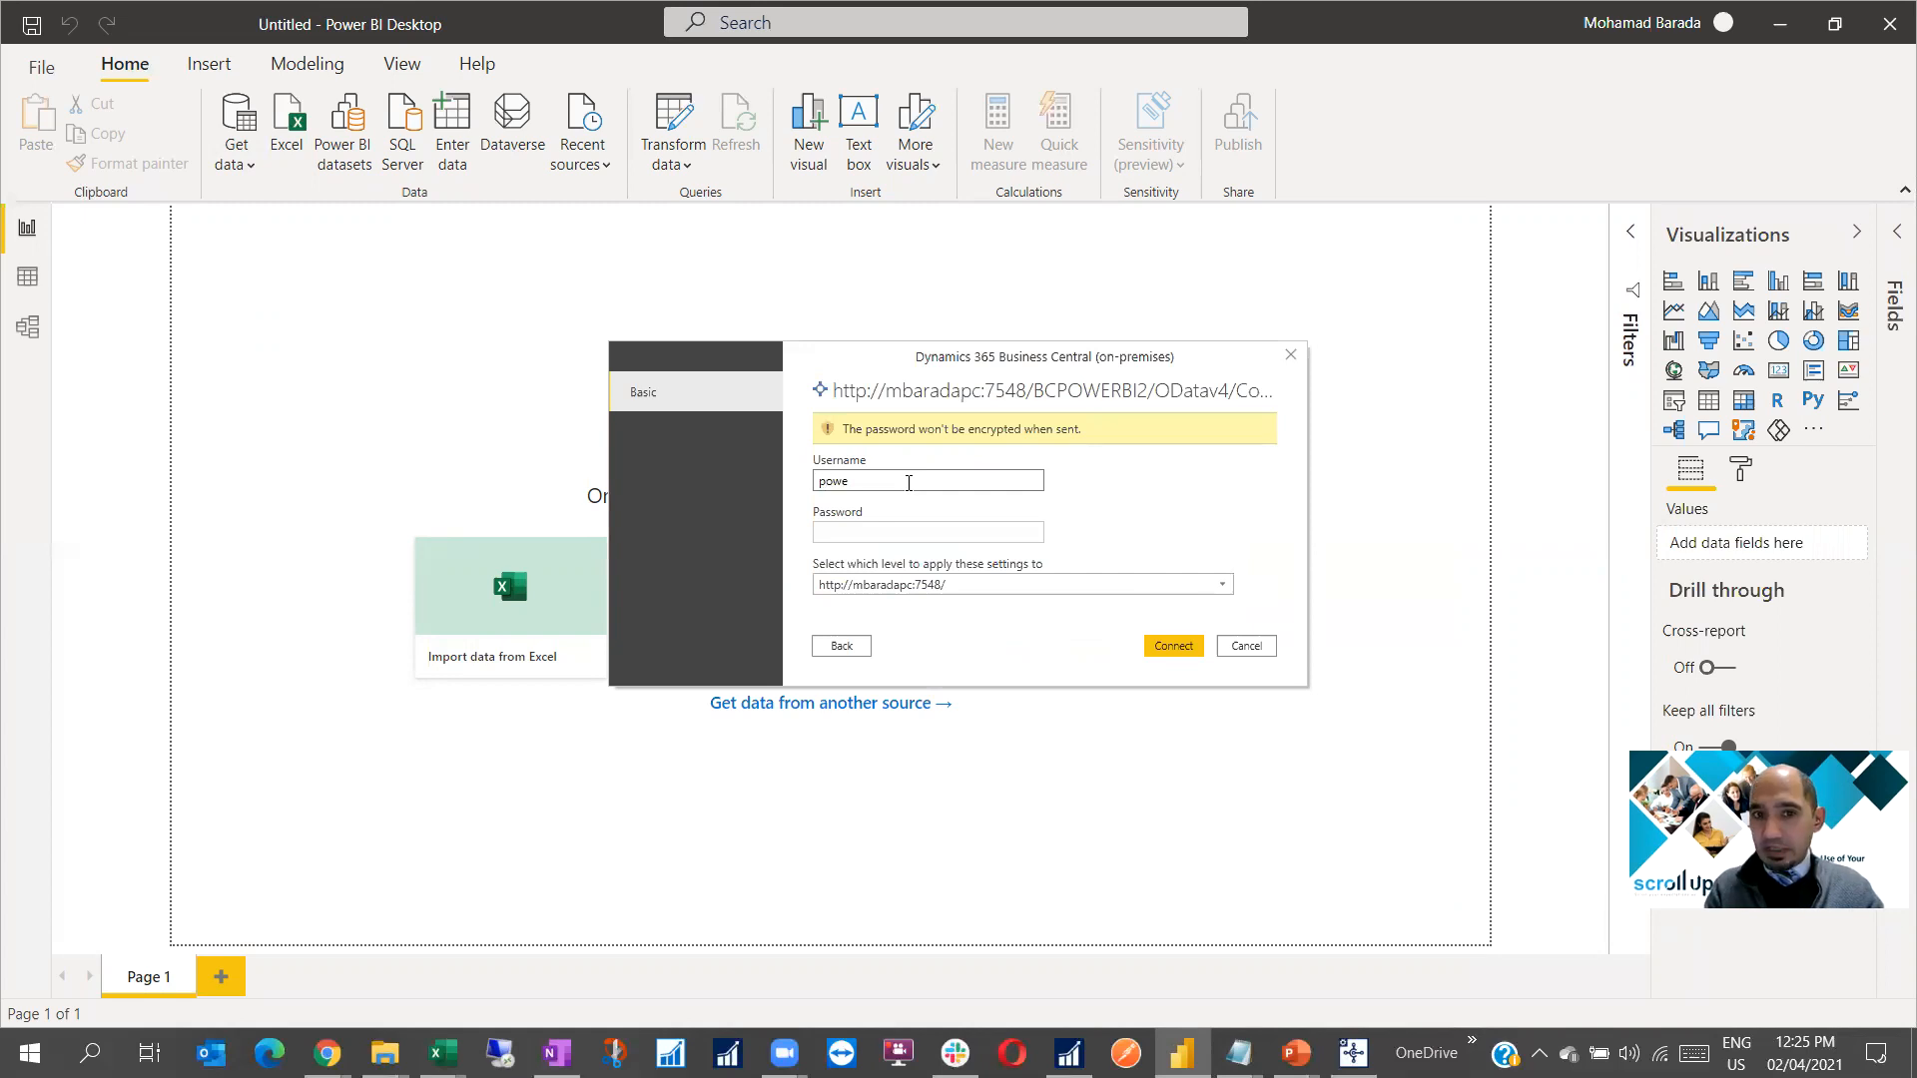
type("rbi2****")
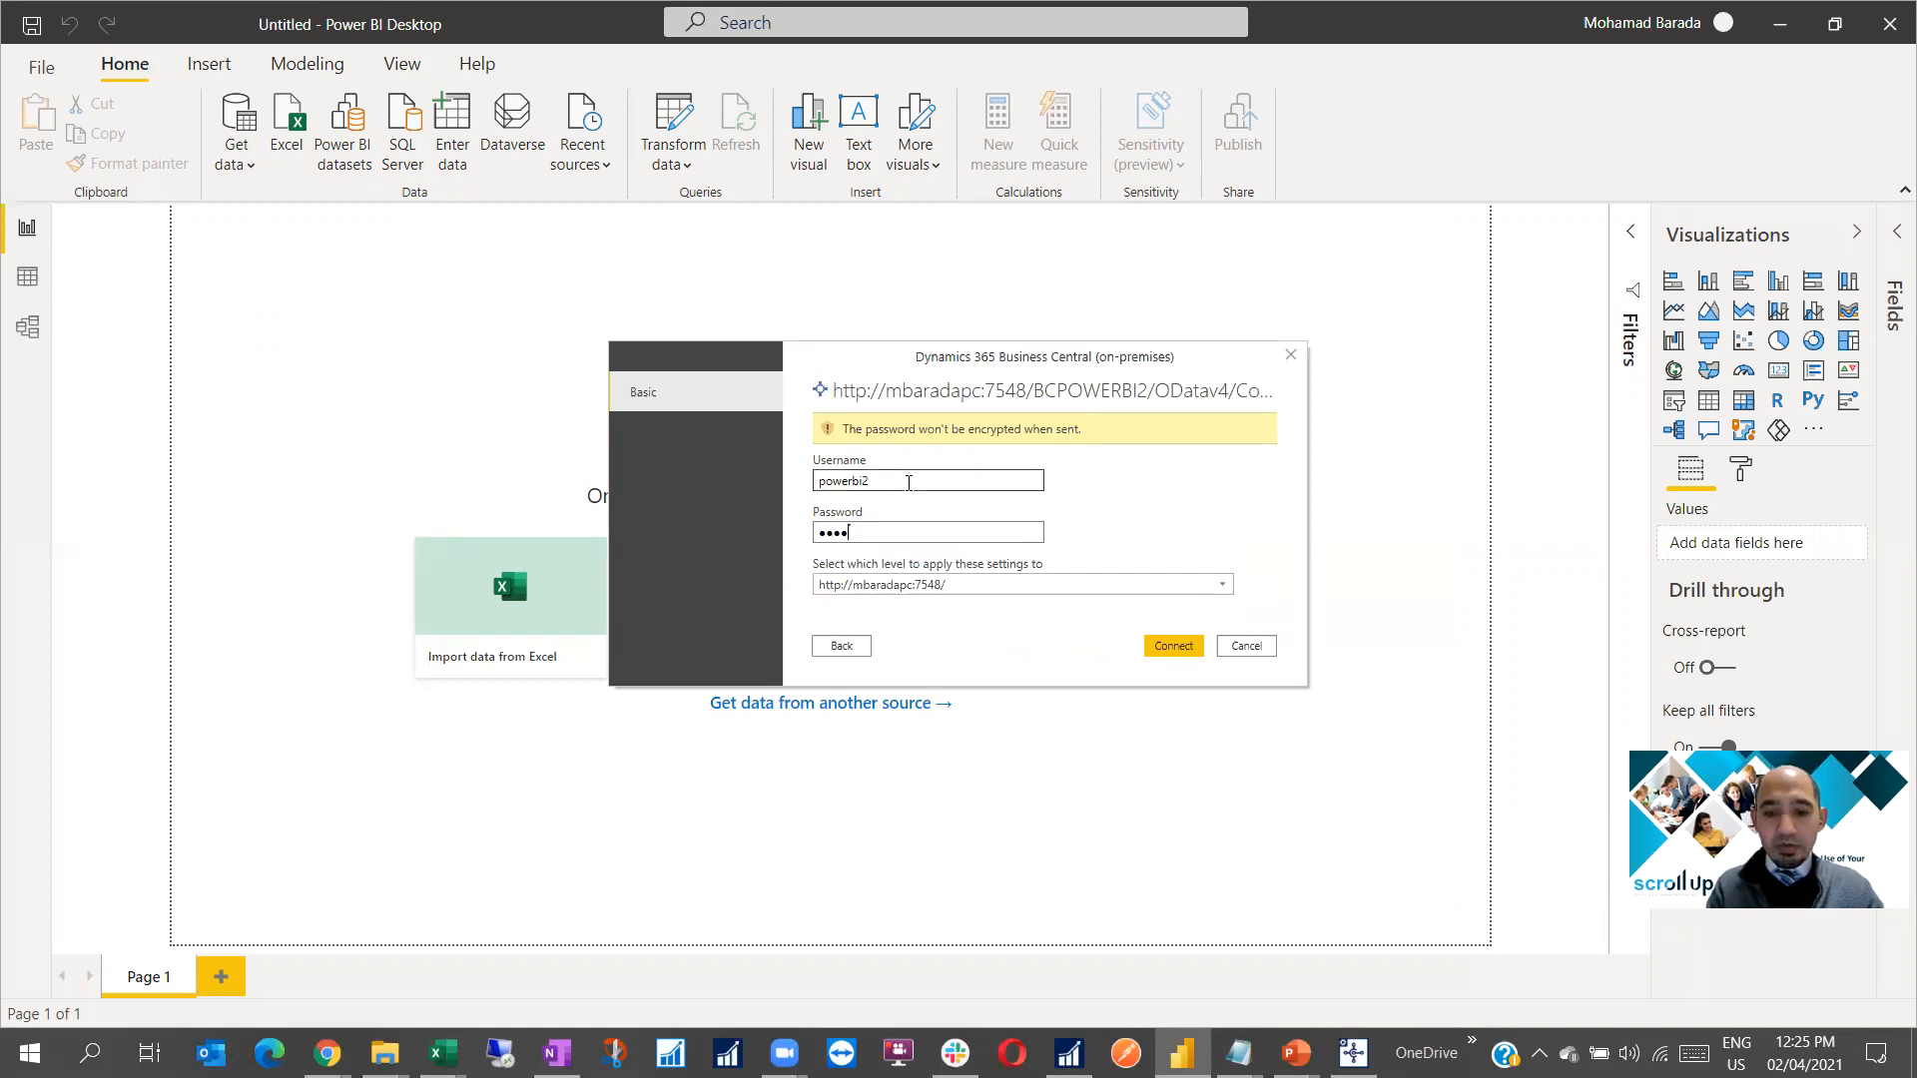
type("*****")
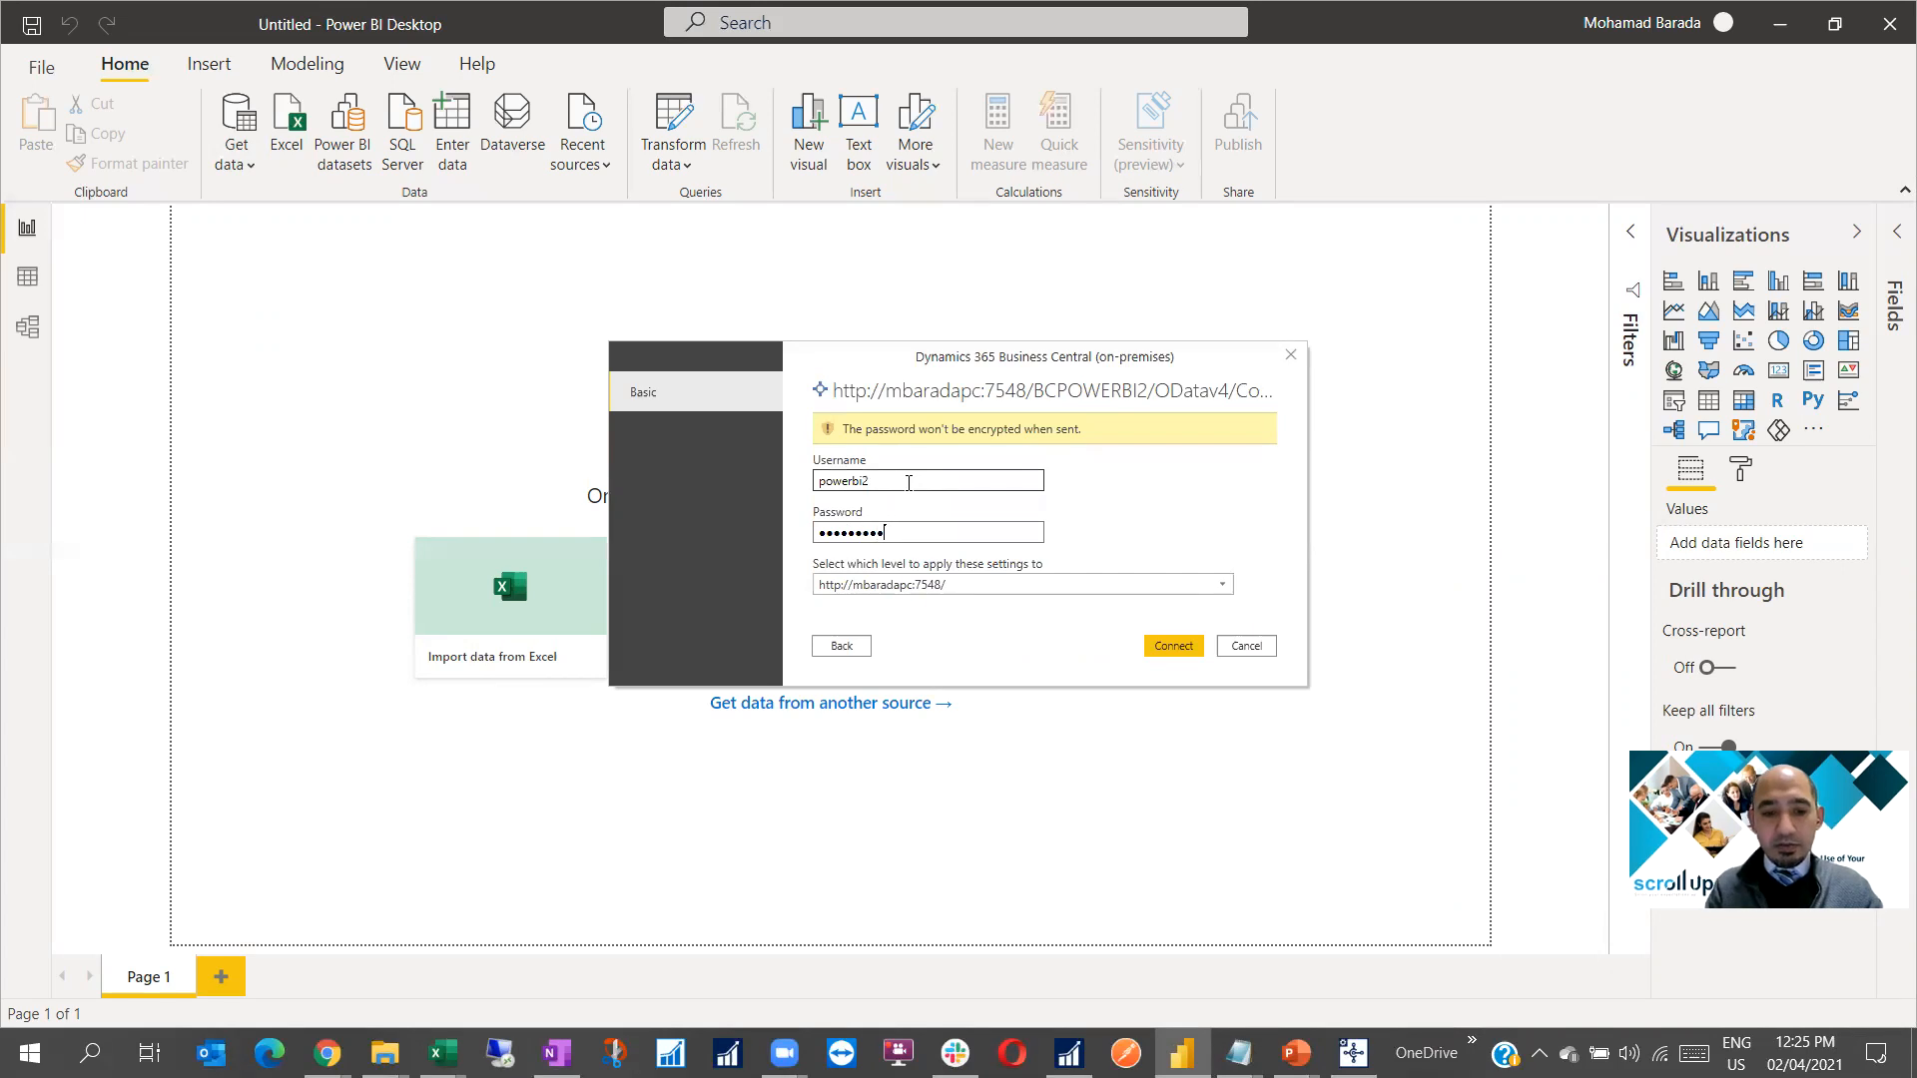
type("****")
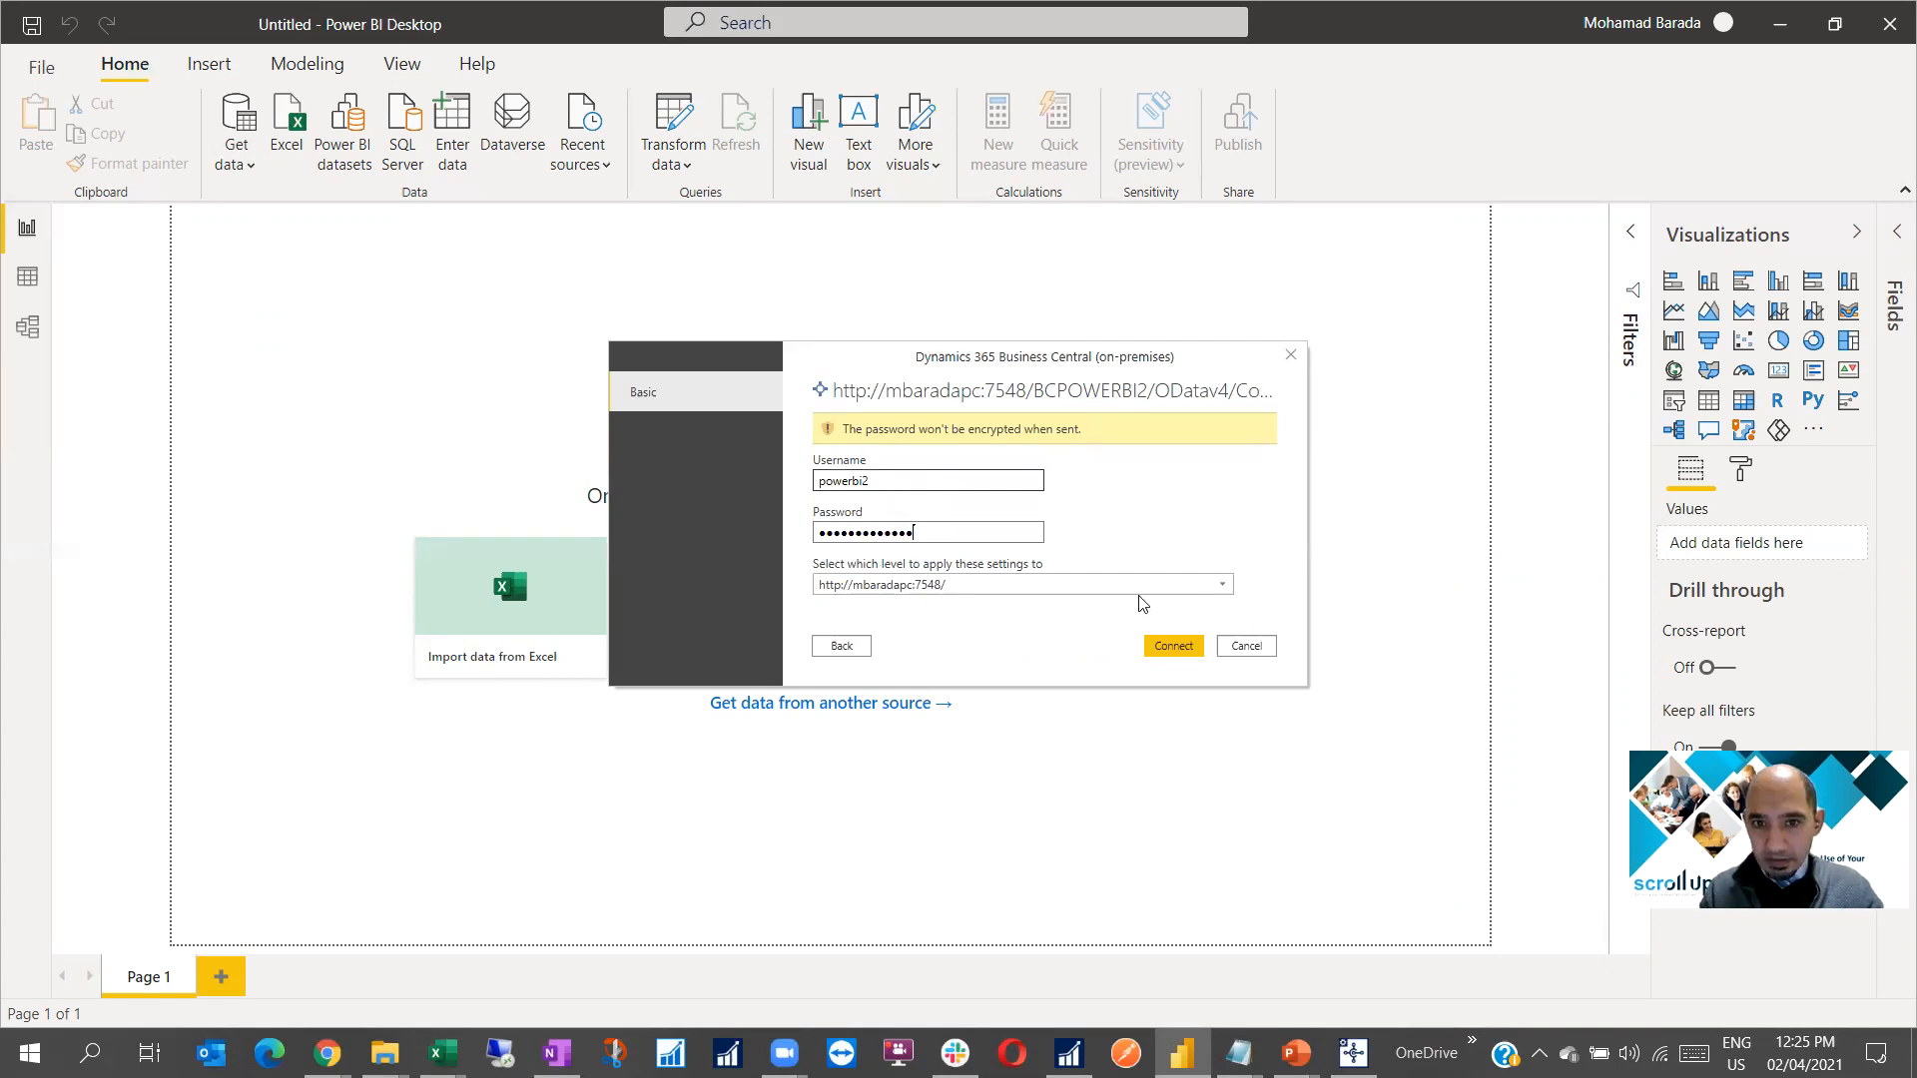
left_click(1168, 649)
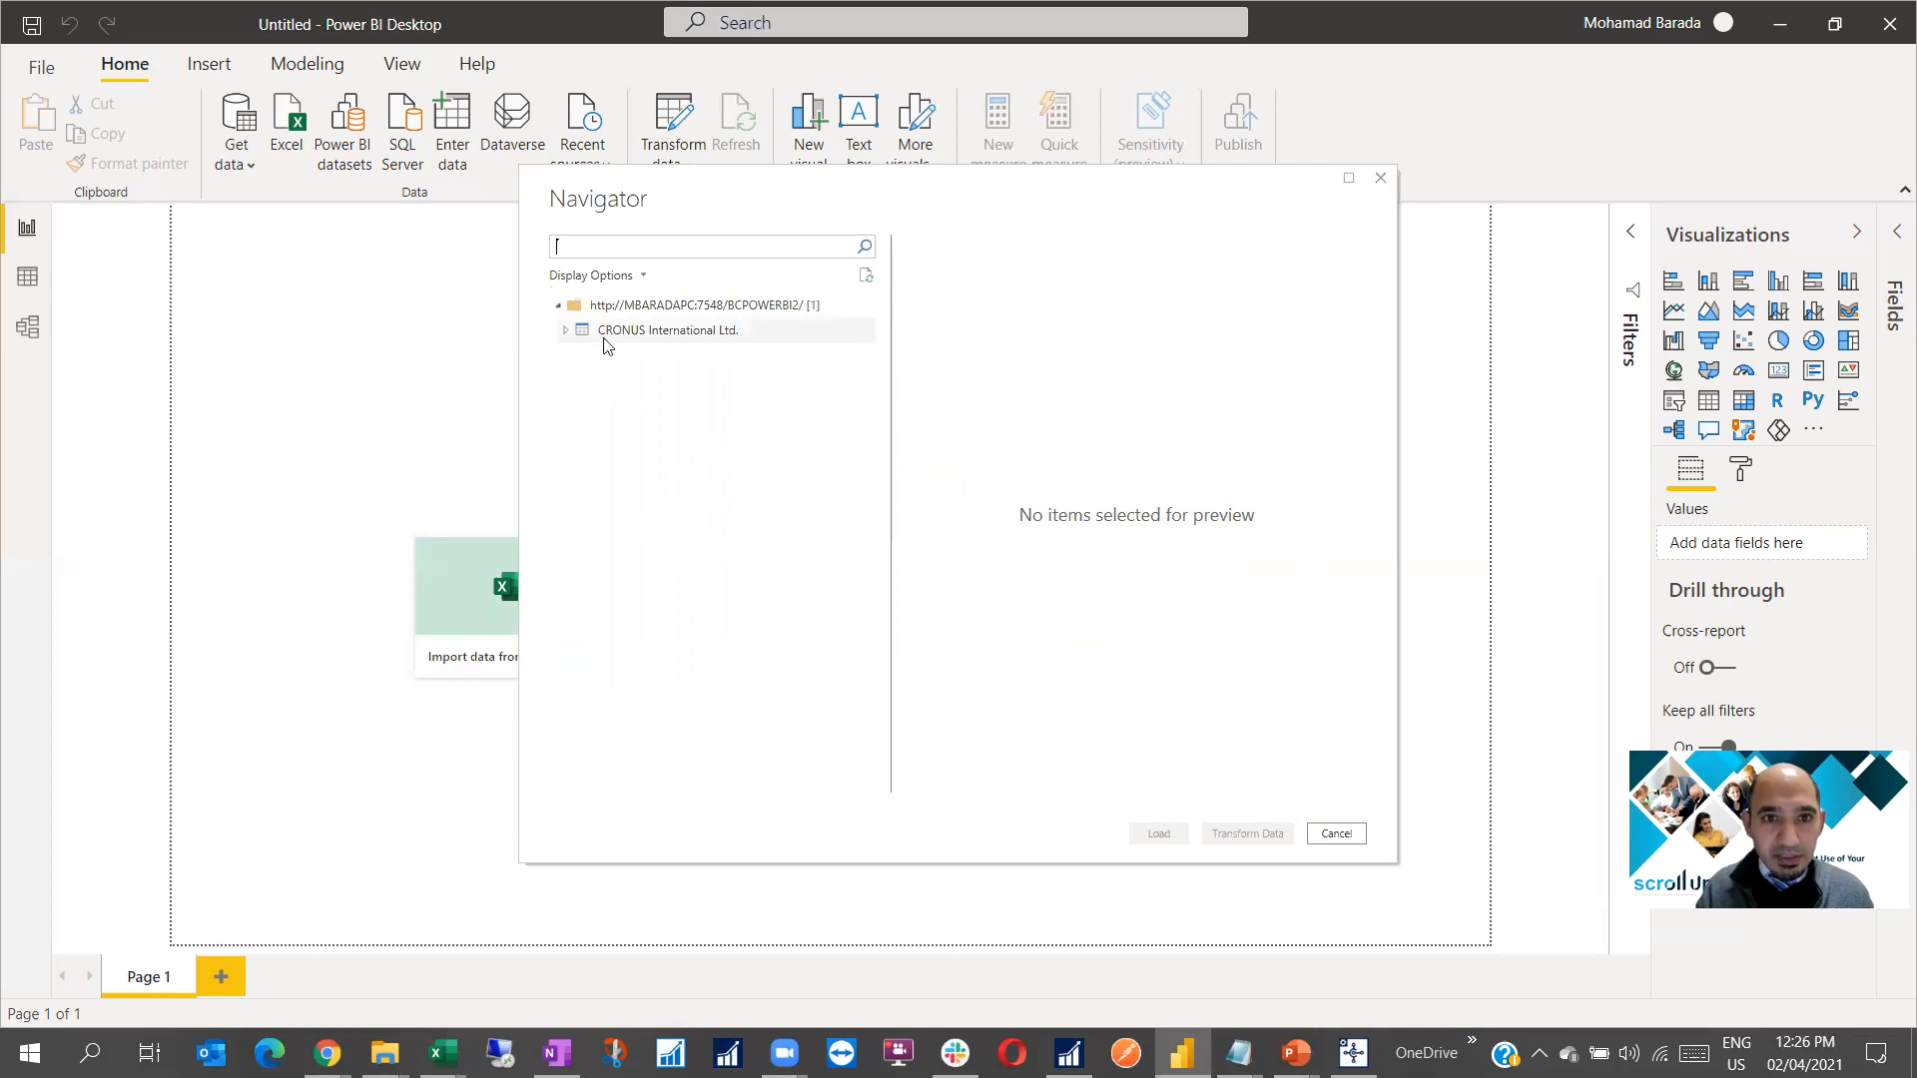
Expand CRONUS International Ltd. in Navigator and scroll through its 88 tables
left_click(566, 331)
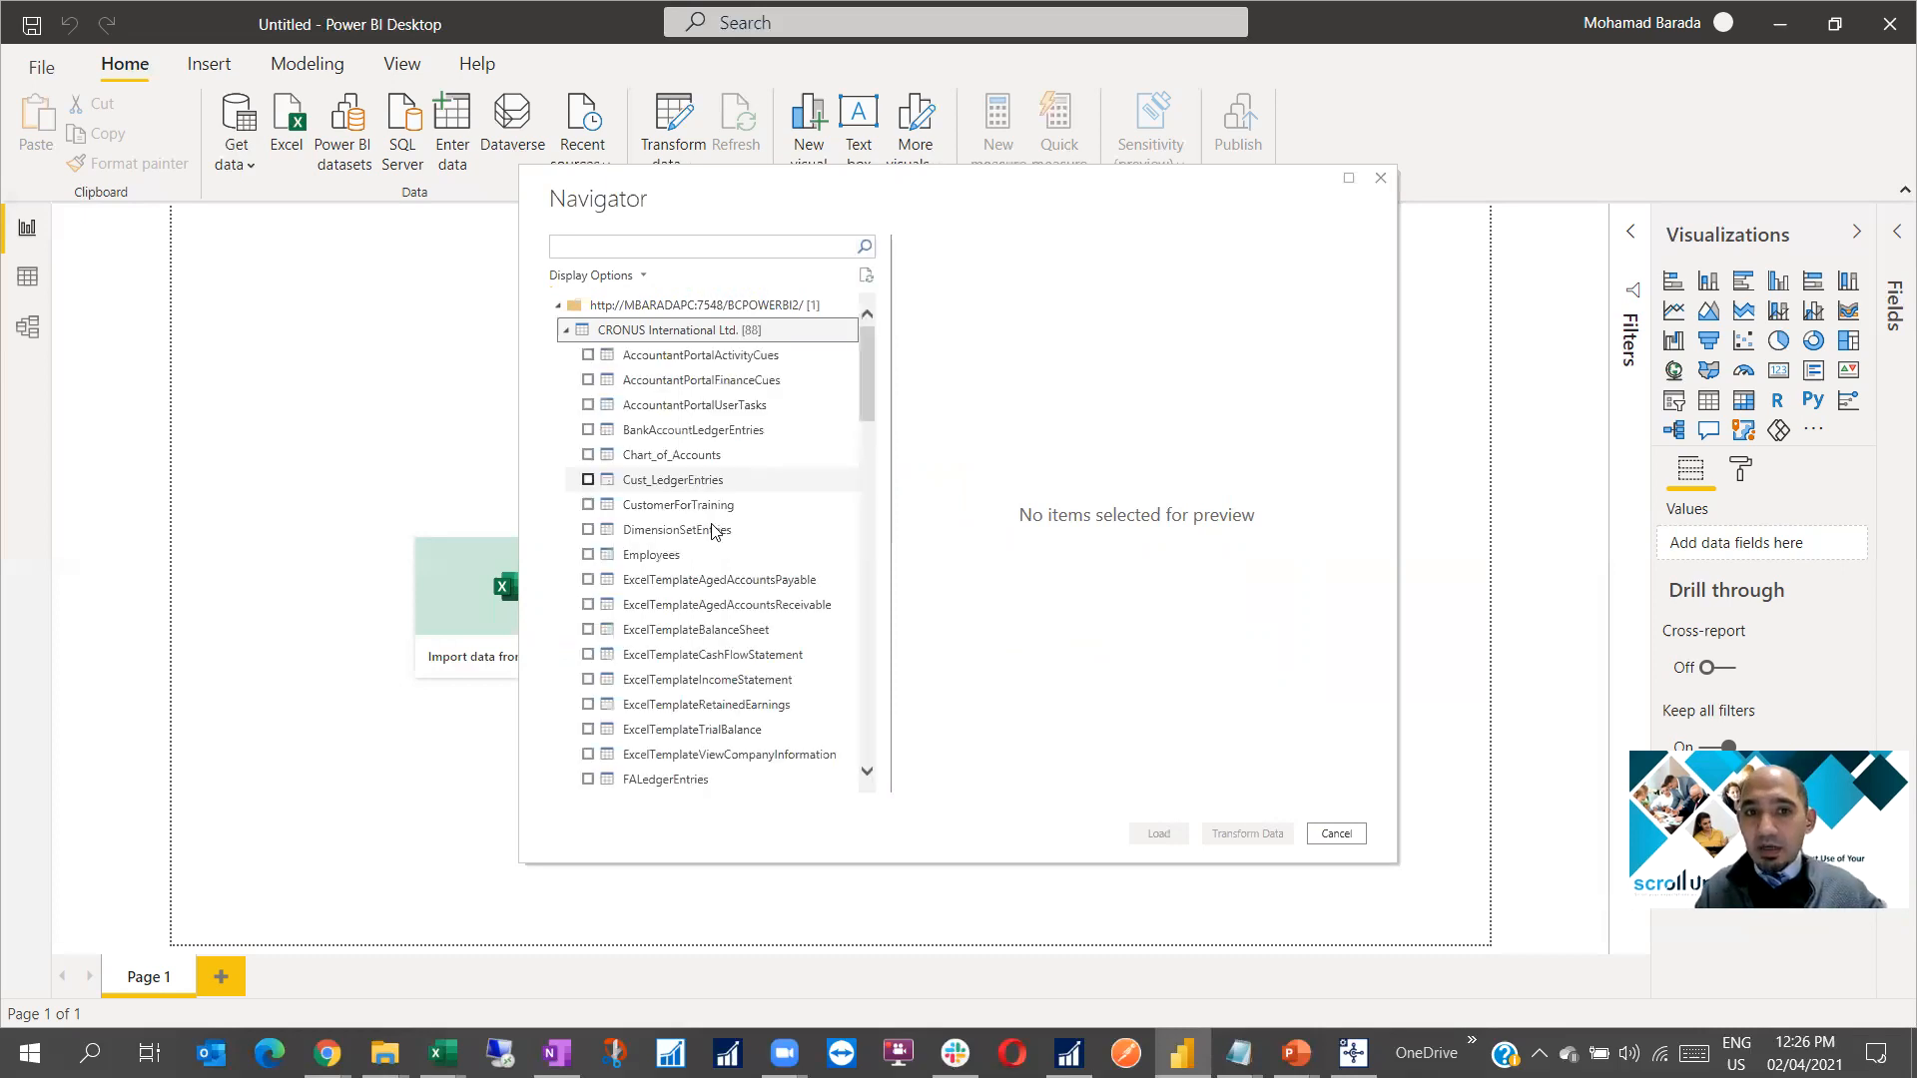
scroll(715, 540, "down", 5)
scroll(714, 540, "down", 10)
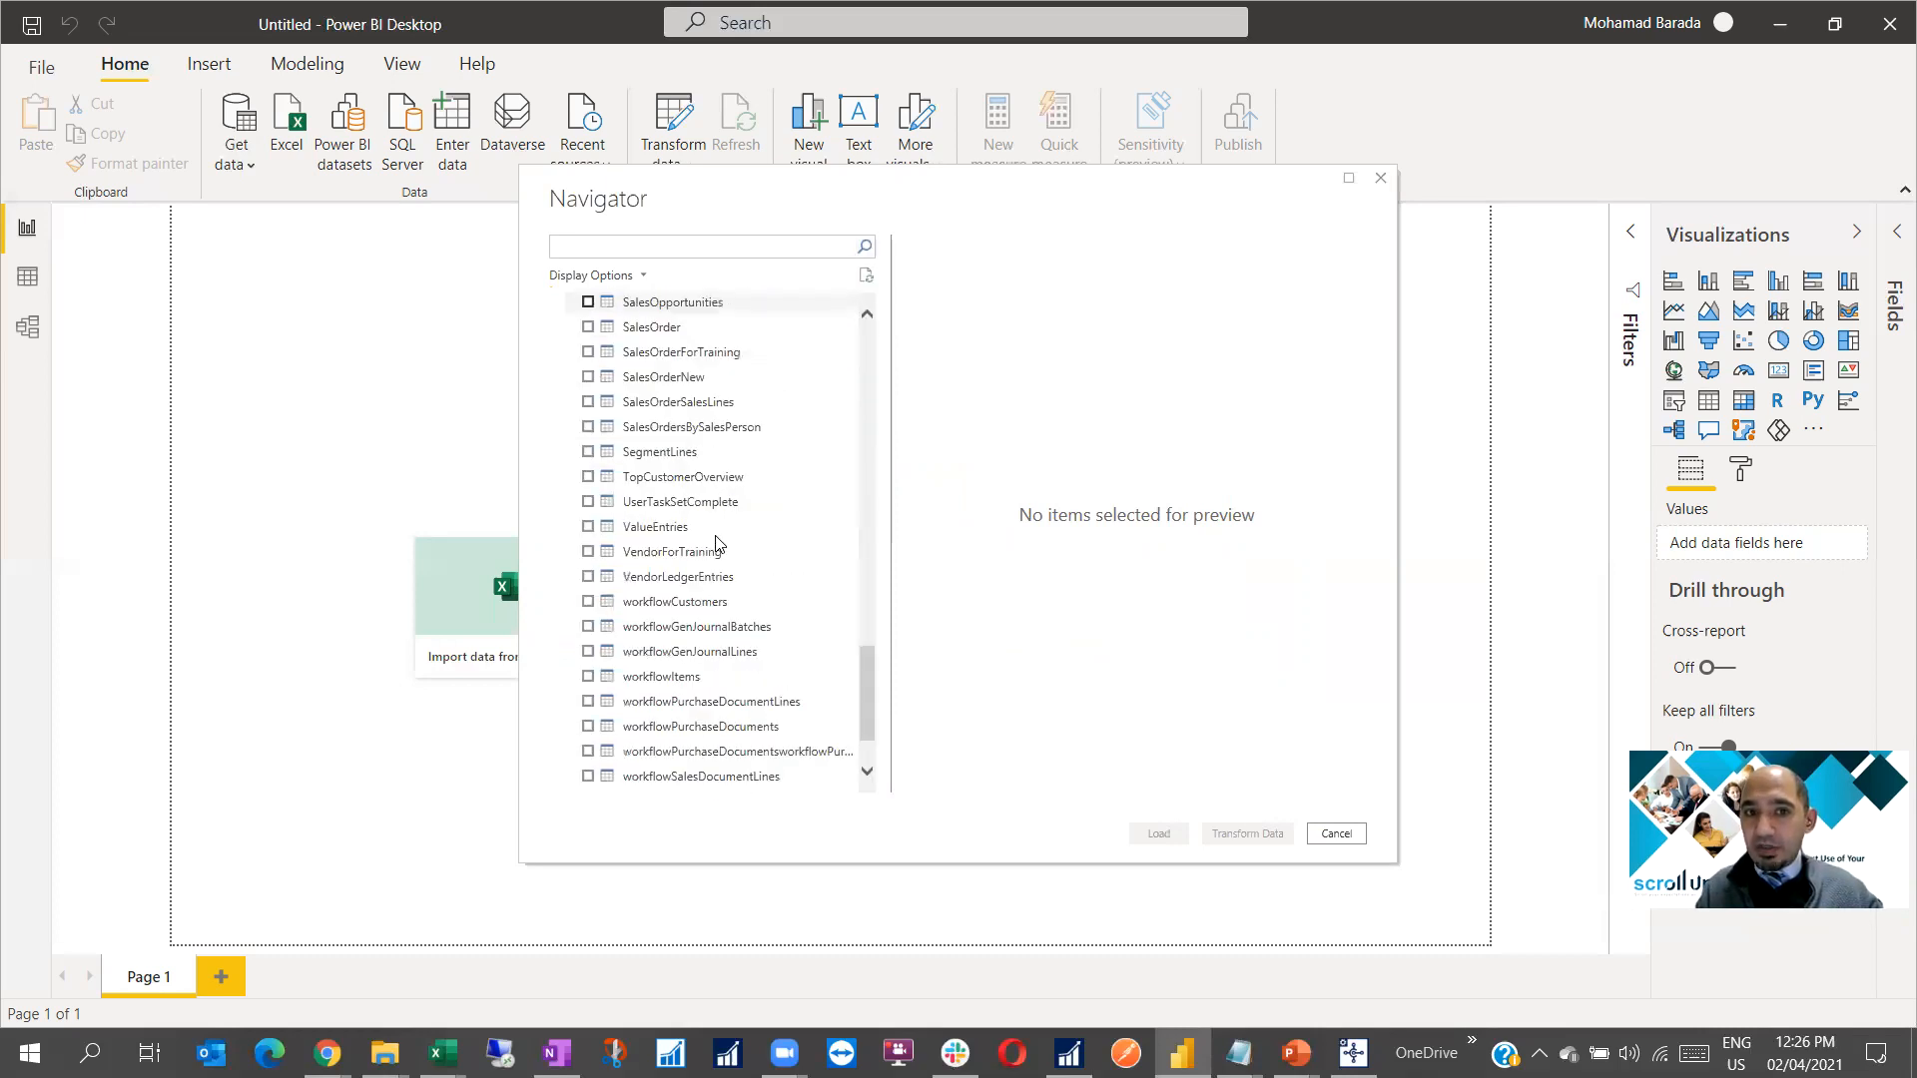
scroll(719, 539, "up", 15)
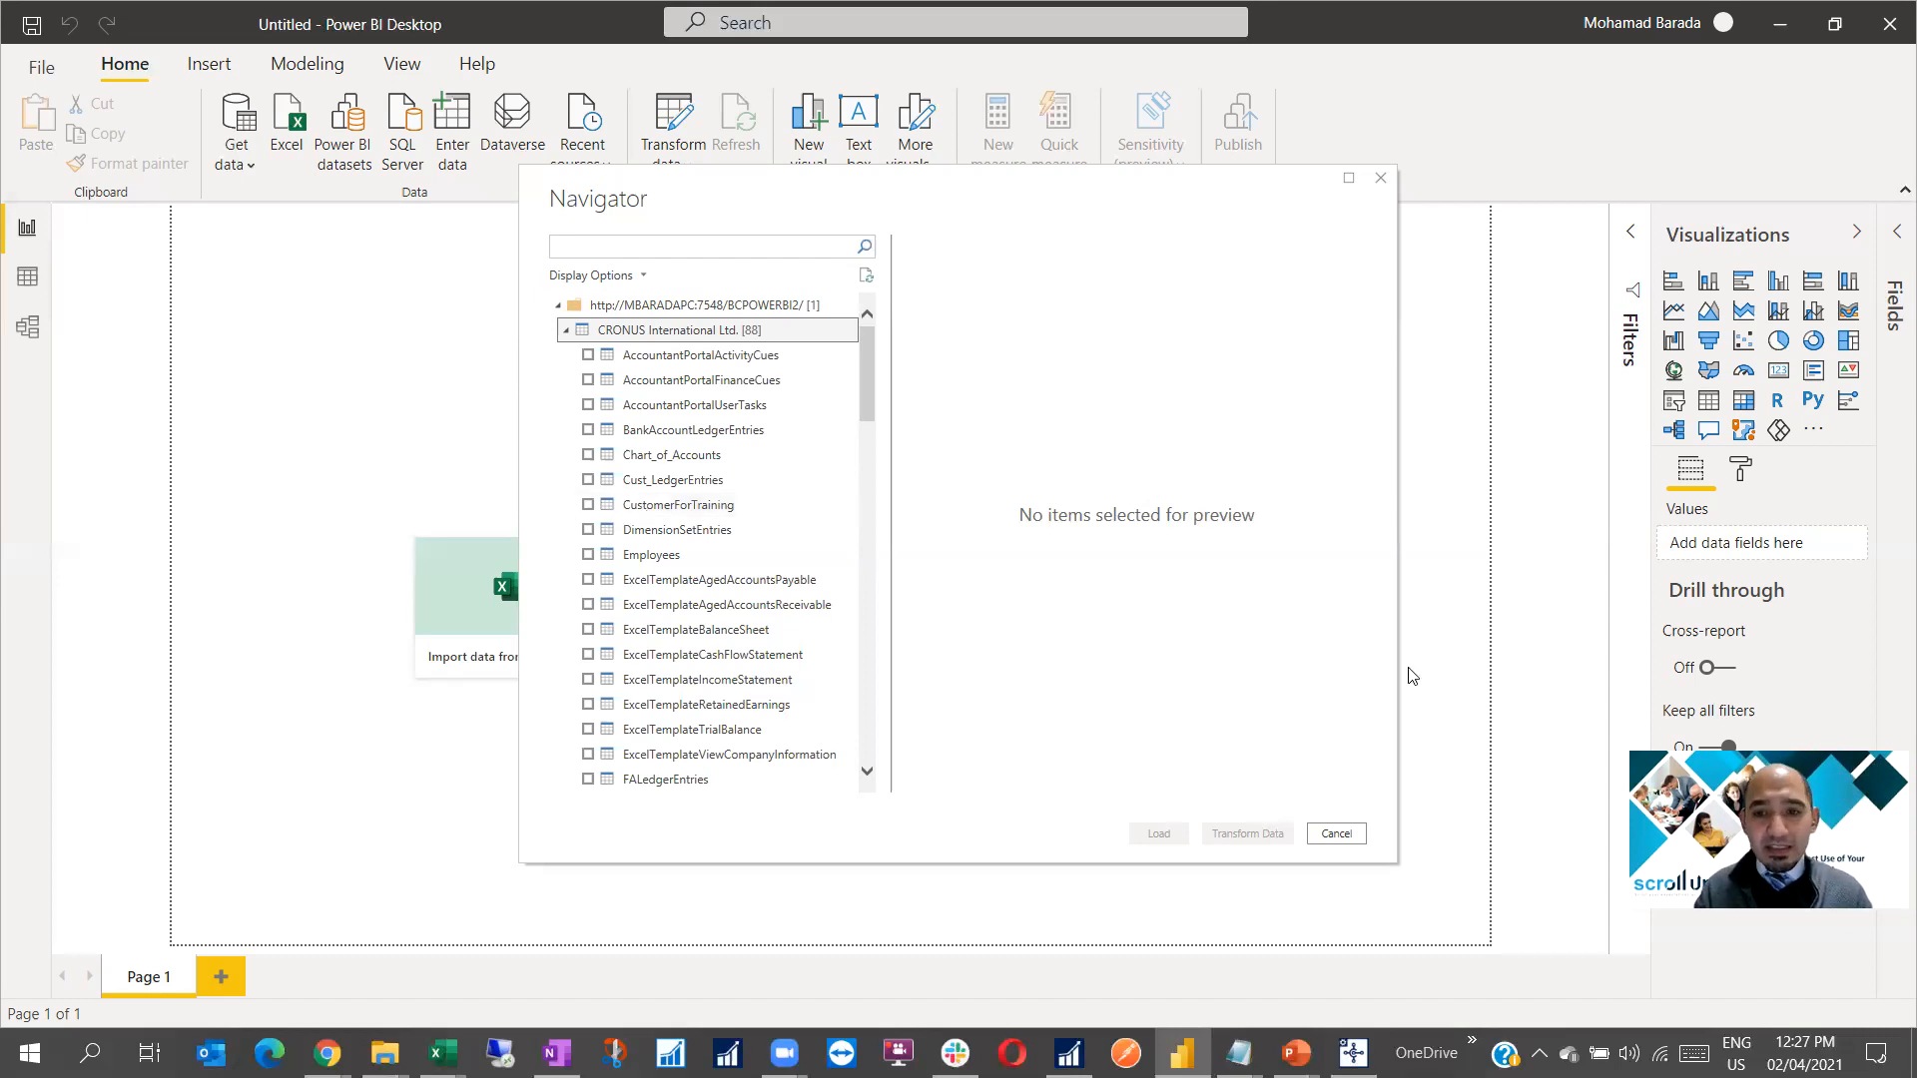
Check BCPOWERBI2's OData Services settings in the console, then tick Cust_LedgerEntries in Navigator
left_click(1353, 1053)
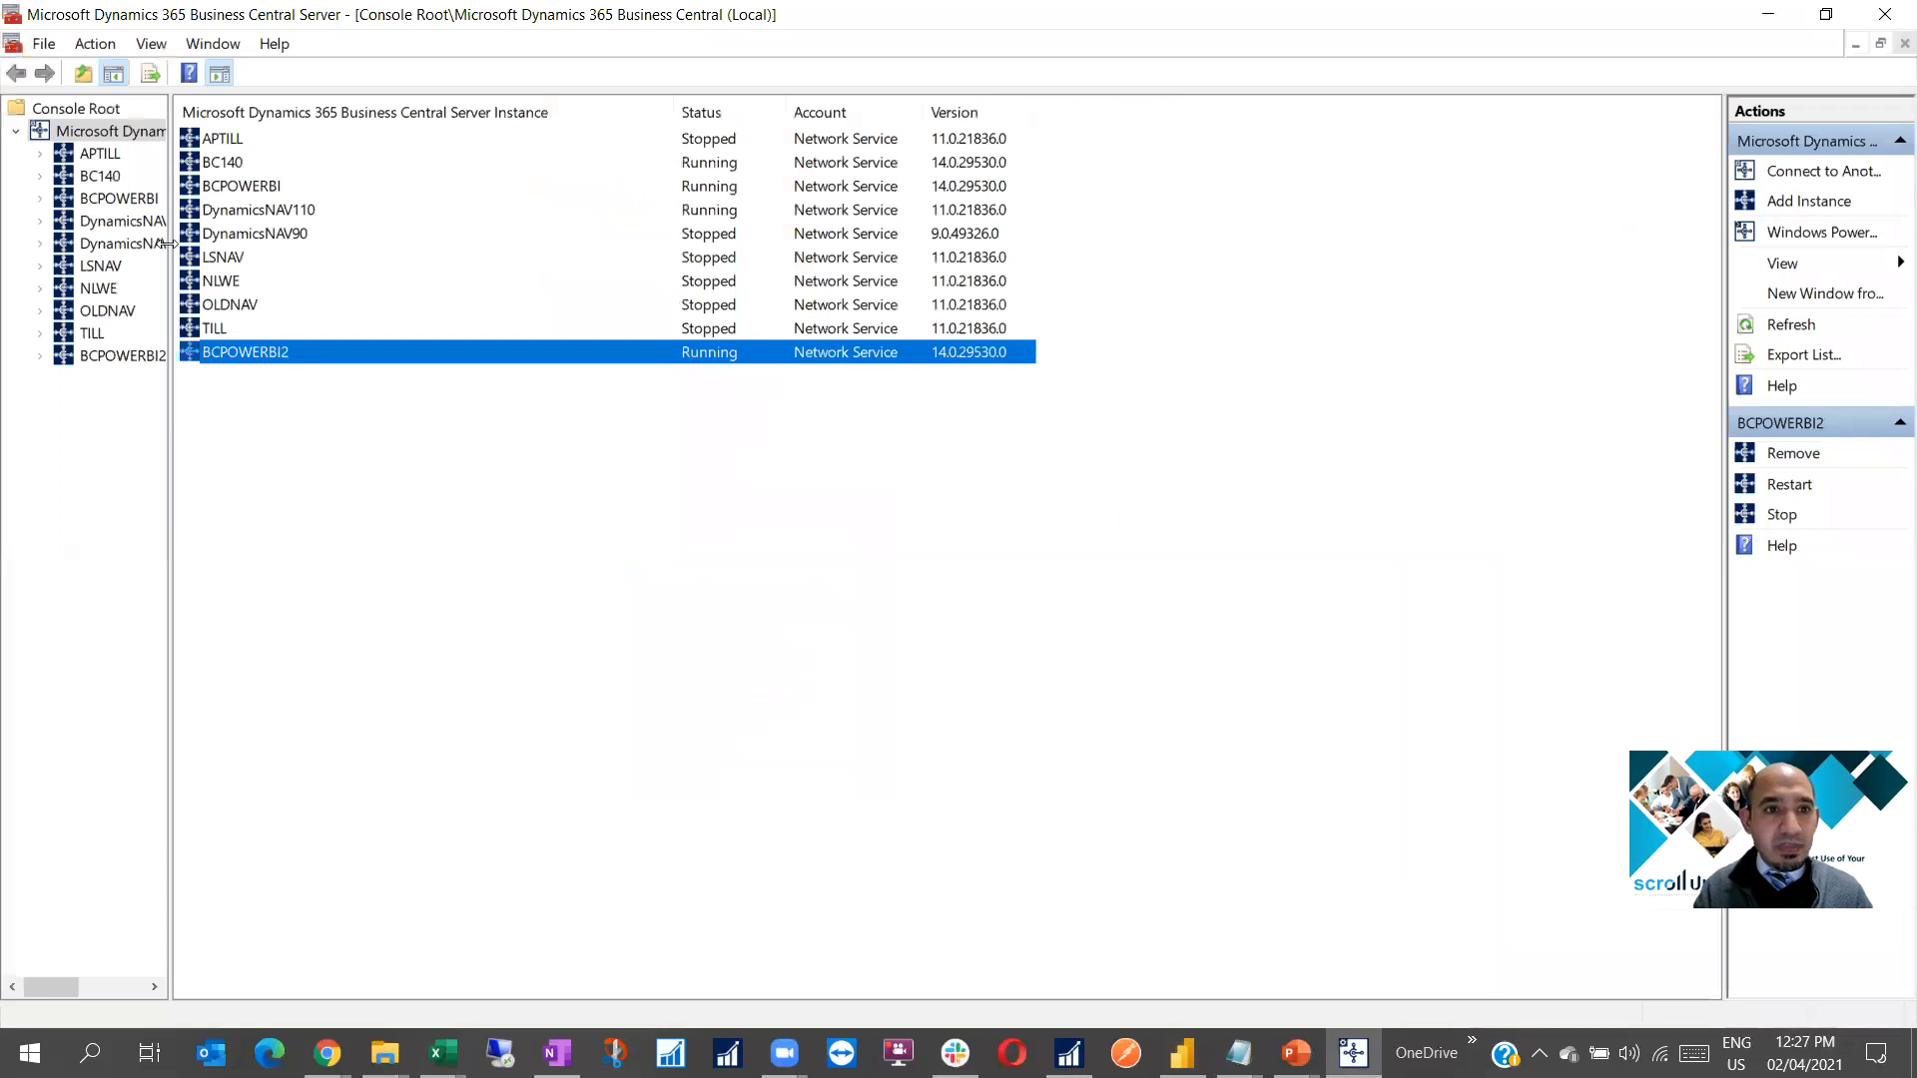
left_click(109, 355)
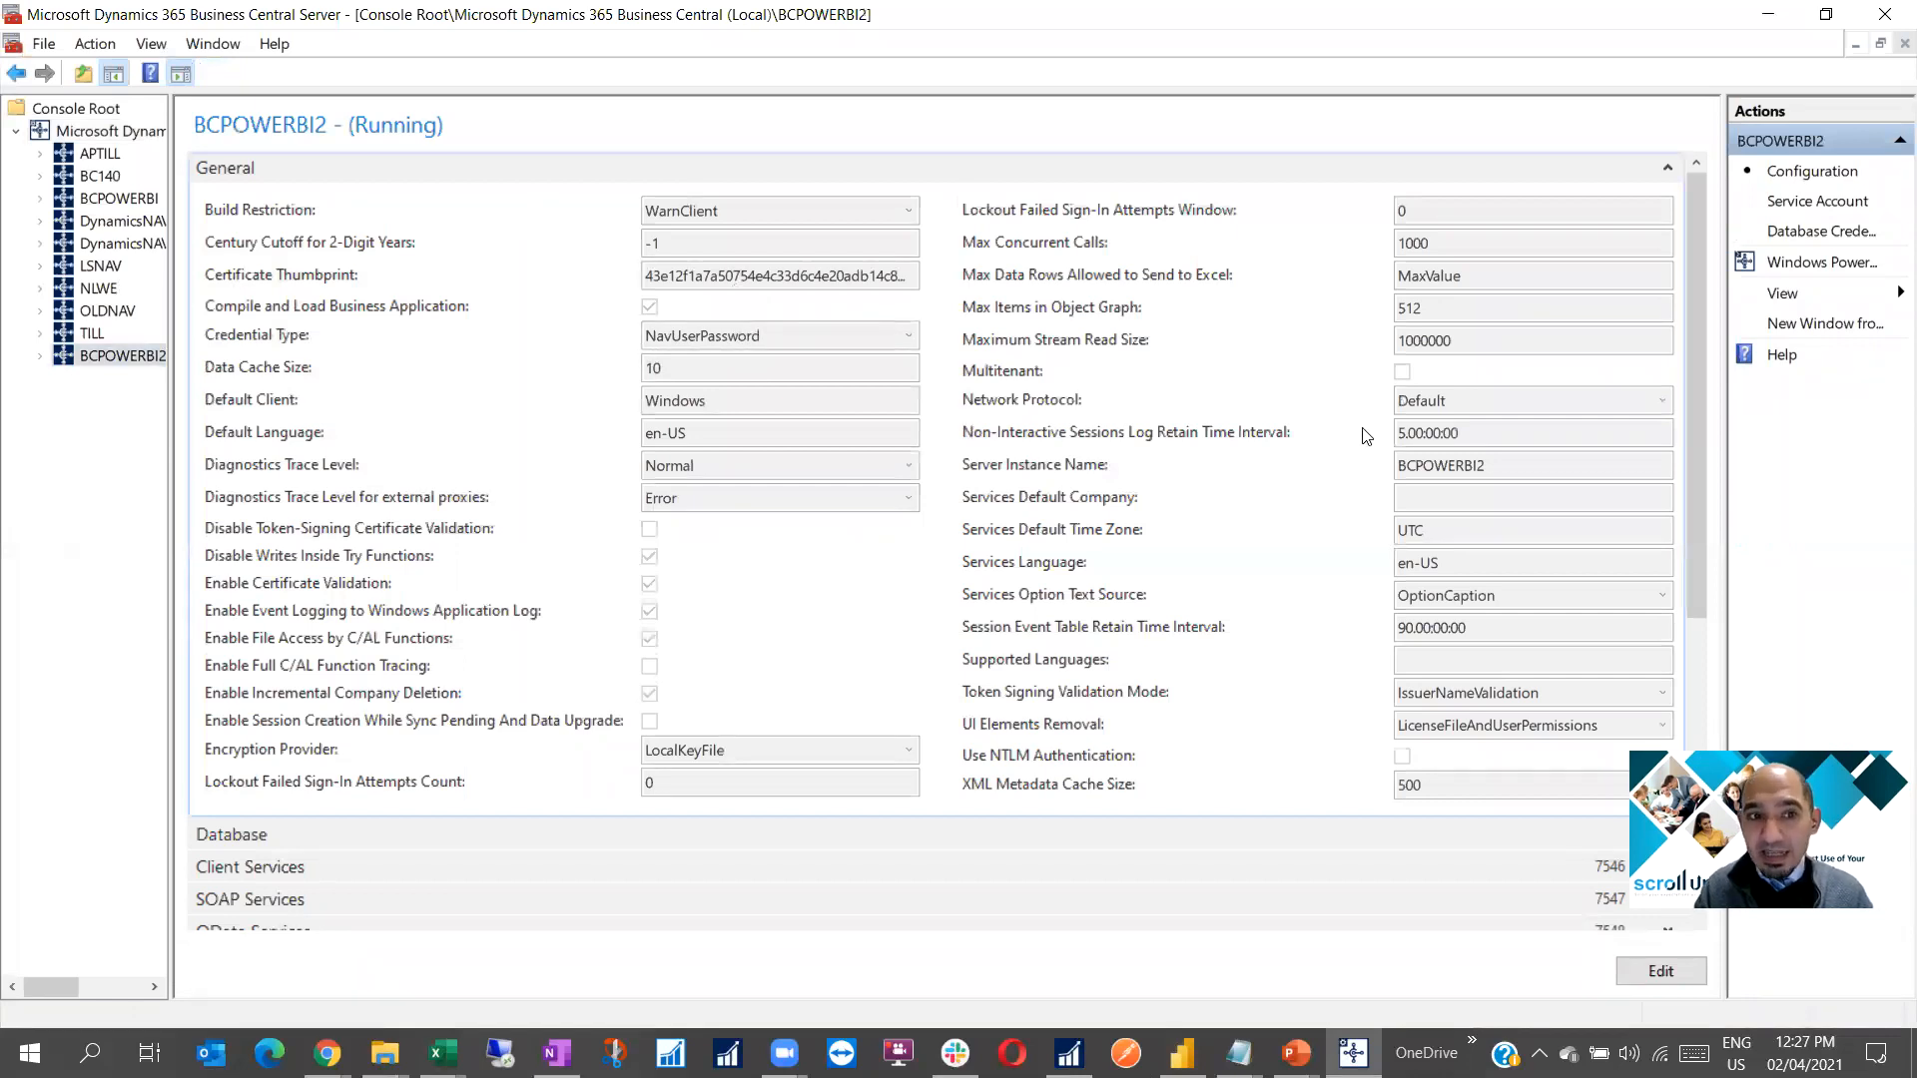
scroll(1705, 439, "down", 5)
left_click(1674, 428)
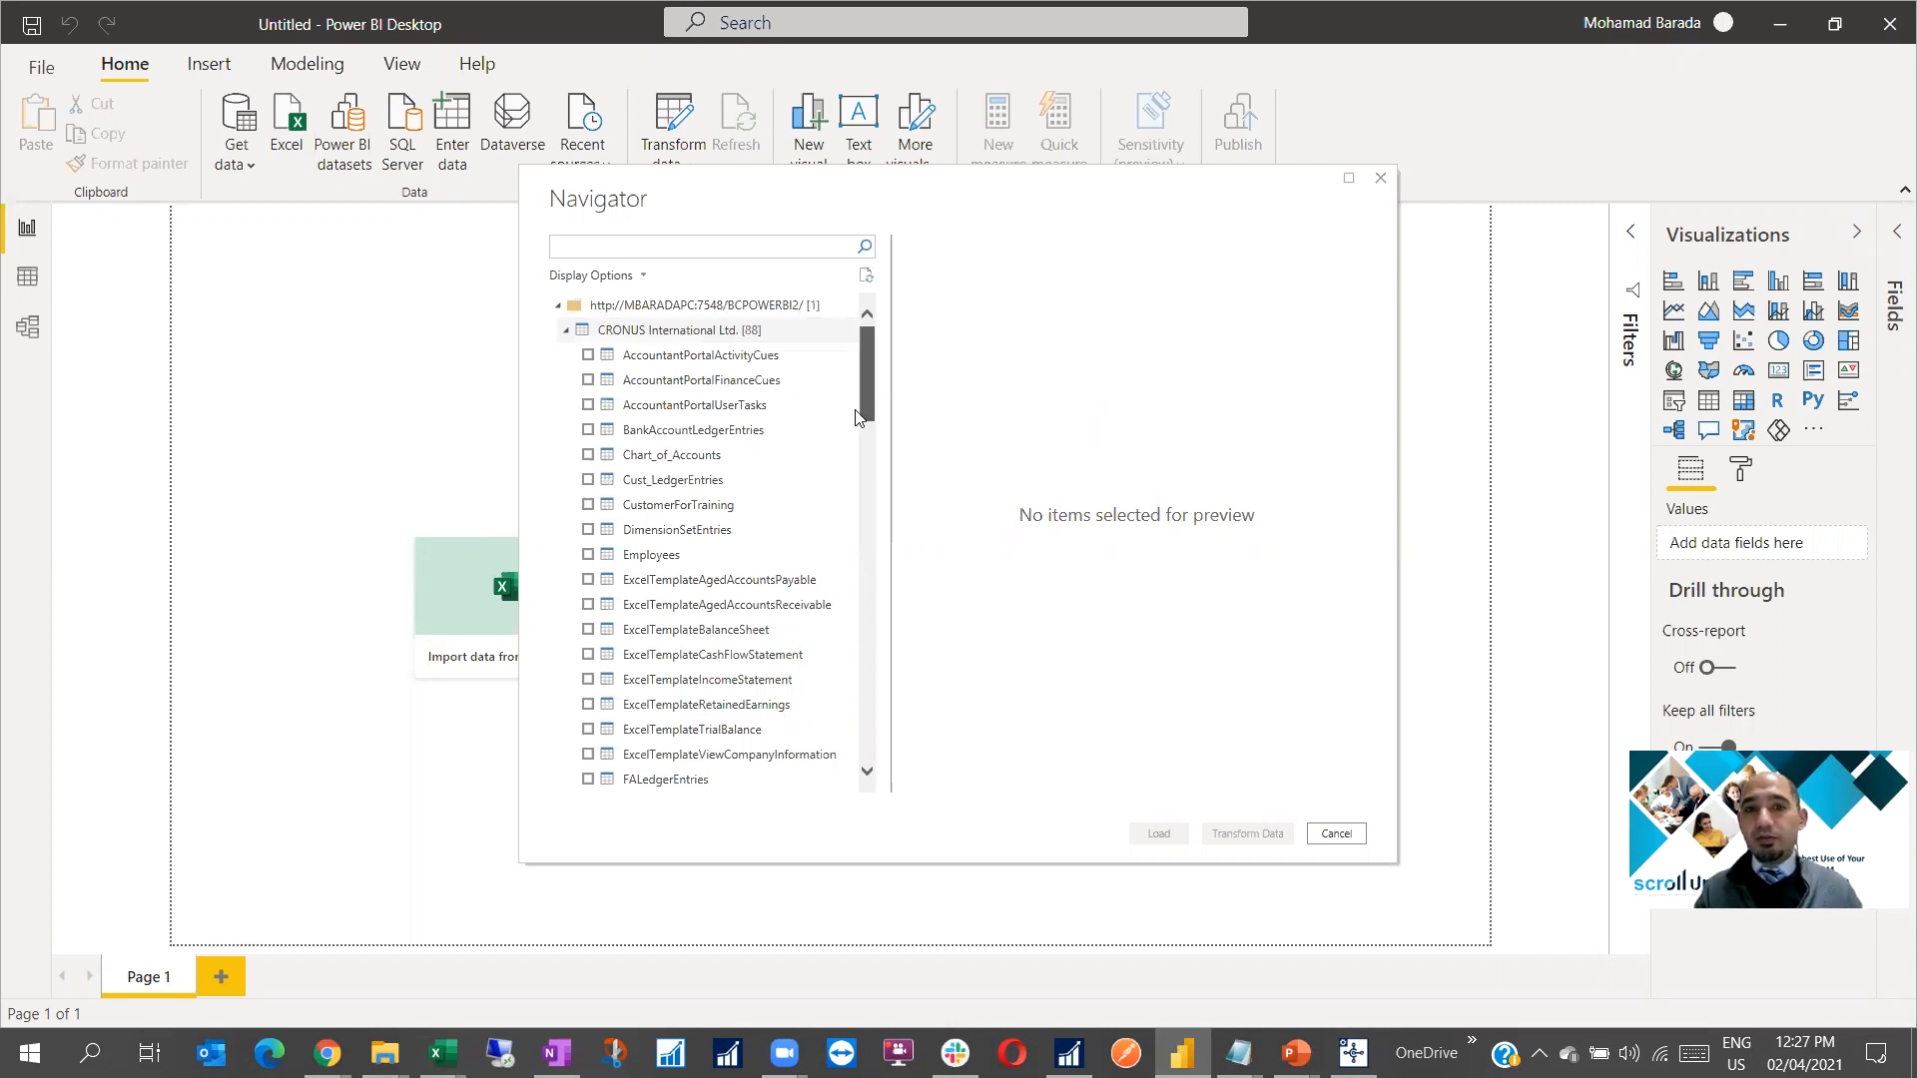
left_click(588, 480)
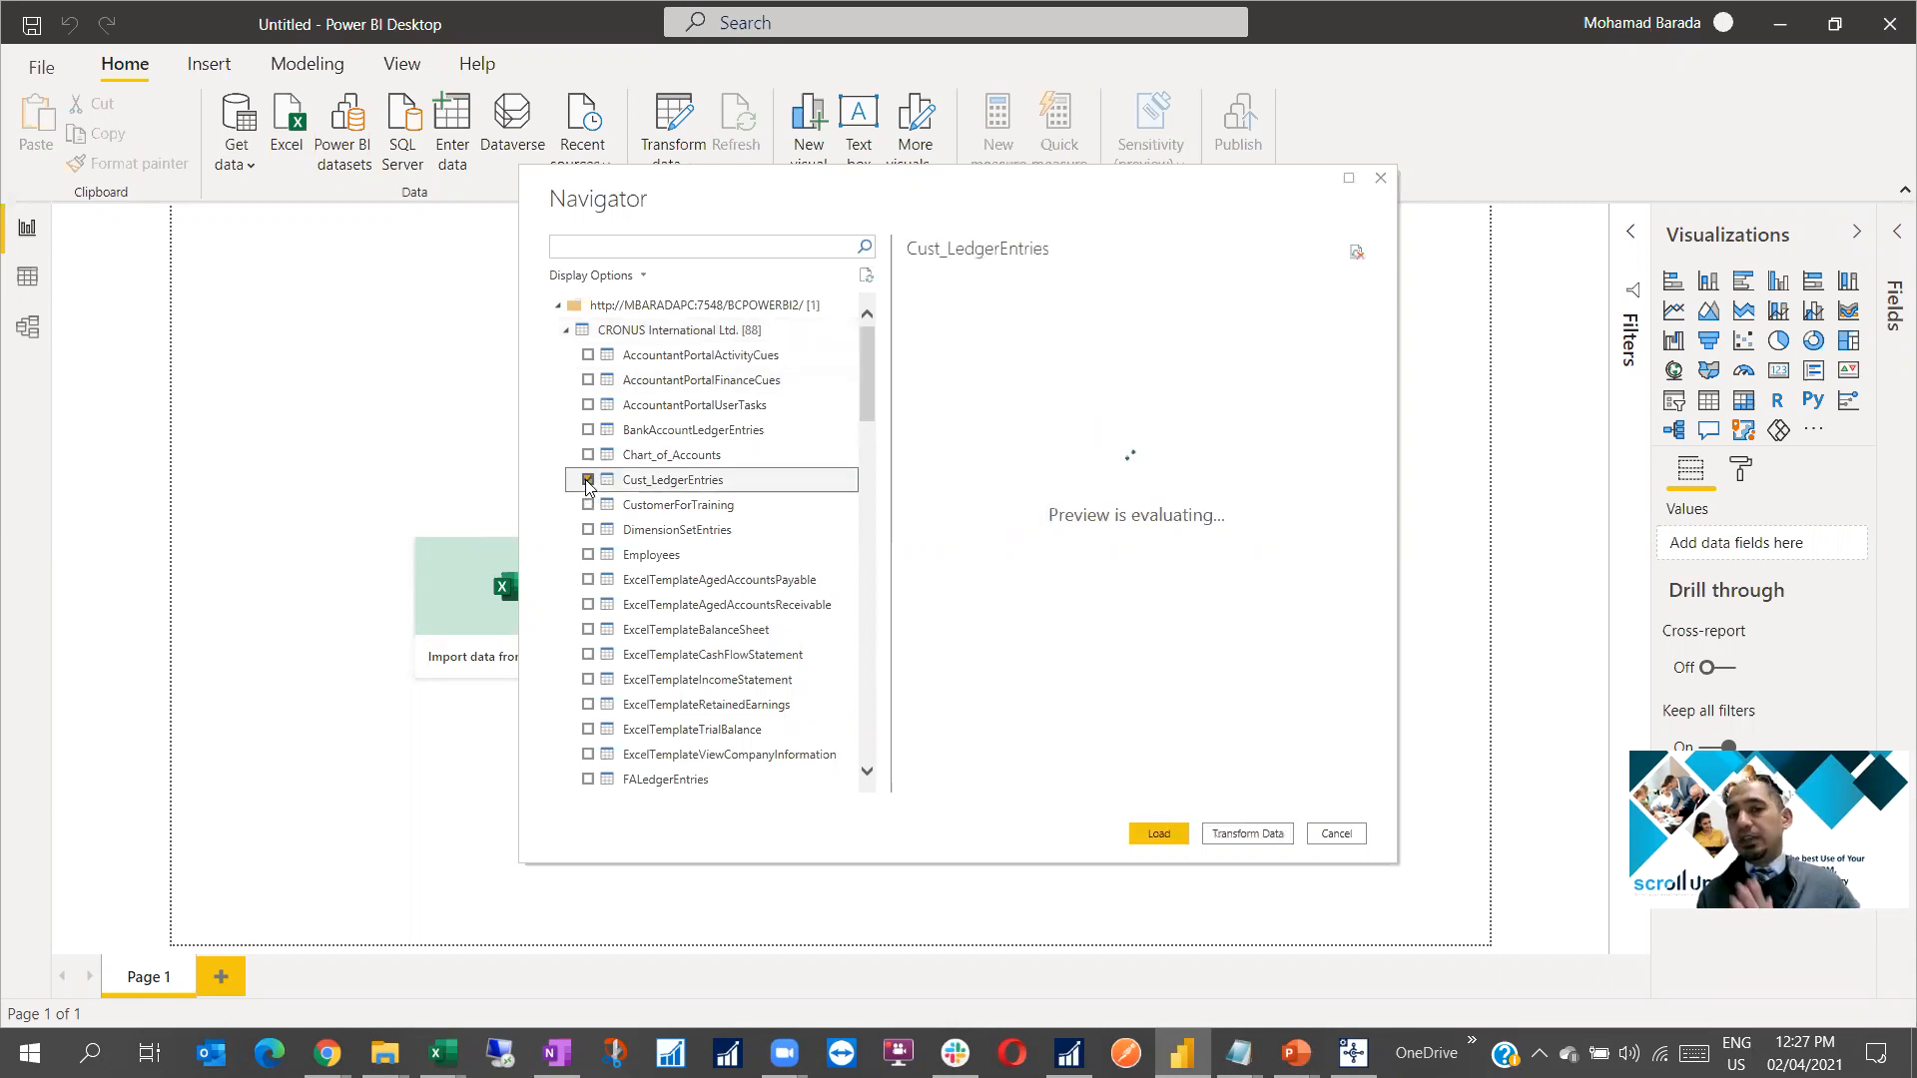